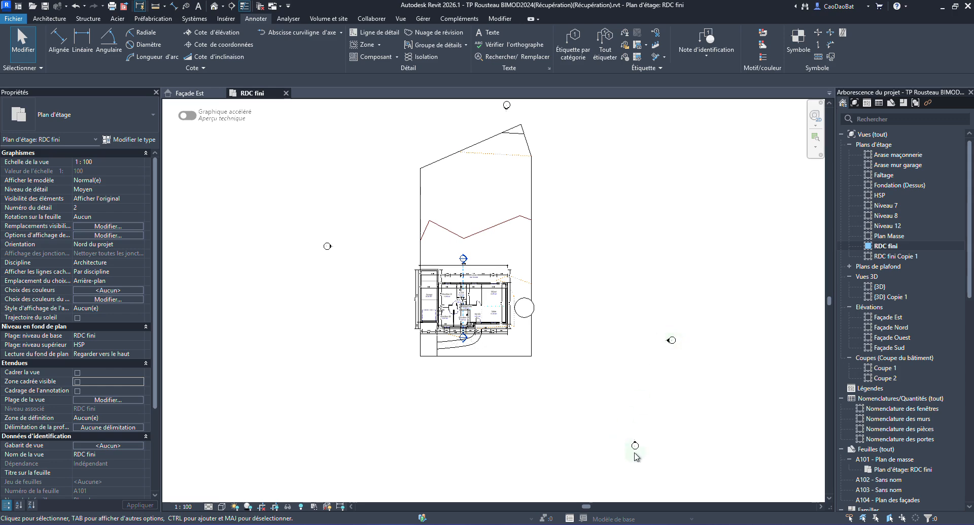
# Step: Move the east elevation marker closer to the house, just outside the plot's east boundary
pyautogui.scroll(8, 685, 353)
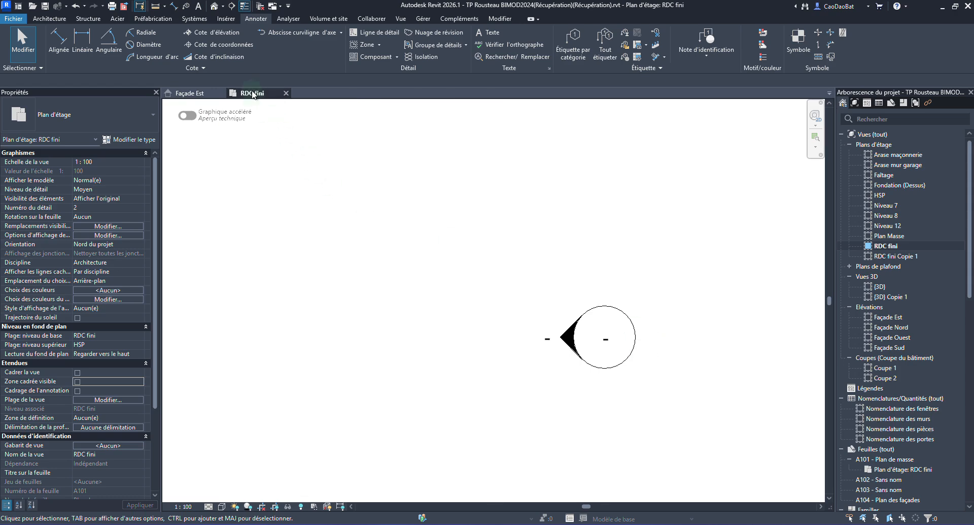
pyautogui.click(622, 362)
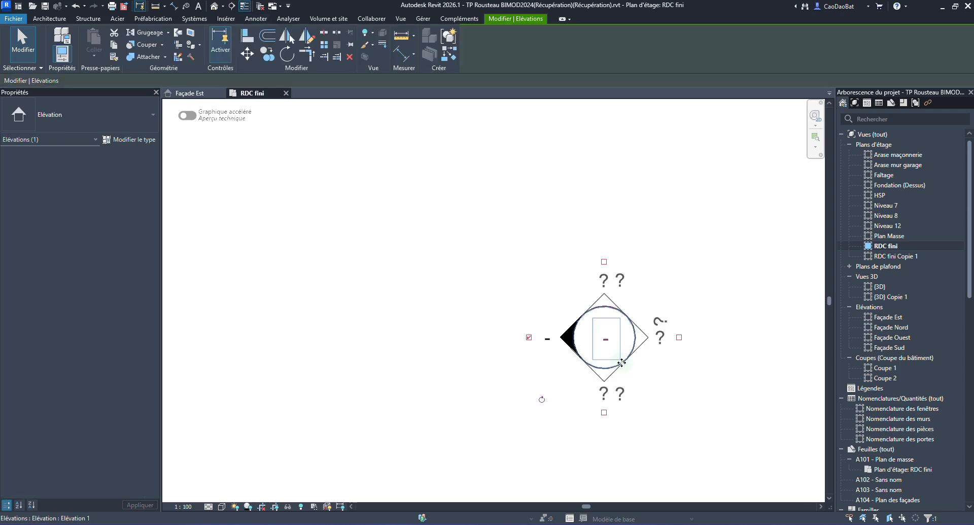
pyautogui.click(680, 304)
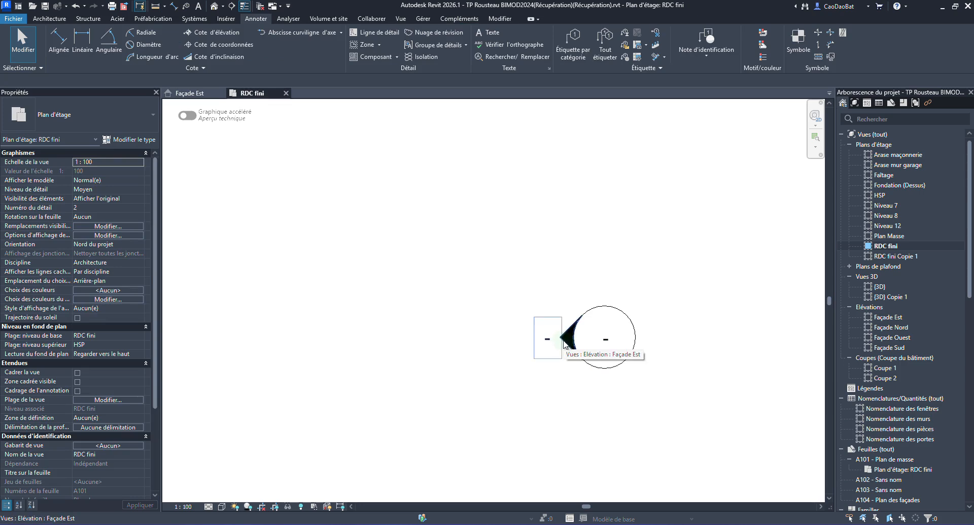
pyautogui.click(629, 323)
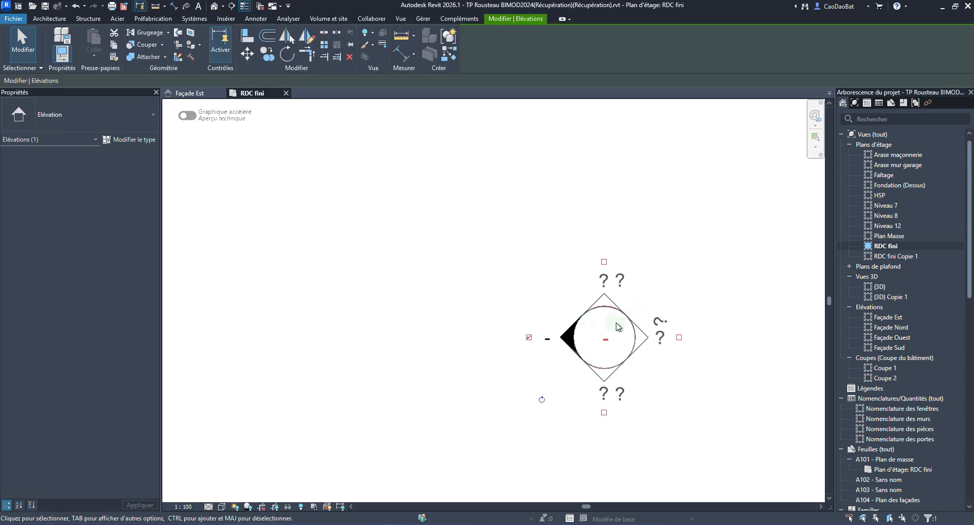
pyautogui.moveTo(632, 333)
pyautogui.mouseDown()
pyautogui.moveTo(400, 246)
pyautogui.moveTo(344, 244)
pyautogui.mouseUp()
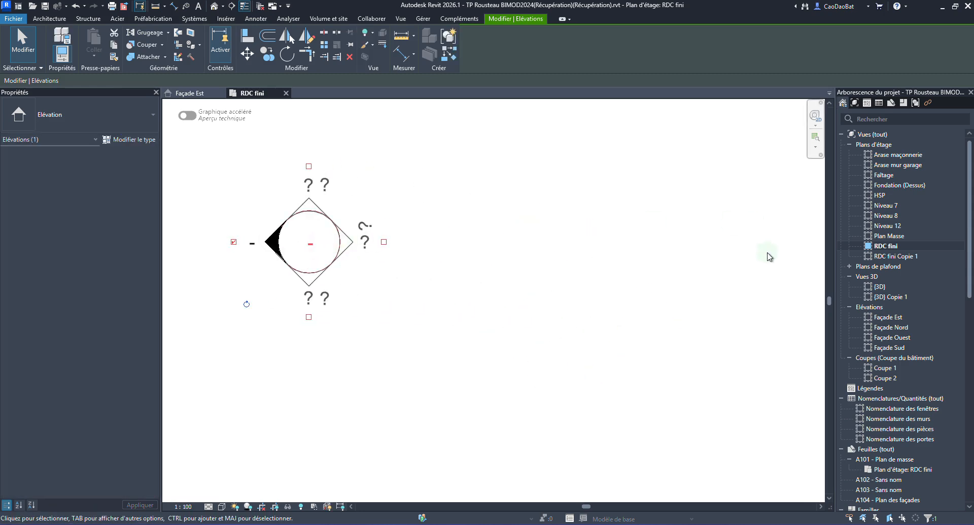
pyautogui.scroll(-6, 717, 313)
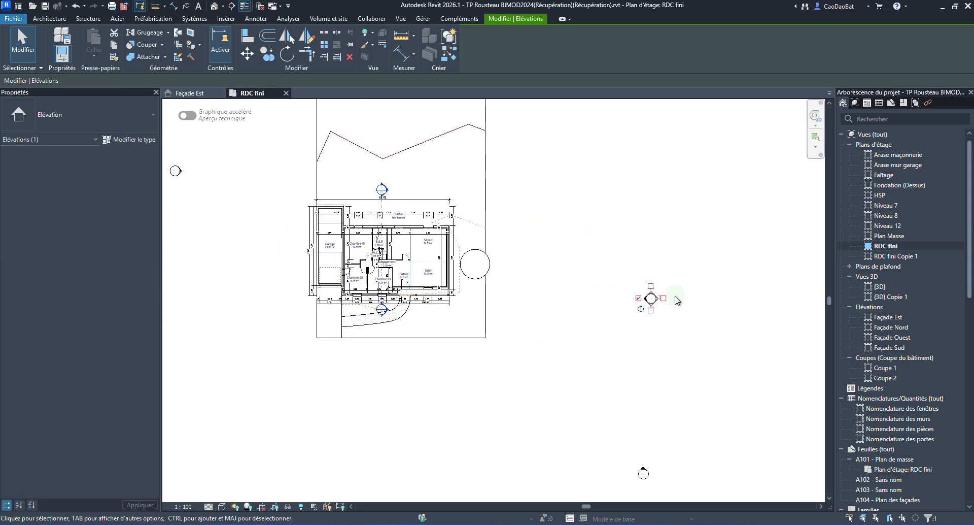
pyautogui.moveTo(651, 297)
pyautogui.mouseDown()
pyautogui.moveTo(591, 235)
pyautogui.moveTo(547, 263)
pyautogui.moveTo(535, 259)
pyautogui.mouseUp()
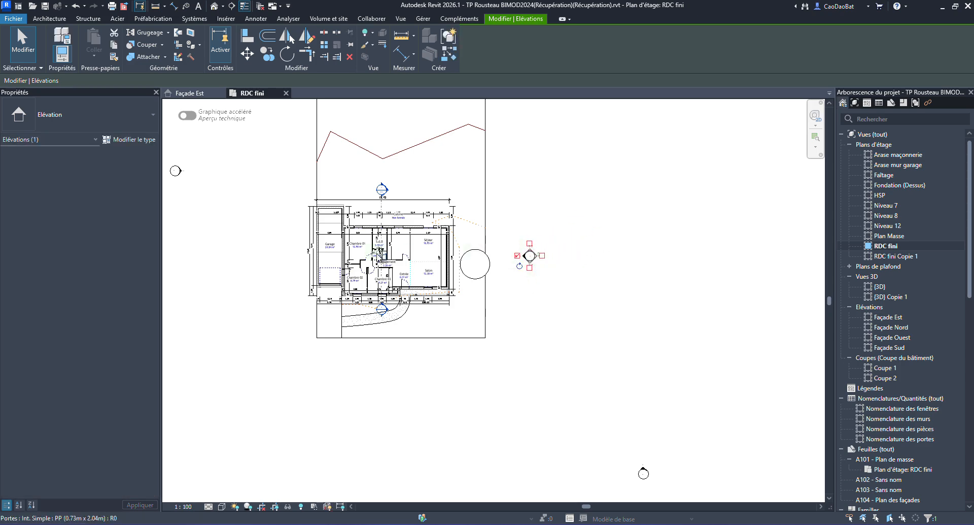
# Step: Move the south elevation marker to just below the plot, centred roughly on the house
pyautogui.scroll(-2, 700, 412)
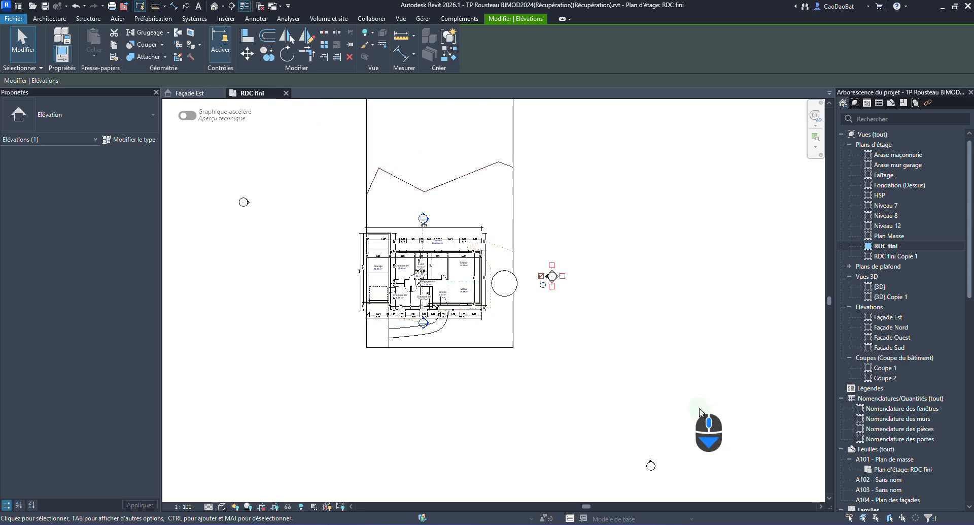
pyautogui.click(651, 465)
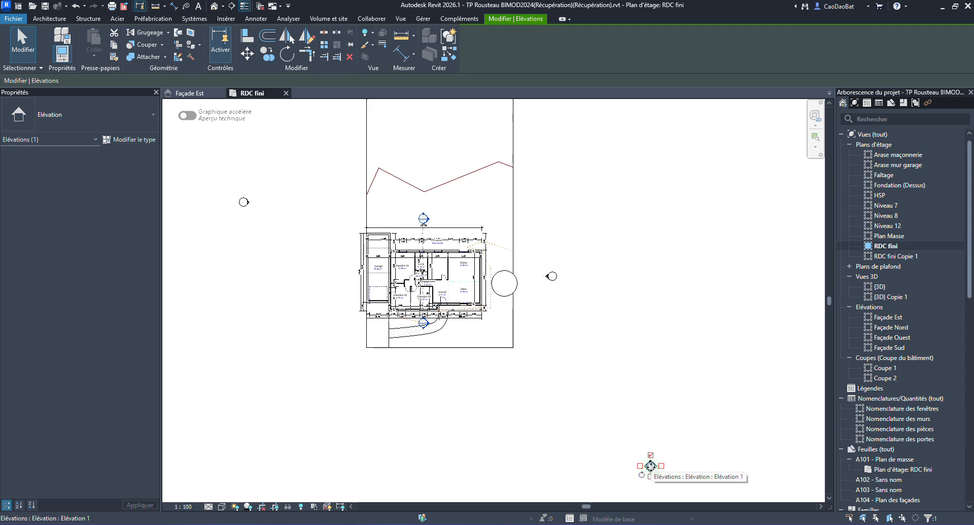
pyautogui.moveTo(651, 466)
pyautogui.mouseDown()
pyautogui.moveTo(618, 409)
pyautogui.moveTo(448, 385)
pyautogui.moveTo(437, 393)
pyautogui.moveTo(432, 385)
pyautogui.mouseUp()
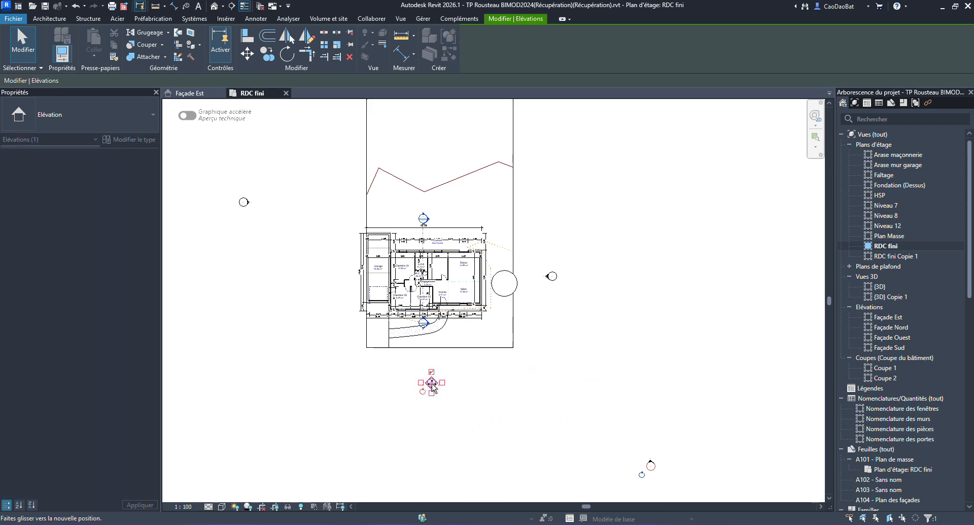
# Step: Move the west elevation marker close to the house, beside the garage
pyautogui.click(244, 204)
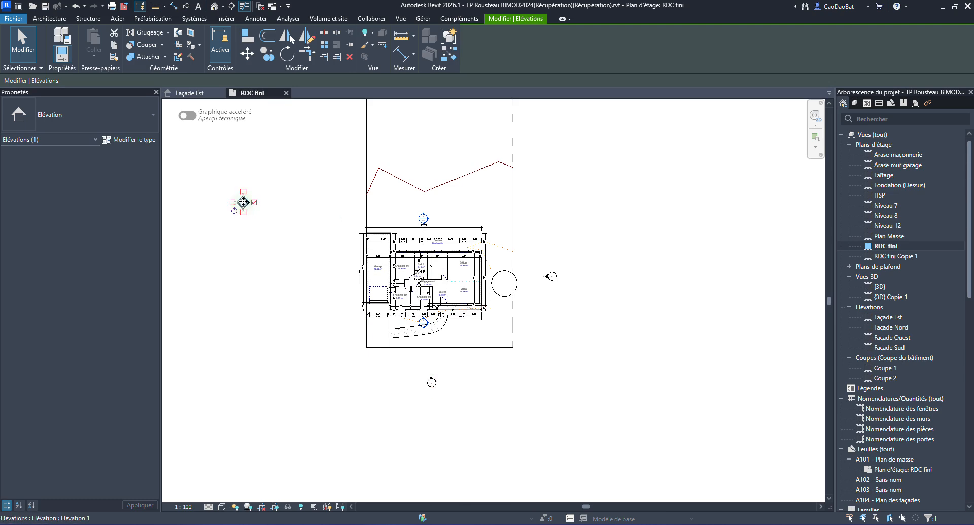
pyautogui.click(243, 201)
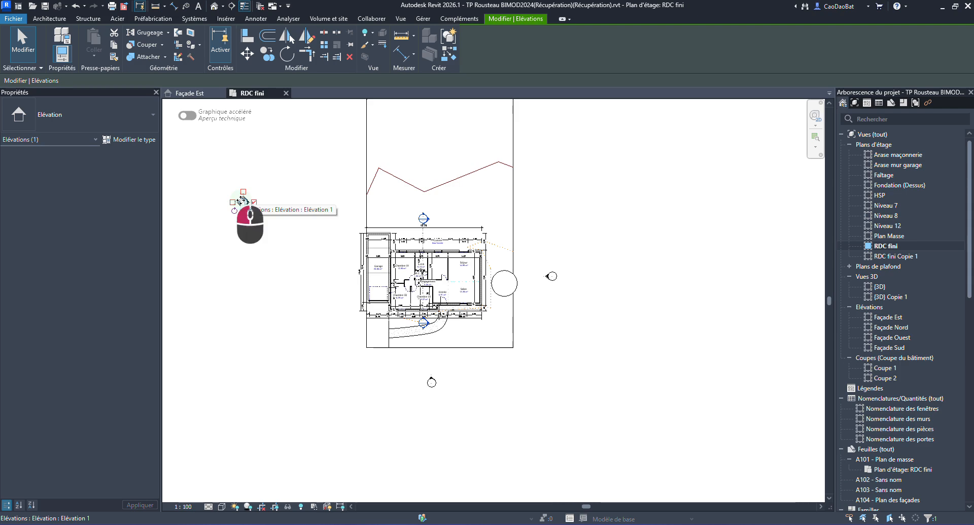
pyautogui.moveTo(242, 200)
pyautogui.mouseDown()
pyautogui.moveTo(277, 268)
pyautogui.moveTo(300, 279)
pyautogui.moveTo(310, 267)
pyautogui.moveTo(304, 187)
pyautogui.moveTo(294, 355)
pyautogui.moveTo(323, 288)
pyautogui.moveTo(325, 258)
pyautogui.moveTo(317, 273)
pyautogui.moveTo(308, 264)
pyautogui.mouseUp()
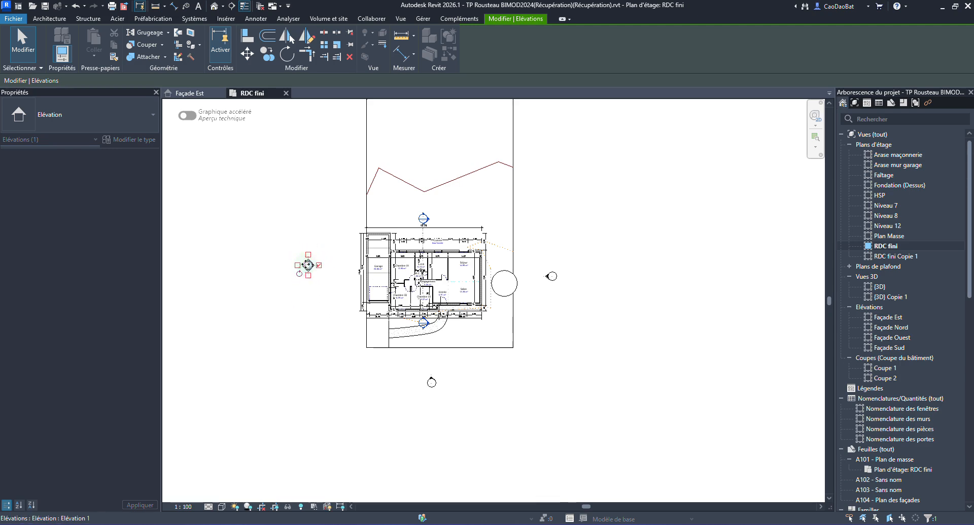
# Step: Display the Façade Ouest elevation's cut line and view depth across the house plan
pyautogui.scroll(5, 318, 277)
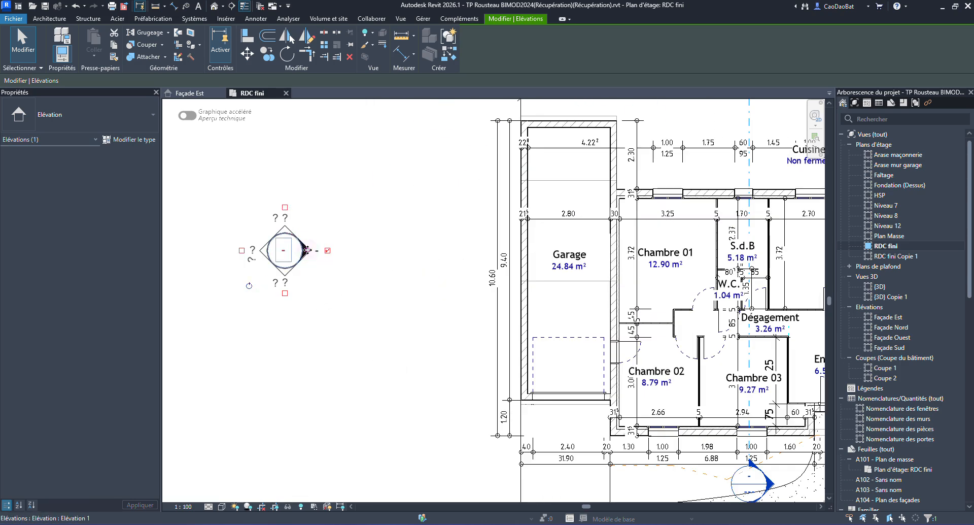
pyautogui.click(309, 251)
pyautogui.scroll(-5, 412, 355)
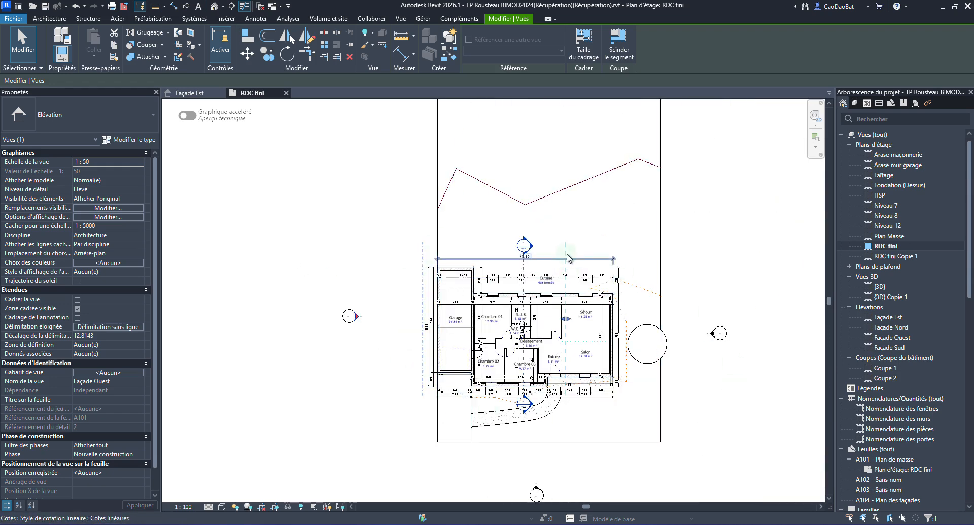
# Step: Try moving the west elevation marker well north-west of the house and display its cut line again
pyautogui.click(346, 320)
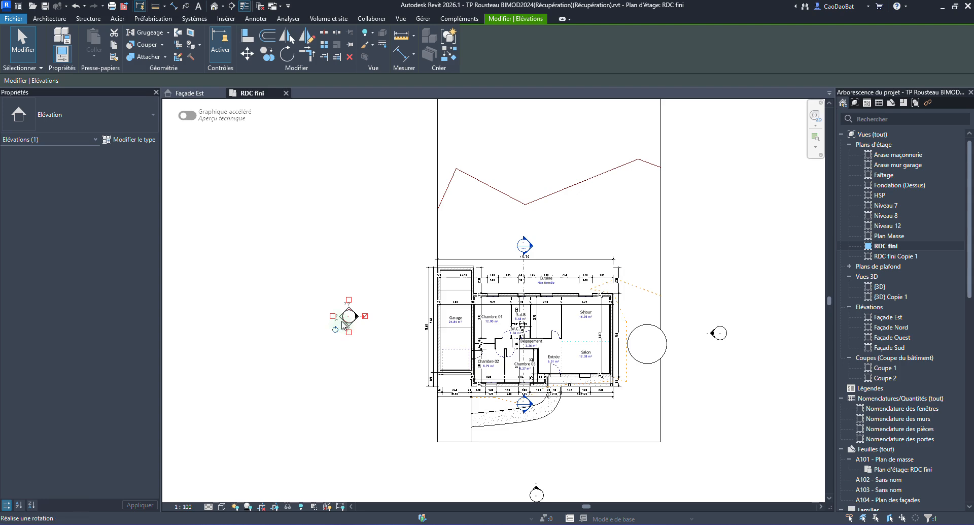
pyautogui.moveTo(345, 324)
pyautogui.mouseDown()
pyautogui.moveTo(347, 338)
pyautogui.moveTo(346, 135)
pyautogui.mouseUp()
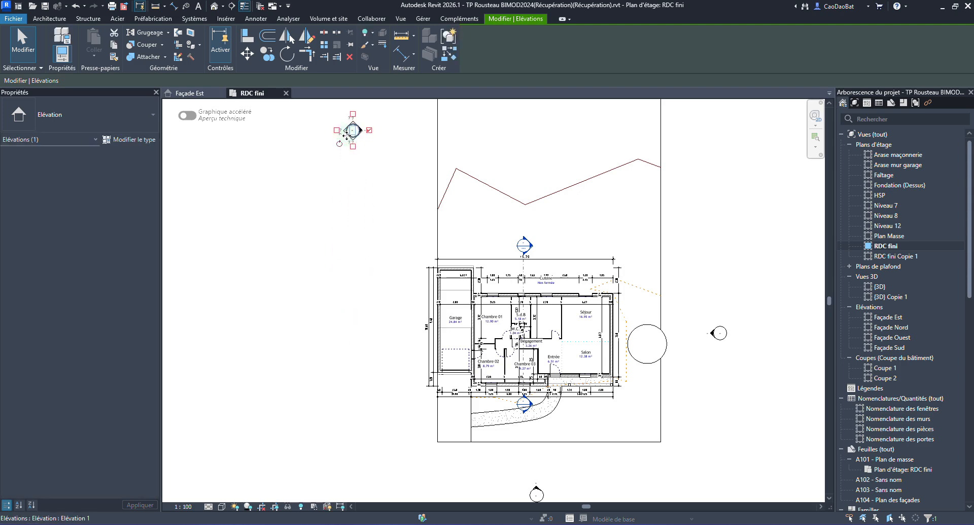
pyautogui.click(375, 124)
pyautogui.click(361, 131)
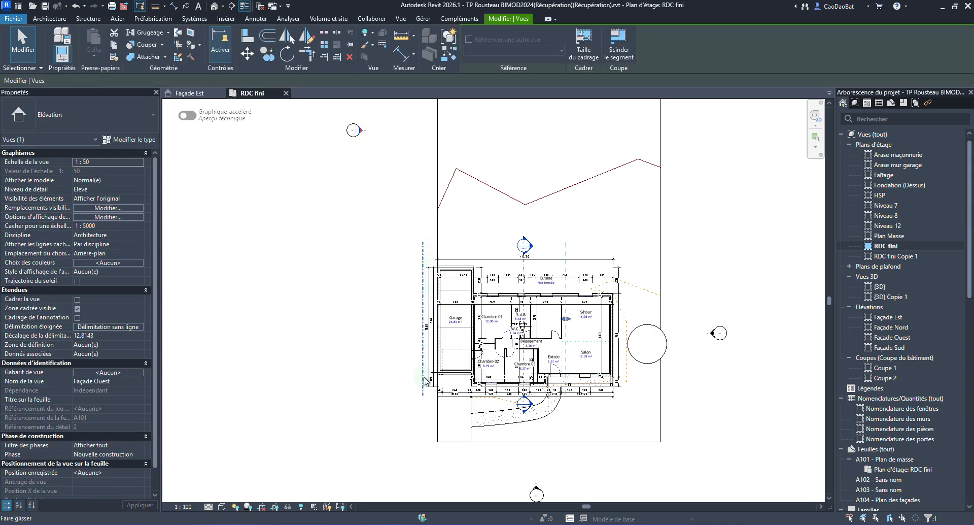
# Step: Move the west elevation marker back down beside the garage, level with the house
pyautogui.click(353, 134)
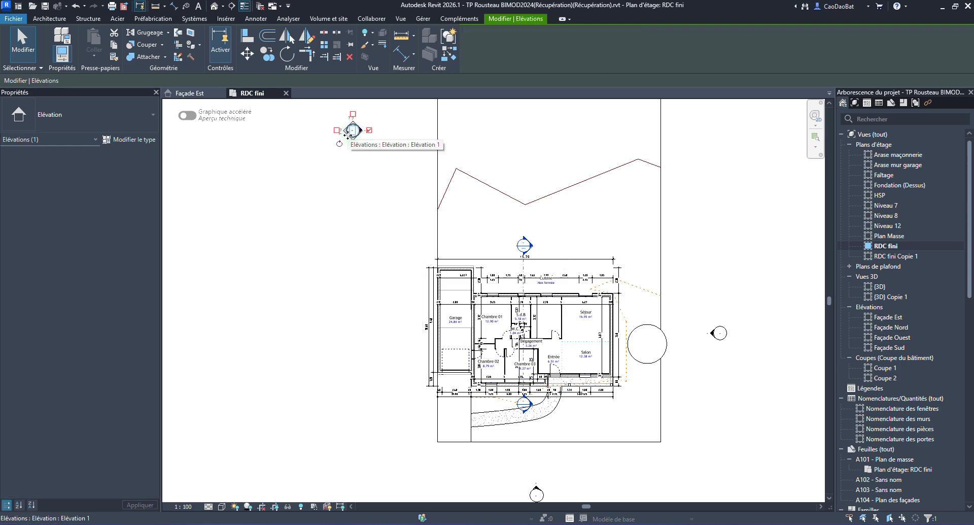
pyautogui.moveTo(354, 133)
pyautogui.mouseDown()
pyautogui.moveTo(365, 327)
pyautogui.moveTo(384, 327)
pyautogui.mouseUp()
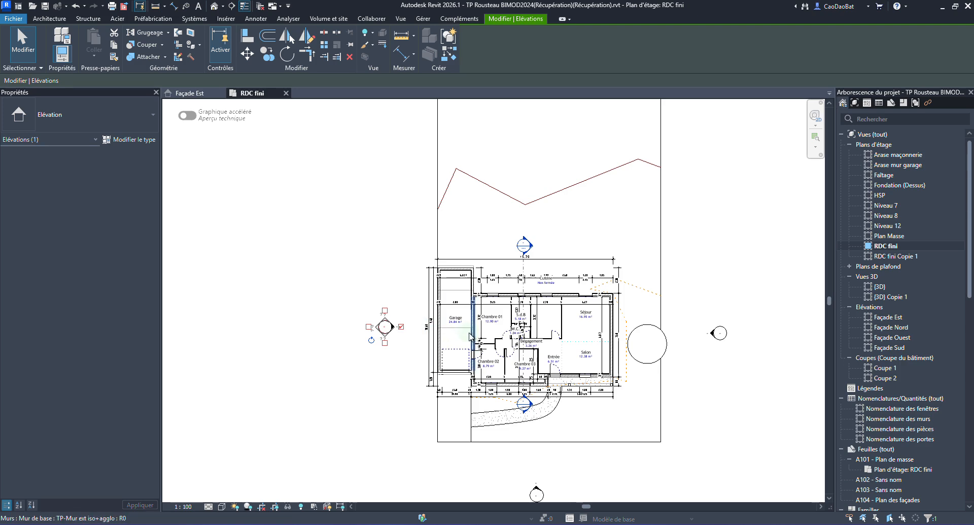
# Step: Draw a closed, angled six-sided outline of TP-Mur ext agglo+enduit walls, with long sides about 20 m, in the empty area east of the plot
pyautogui.scroll(-2, 276, 319)
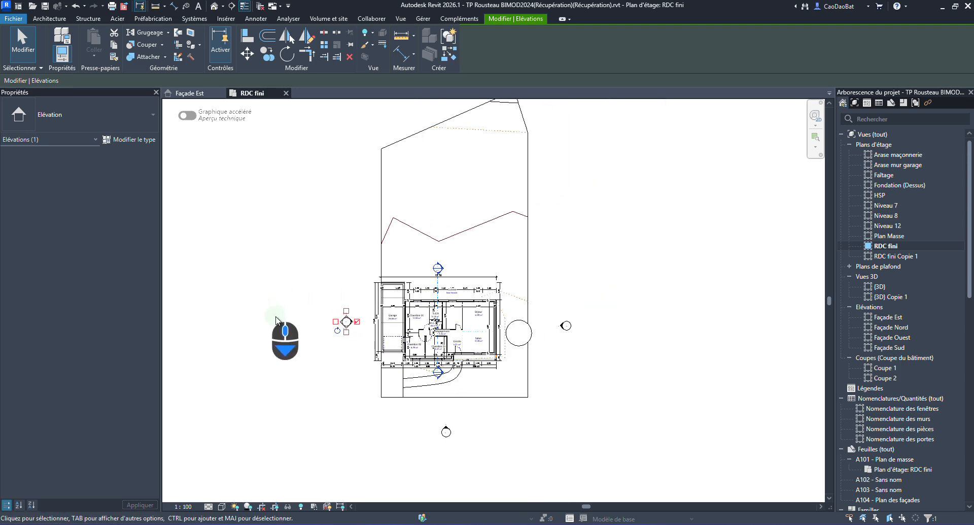
pyautogui.scroll(-2, 477, 404)
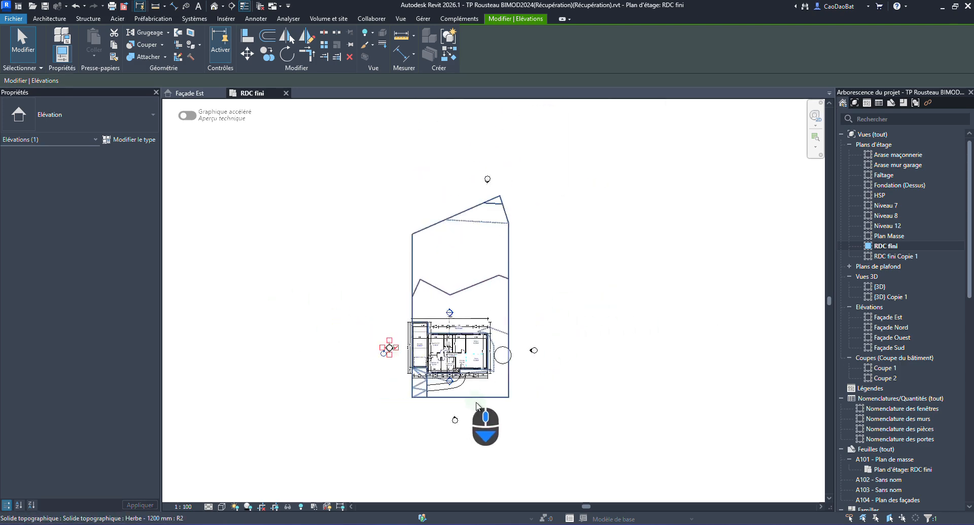
pyautogui.scroll(-1, 477, 404)
pyautogui.scroll(1, 528, 326)
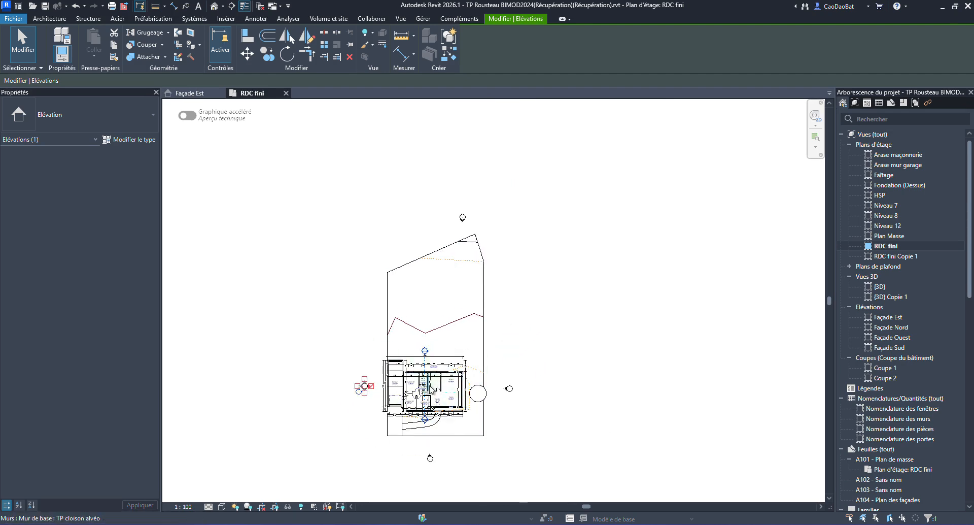
pyautogui.click(49, 18)
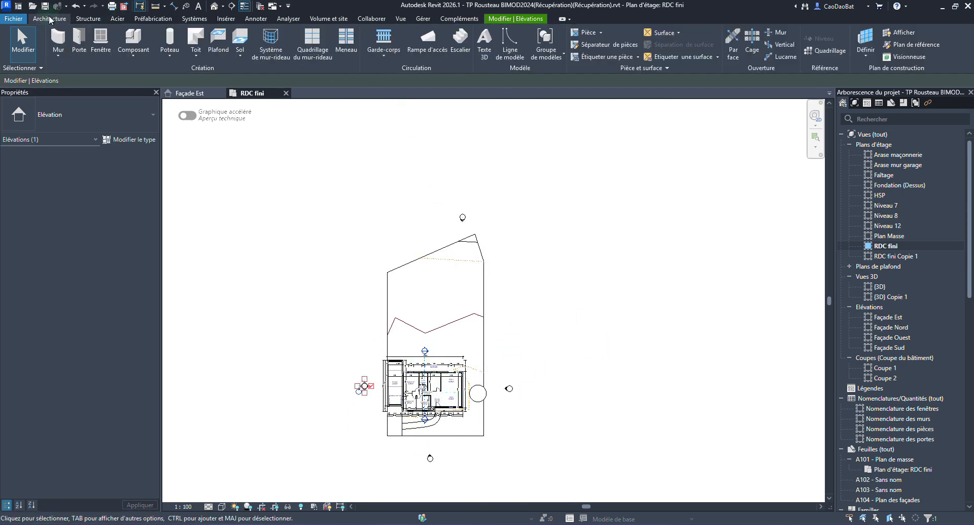
pyautogui.click(59, 53)
pyautogui.click(47, 73)
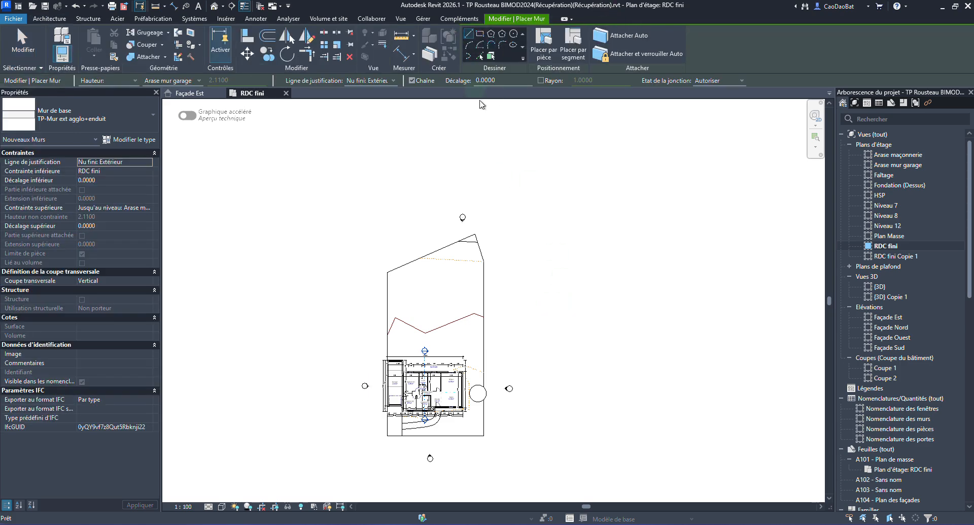
pyautogui.click(534, 291)
pyautogui.click(517, 261)
pyautogui.click(600, 314)
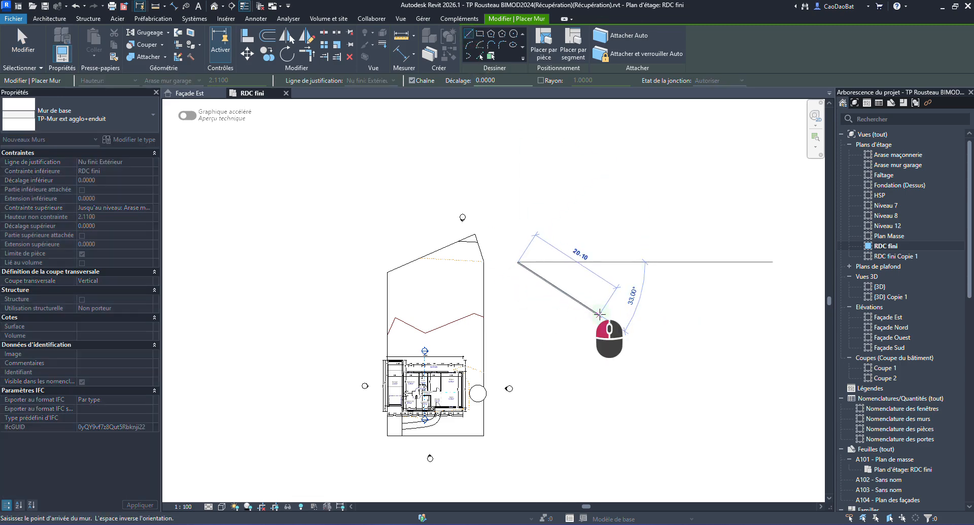
pyautogui.click(565, 358)
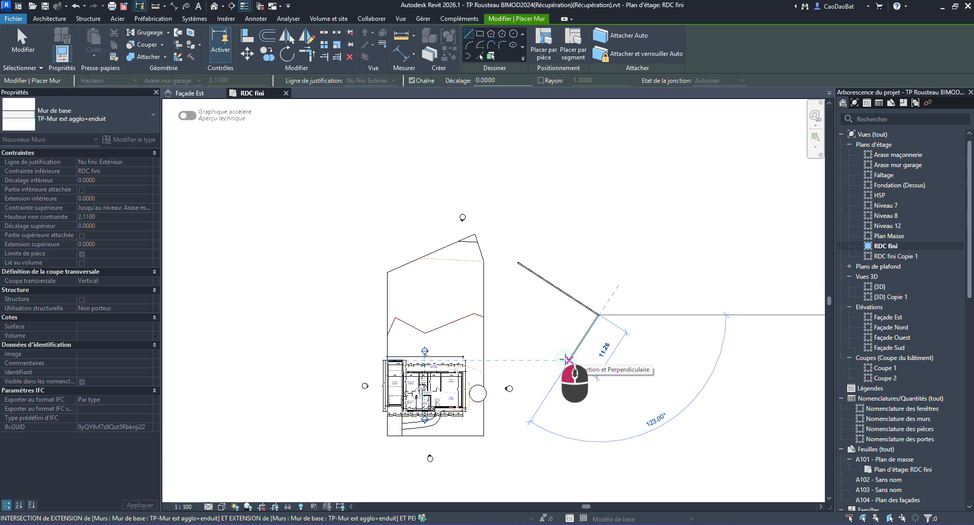
pyautogui.click(488, 308)
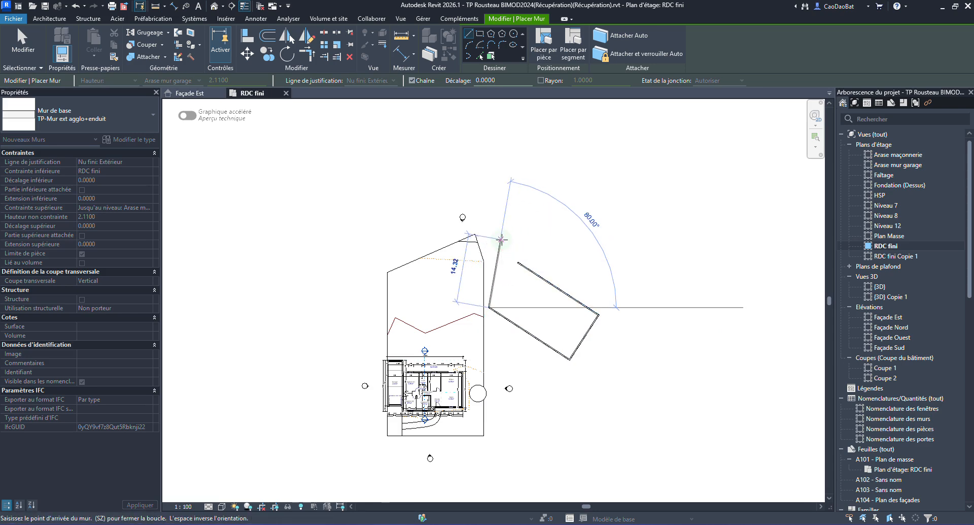
pyautogui.click(532, 233)
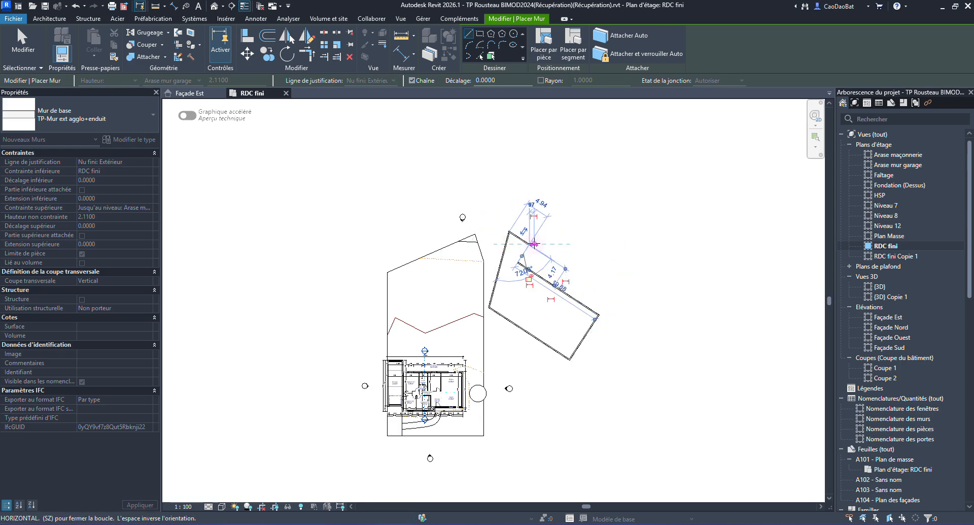
pyautogui.click(517, 262)
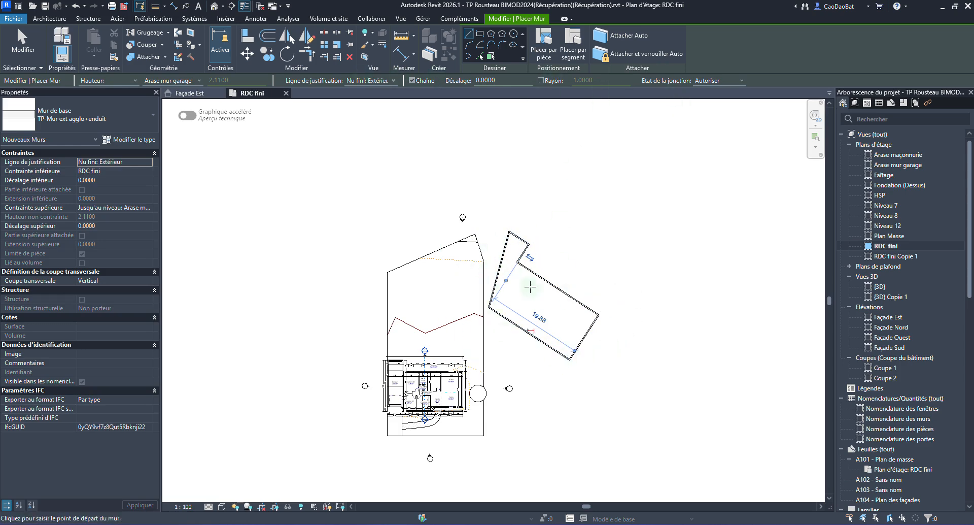
pyautogui.press('Escape')
pyautogui.press('Escape')
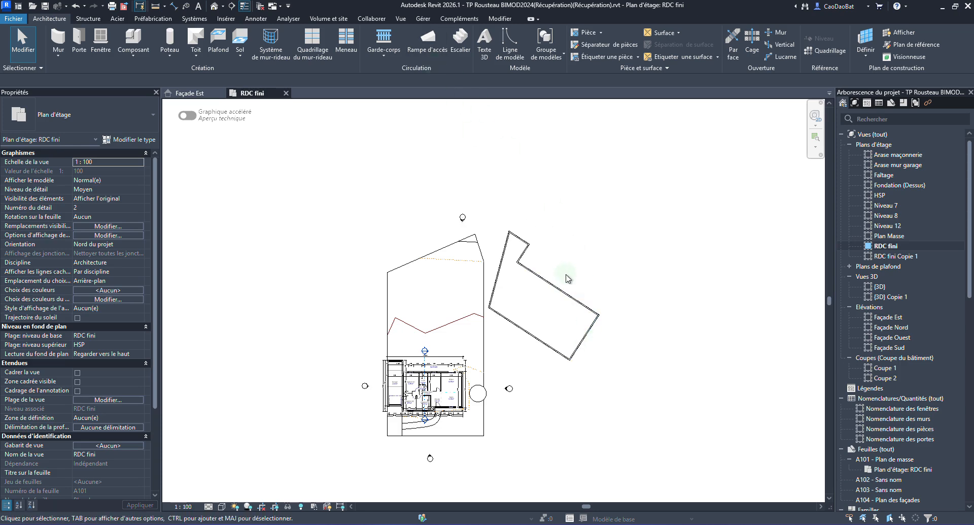
# Step: Move all six walls of the angled outline together farther east, away from the plot
pyautogui.moveTo(486, 209); pyautogui.dragTo(644, 363)
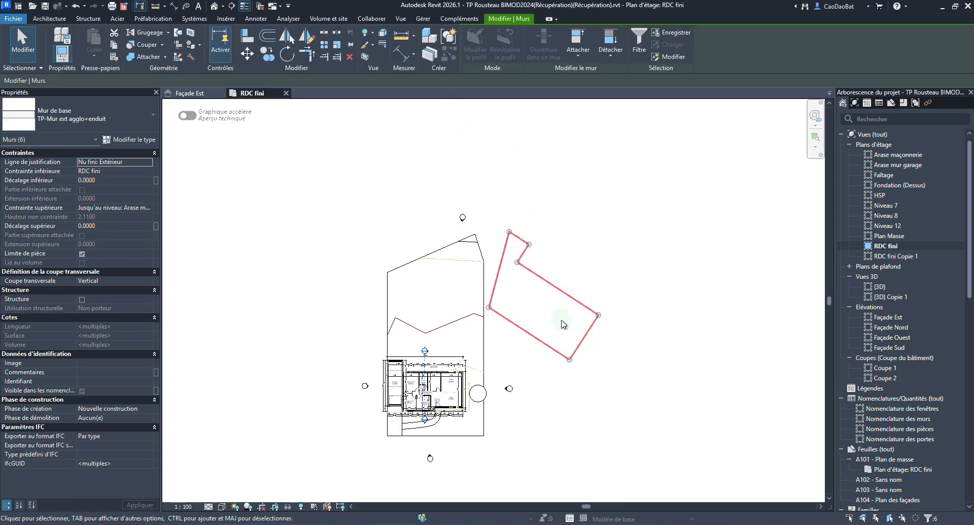
pyautogui.moveTo(558, 293); pyautogui.dragTo(724, 278)
pyautogui.click(691, 369)
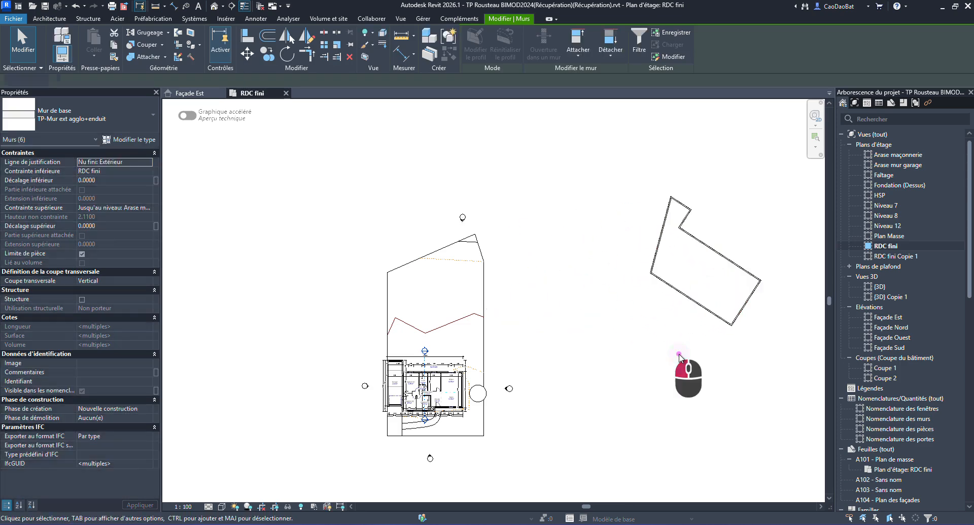
# Step: Place three building elevation markers around the angled wall outline, facing its west wall, its north-east long wall and its south-west long wall
pyautogui.scroll(-1, 348, 305)
pyautogui.scroll(4, 716, 267)
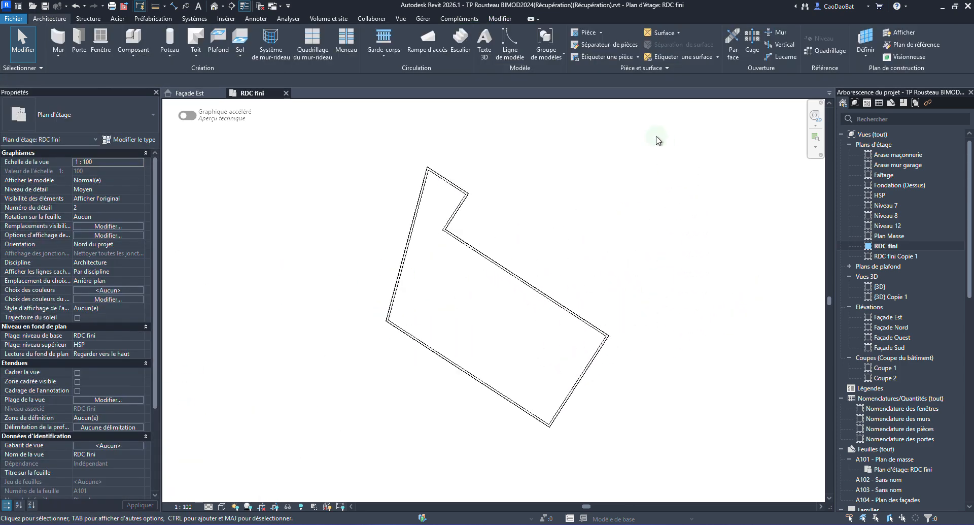
pyautogui.click(401, 19)
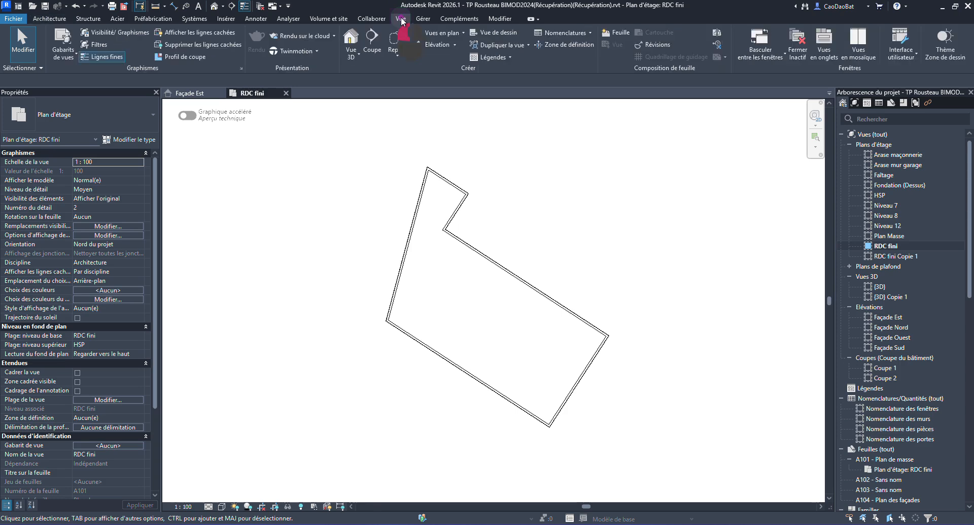
pyautogui.click(442, 45)
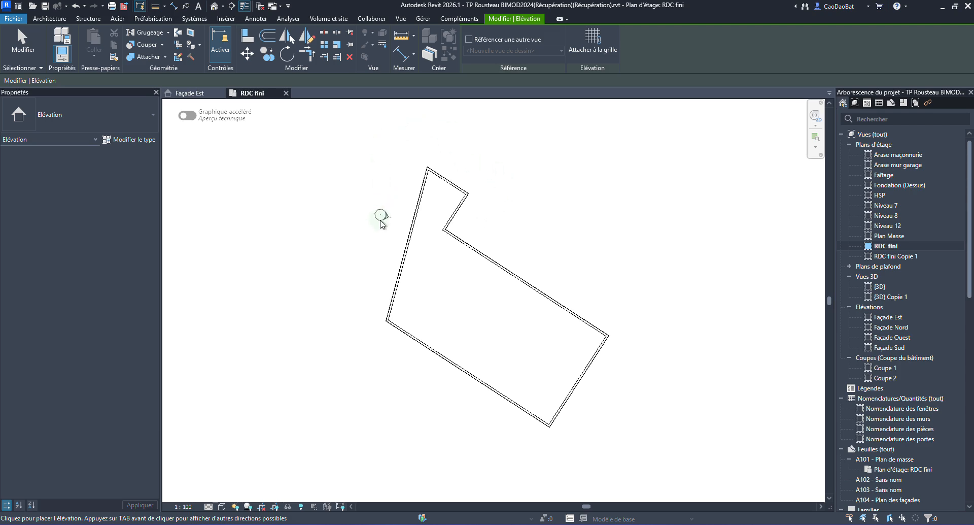
pyautogui.click(349, 235)
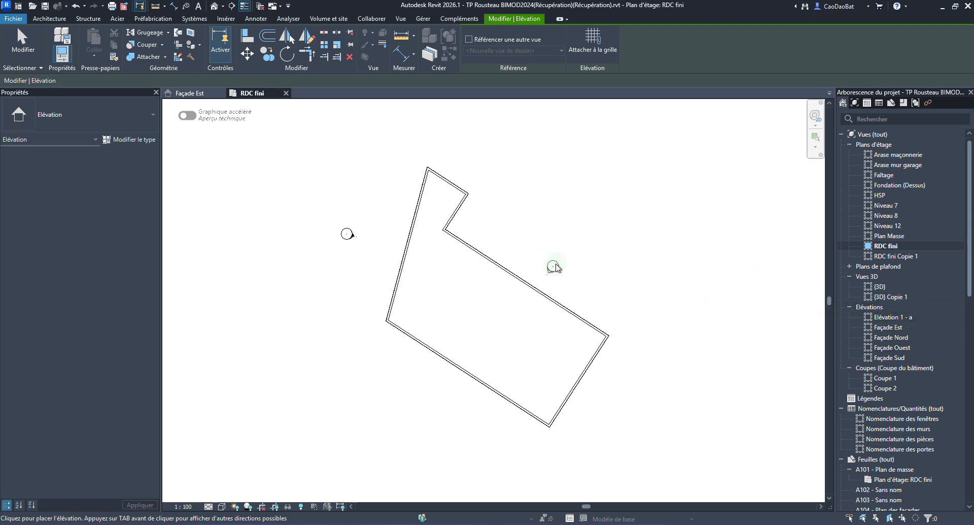
pyautogui.click(583, 211)
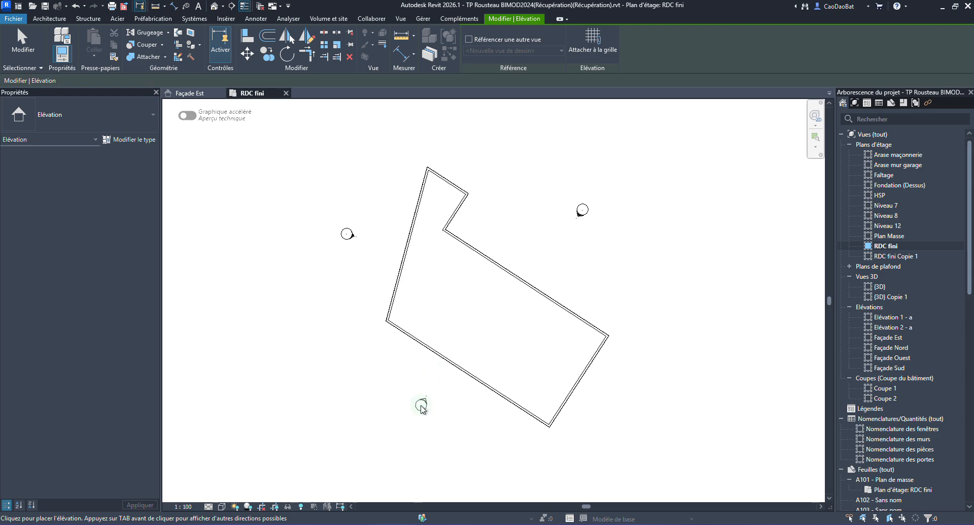
pyautogui.click(421, 406)
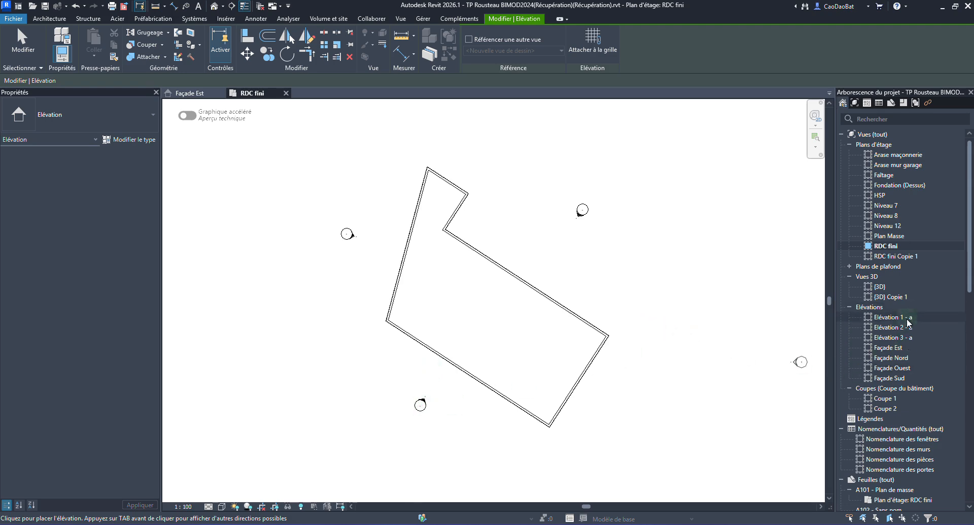
pyautogui.press('Escape')
pyautogui.press('Escape')
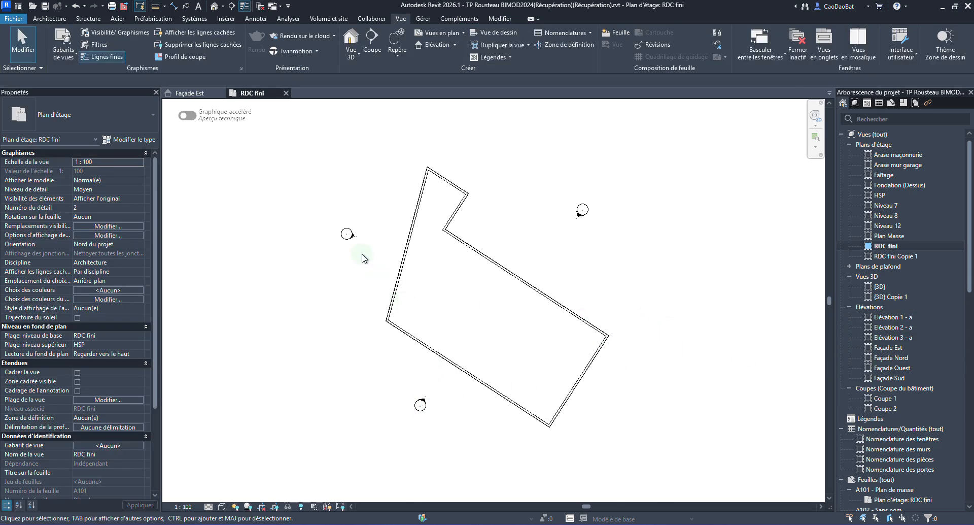
# Step: Display the extents of the new west and north-east elevation markers, and open the north-east marker's elevation view
pyautogui.click(354, 242)
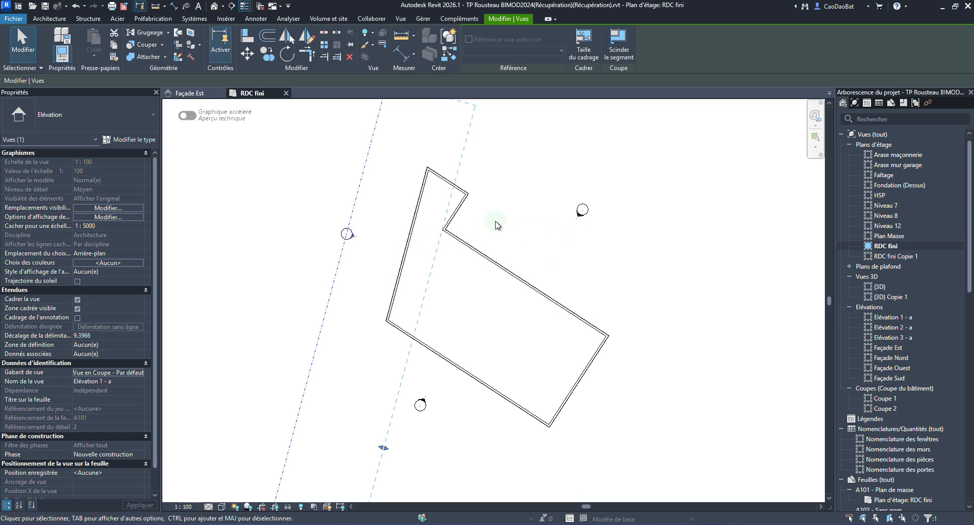
pyautogui.click(579, 212)
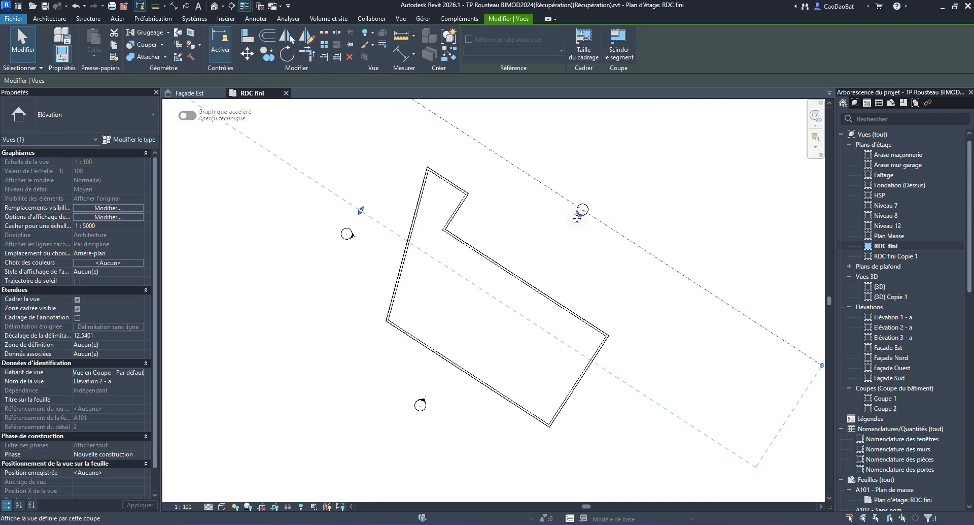
pyautogui.rightClick(577, 219)
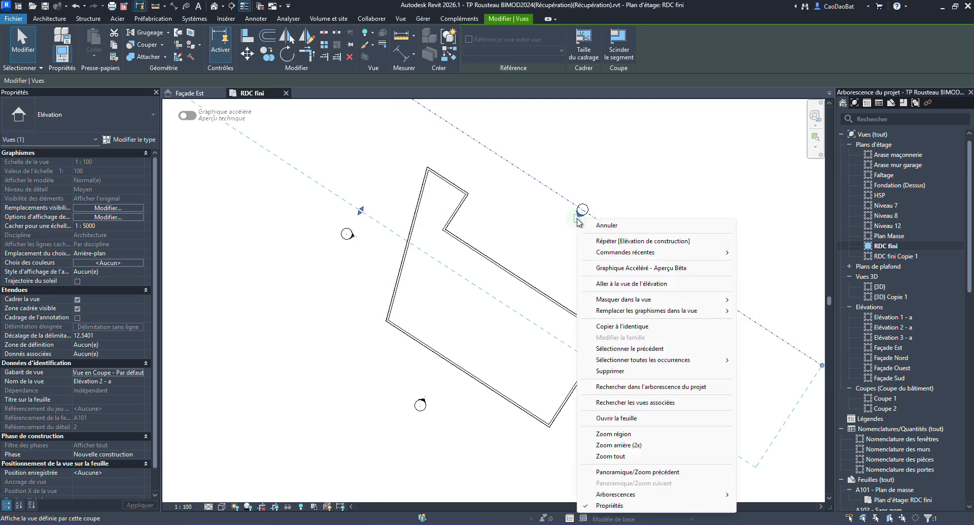
pyautogui.click(628, 285)
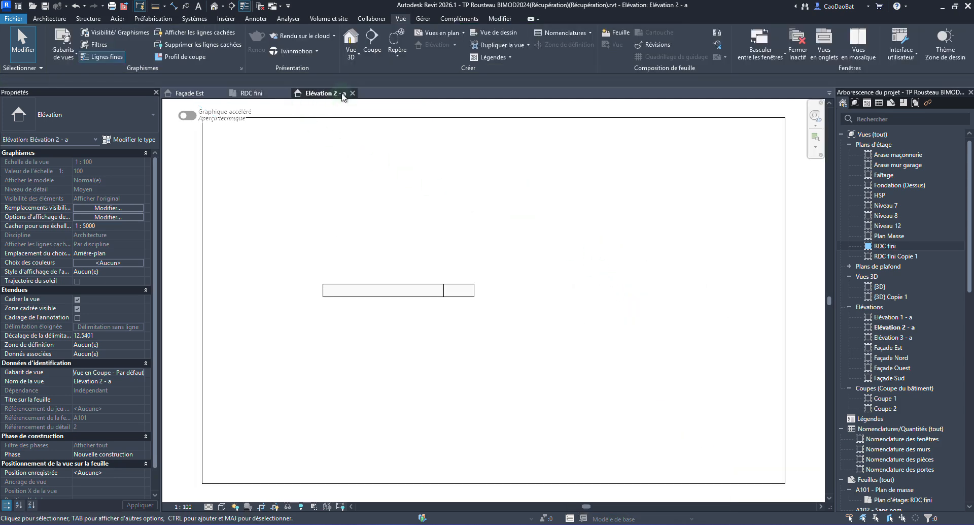
# Step: Close the RDC fini and Façade Est views, and reopen the RDC fini plan focused on the angled outline
pyautogui.click(286, 94)
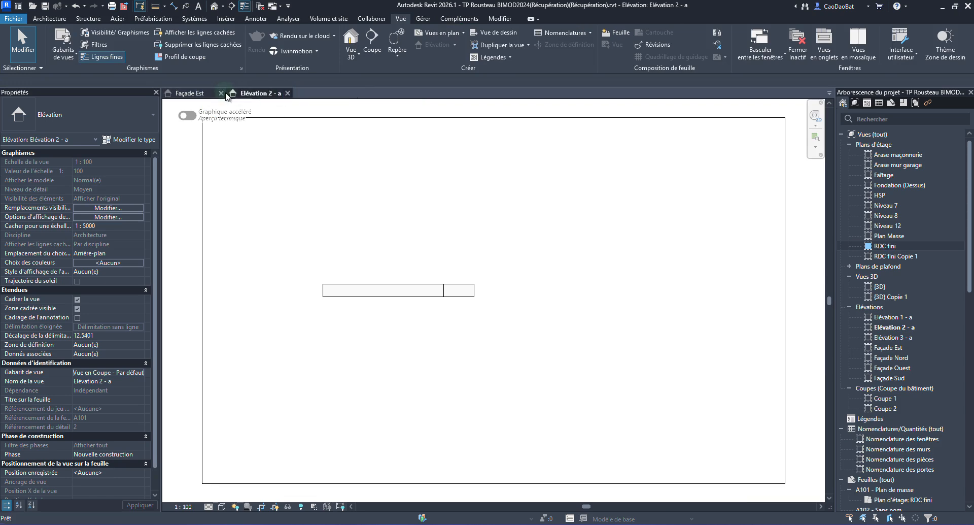
pyautogui.click(221, 94)
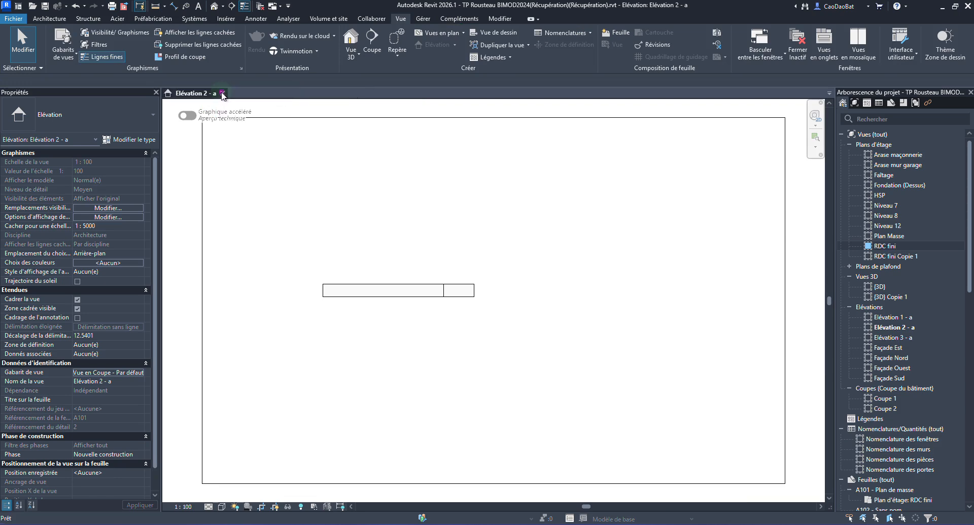
pyautogui.click(886, 246)
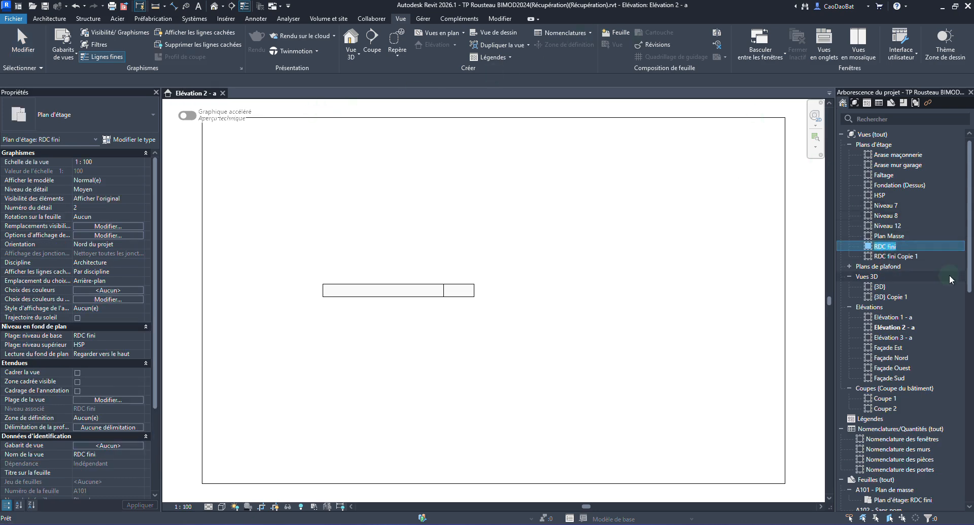
pyautogui.doubleClick(890, 248)
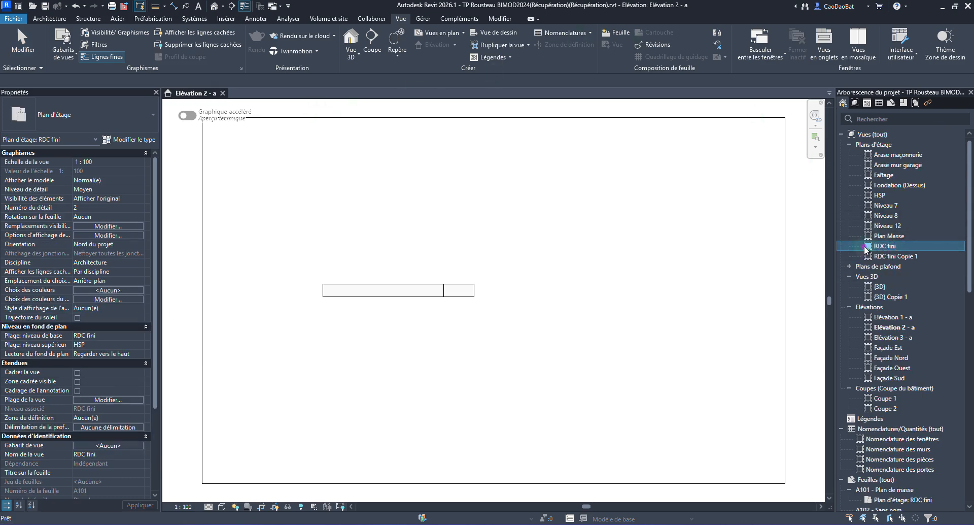
pyautogui.doubleClick(866, 247)
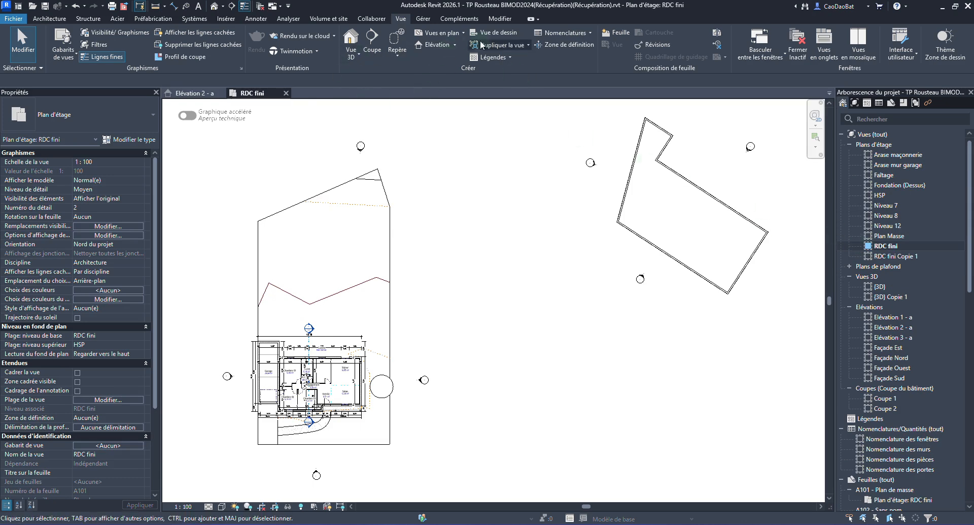
pyautogui.scroll(3, 511, 305)
pyautogui.scroll(-1, 511, 304)
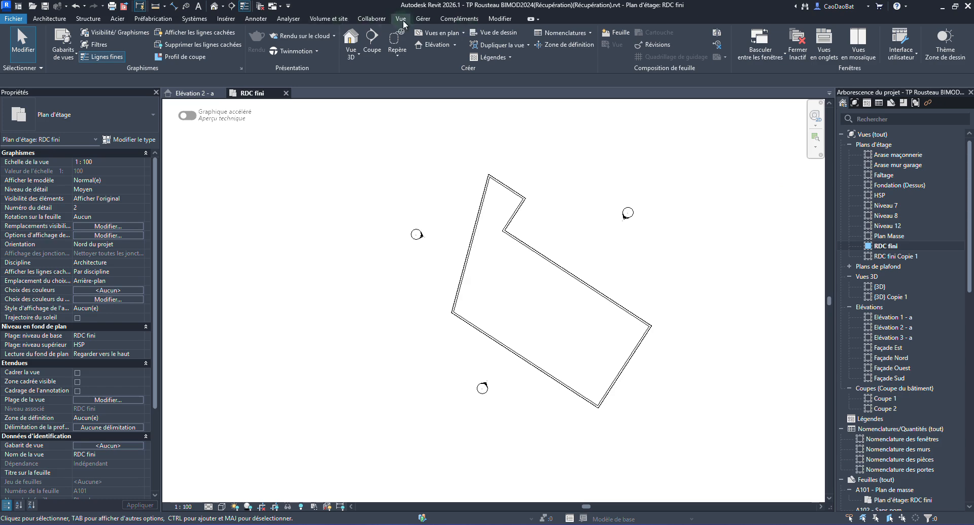
# Step: Tile the RDC fini plan and Elévation 2 - a side by side, with the angled walls fully visible in both
pyautogui.click(849, 59)
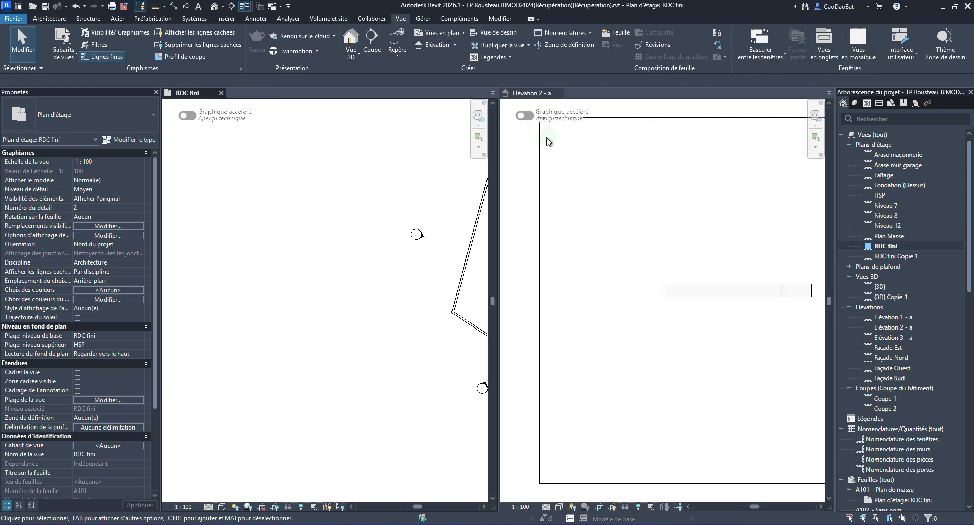
pyautogui.scroll(-2, 284, 302)
pyautogui.scroll(4, 477, 284)
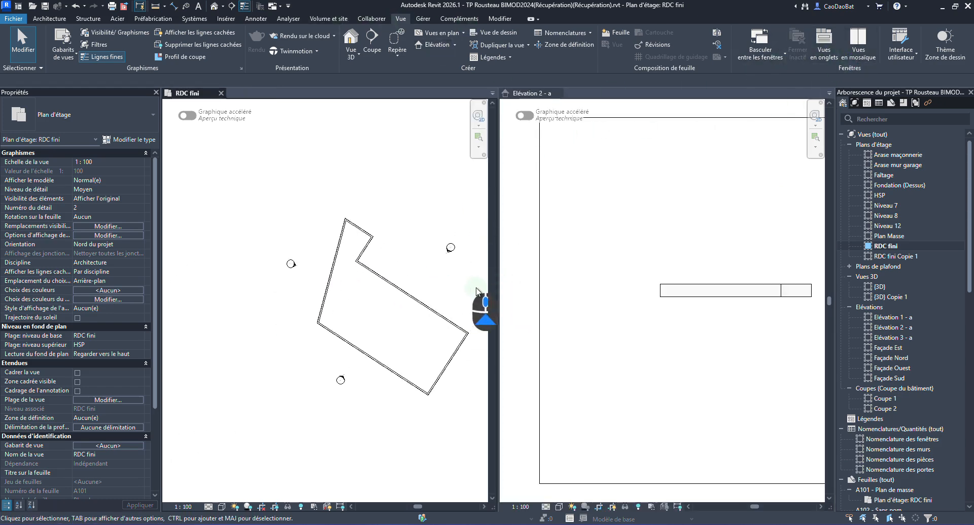
pyautogui.scroll(-3, 307, 300)
pyautogui.scroll(1, 721, 297)
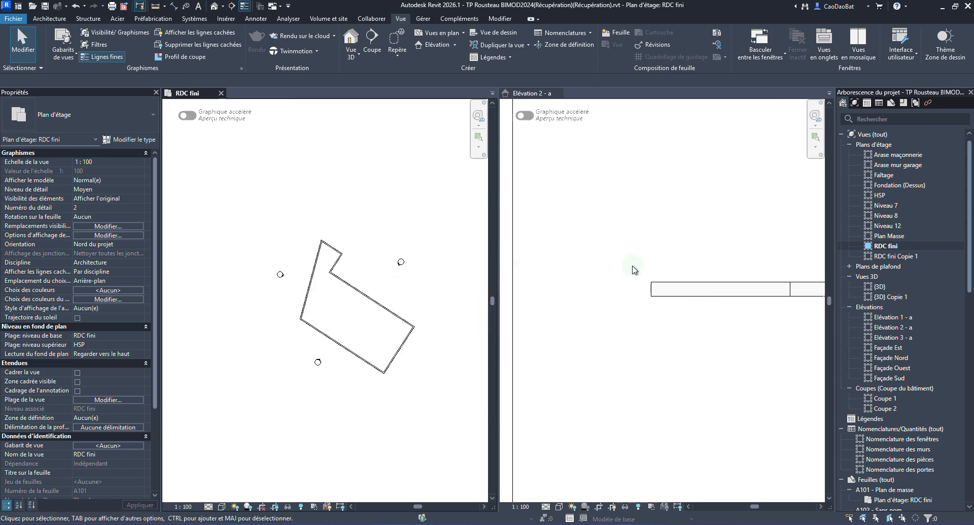
pyautogui.scroll(-2, 631, 290)
pyautogui.scroll(2, 748, 292)
pyautogui.scroll(-1, 745, 287)
pyautogui.scroll(1, 629, 287)
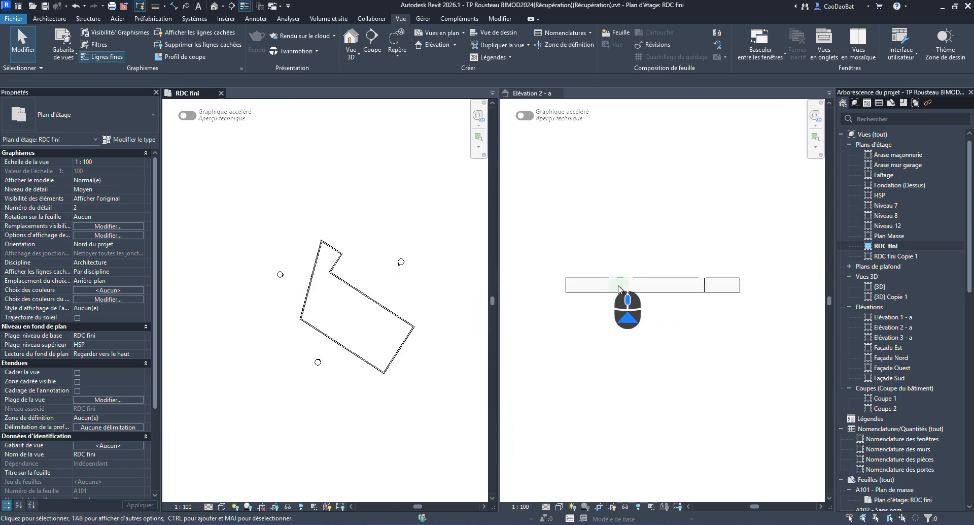
# Step: Shorten both ends of the Elévation 2 - a cut line in plan to just beyond the angled outline's width
pyautogui.click(399, 266)
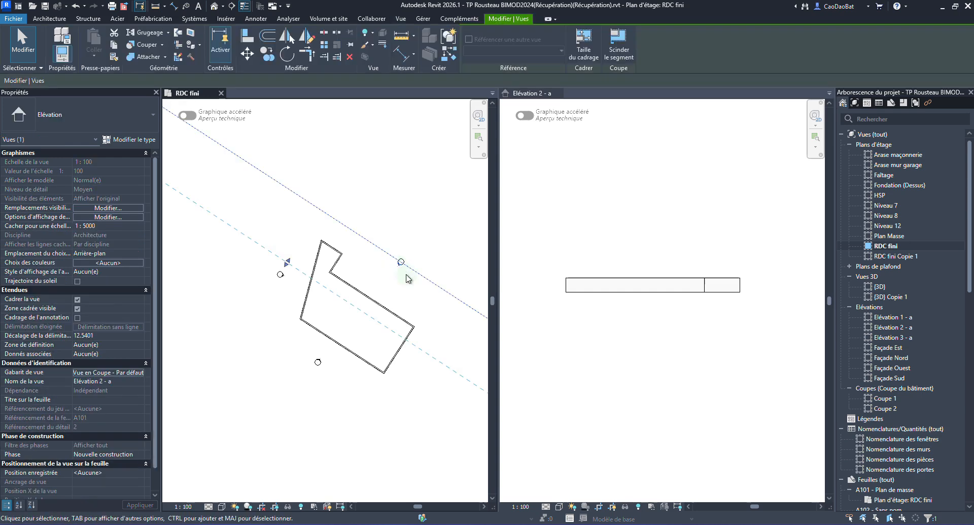
pyautogui.scroll(-2, 341, 267)
pyautogui.moveTo(214, 160); pyautogui.dragTo(337, 219)
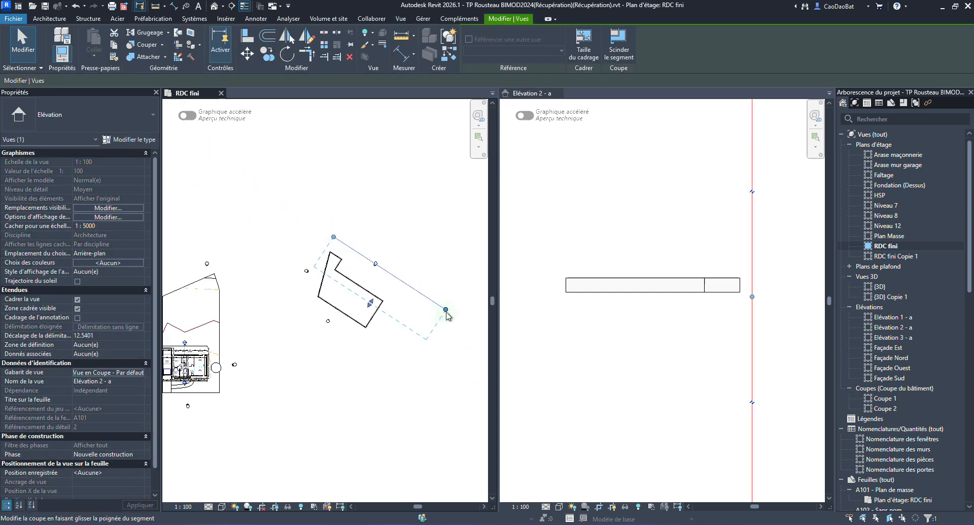
pyautogui.moveTo(445, 309); pyautogui.dragTo(402, 281)
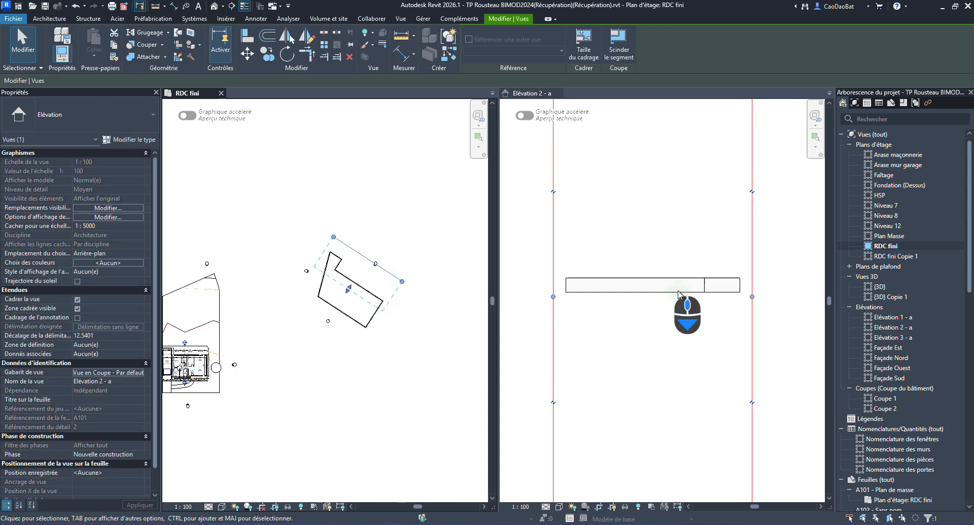
# Step: Reduce the upper and lower crop limits of Elévation 2 - a to a narrow margin around the walls
pyautogui.scroll(-3, 668, 231)
pyautogui.click(667, 262)
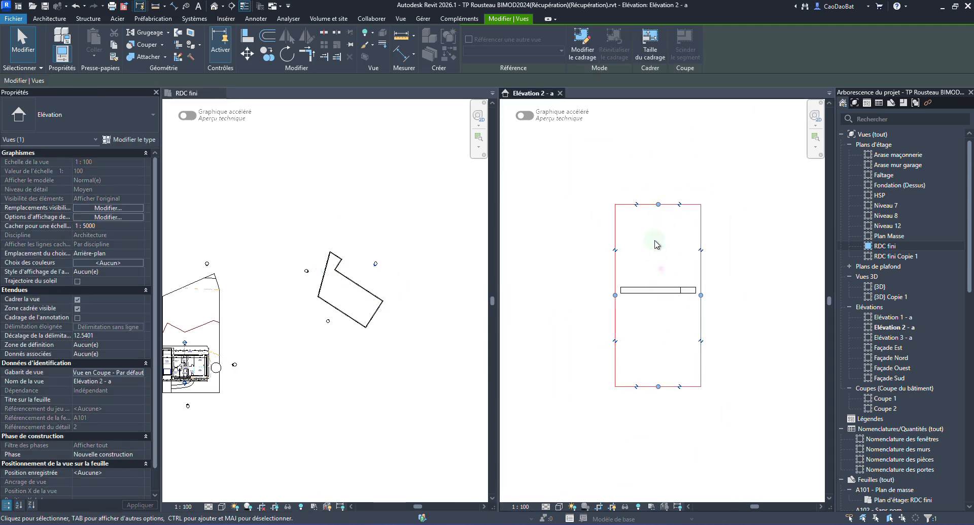
pyautogui.moveTo(658, 205); pyautogui.dragTo(659, 278)
pyautogui.click(660, 254)
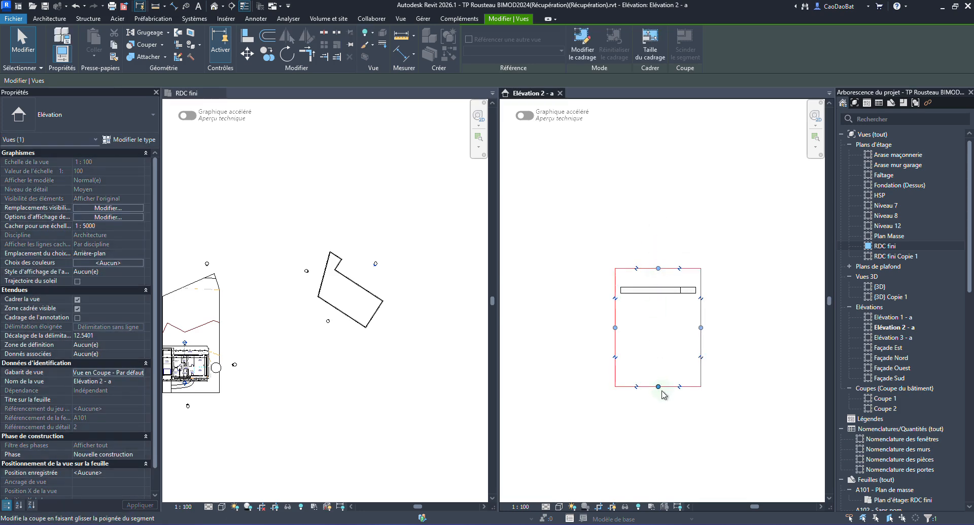
pyautogui.moveTo(658, 387); pyautogui.dragTo(654, 306)
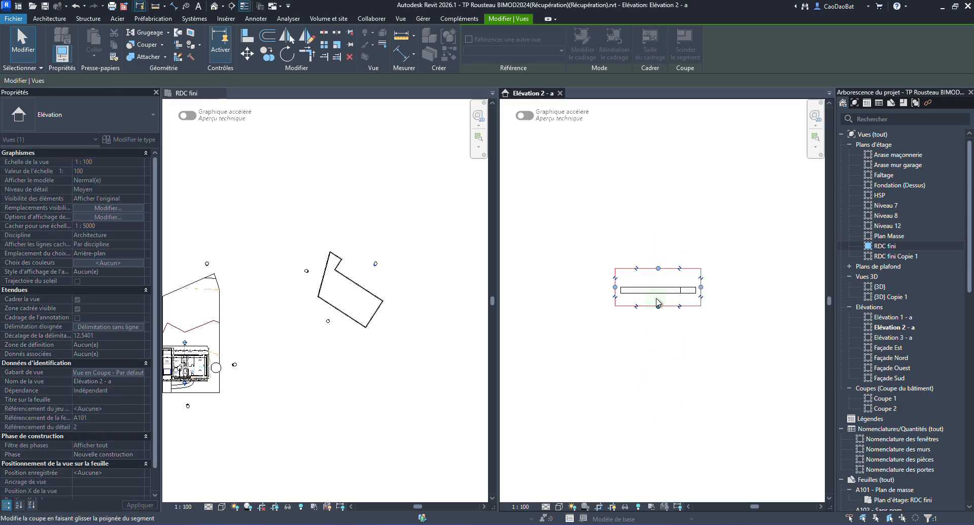
pyautogui.scroll(6, 653, 289)
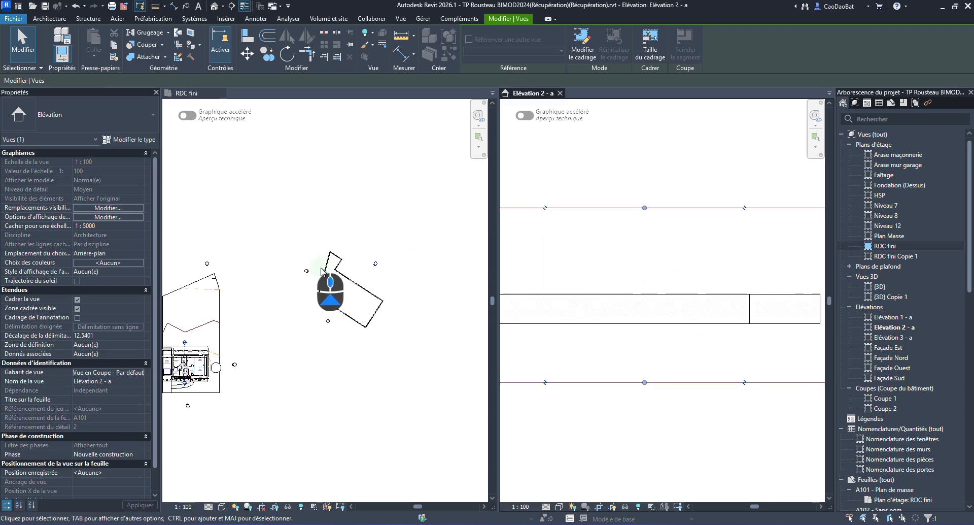
# Step: Try moving the Elévation 2 - a cut line in plan so that it cuts through the angled building near its north-east long wall
pyautogui.click(379, 292)
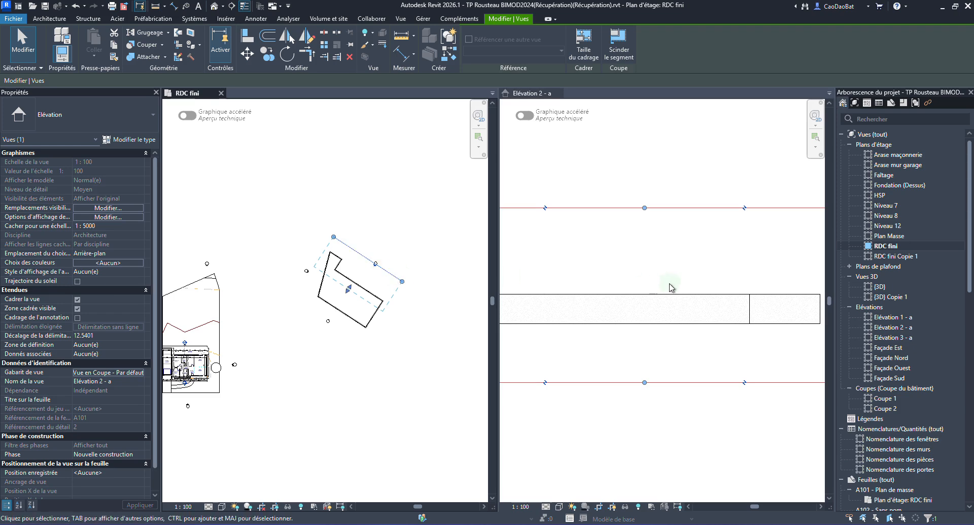
pyautogui.scroll(-1, 673, 285)
pyautogui.scroll(-1, 673, 285)
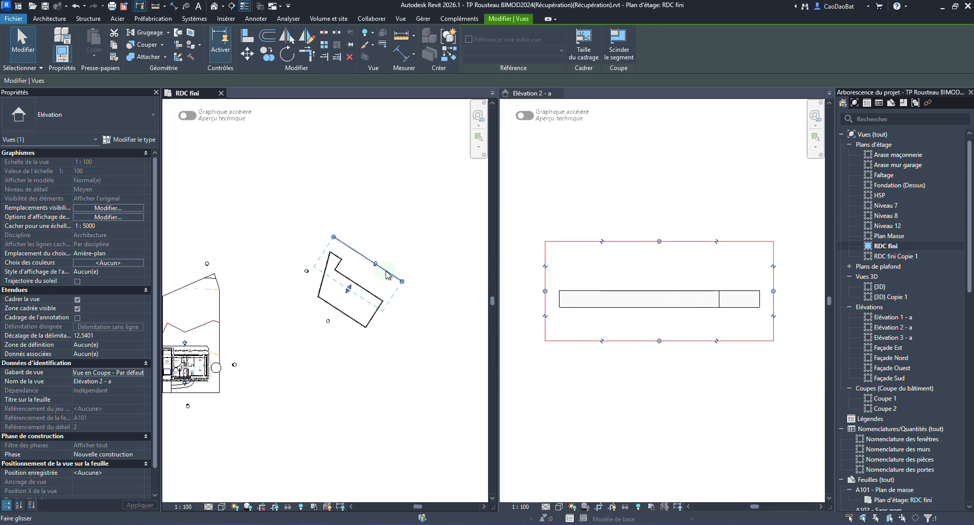
pyautogui.moveTo(387, 271); pyautogui.dragTo(375, 288)
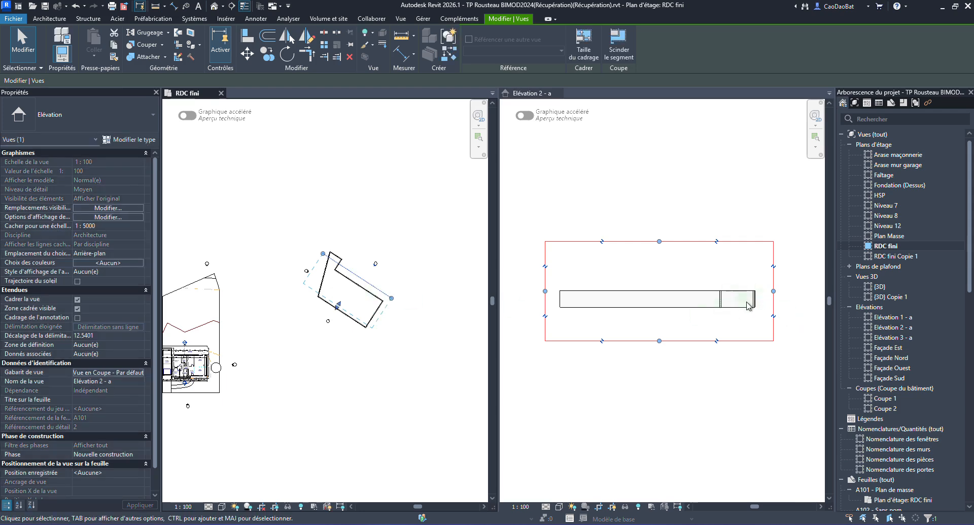
pyautogui.press('ctrl')
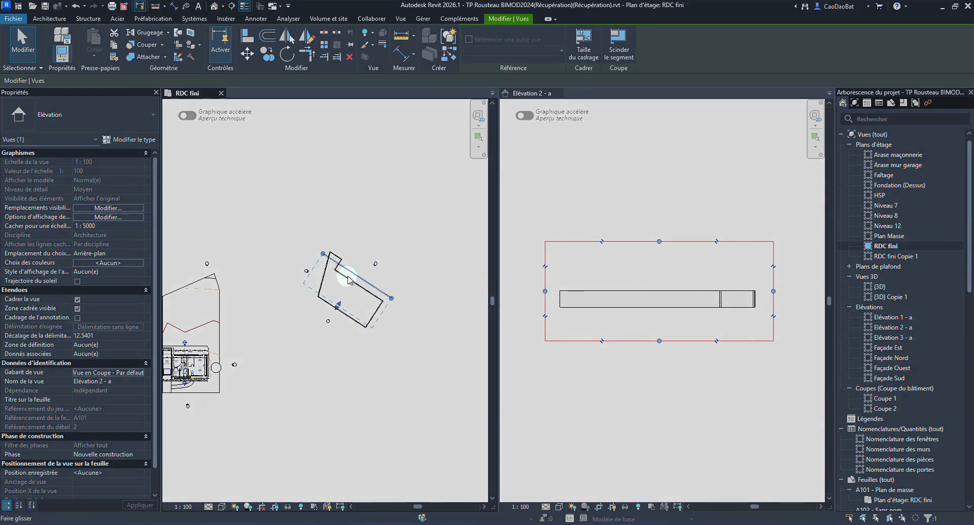
pyautogui.moveTo(350, 274); pyautogui.dragTo(353, 278)
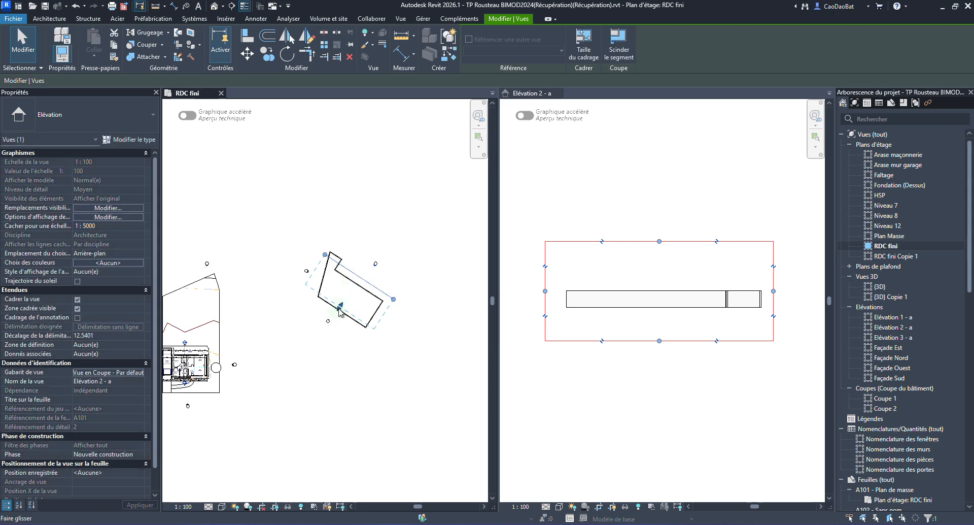
# Step: Move the Elévation 2 - a cut line back outside the north-east long wall and shorten its view depth to about 4.39 m
pyautogui.moveTo(367, 282); pyautogui.dragTo(374, 274)
pyautogui.moveTo(350, 307); pyautogui.dragTo(359, 278)
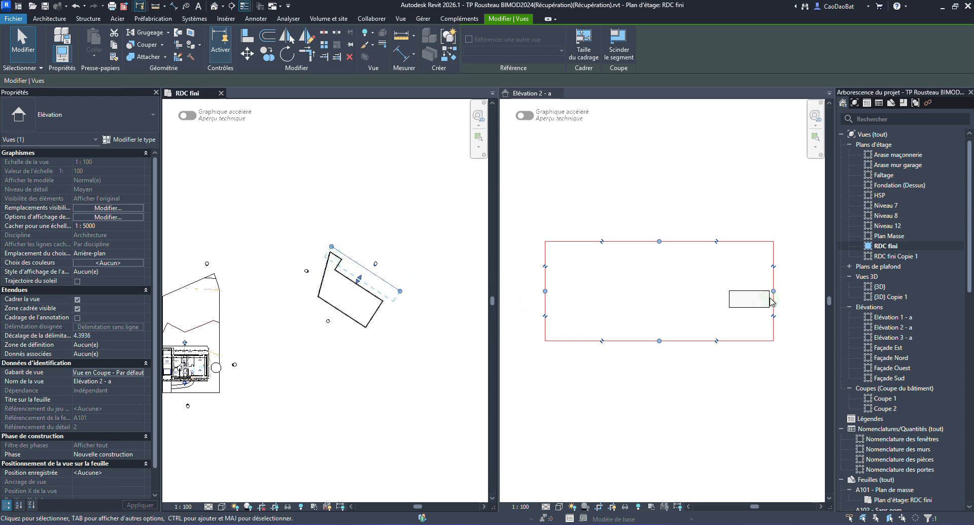
pyautogui.press('ctrl')
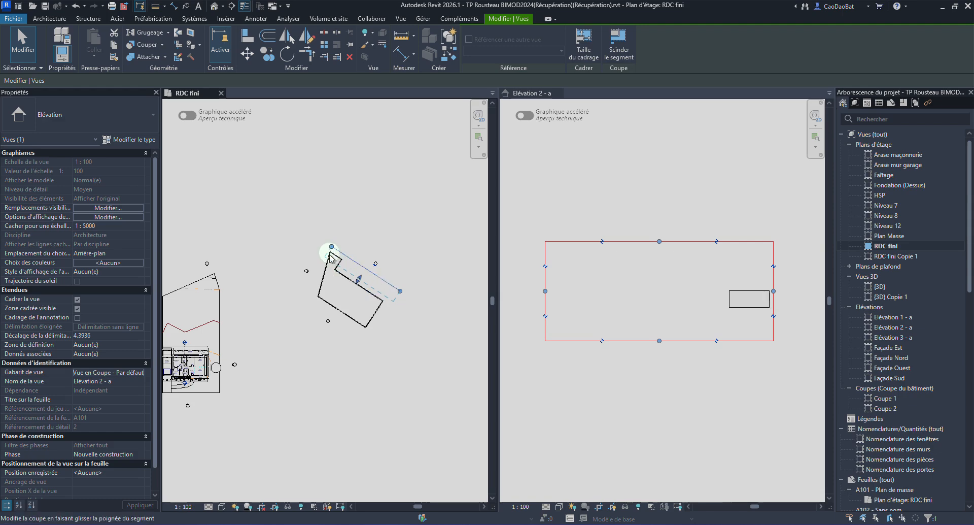
# Step: Extend the view depth of Elévation 2 - a to about 19.99 m and shorten the south-east end of its cut line
pyautogui.moveTo(358, 286); pyautogui.dragTo(335, 312)
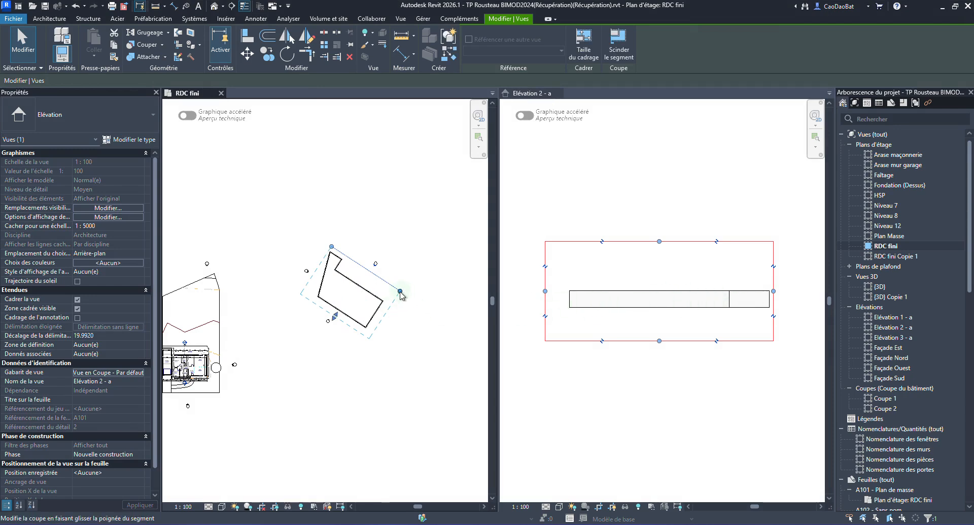
pyautogui.moveTo(399, 292); pyautogui.dragTo(385, 289)
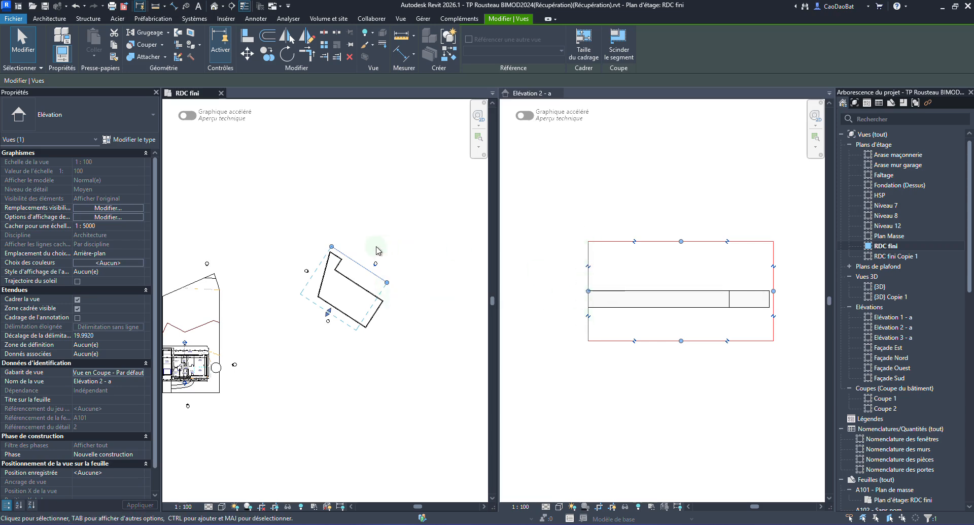
pyautogui.moveTo(332, 246); pyautogui.dragTo(341, 252)
pyautogui.click(338, 246)
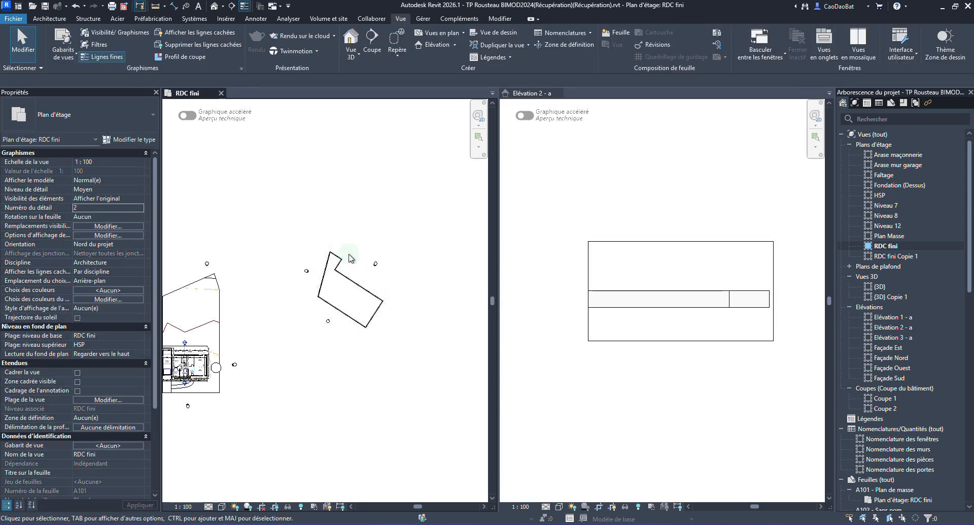
# Step: Try shortening the north-west end of the Elévation 2 - a cut line, and extend both ends back beyond the angled walls
pyautogui.click(374, 273)
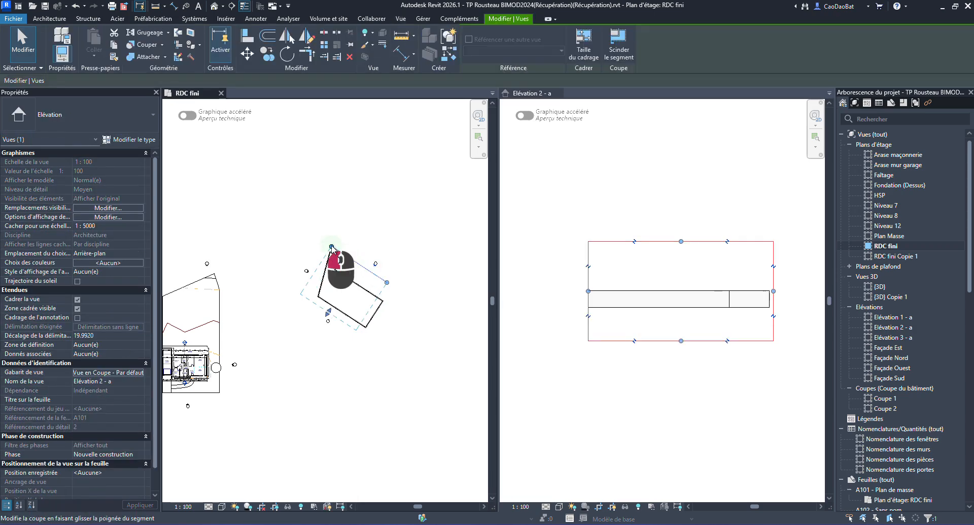
pyautogui.moveTo(332, 246); pyautogui.dragTo(343, 252)
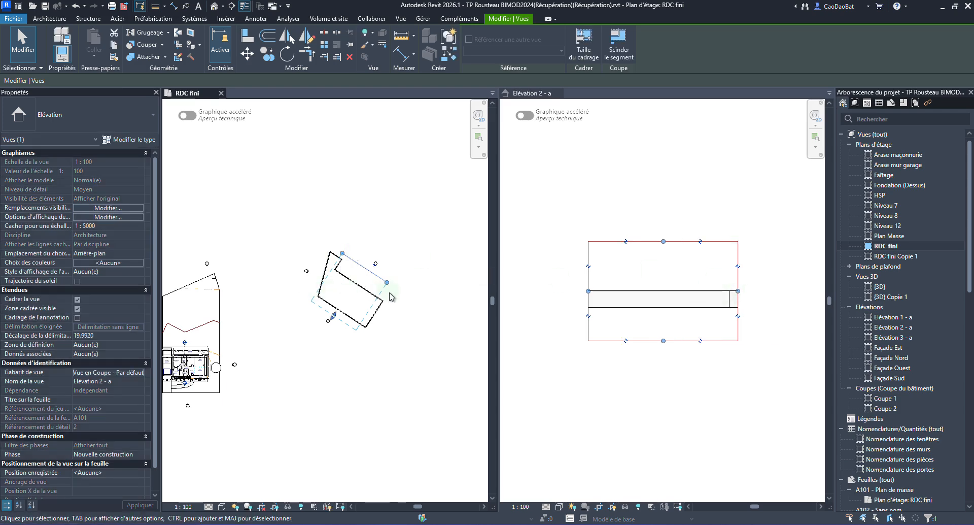
pyautogui.moveTo(387, 283); pyautogui.dragTo(398, 289)
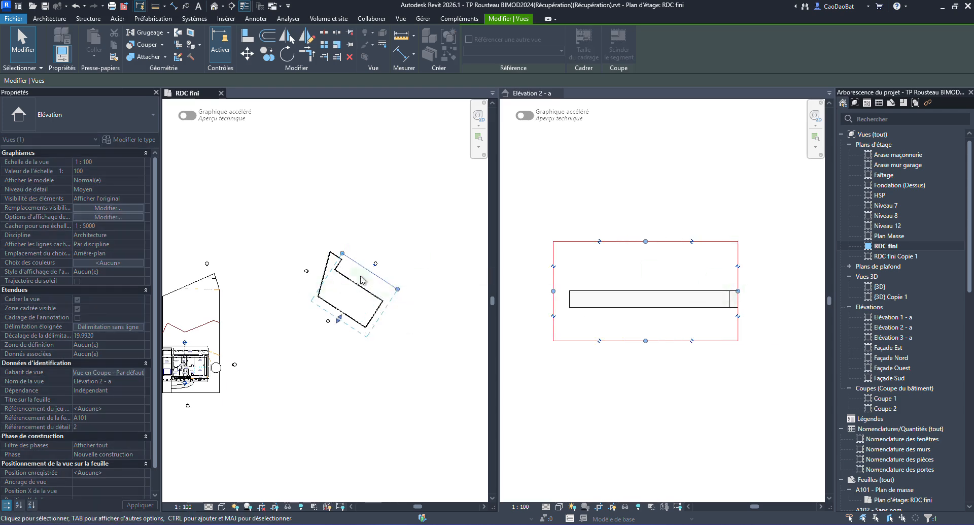
pyautogui.moveTo(342, 253); pyautogui.dragTo(330, 245)
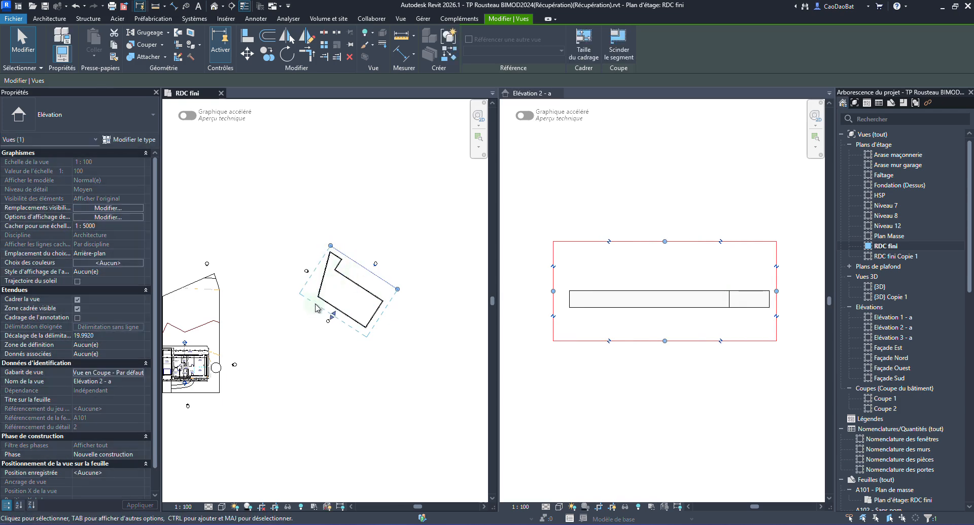
# Step: Delete the angled wall outline with its surrounding elevation markers, including the views Elévation 1 - a, 2 - a and 3 - a
pyautogui.click(408, 234)
pyautogui.moveTo(288, 219); pyautogui.dragTo(446, 381)
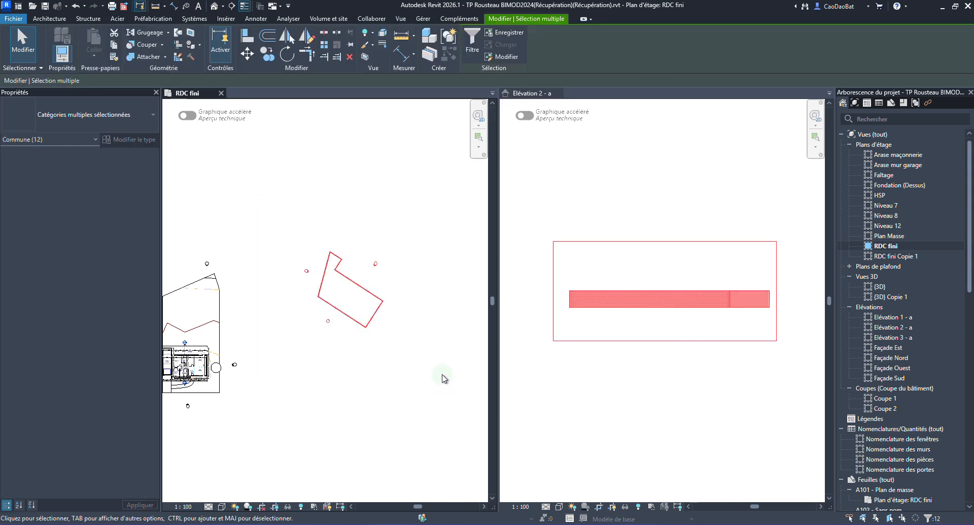
pyautogui.press('Delete')
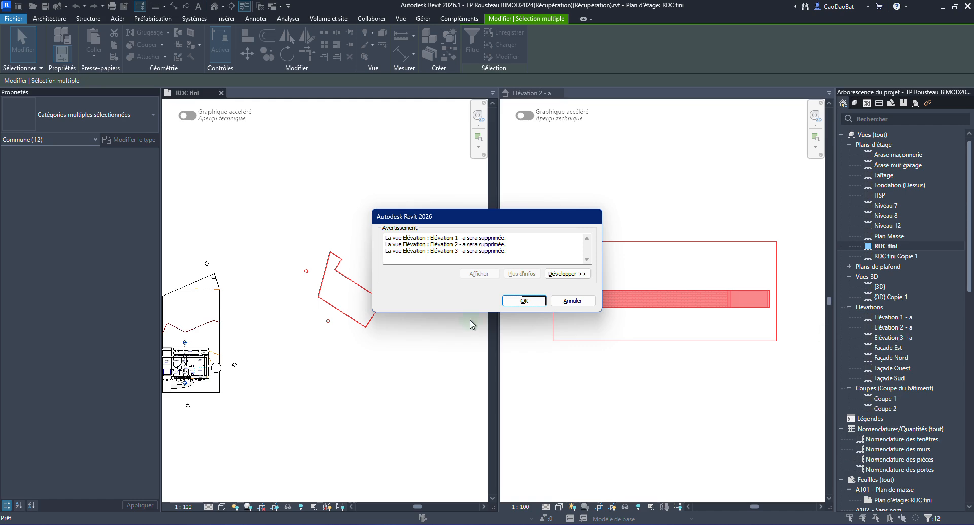
pyautogui.click(523, 301)
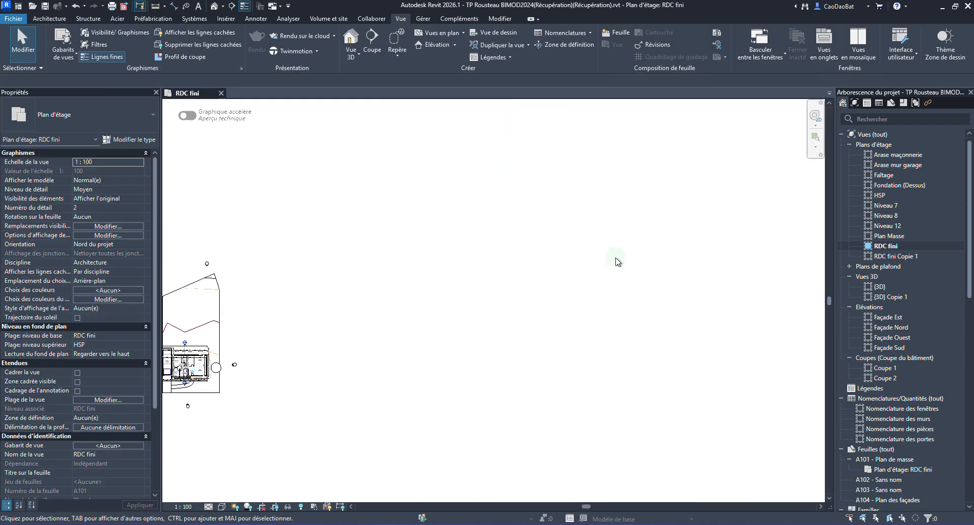
# Step: Inspect the Façade Est cut line and view depth around the house in plan, relative to the birch tree
pyautogui.scroll(-2, 333, 330)
pyautogui.scroll(6, 333, 329)
pyautogui.scroll(-3, 593, 311)
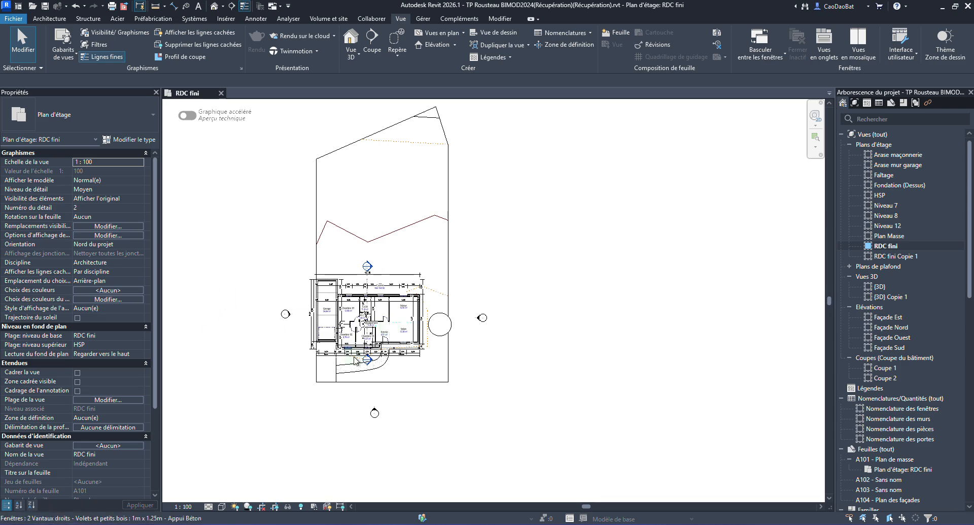
pyautogui.click(479, 322)
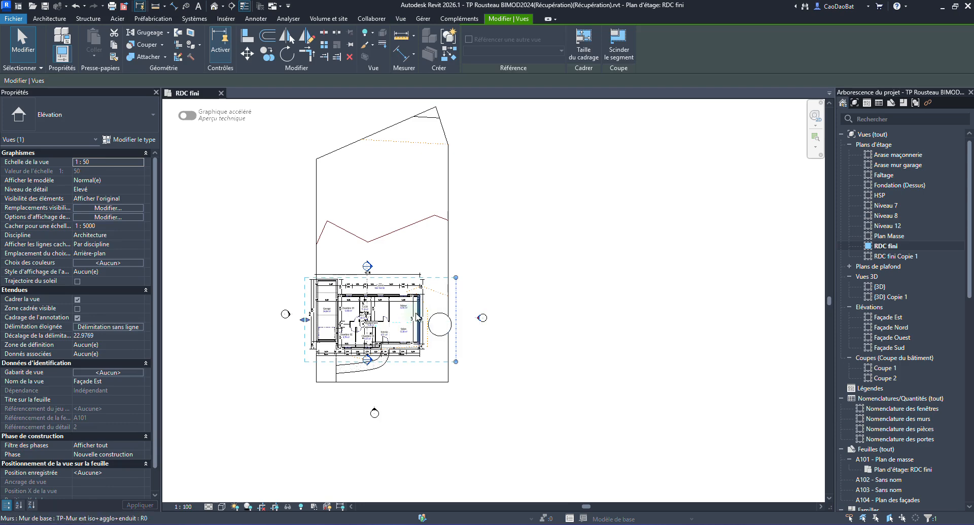
pyautogui.click(439, 333)
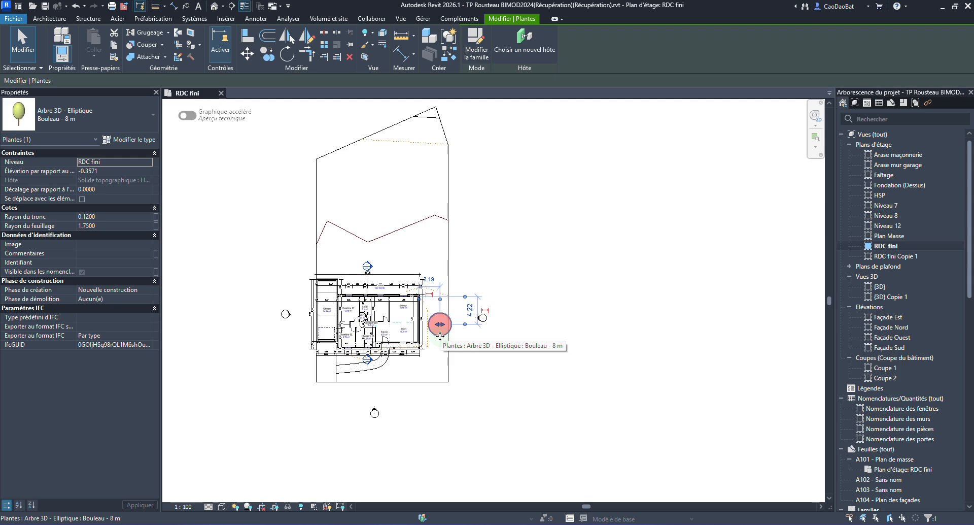
pyautogui.press('Escape')
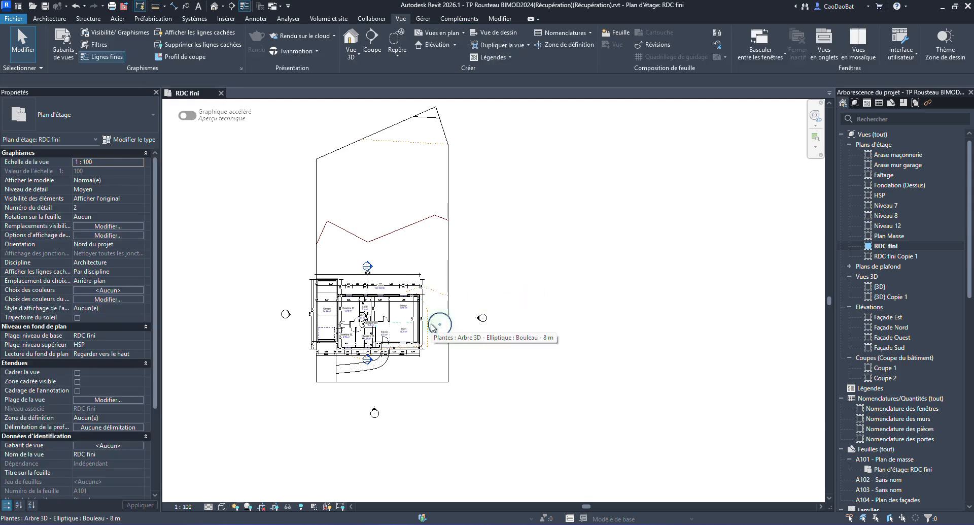
pyautogui.click(477, 318)
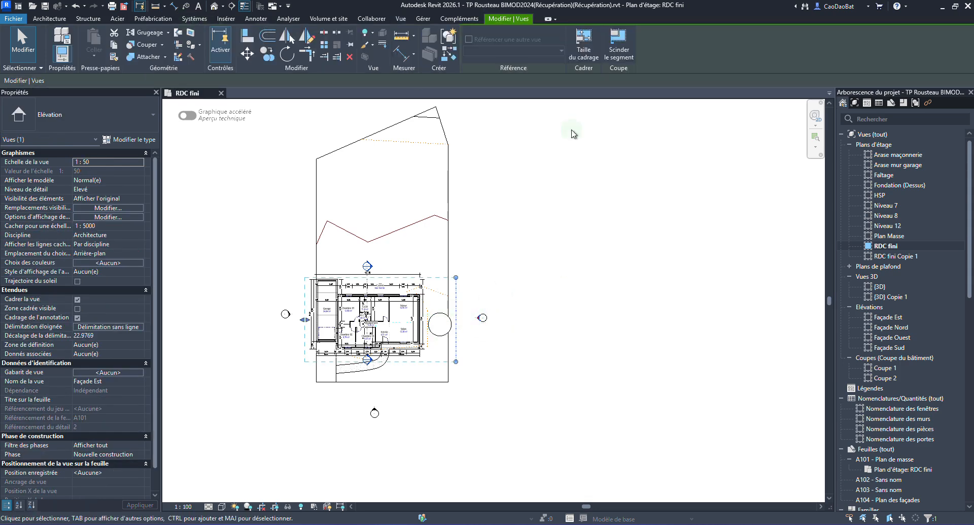
# Step: Open the Façade Est elevation and tile it beside the RDC fini plan, with the whole façade in view
pyautogui.doubleClick(895, 320)
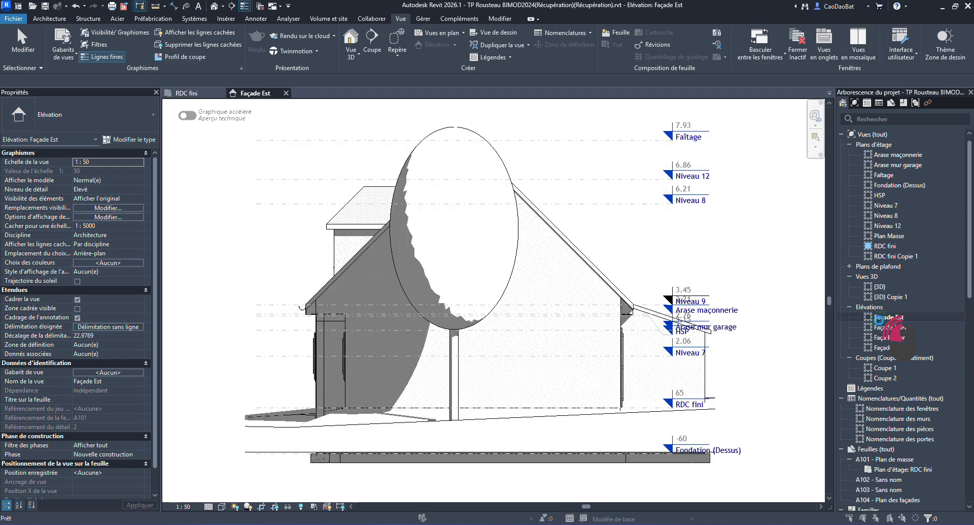
pyautogui.click(563, 317)
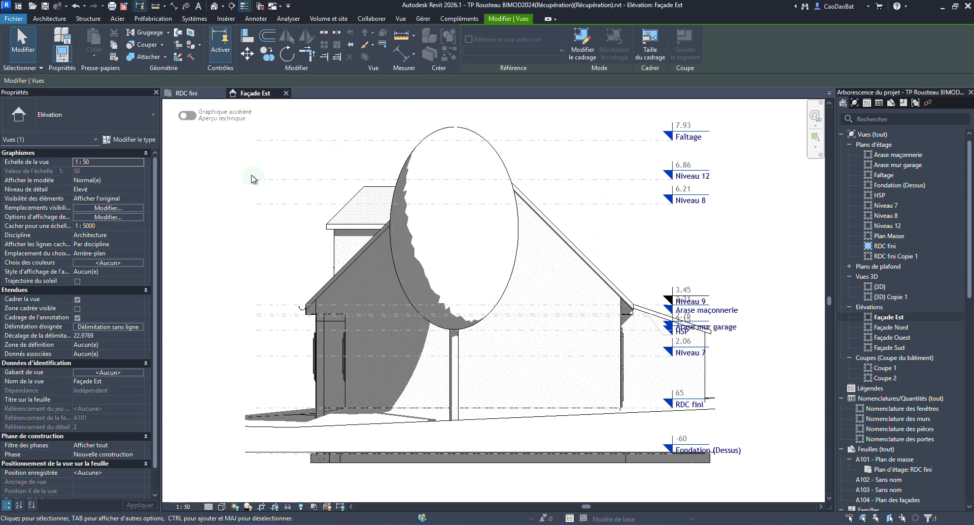
pyautogui.click(400, 18)
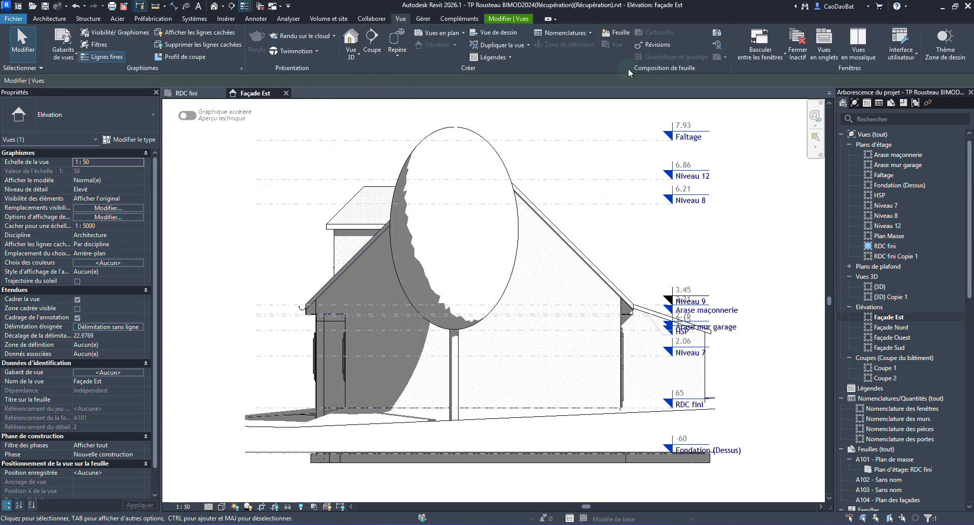
pyautogui.click(858, 52)
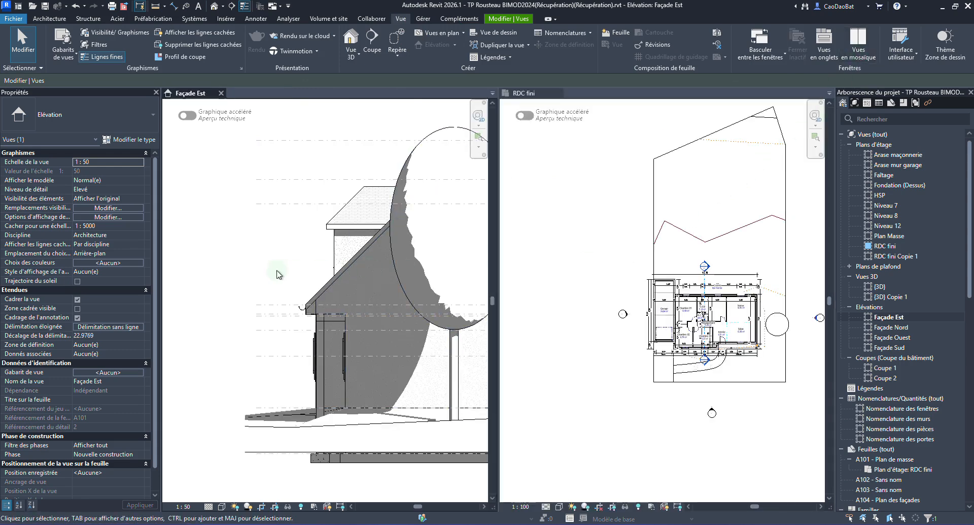
pyautogui.scroll(3, 364, 262)
pyautogui.scroll(-3, 364, 262)
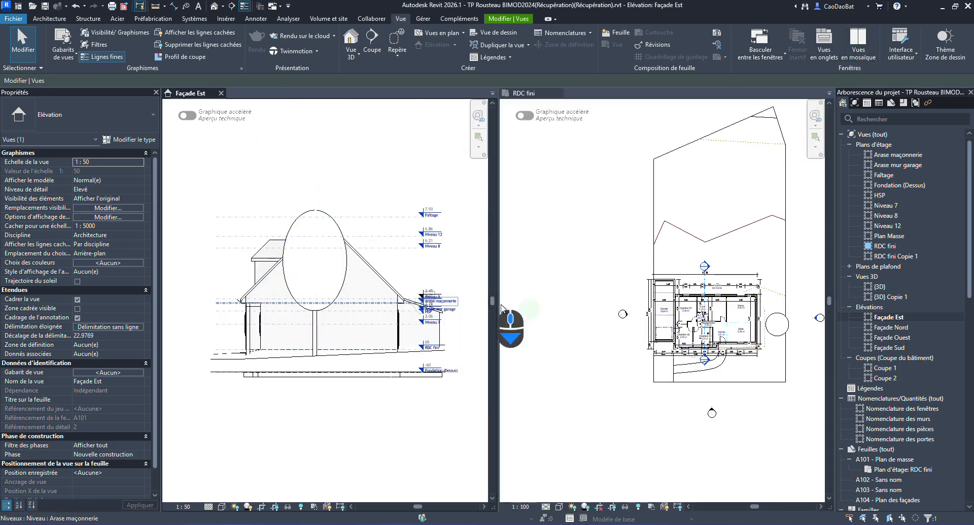
# Step: Move the Façade Est cut line past the tree to the house's east wall and set the view depth to about 18.59 m
pyautogui.click(793, 337)
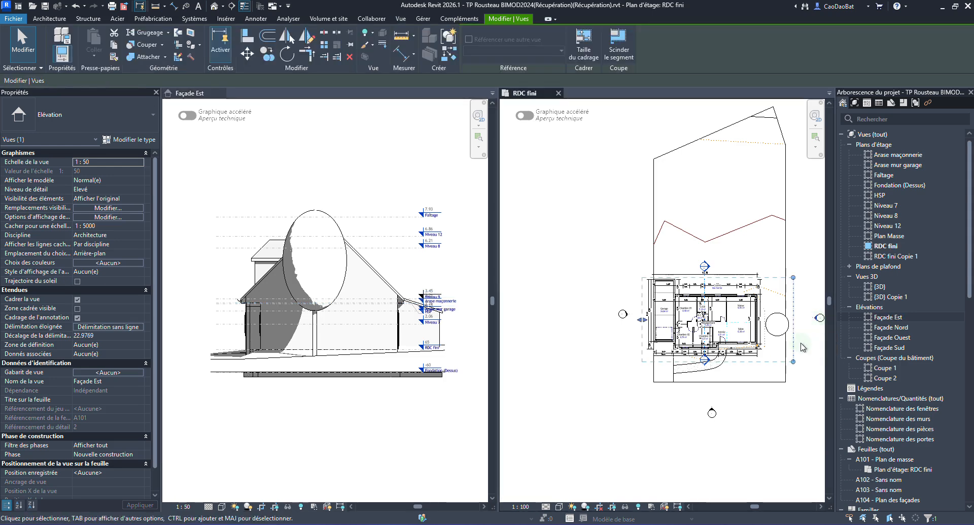
pyautogui.moveTo(794, 338); pyautogui.dragTo(760, 341)
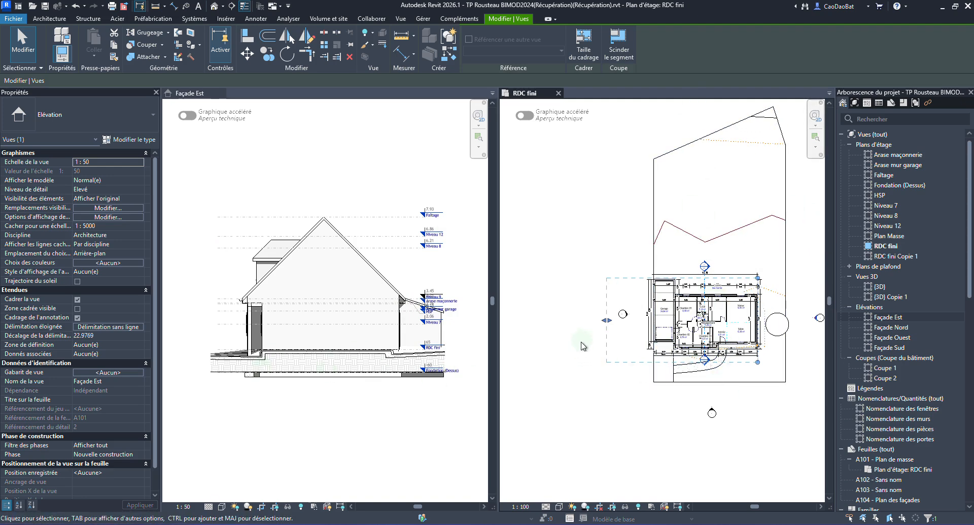
pyautogui.moveTo(607, 320); pyautogui.dragTo(636, 320)
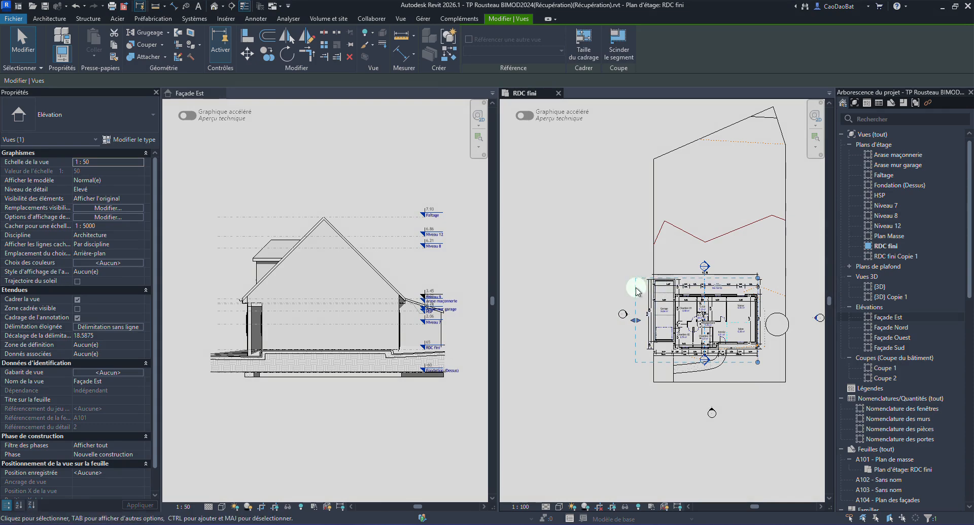
# Step: Try a Façade Est view depth of about 11.27 m, and extend it back beyond the garage to about 17.89 m
pyautogui.moveTo(635, 320); pyautogui.dragTo(682, 320)
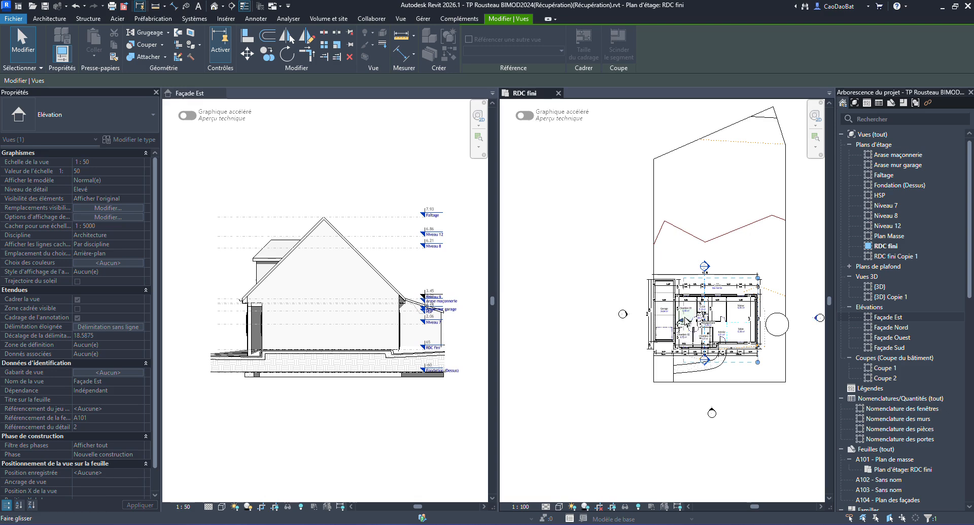
pyautogui.press('ctrl')
pyautogui.press('ctrl')
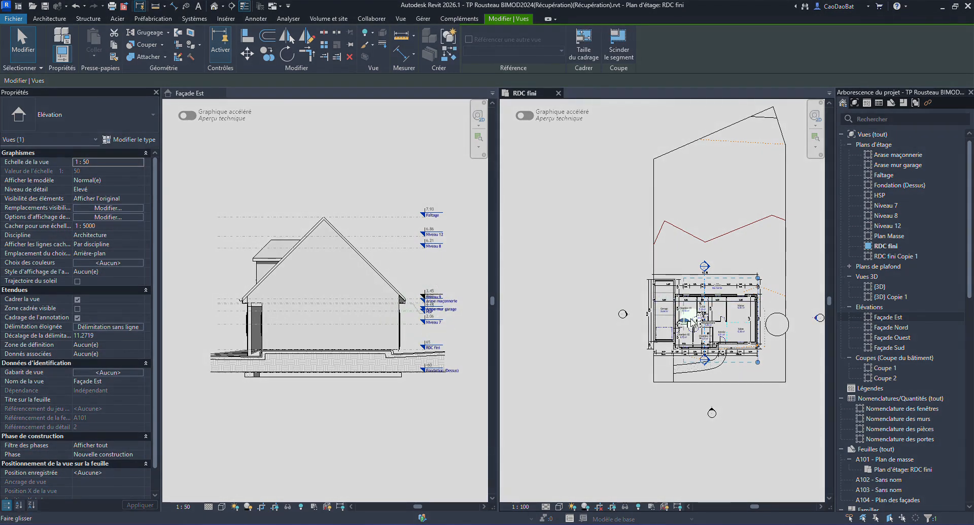
pyautogui.moveTo(683, 322); pyautogui.dragTo(638, 324)
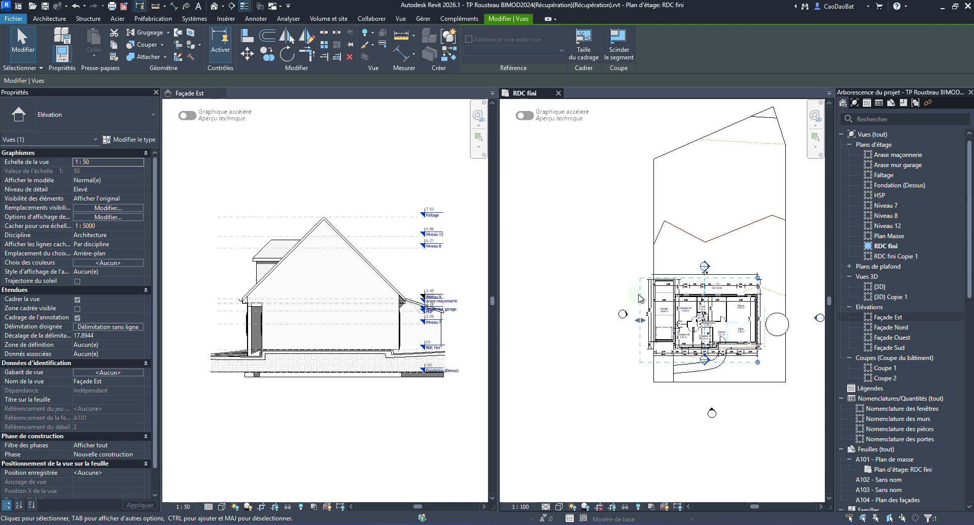
# Step: Deselect the Façade Est crop and close the RDC fini plan, leaving only the elevation open
pyautogui.click(274, 404)
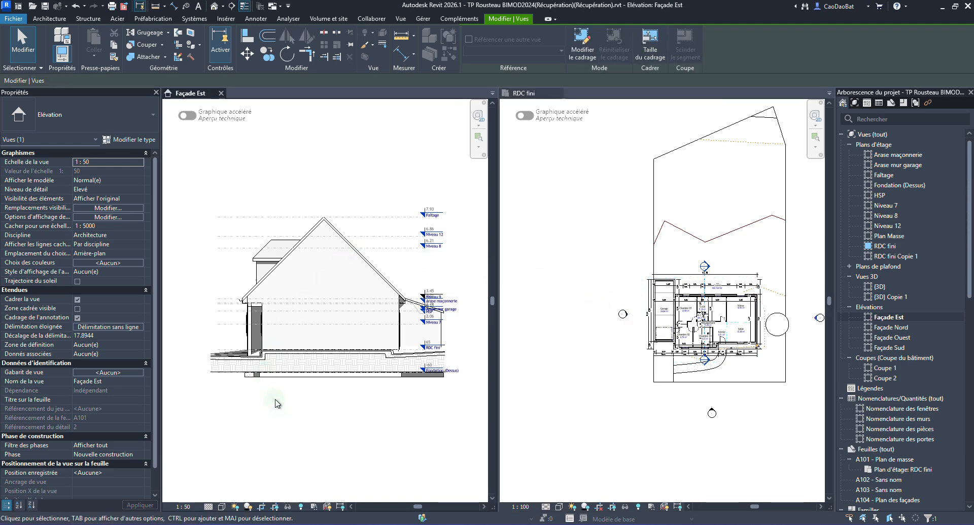
pyautogui.click(352, 461)
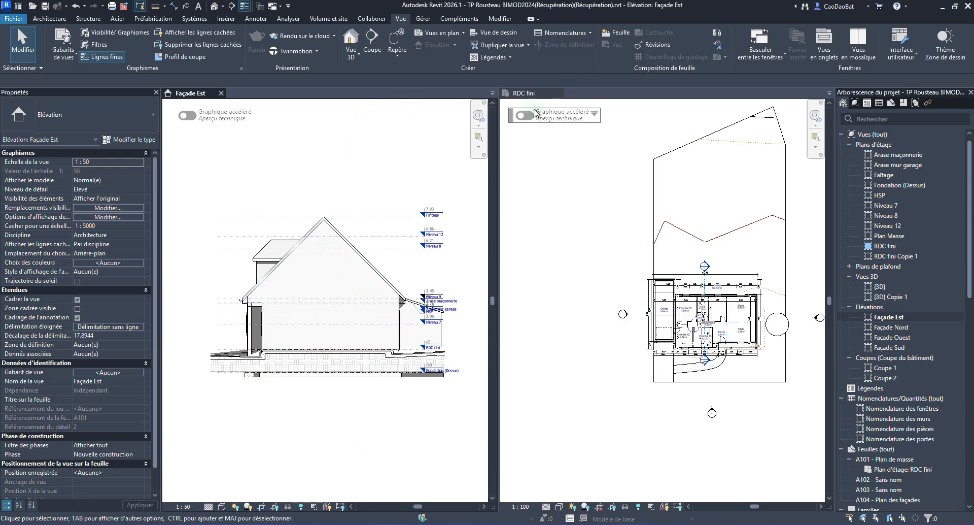
pyautogui.click(558, 93)
pyautogui.click(559, 93)
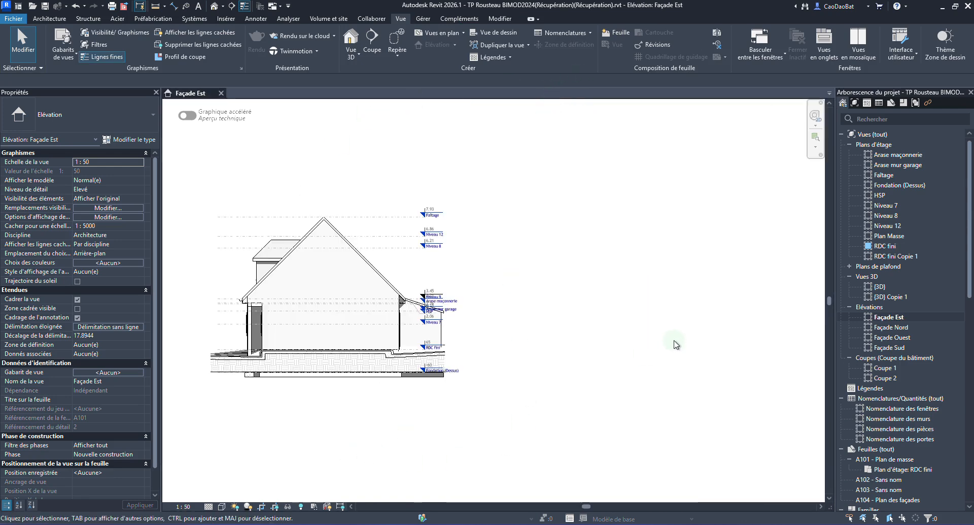
# Step: Show the crop region boundary of Façade Est and turn off view cropping
pyautogui.scroll(-3, 678, 339)
pyautogui.scroll(4, 421, 343)
pyautogui.scroll(-2, 740, 413)
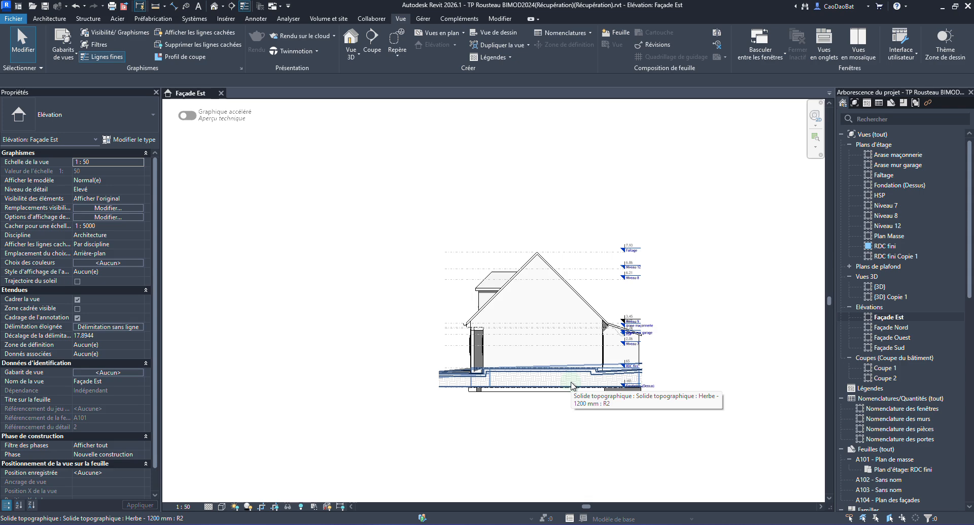
pyautogui.click(274, 506)
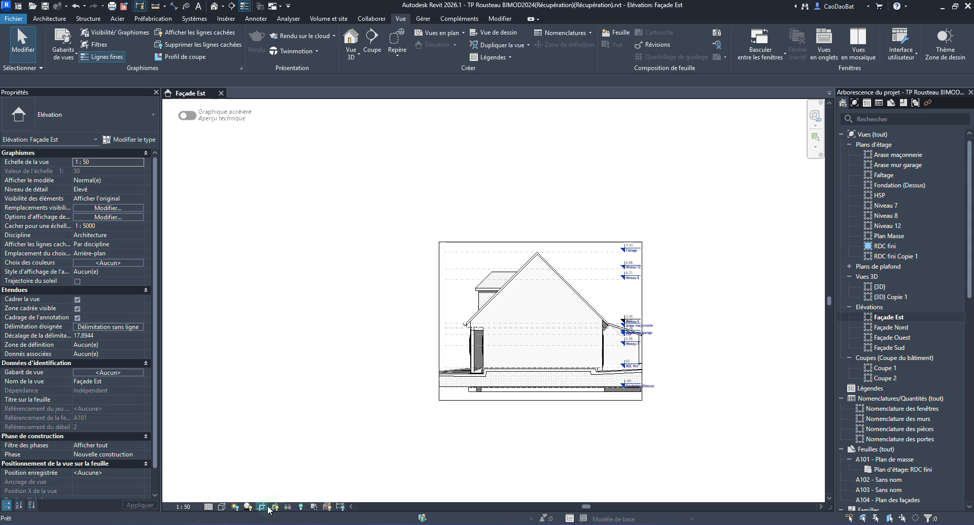
pyautogui.click(261, 505)
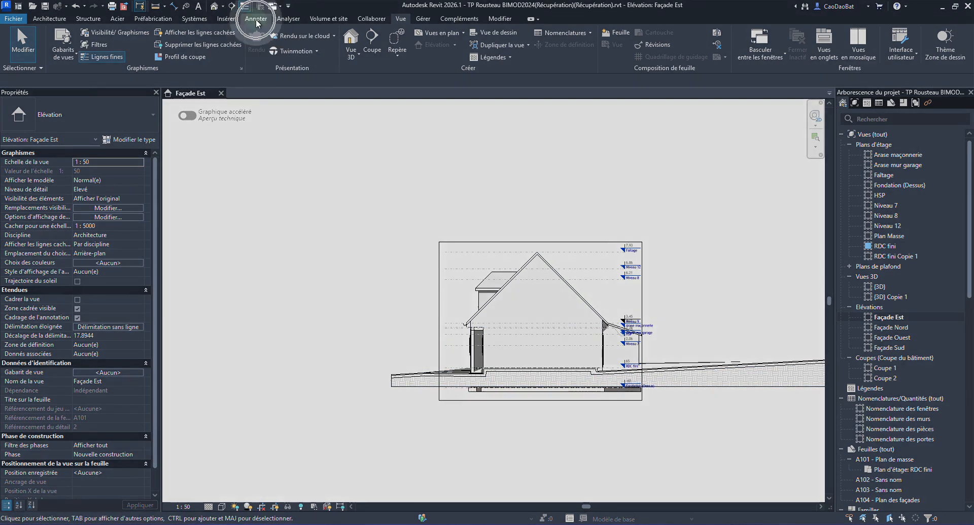
# Step: Start a masking region (Zone de masquage) in Façade Est with the boundary line style set to <Lignes épaisses>
pyautogui.click(257, 19)
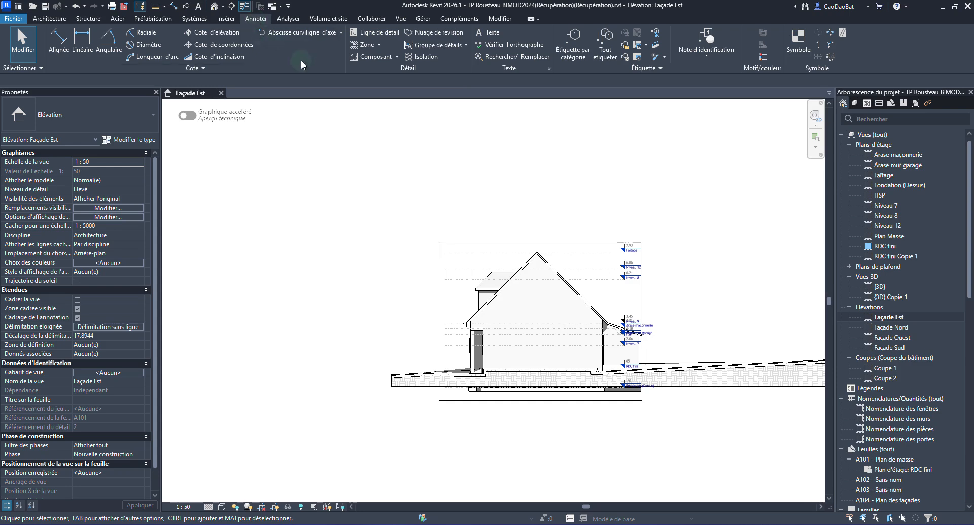
pyautogui.click(379, 45)
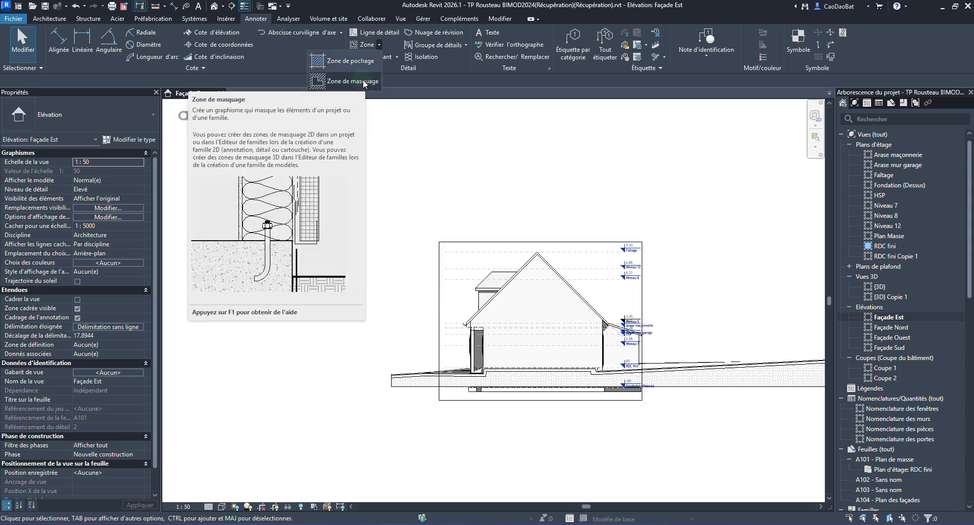
pyautogui.click(363, 81)
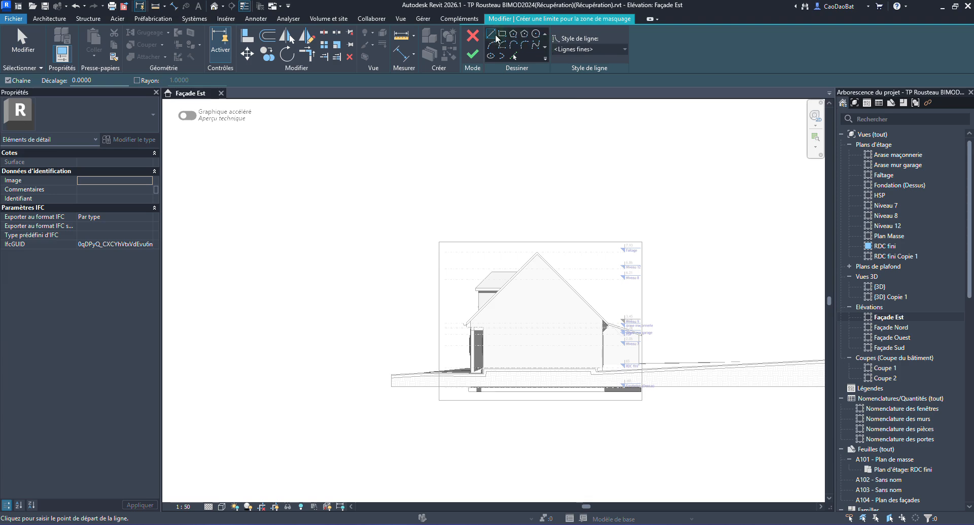
pyautogui.click(603, 50)
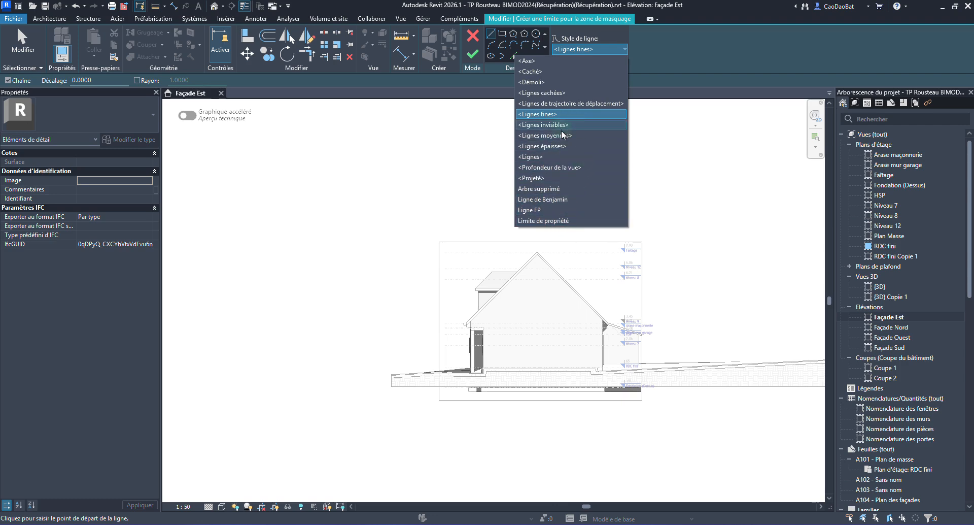
pyautogui.click(562, 147)
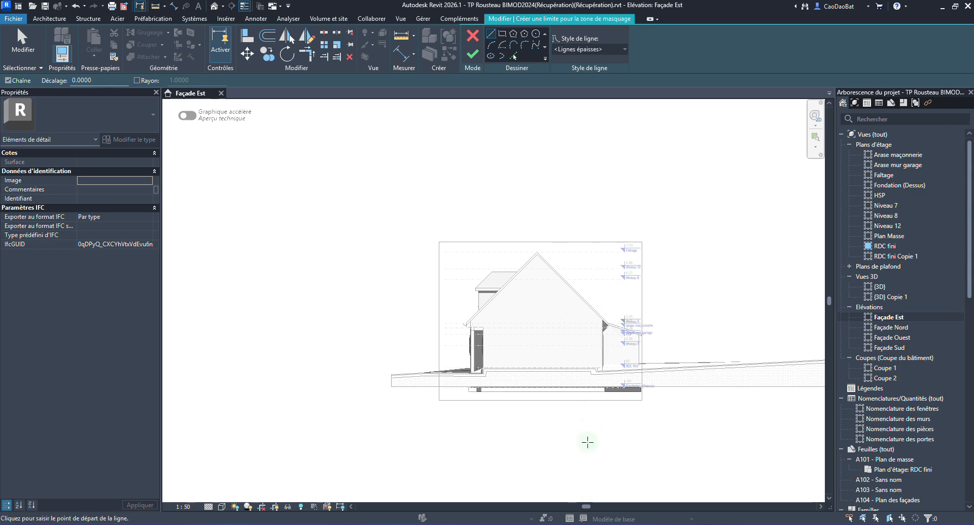
# Step: Sketch the mask's upper boundary from the terrain outside the crop, about 1.13 m along the slope, to the base of the house's right wall
pyautogui.scroll(3, 660, 380)
pyautogui.scroll(4, 644, 373)
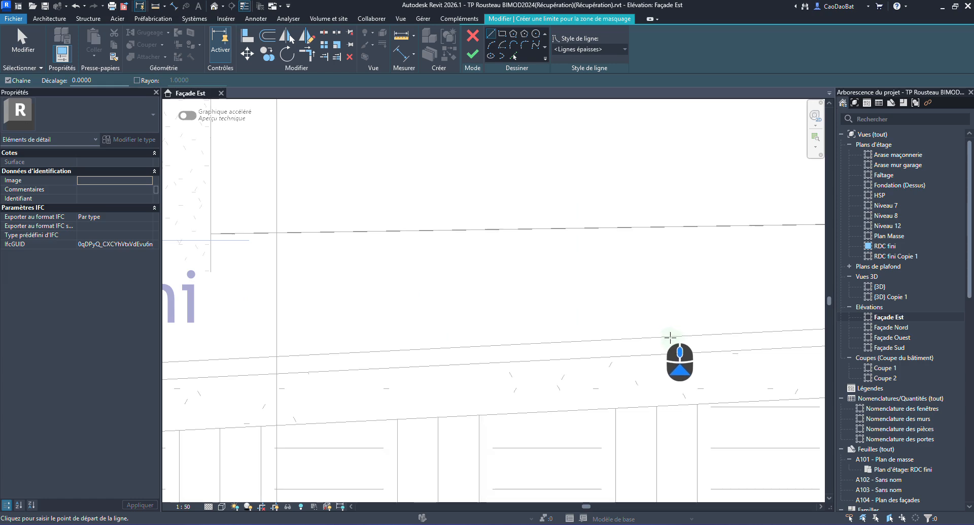
pyautogui.click(670, 337)
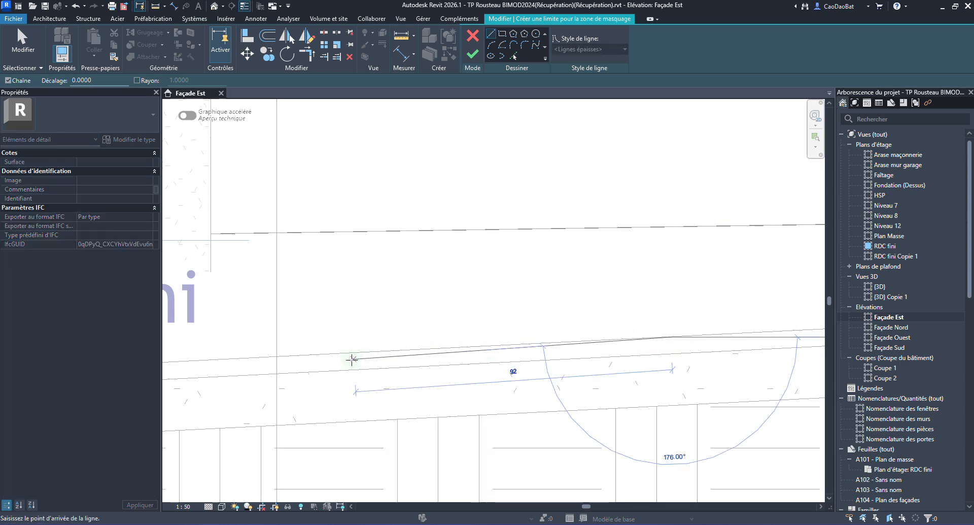
pyautogui.scroll(3, 282, 356)
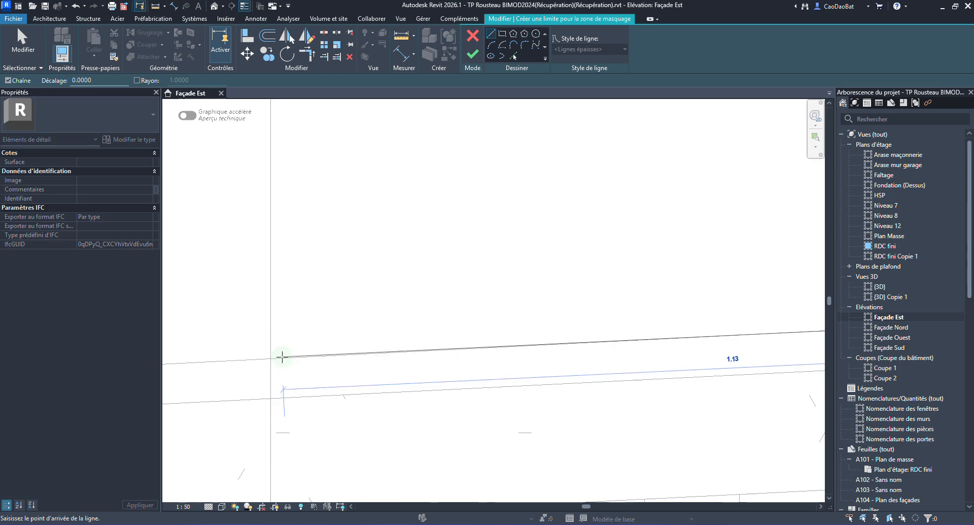
pyautogui.click(282, 357)
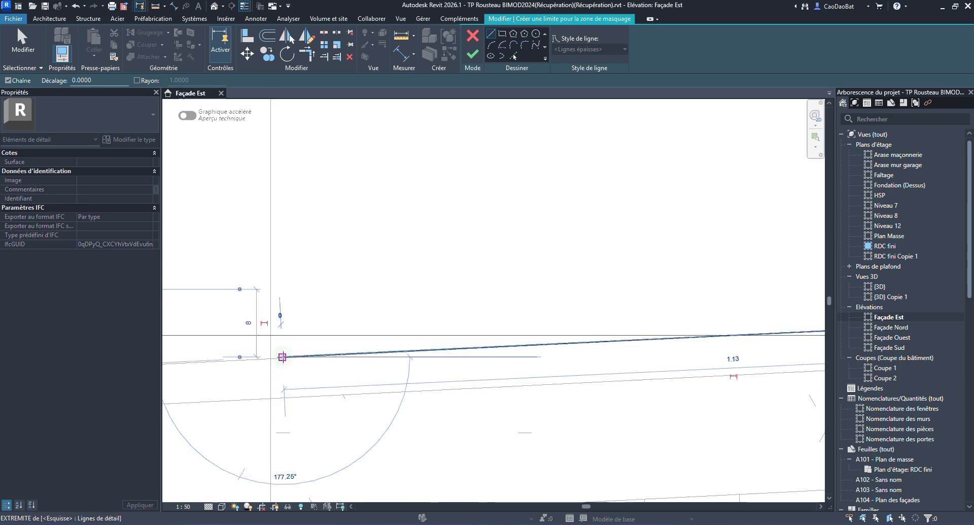
pyautogui.scroll(-5, 658, 361)
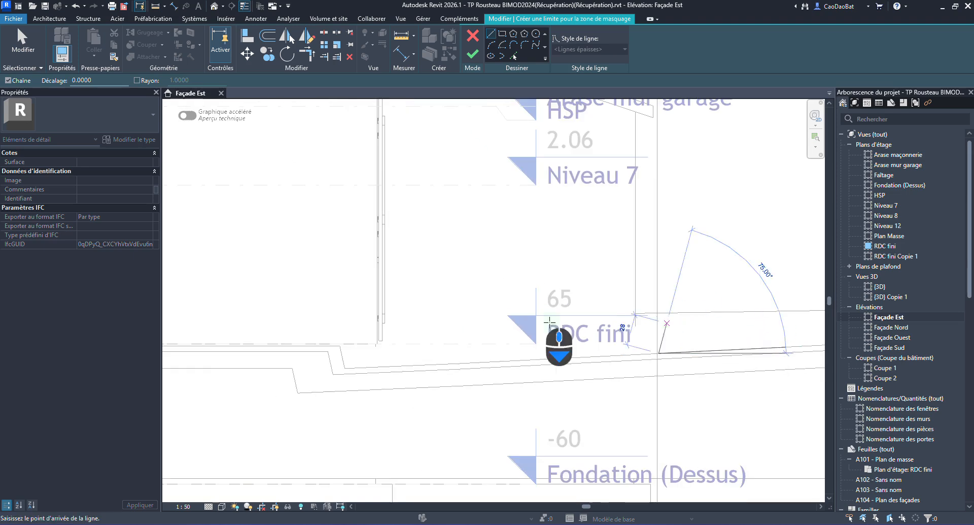
pyautogui.scroll(5, 378, 337)
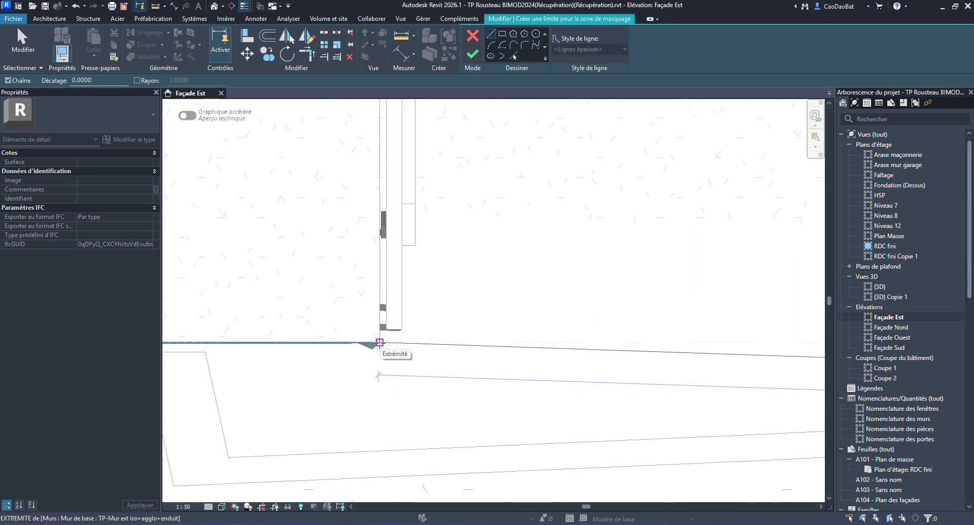
pyautogui.click(379, 341)
# Step: Continue the mask boundary along the RDC fini level to the left wall, and down the path slope to the terrain's left end
pyautogui.scroll(-5, 696, 348)
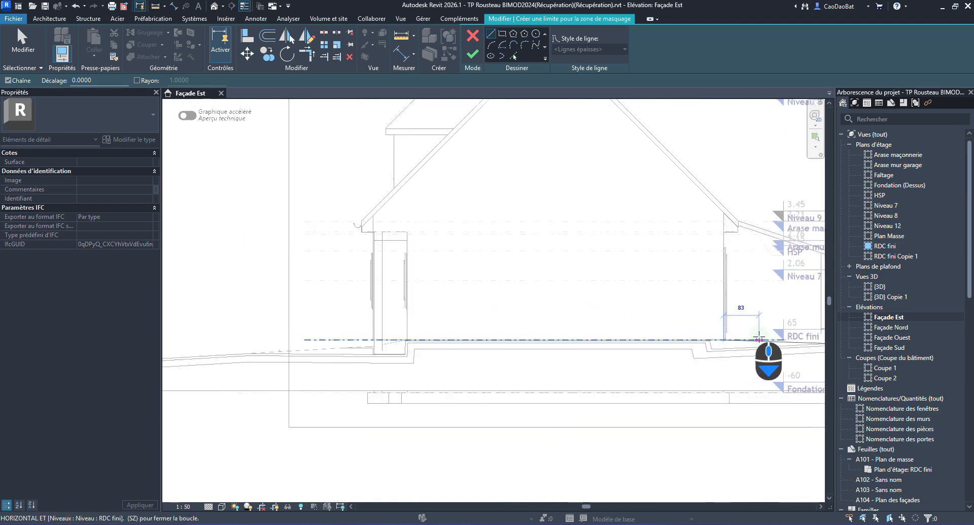
pyautogui.scroll(6, 424, 359)
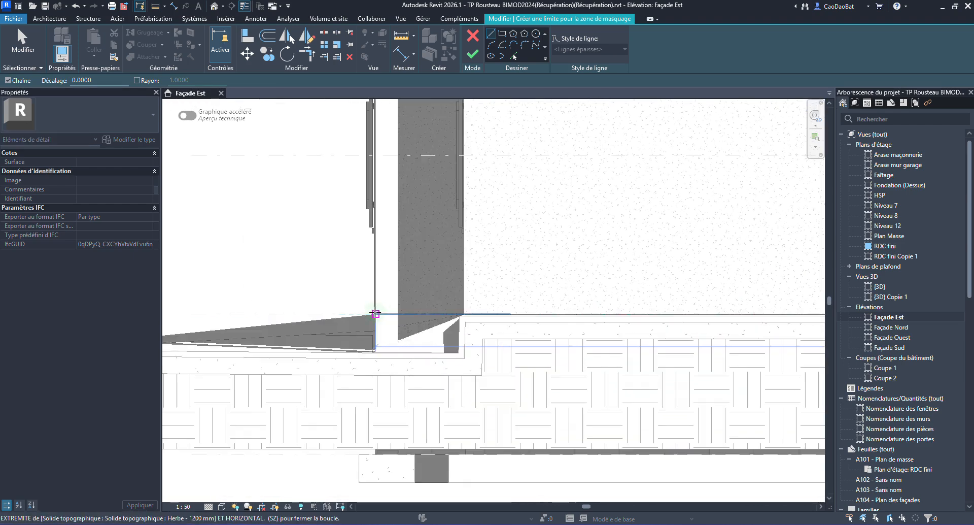
pyautogui.click(376, 314)
pyautogui.scroll(-3, 671, 312)
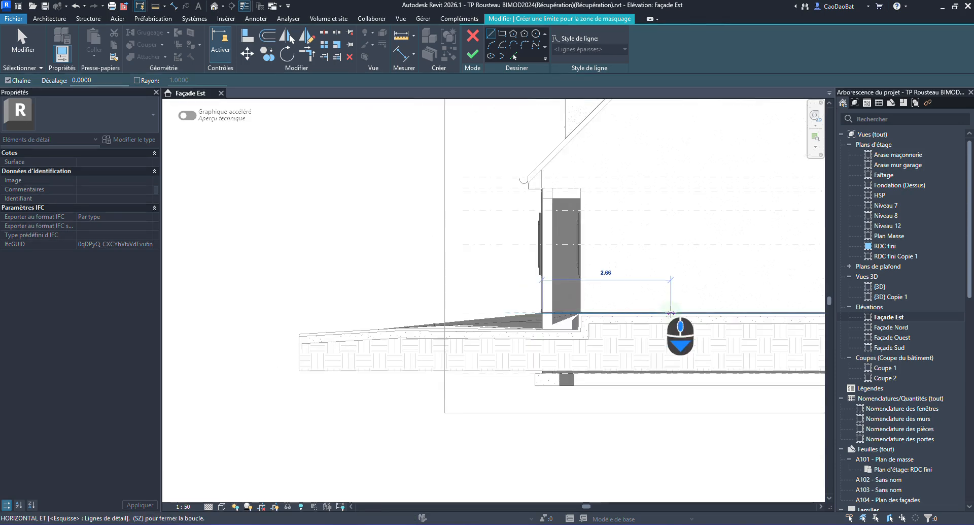
pyautogui.scroll(2, 439, 344)
pyautogui.scroll(2, 622, 307)
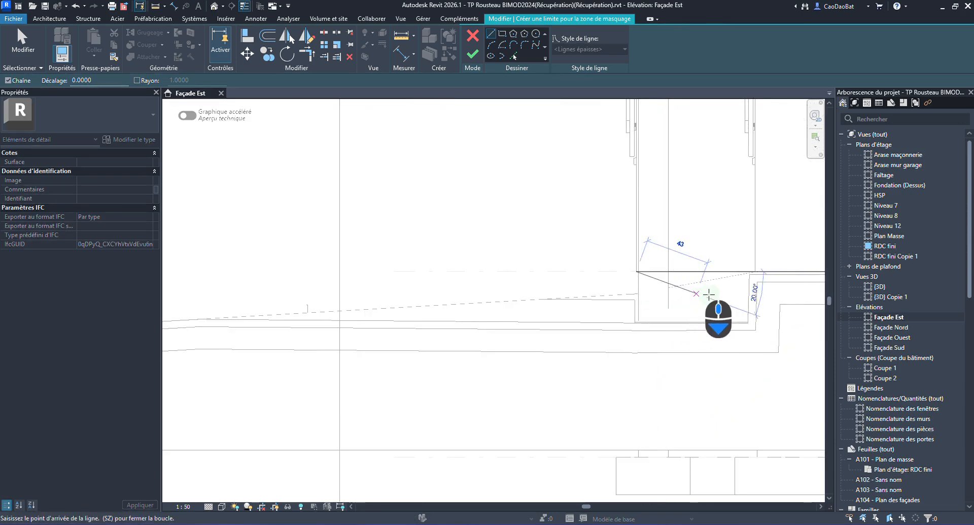
pyautogui.scroll(-2, 709, 294)
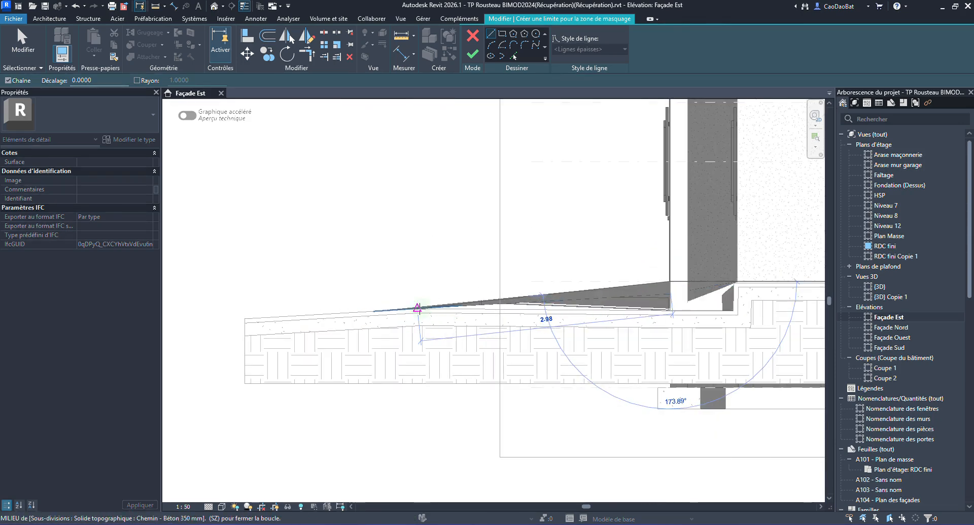
pyautogui.click(417, 307)
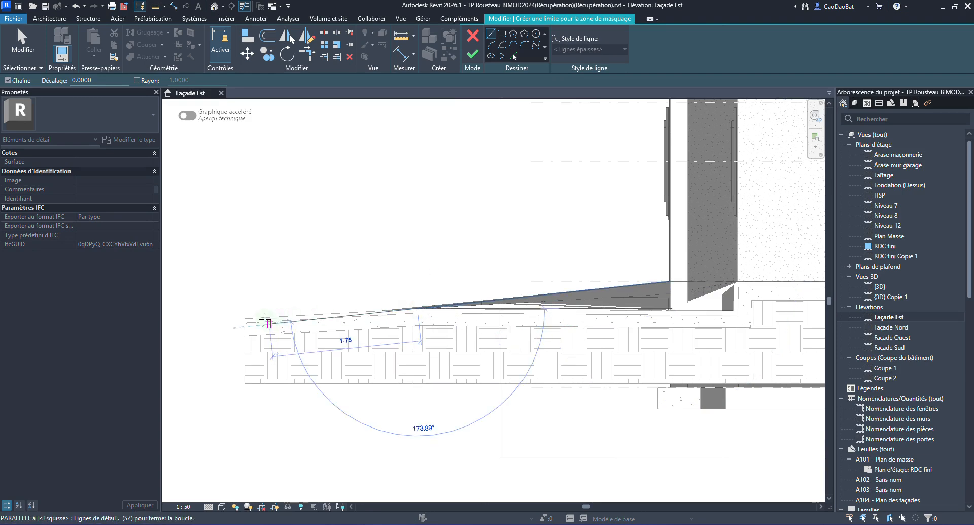
pyautogui.click(244, 318)
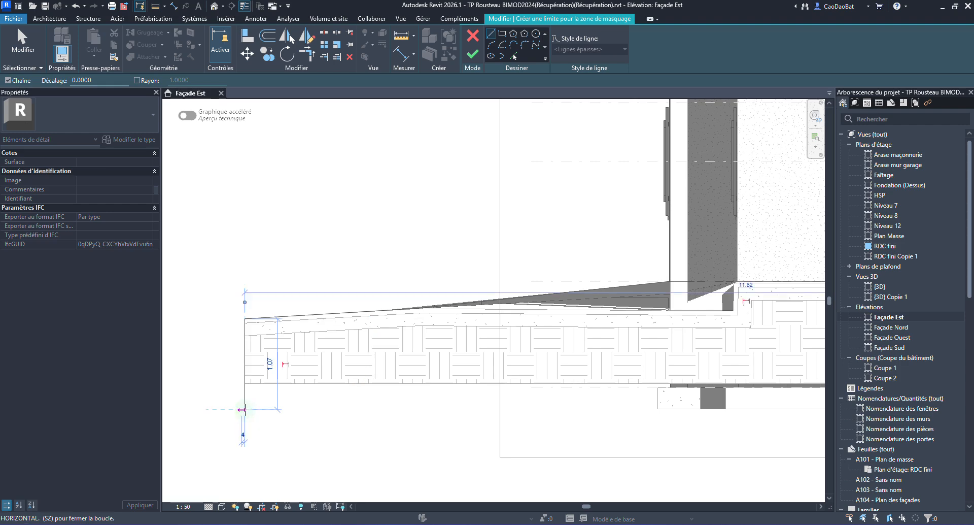
# Step: Close the mask outline below the foundations with a vertical left side, a bottom edge about 17.02 m long and a right side
pyautogui.scroll(-4, 244, 409)
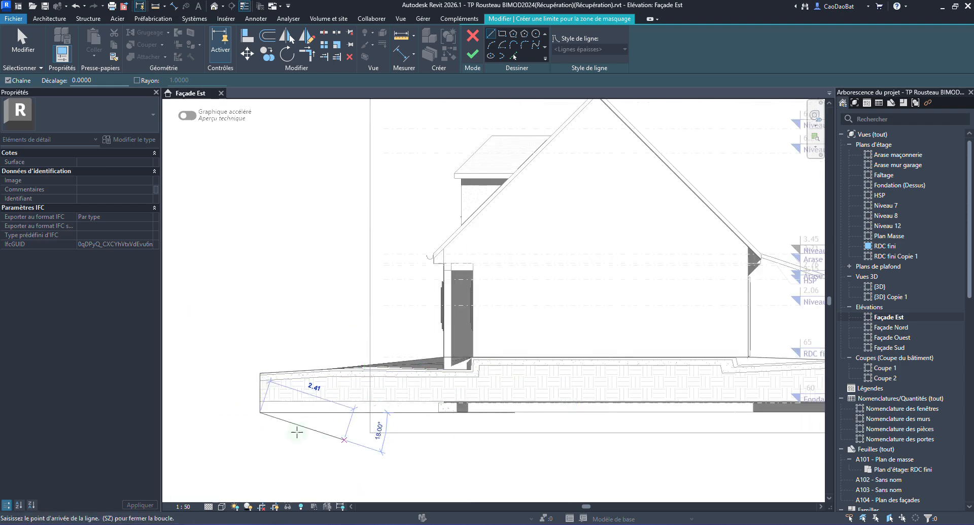
pyautogui.click(256, 421)
pyautogui.scroll(-3, 233, 419)
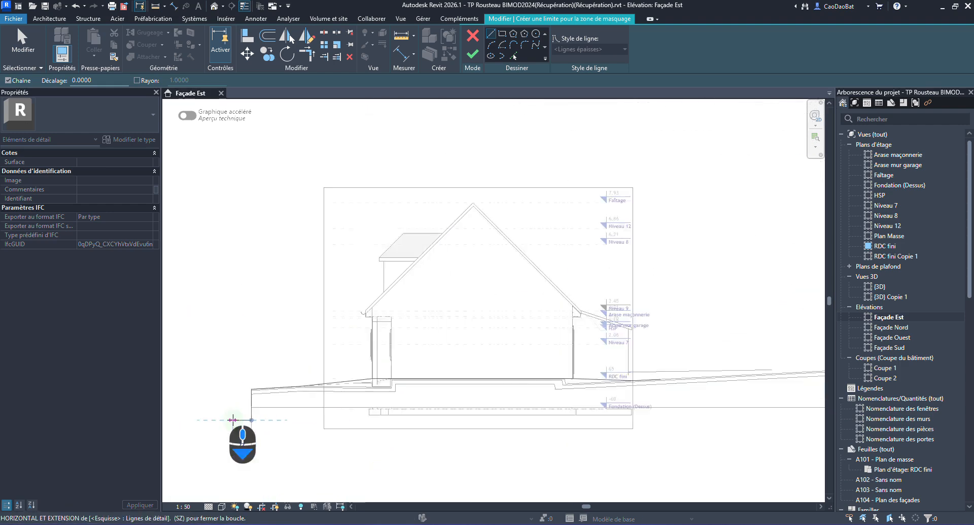
pyautogui.scroll(3, 607, 414)
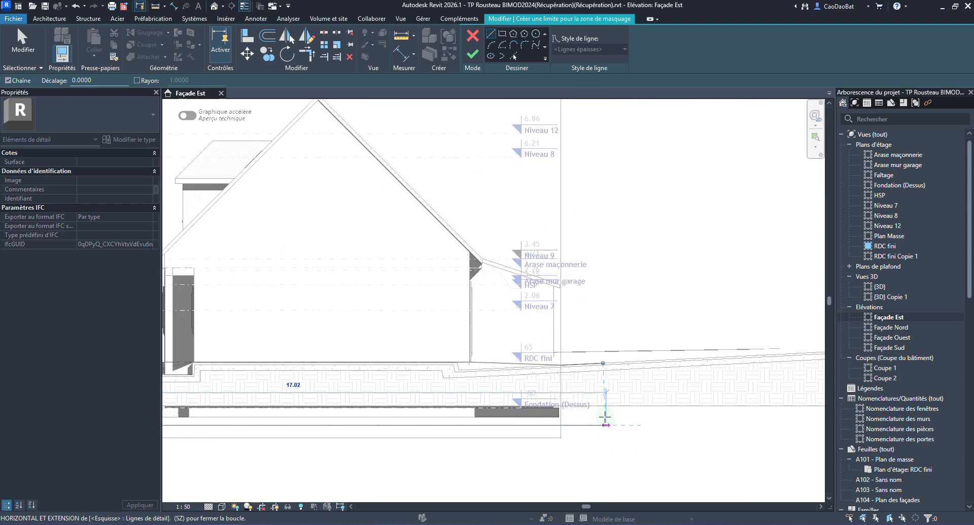
pyautogui.click(605, 423)
pyautogui.click(602, 363)
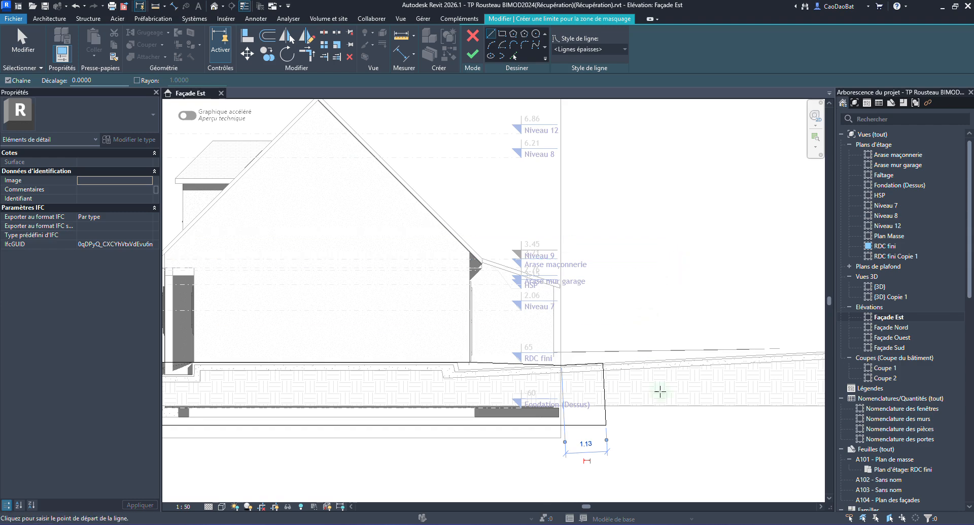
pyautogui.scroll(-2, 716, 272)
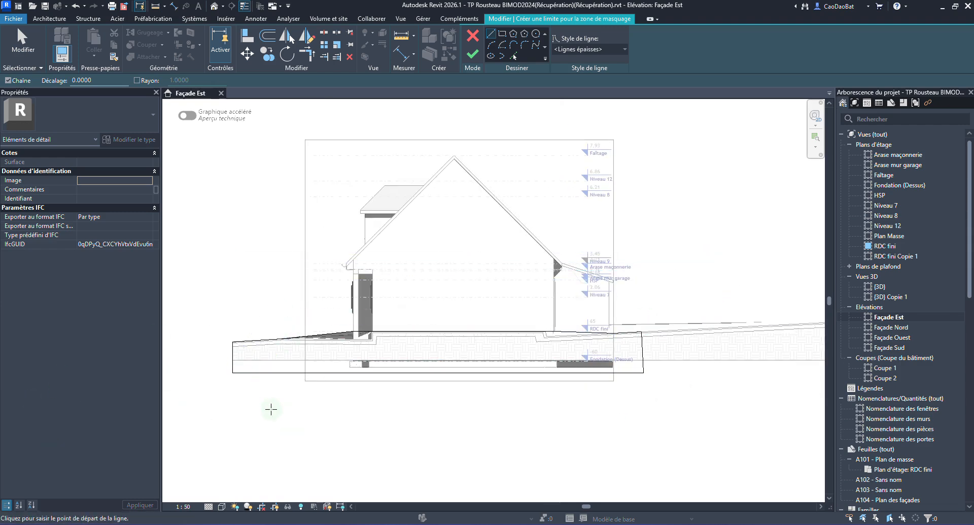
# Step: Change the left, bottom and right boundary lines of the mask to <Lignes invisibles>
pyautogui.press('Escape')
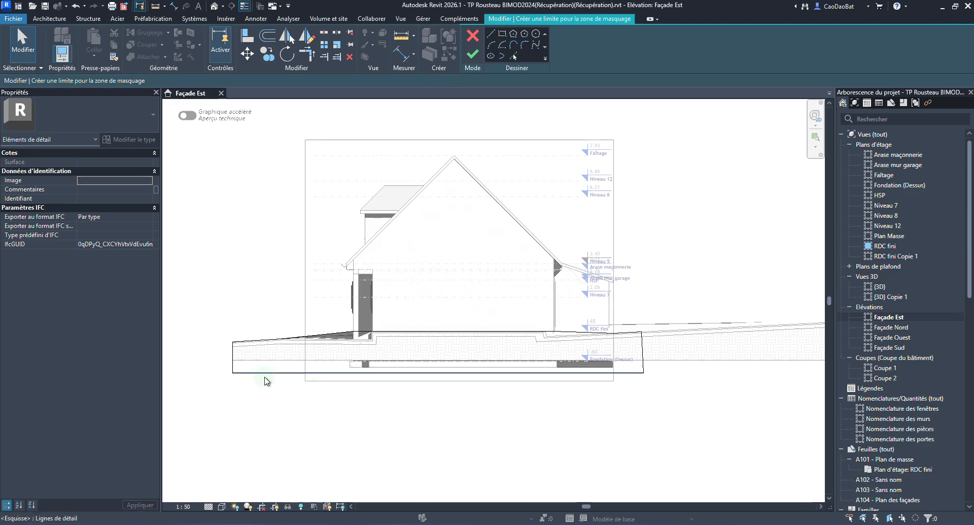
pyautogui.moveTo(211, 324); pyautogui.dragTo(249, 405)
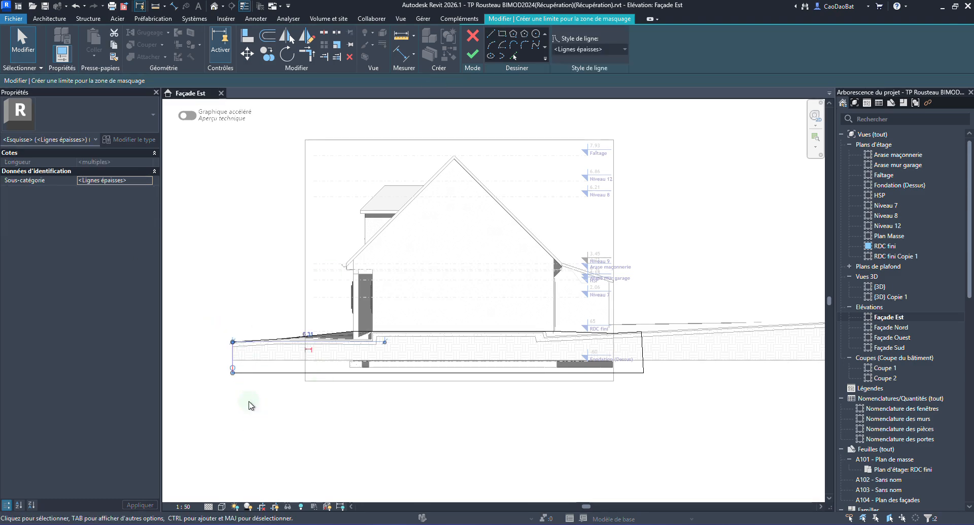
pyautogui.keyDown('ctrl'); pyautogui.click(266, 374); pyautogui.keyUp('ctrl')
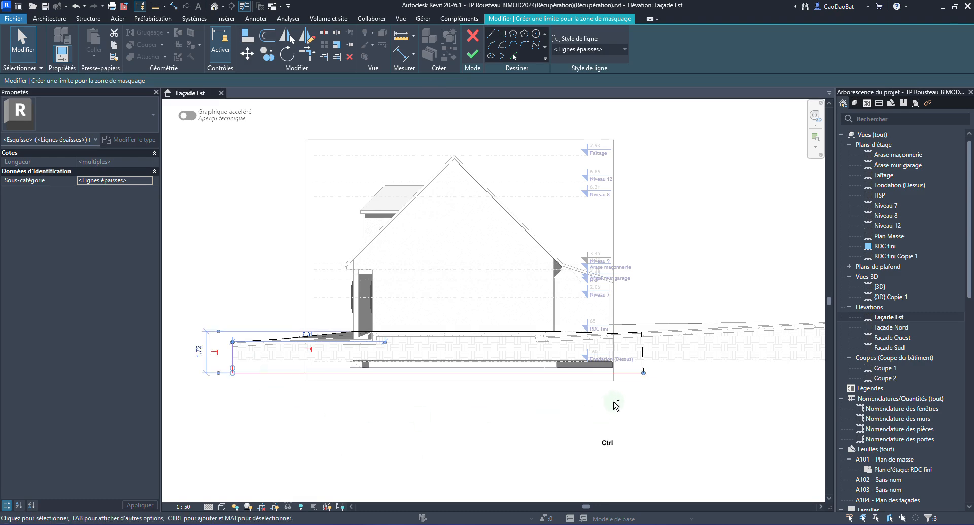
pyautogui.keyDown('ctrl'); pyautogui.click(645, 368); pyautogui.keyUp('ctrl')
pyautogui.click(601, 49)
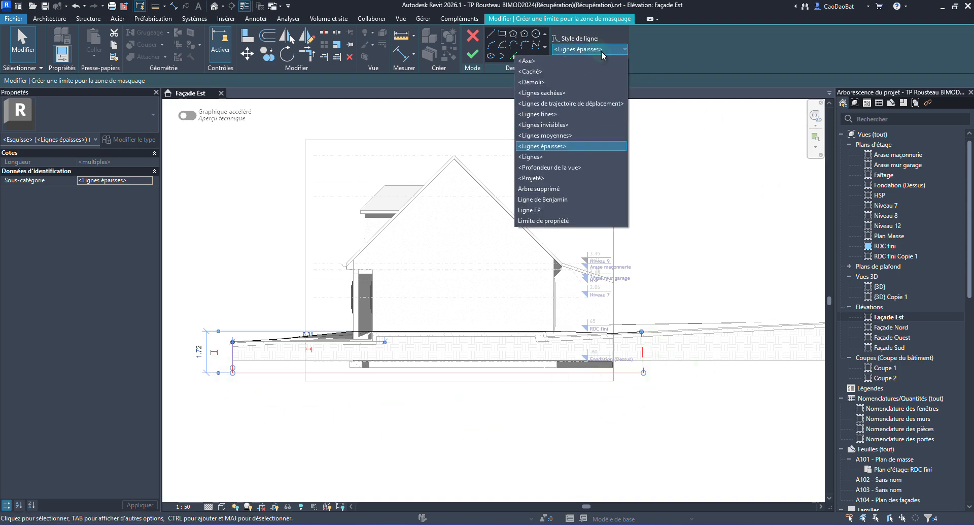
pyautogui.click(556, 127)
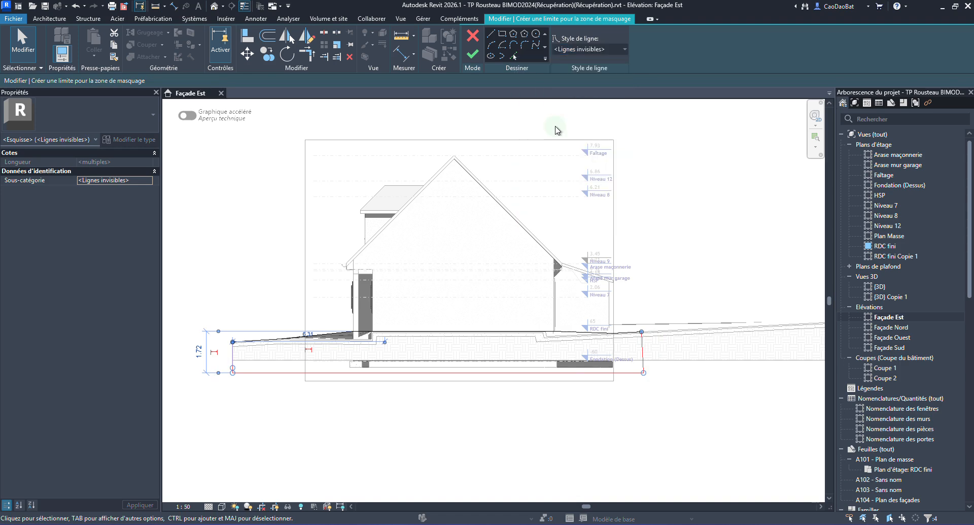
pyautogui.click(730, 152)
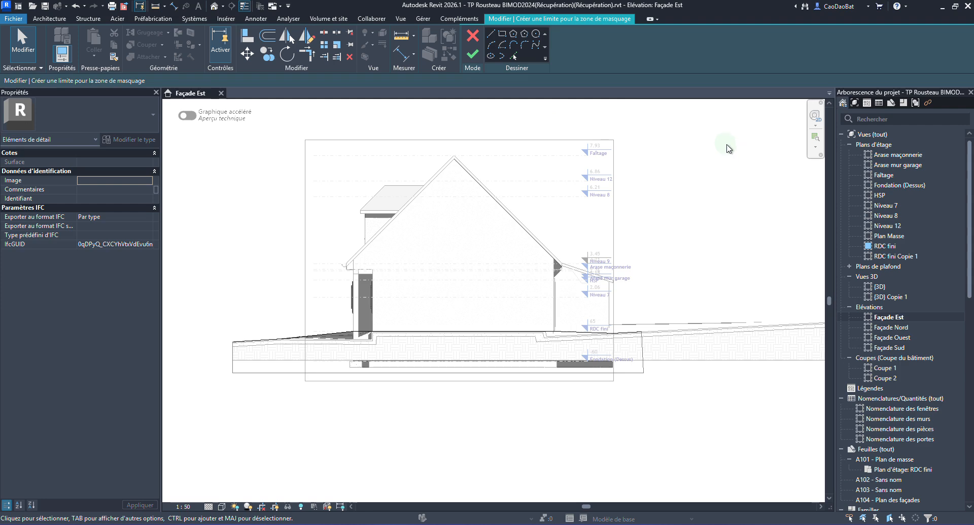
# Step: Finish the masking region, deselect it and turn view cropping back on for Façade Est
pyautogui.click(471, 57)
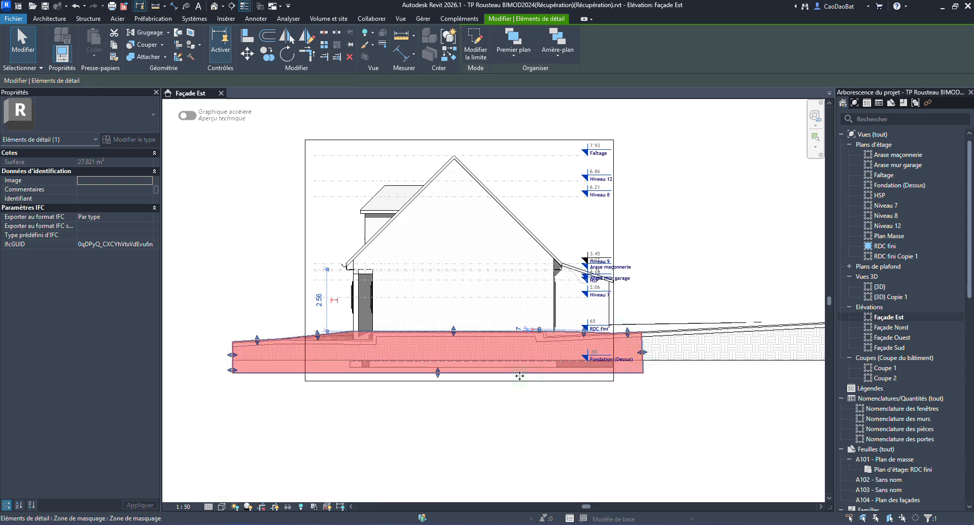
pyautogui.click(263, 291)
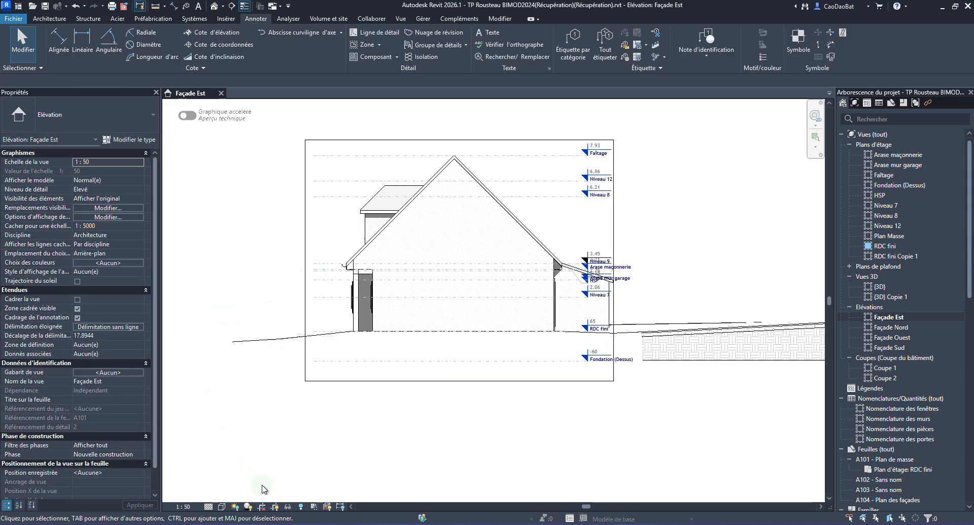
pyautogui.click(262, 506)
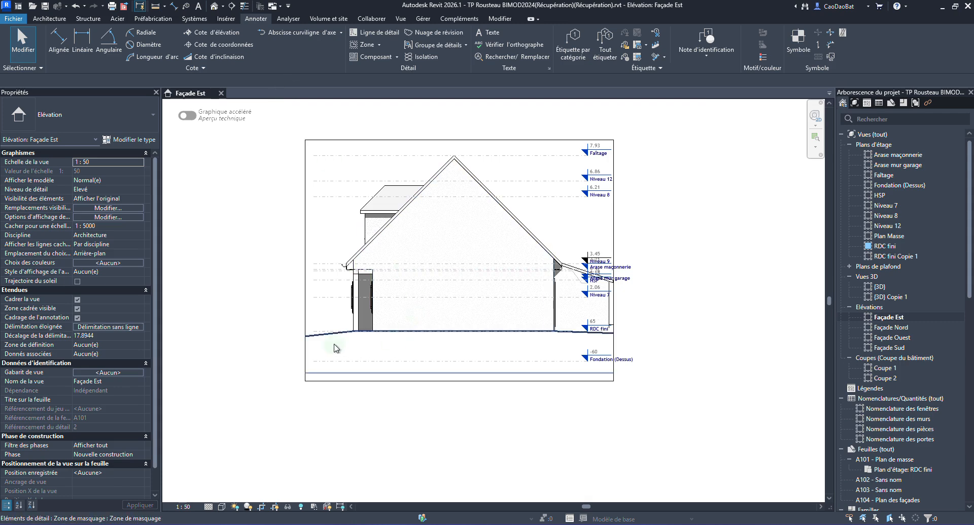
pyautogui.scroll(4, 334, 348)
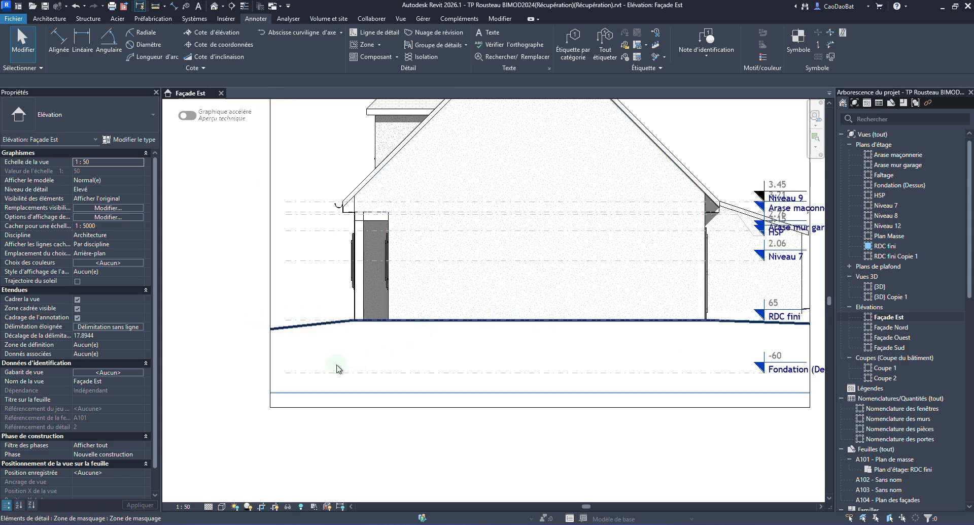
pyautogui.scroll(-4, 337, 369)
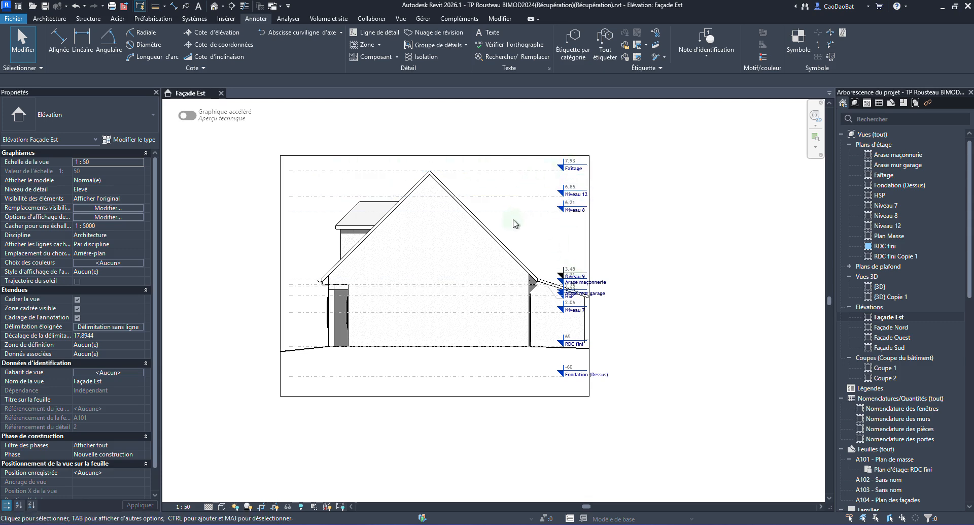
# Step: Hide the whole levels category in Façade Est and hide the view's crop boundary
pyautogui.click(527, 196)
pyautogui.rightClick(528, 198)
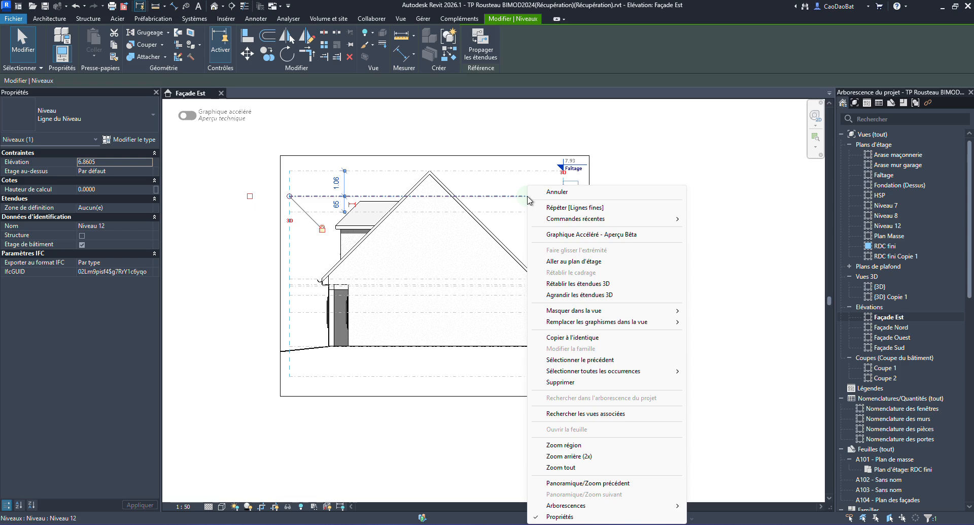
pyautogui.moveTo(659, 311)
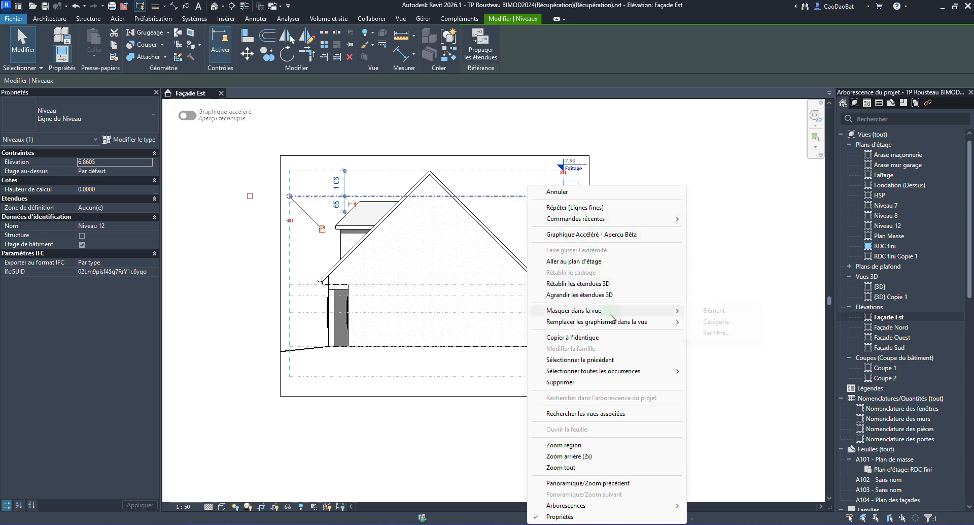
pyautogui.click(712, 323)
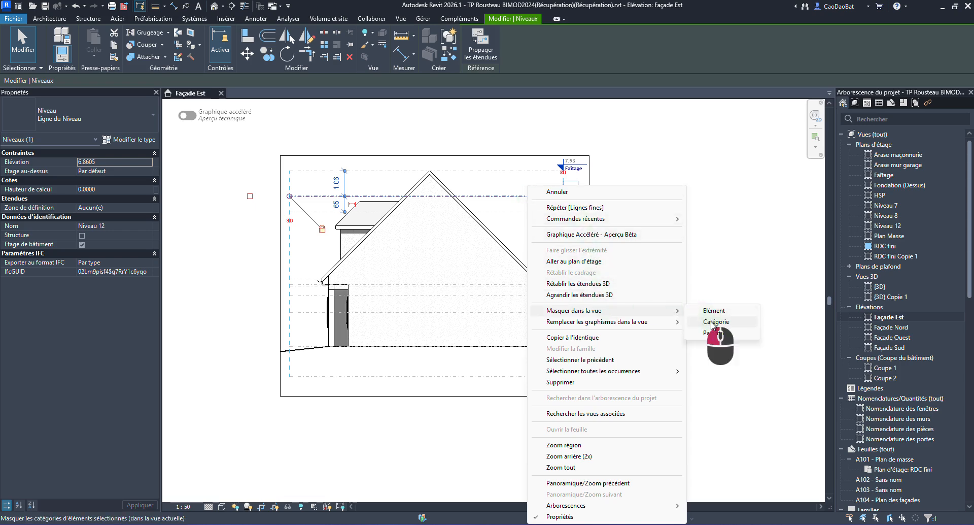
pyautogui.click(504, 156)
pyautogui.click(692, 169)
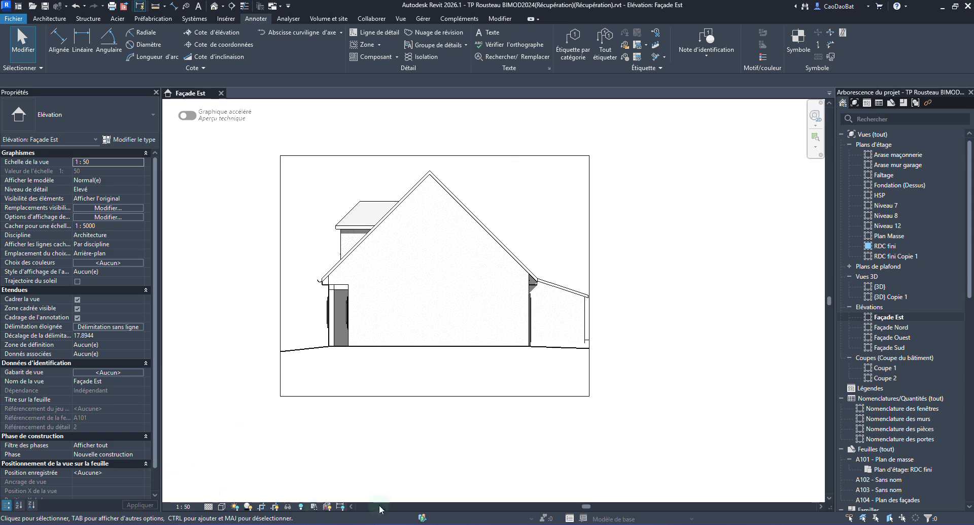
pyautogui.click(275, 507)
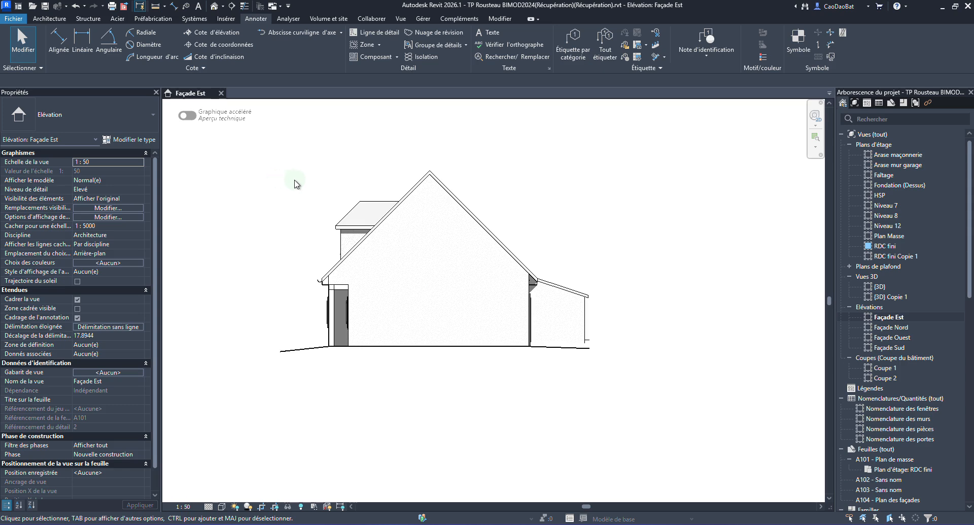
# Step: Start a text note with a two-segment leader and duplicate the type Note textuelle 2.5 mm as Note 2mm Nunito
pyautogui.click(495, 36)
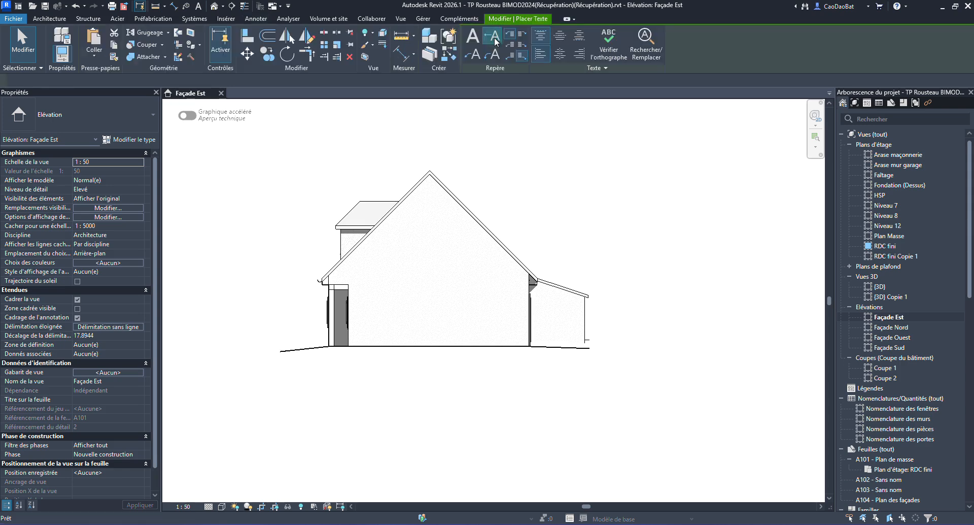
pyautogui.click(475, 58)
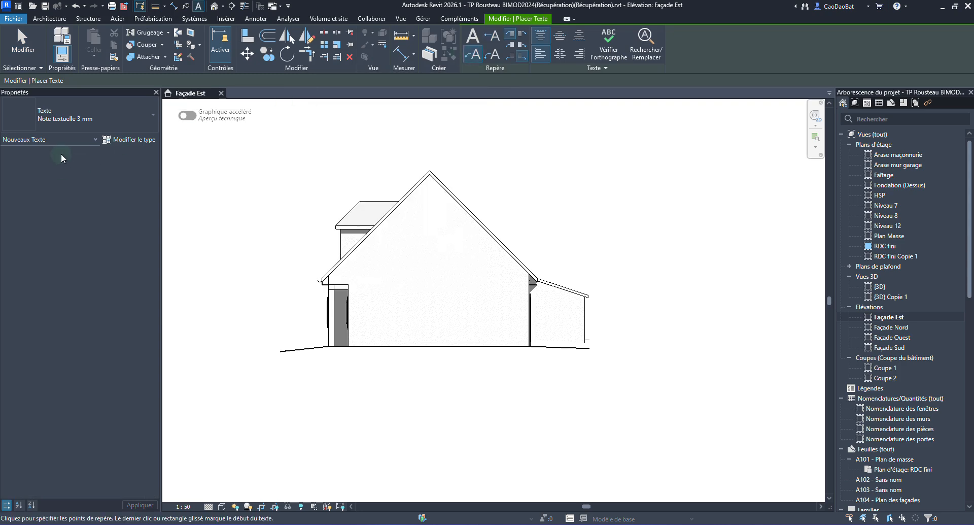
pyautogui.click(72, 123)
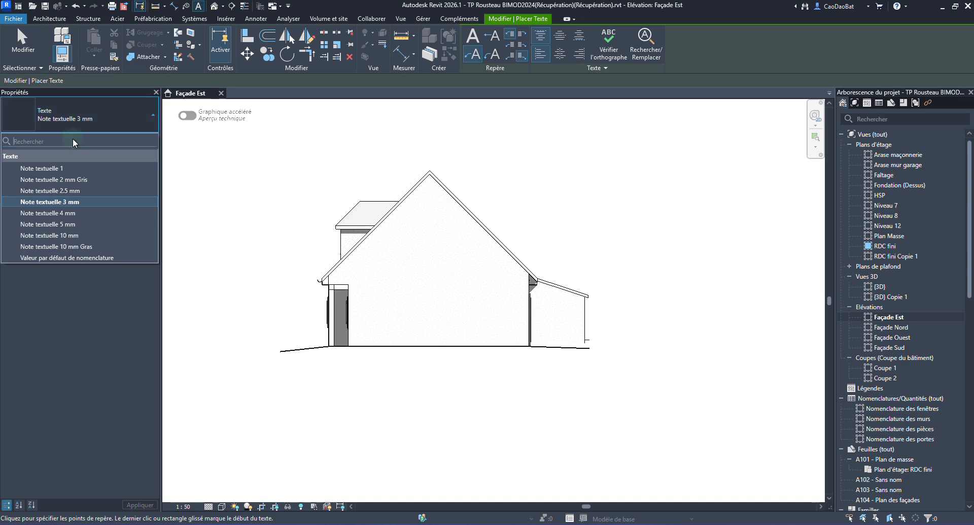
pyautogui.click(74, 192)
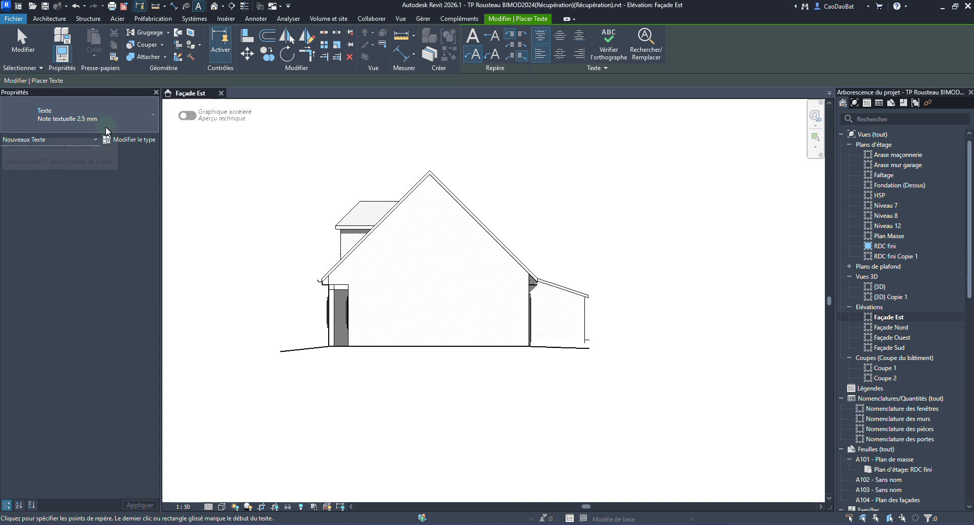
pyautogui.click(133, 141)
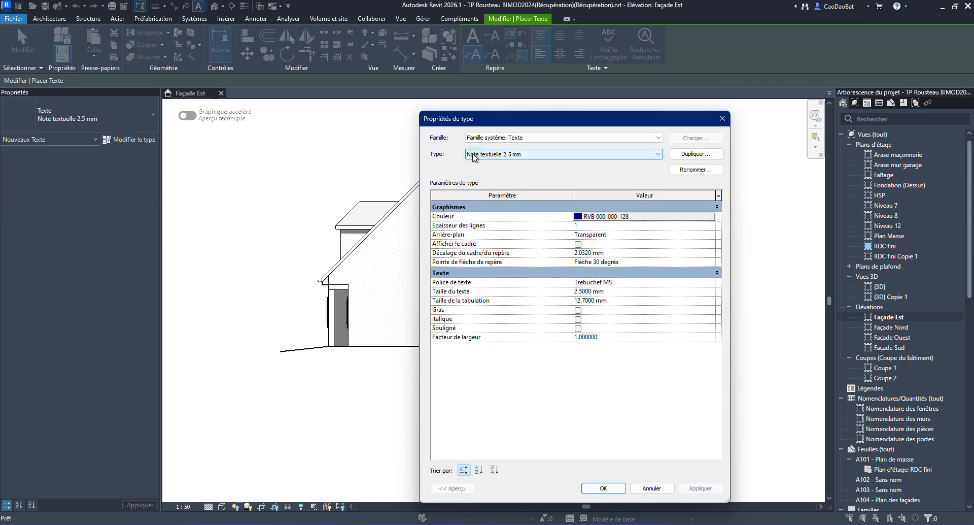
pyautogui.click(696, 153)
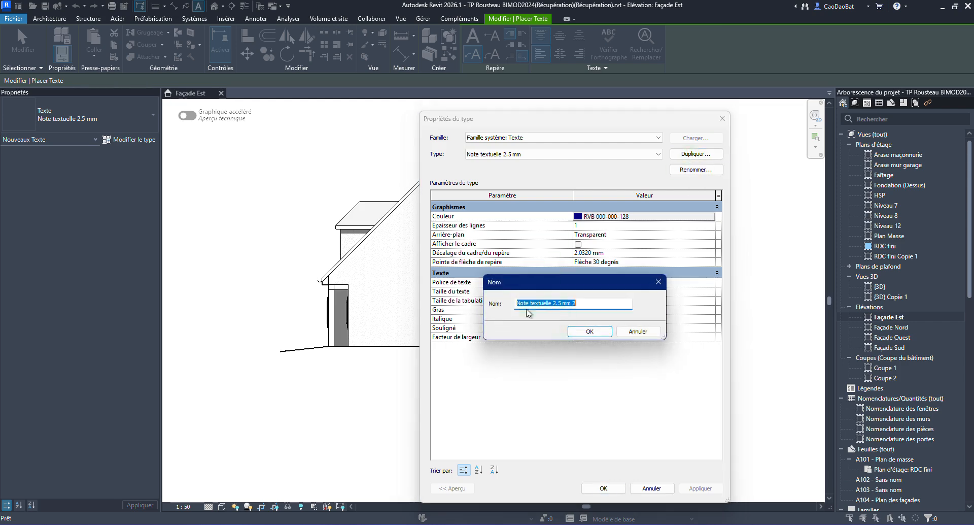
pyautogui.moveTo(530, 303); pyautogui.dragTo(606, 317)
pyautogui.write('2mm')
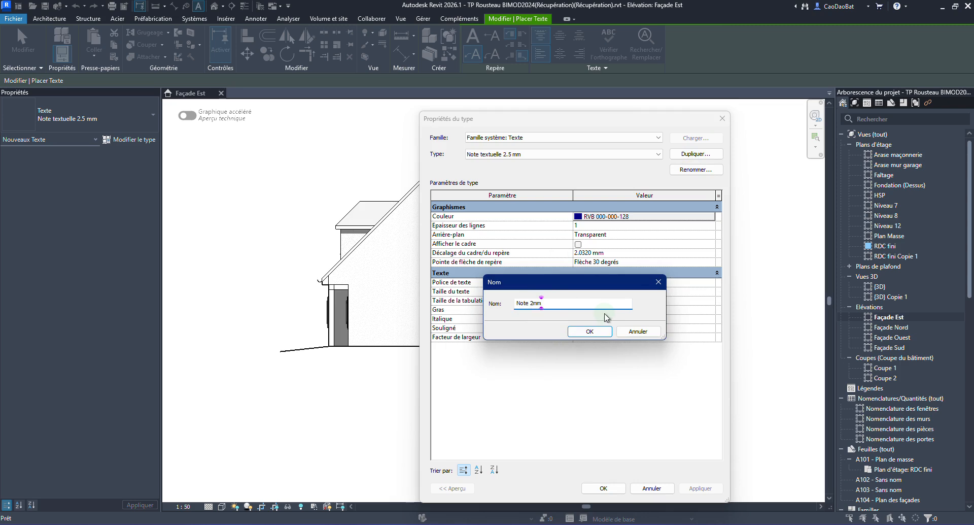
pyautogui.write(' Nunito')
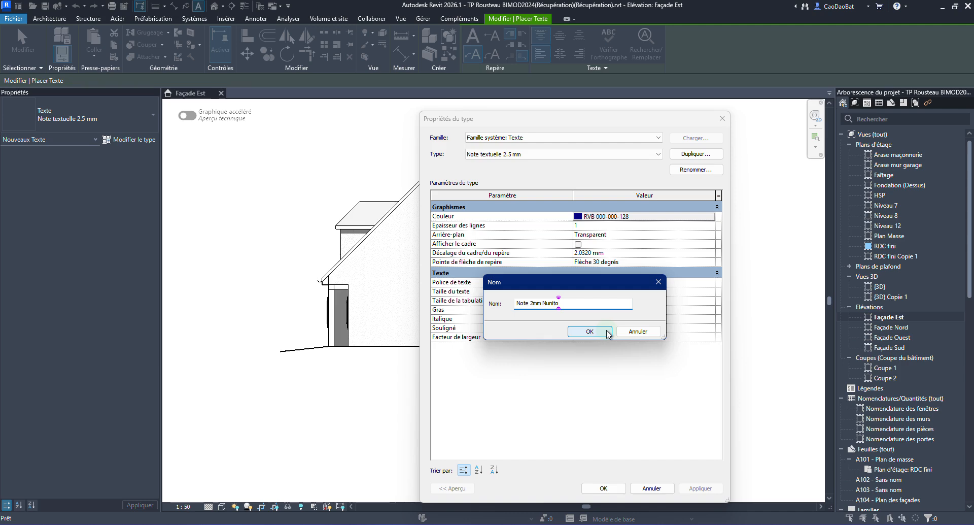
pyautogui.click(590, 331)
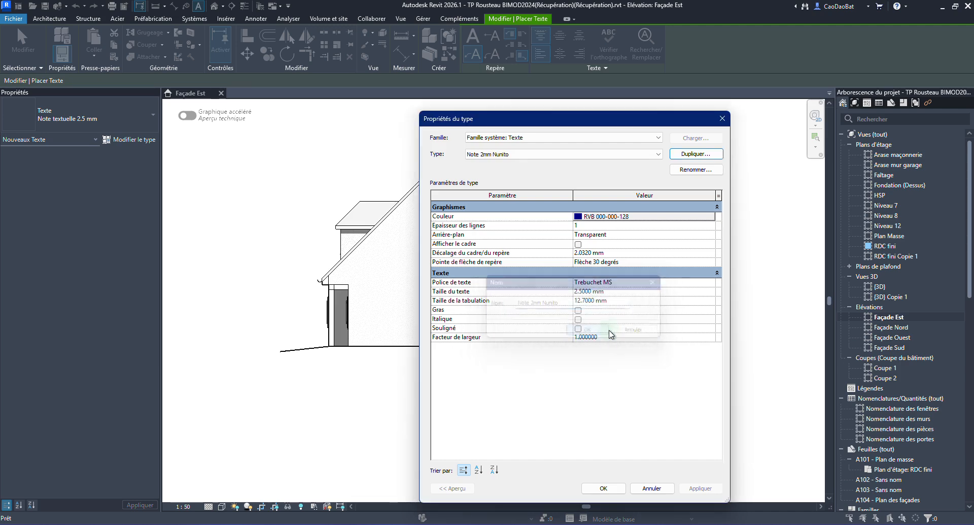
# Step: Set the text size of Note 2mm Nunito to 2 mm and its font to Nunito
pyautogui.click(583, 291)
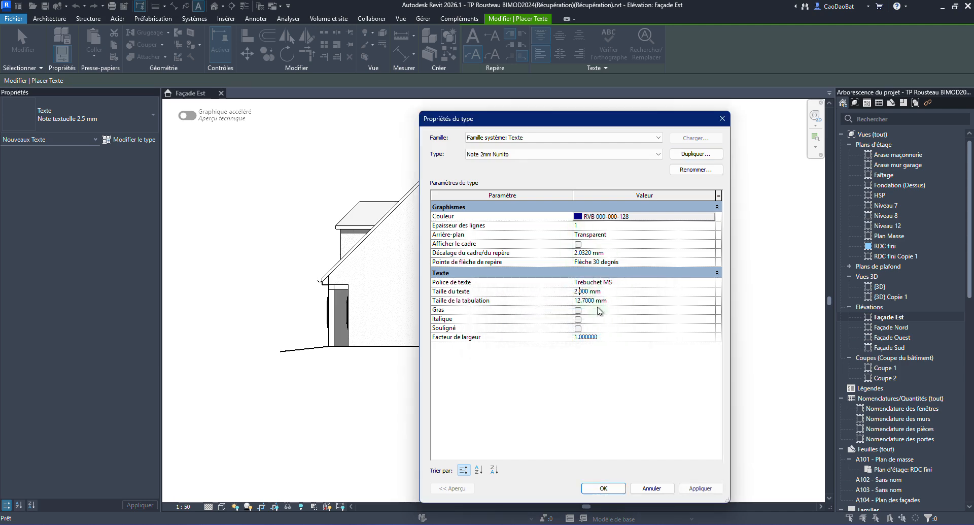
pyautogui.click(597, 282)
pyautogui.click(709, 282)
pyautogui.write('Nunito')
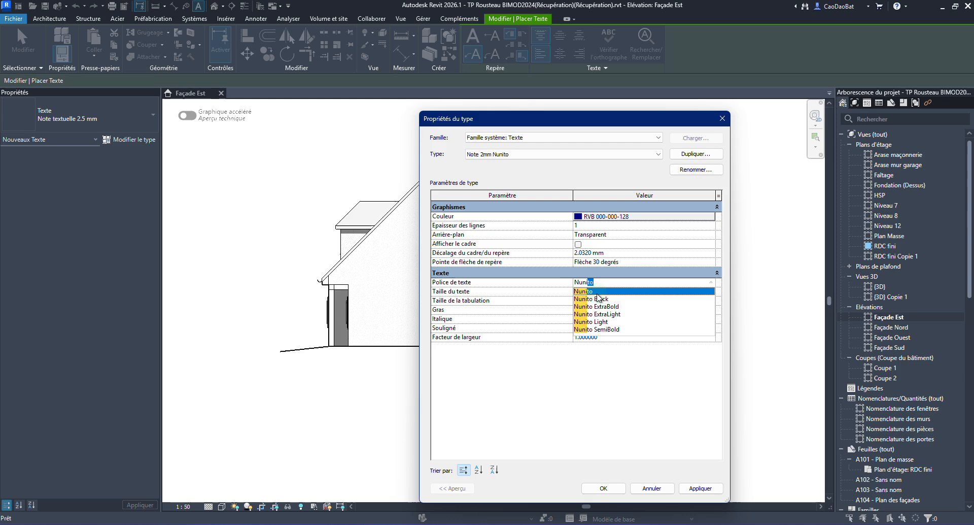
pyautogui.click(596, 293)
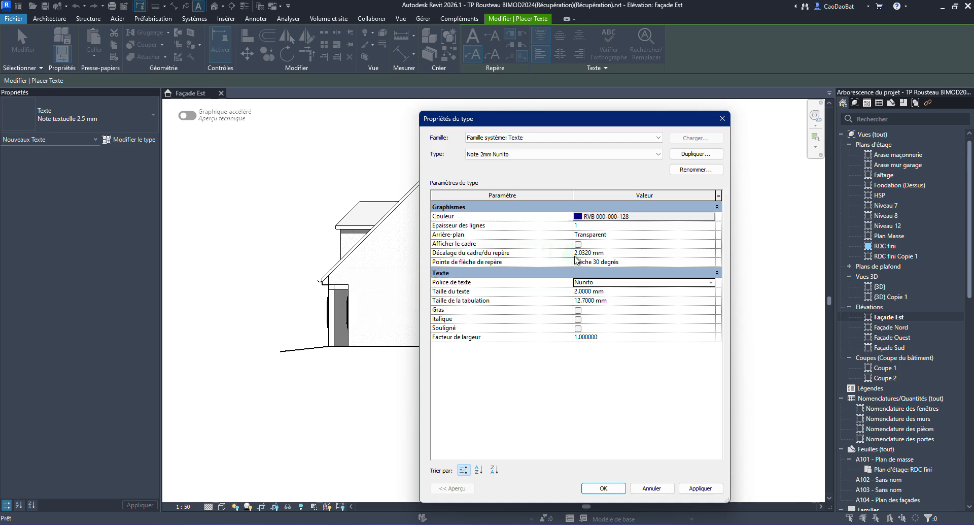
# Step: Turn on the frame for Note 2mm Nunito, make its background Opaque and apply the type changes
pyautogui.click(579, 244)
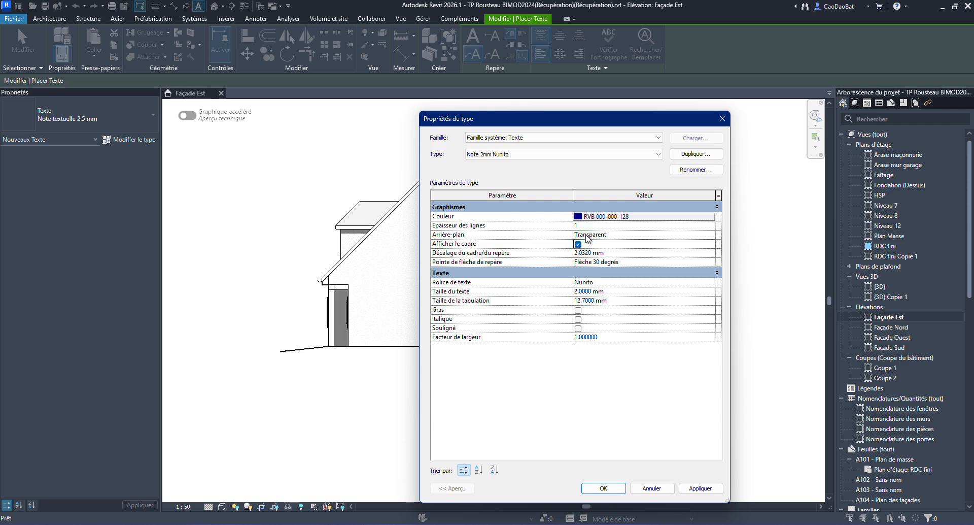
pyautogui.click(590, 234)
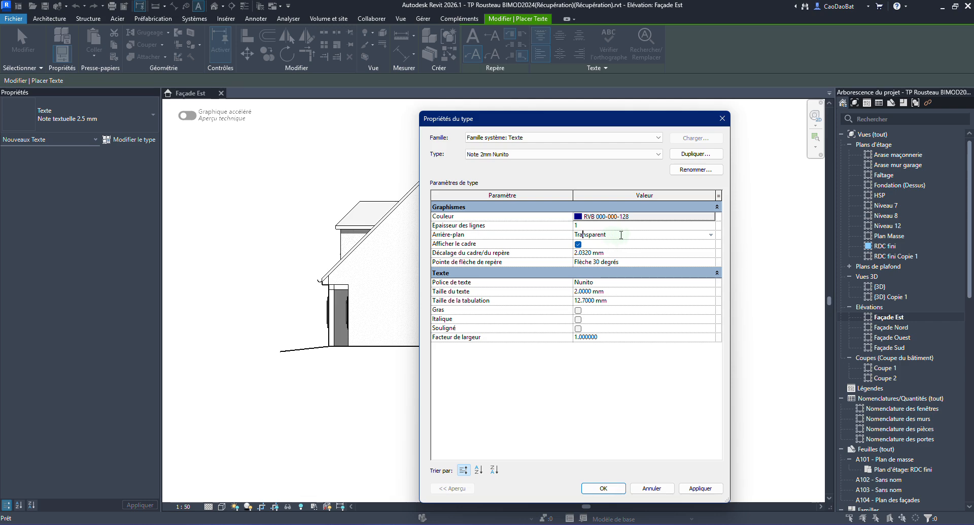
pyautogui.click(711, 235)
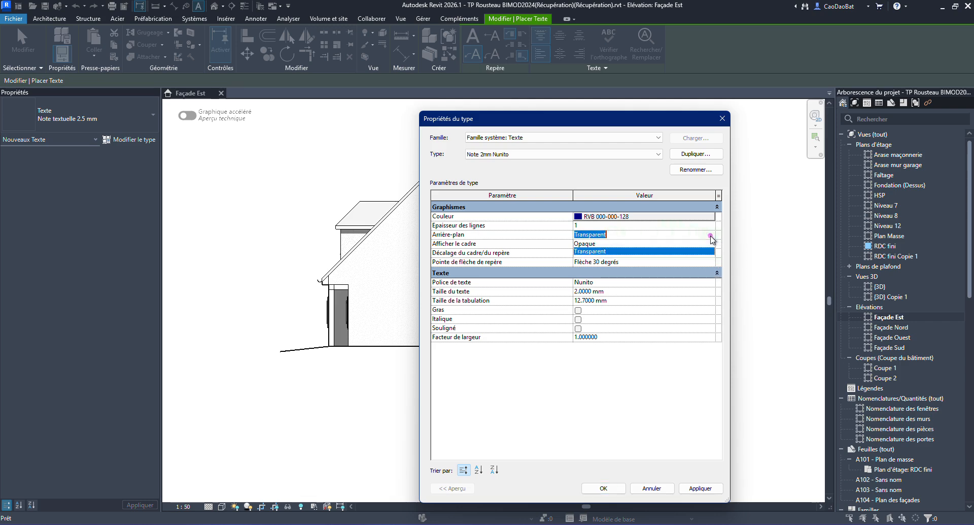
pyautogui.click(594, 244)
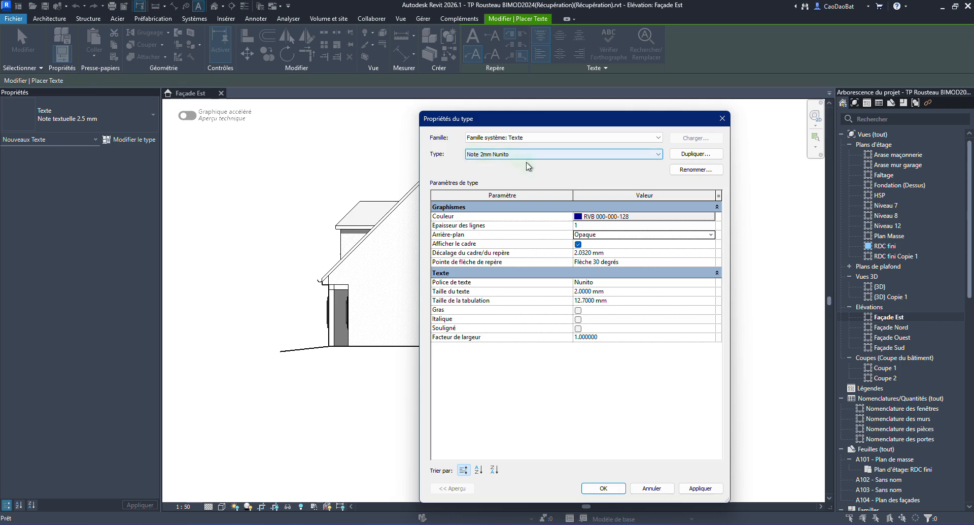
pyautogui.click(701, 488)
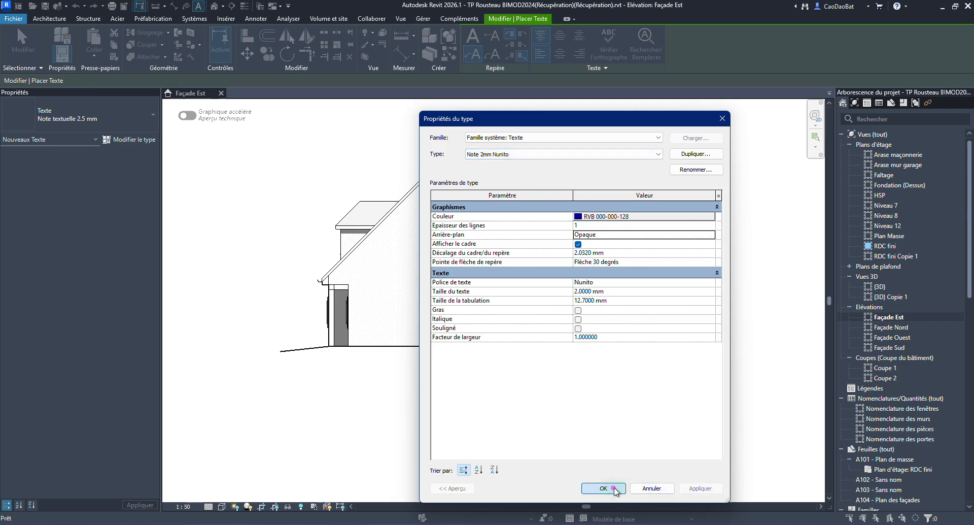
pyautogui.click(604, 488)
# Step: Try to place a text note over the dormer roof with its leader pointing to the empty area beside the house
pyautogui.click(252, 264)
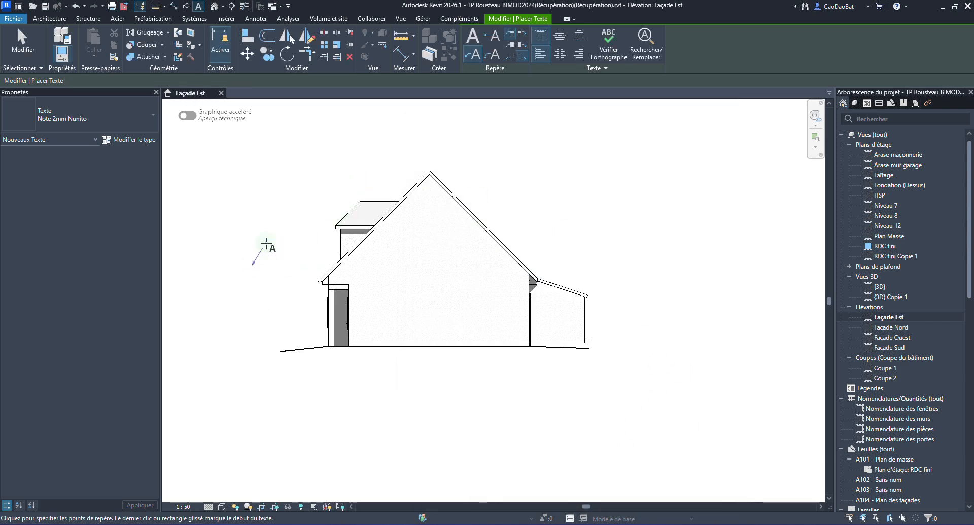
pyautogui.click(315, 232)
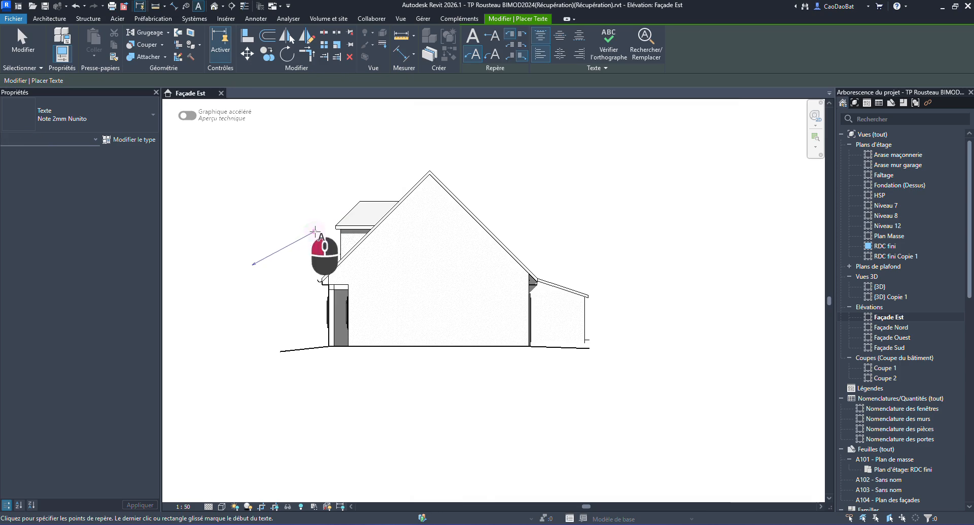
pyautogui.click(358, 223)
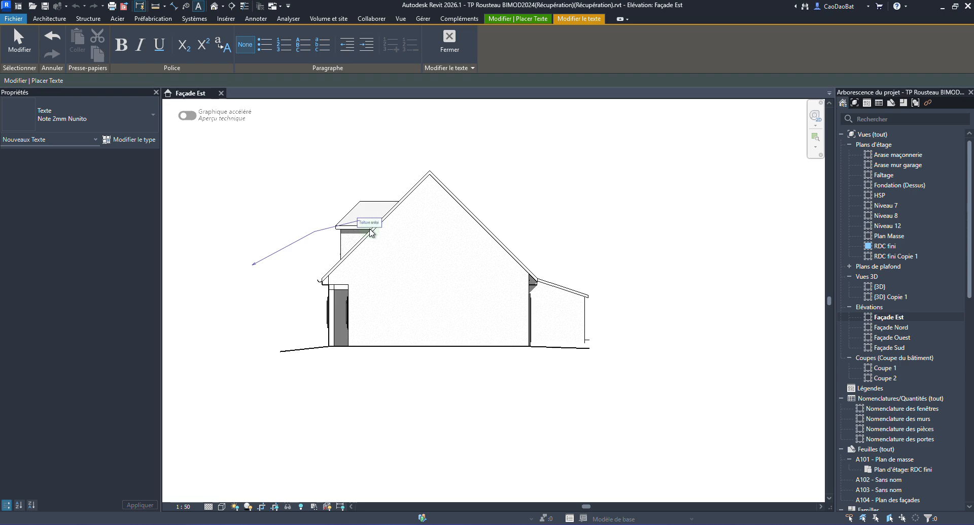
pyautogui.click(340, 188)
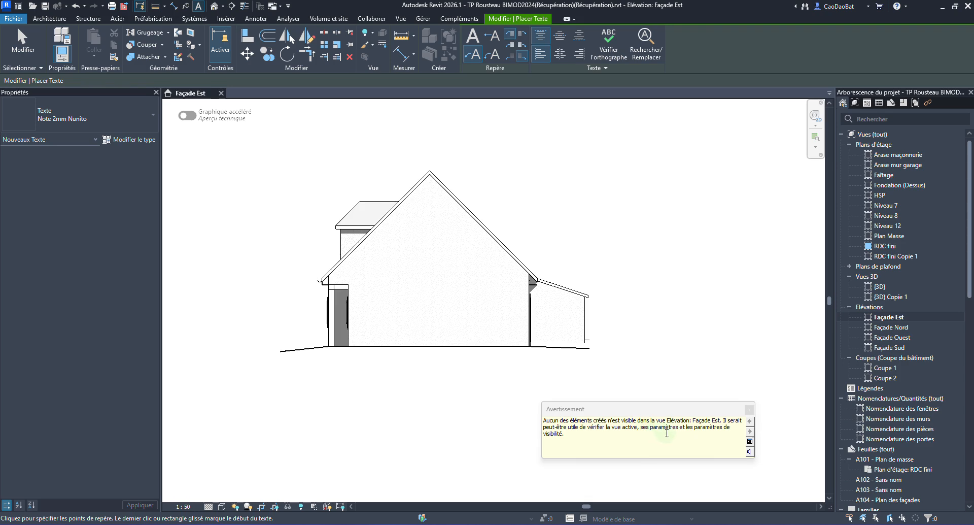
pyautogui.click(727, 357)
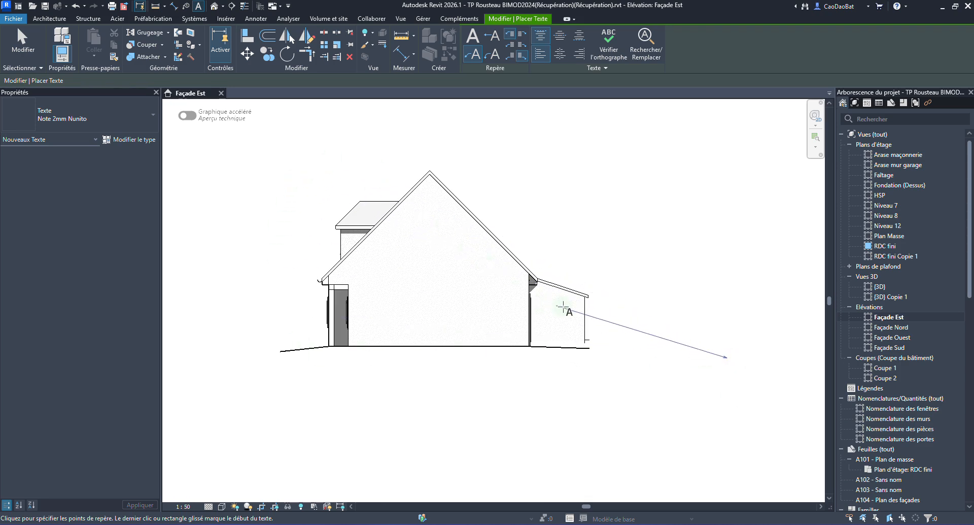
pyautogui.press('Escape')
pyautogui.press('Escape')
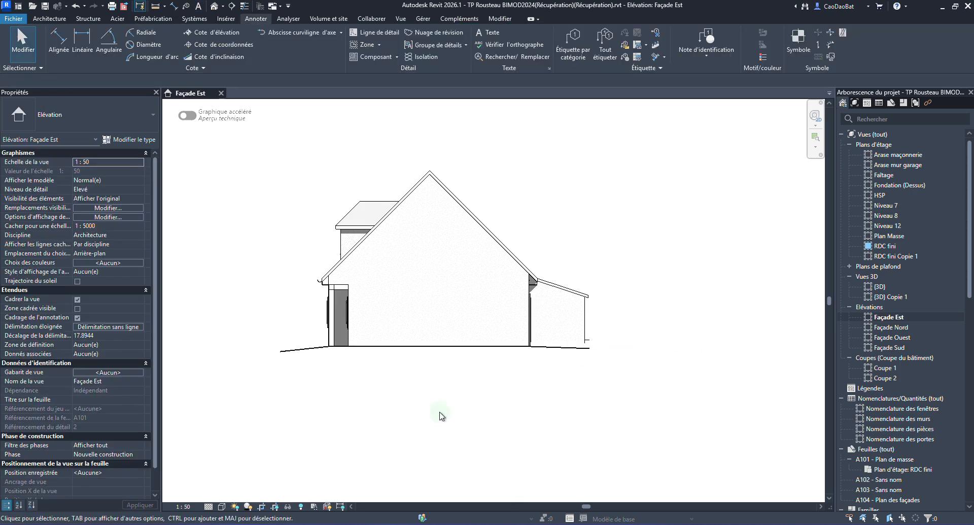
# Step: Check the hidden elements of Façade Est and return to the normal display
pyautogui.click(301, 507)
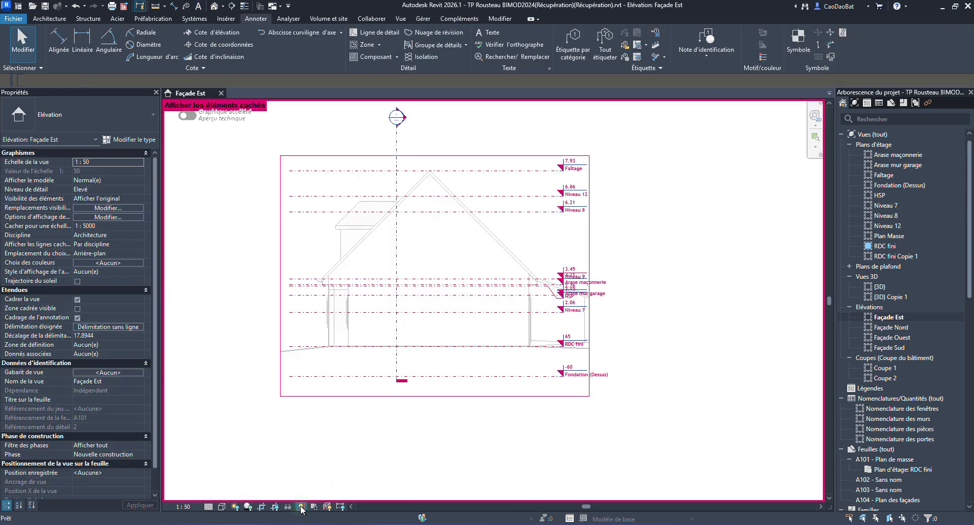
pyautogui.click(302, 507)
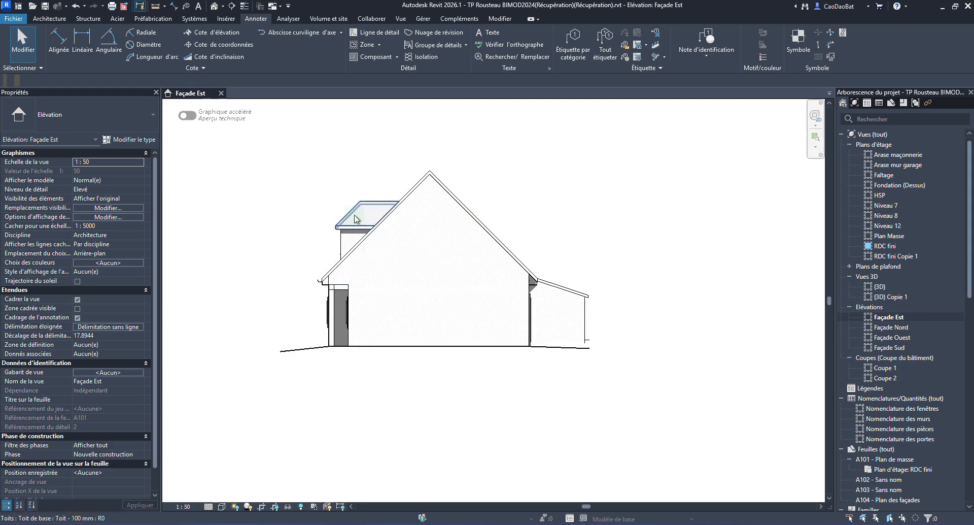
pyautogui.press('g')
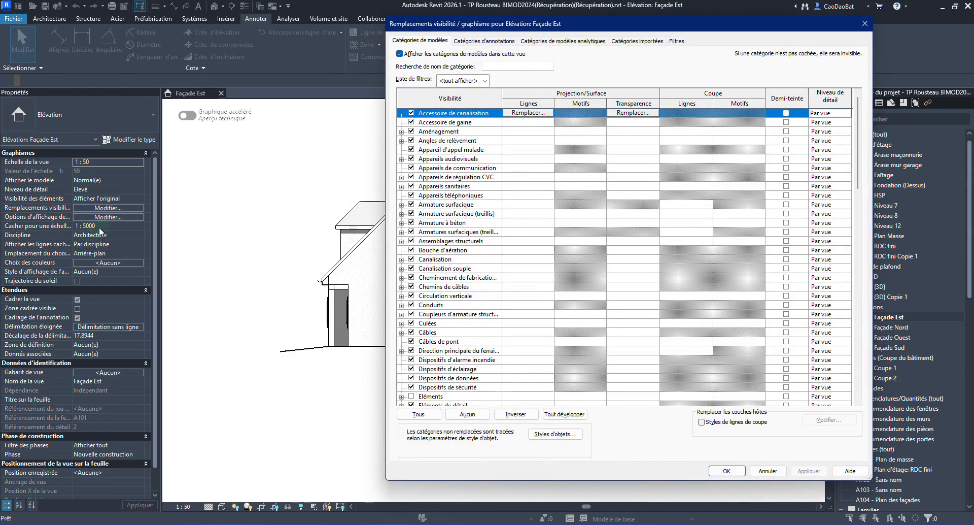
pyautogui.press('Escape')
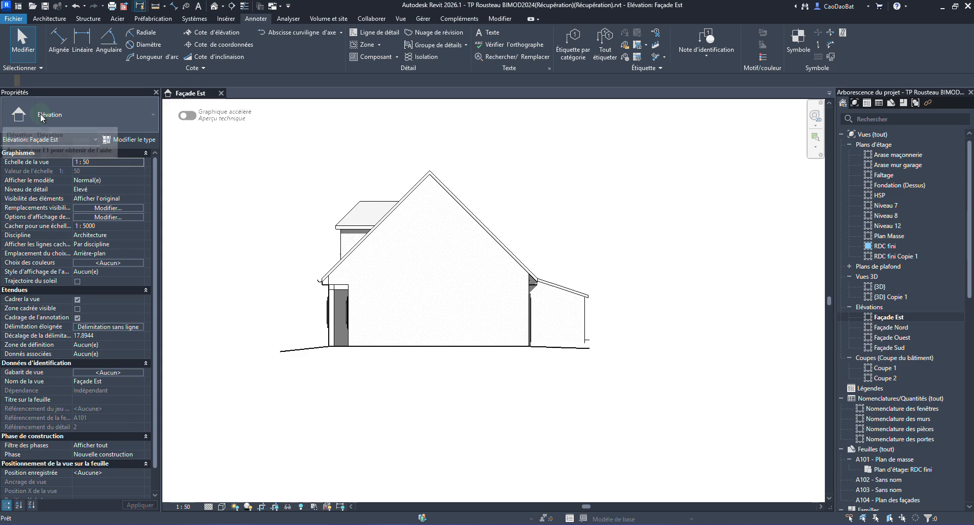
# Step: Examine the visibility of the annotation and model categories in Façade Est and leave the overrides as they are
pyautogui.click(104, 208)
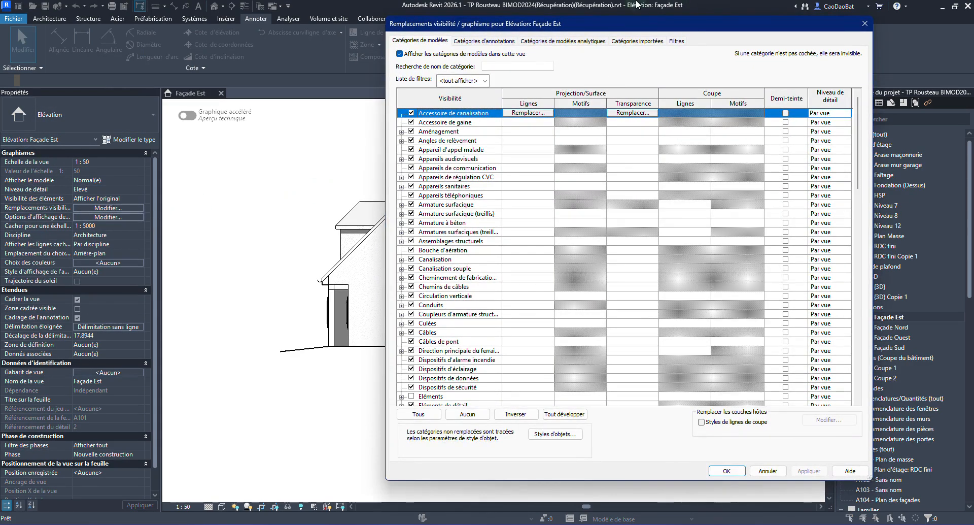
pyautogui.click(484, 40)
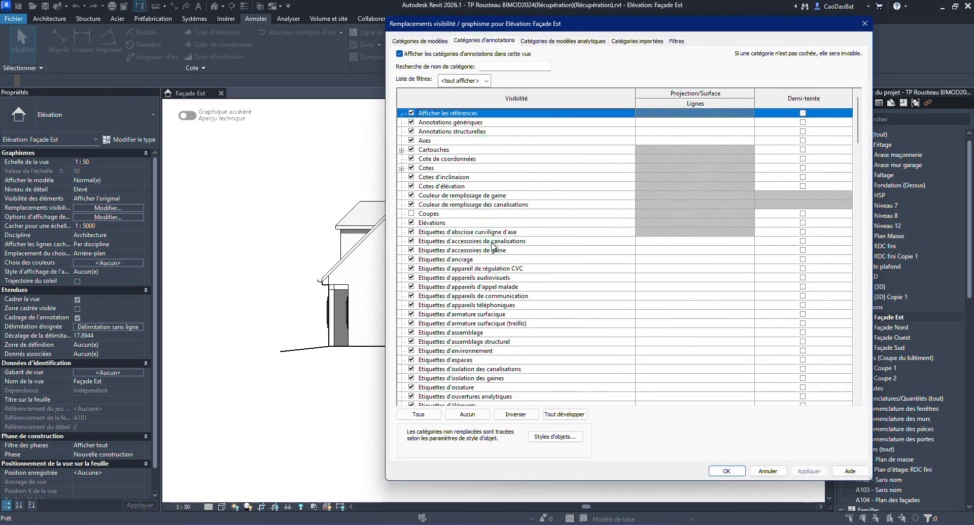
pyautogui.scroll(-3, 492, 244)
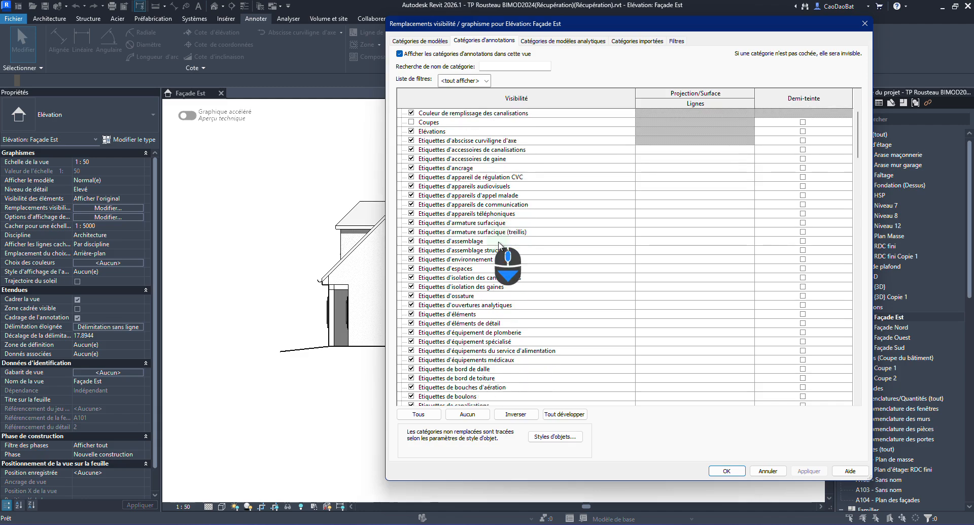
pyautogui.scroll(-5, 500, 244)
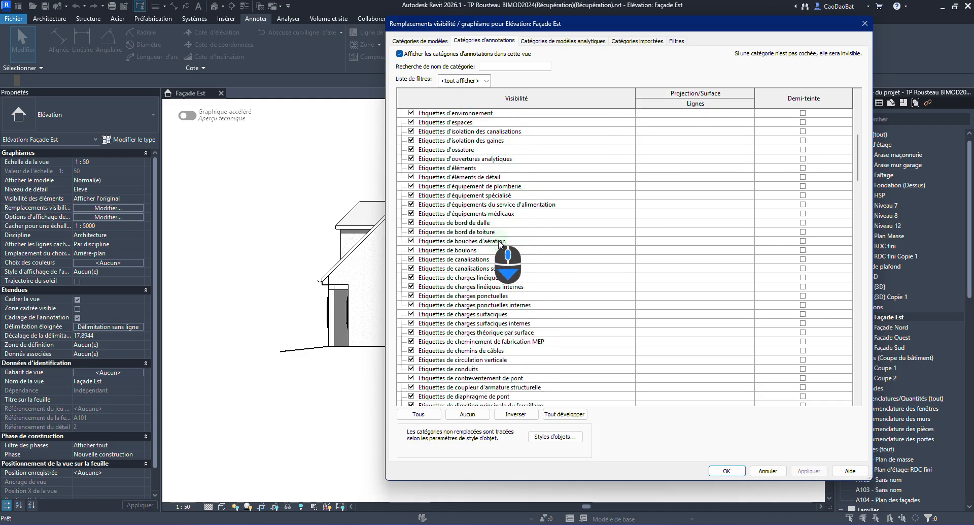
pyautogui.moveTo(857, 147); pyautogui.dragTo(857, 364)
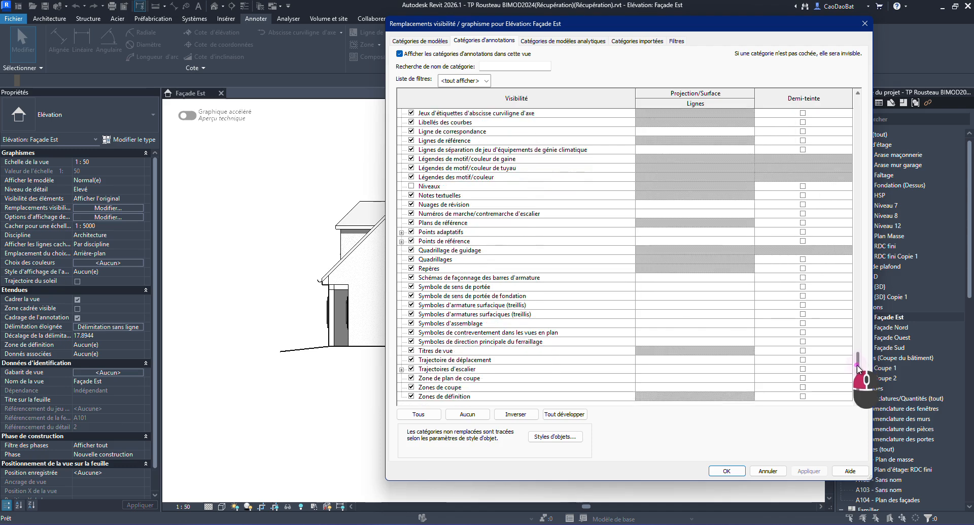
pyautogui.click(434, 16)
pyautogui.click(423, 40)
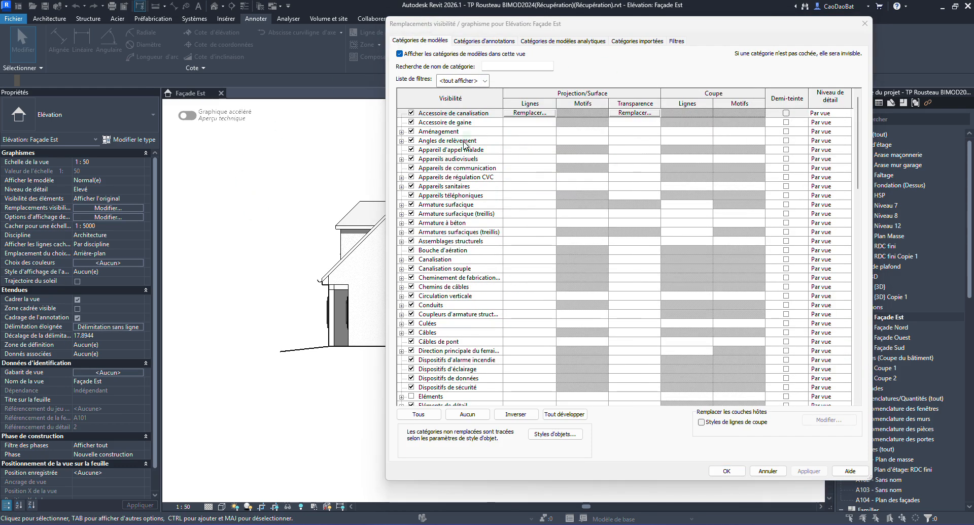
pyautogui.click(865, 24)
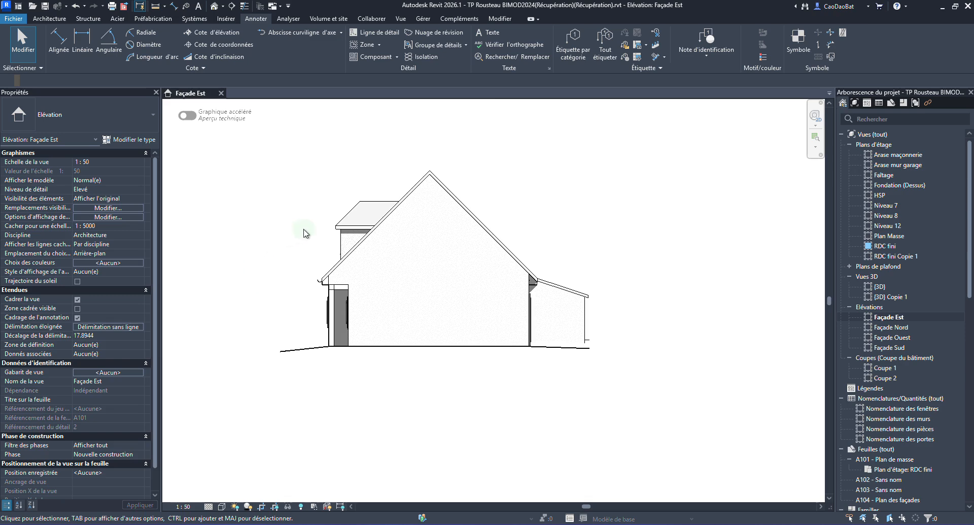
# Step: Turn off cropping for Façade Est and display its crop boundary
pyautogui.click(262, 506)
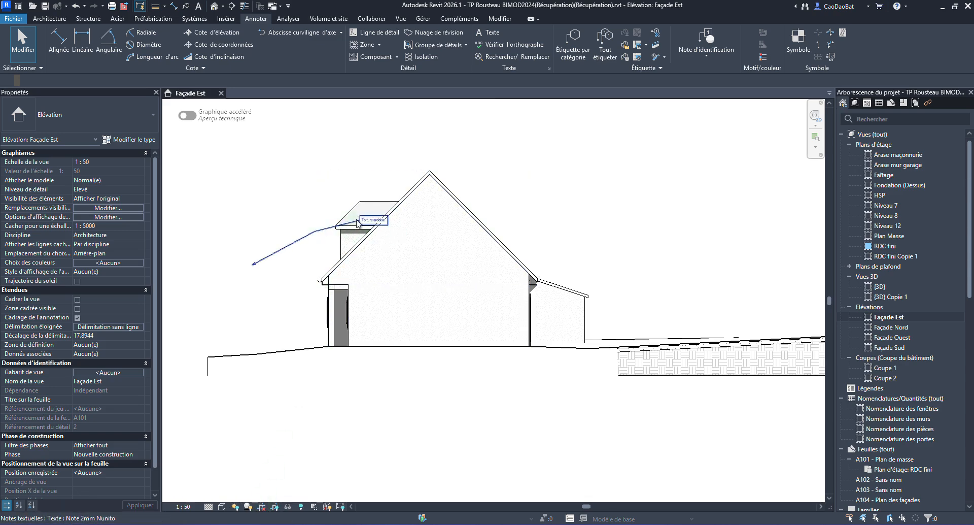
pyautogui.click(274, 506)
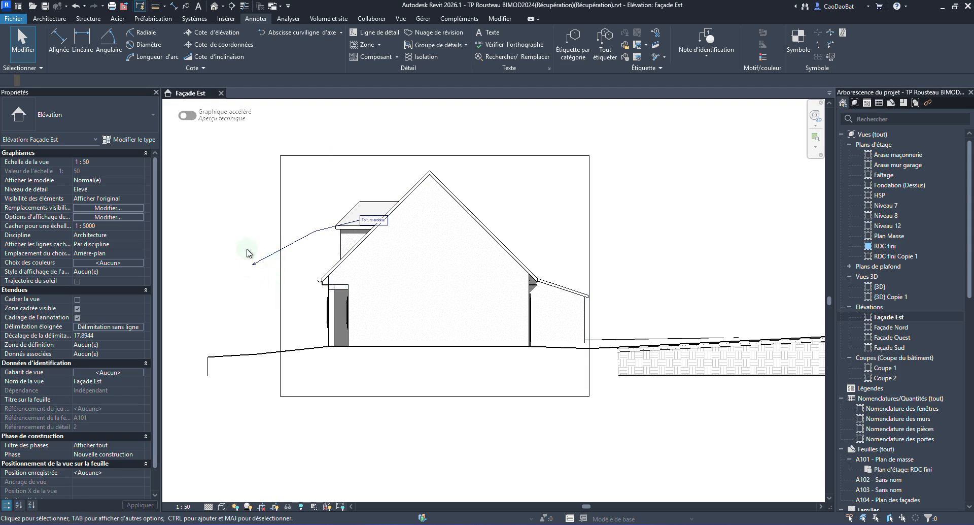
# Step: Try a 0.1 mm frame/leader offset for the Toiture ardoise note's type, Note 2mm Nunito, and finally apply 1 mm
pyautogui.scroll(5, 256, 226)
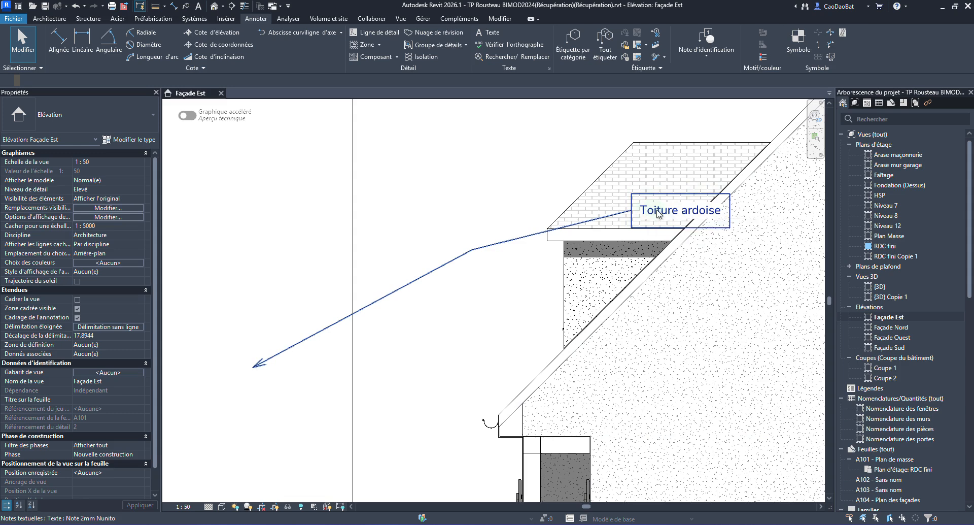
pyautogui.click(455, 259)
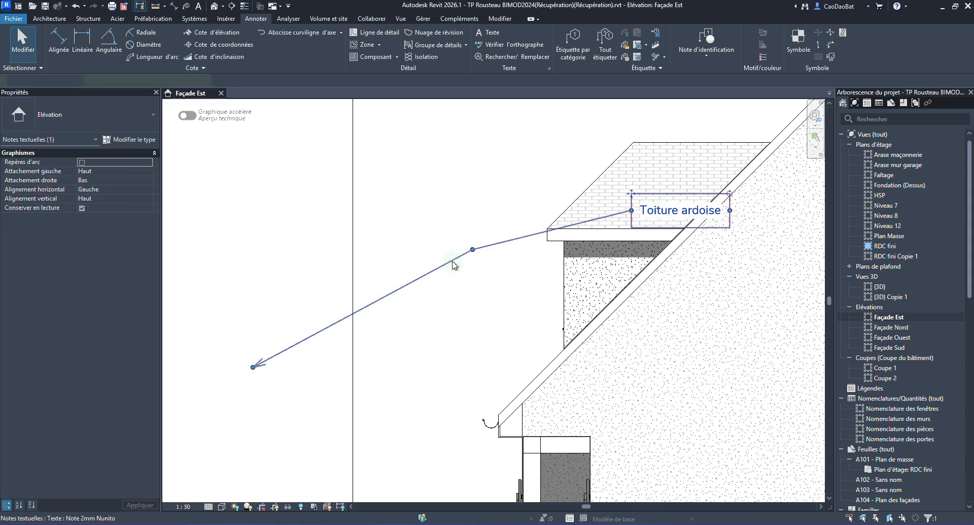
pyautogui.click(124, 141)
pyautogui.moveTo(650, 122); pyautogui.dragTo(374, 104)
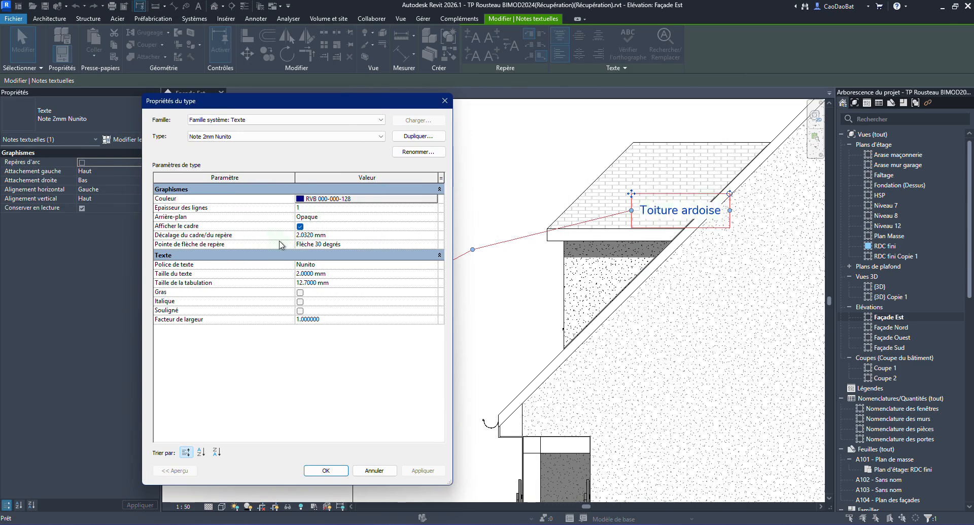
pyautogui.moveTo(309, 236); pyautogui.dragTo(202, 247)
pyautogui.write('0.')
pyautogui.click(424, 470)
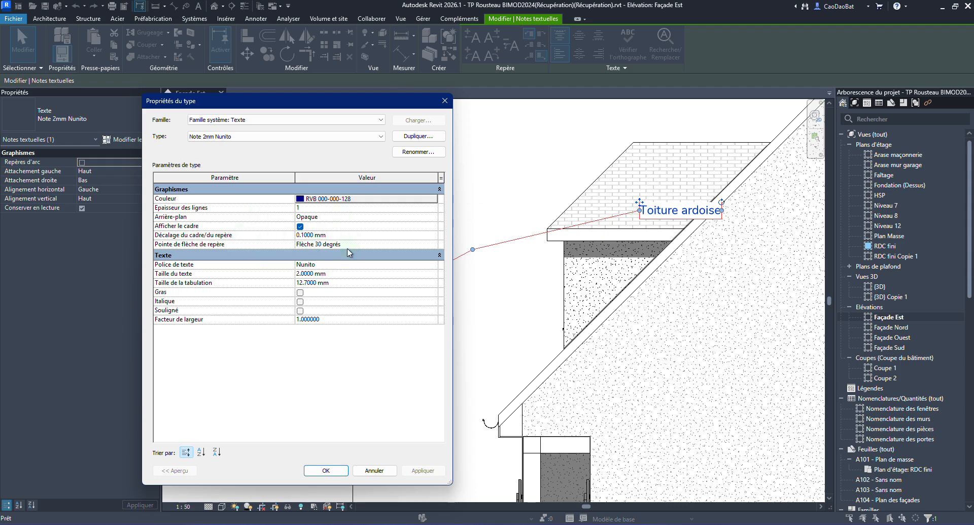
pyautogui.click(314, 235)
pyautogui.write('1')
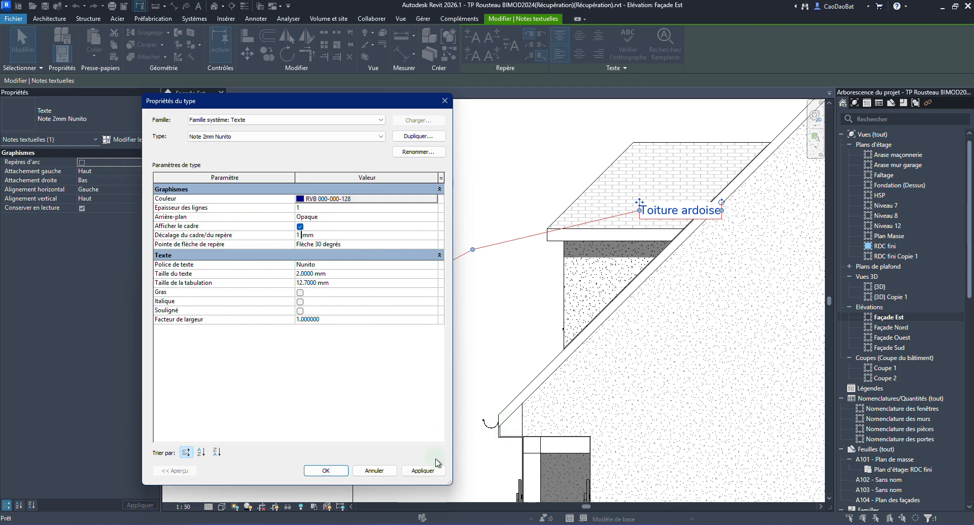
pyautogui.click(423, 470)
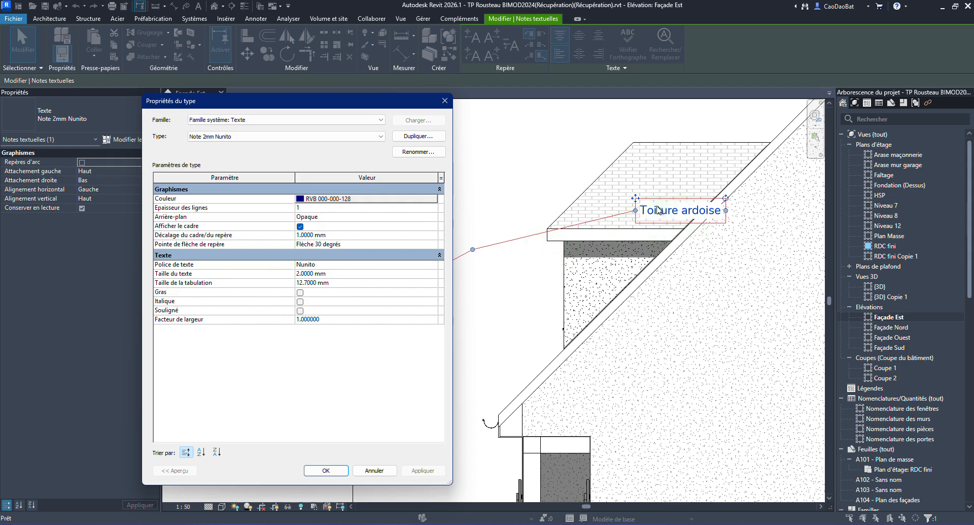
# Step: Try a Transparent background for the Note 2mm Nunito type and apply it
pyautogui.click(300, 225)
pyautogui.click(434, 220)
pyautogui.click(327, 234)
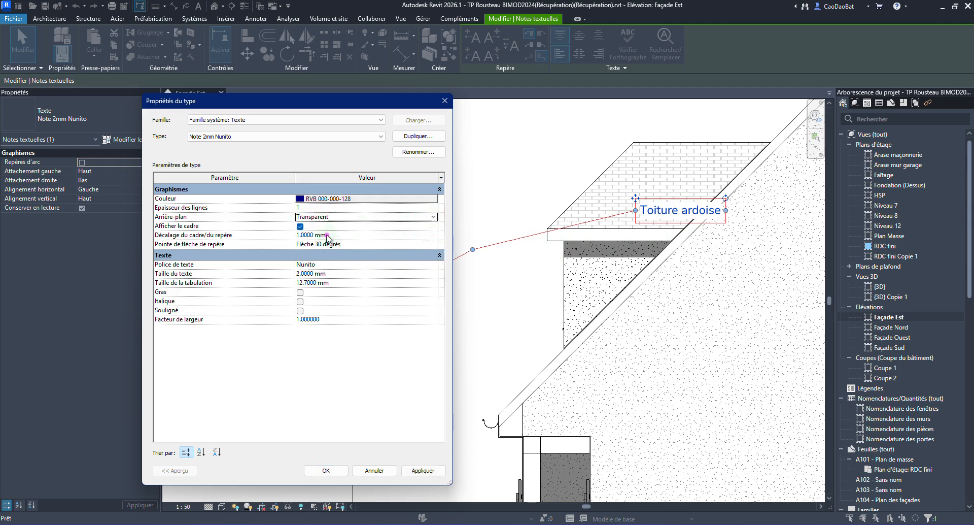
pyautogui.click(424, 471)
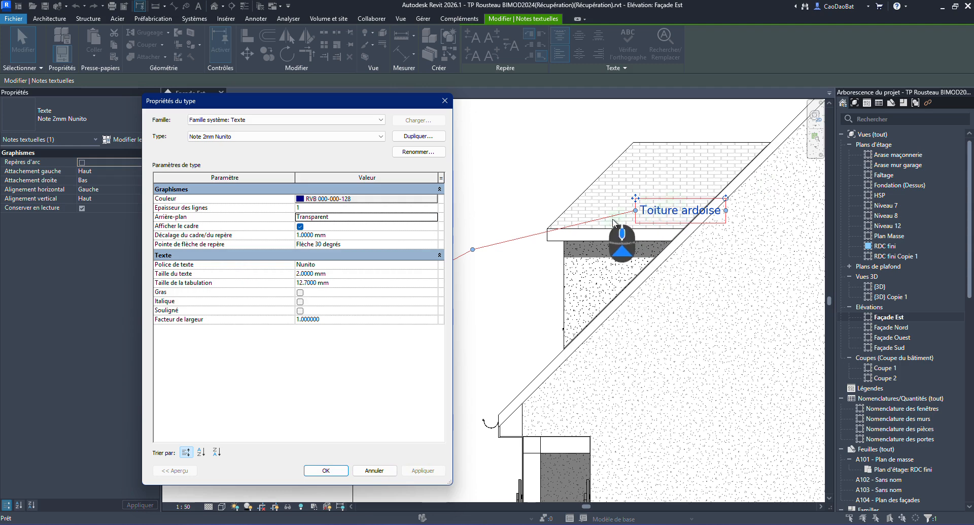
# Step: Set the background of Note 2mm Nunito back to Opaque and apply the change
pyautogui.click(379, 217)
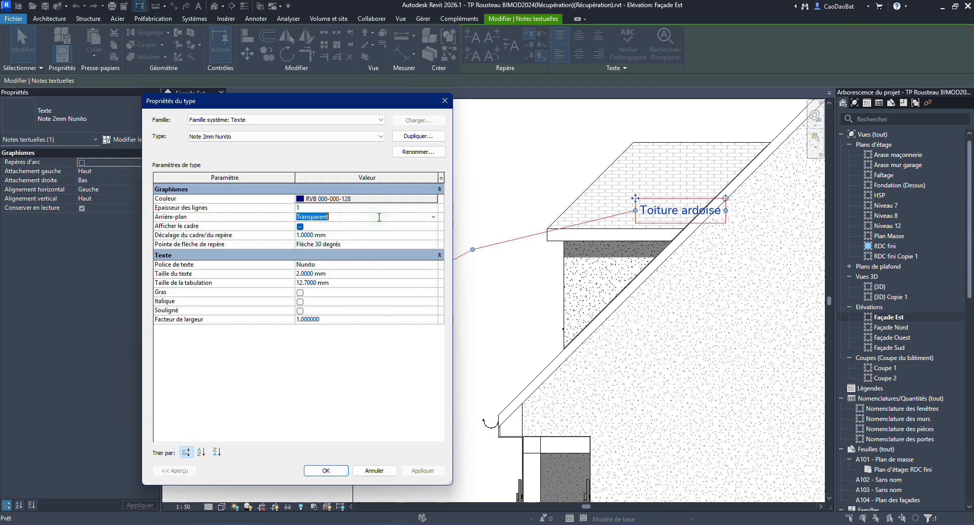
pyautogui.click(434, 219)
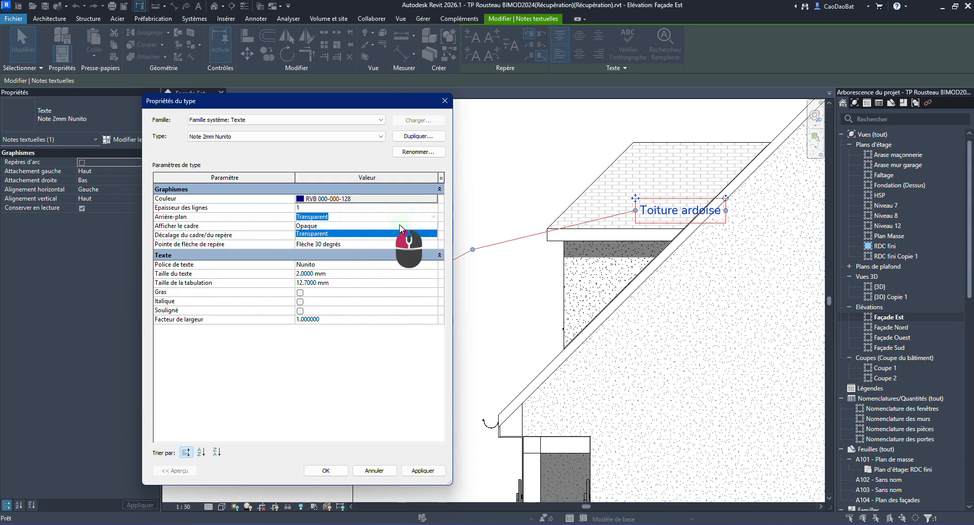
pyautogui.click(401, 226)
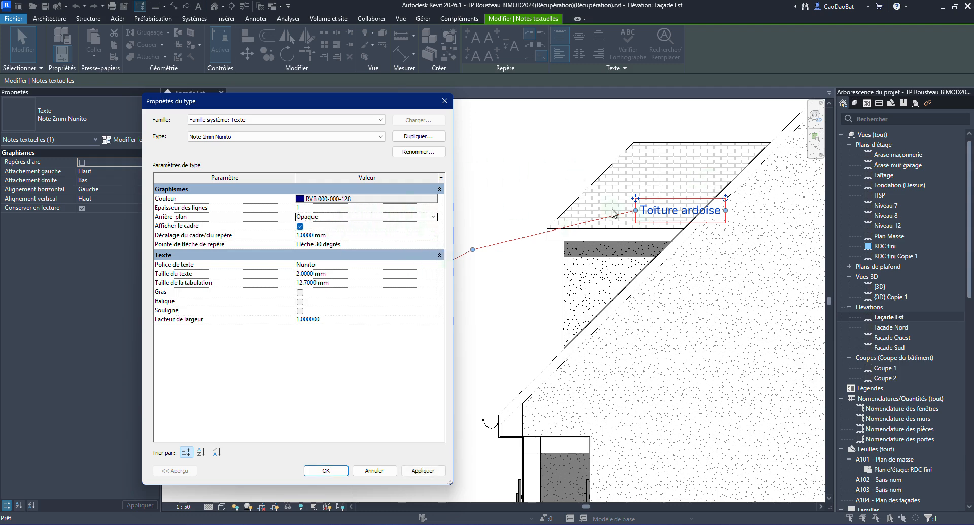
pyautogui.click(434, 218)
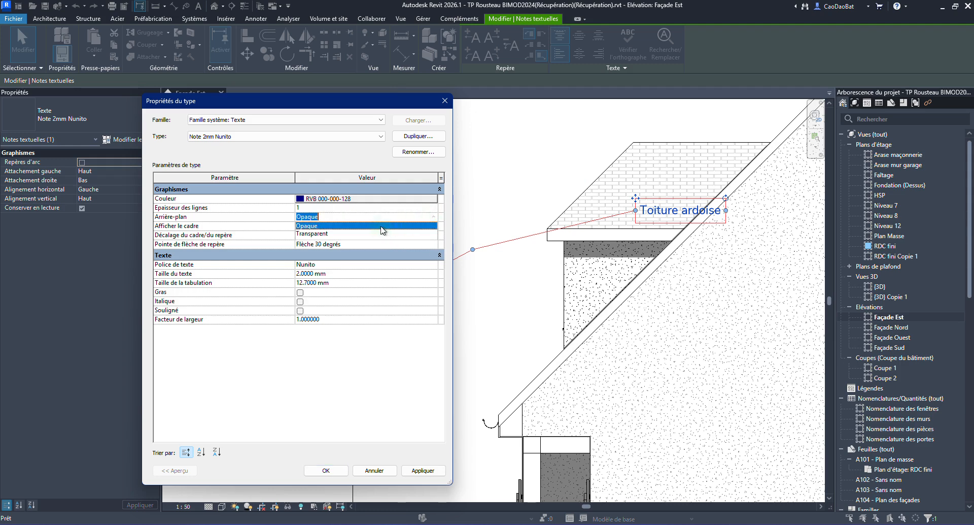
pyautogui.click(381, 226)
pyautogui.click(417, 472)
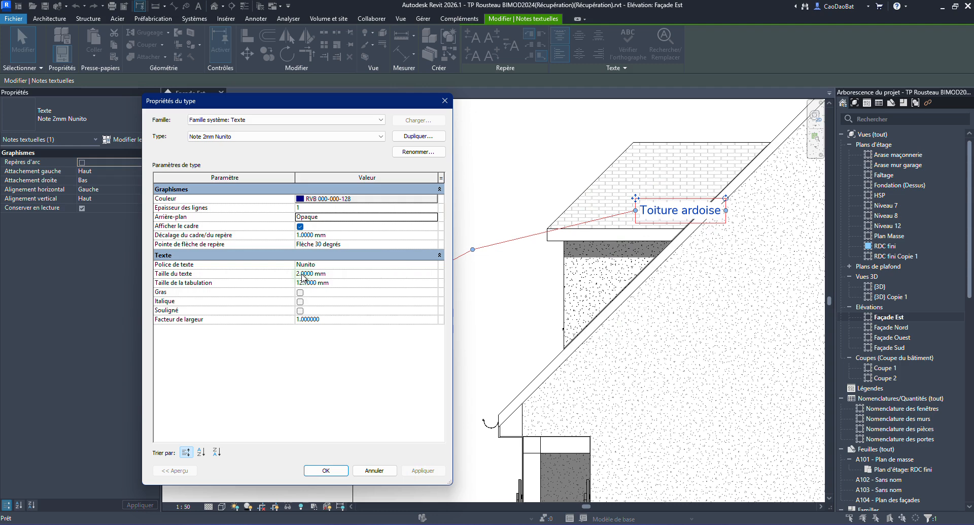
# Step: Accept the type properties and delete the Toiture ardoise note together with its leader
pyautogui.click(326, 470)
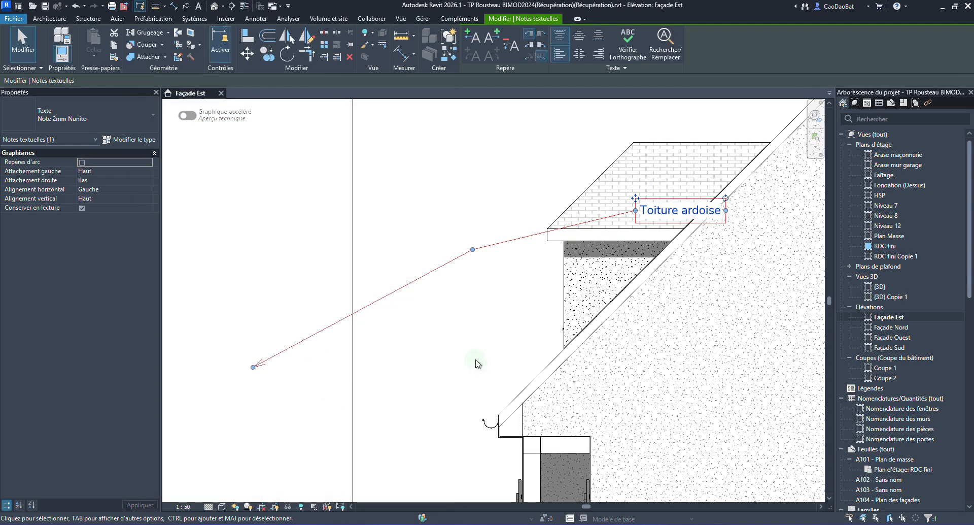
pyautogui.scroll(-3, 378, 291)
pyautogui.click(408, 284)
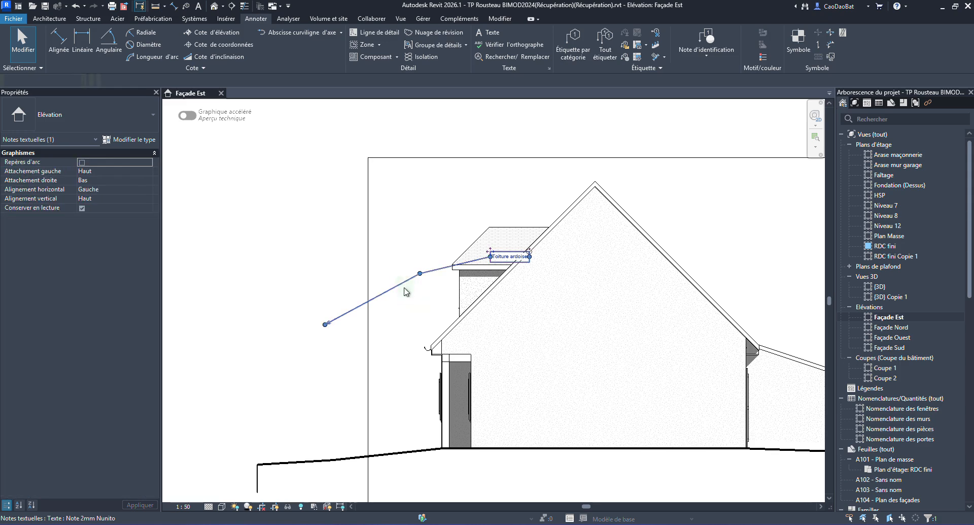
pyautogui.press('Escape')
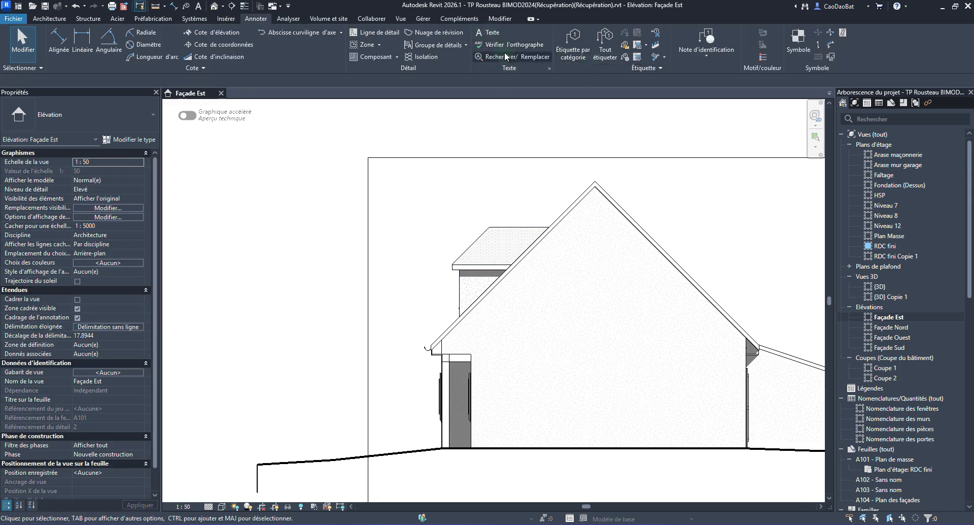
# Step: Place a Note 2mm Nunito text reading "Couverture en ardoise" outside the house, with a two-segment leader pointing to the main roof's right slope
pyautogui.click(492, 33)
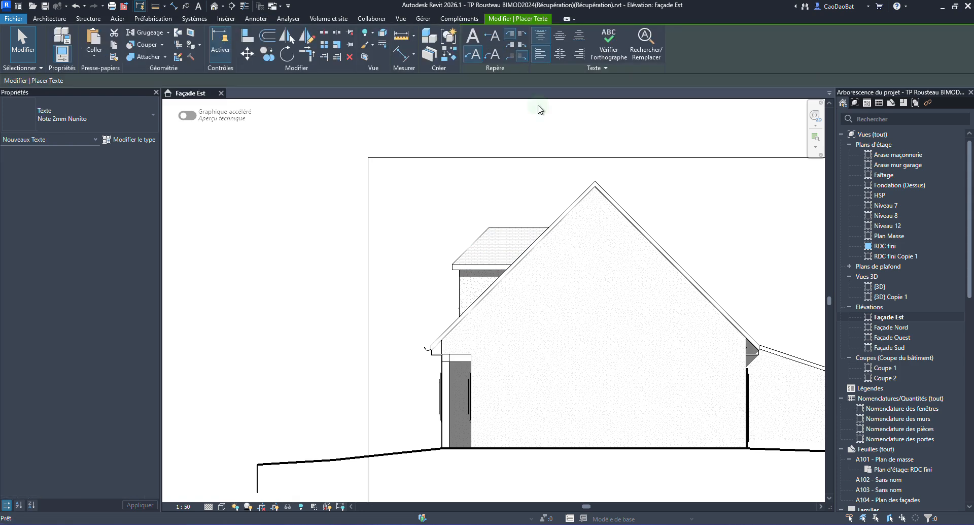
pyautogui.click(479, 53)
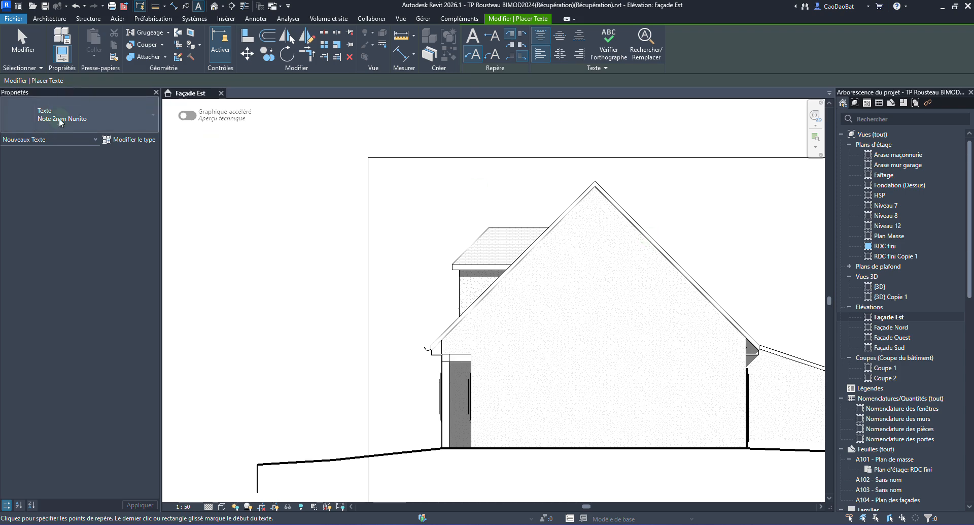
pyautogui.click(652, 235)
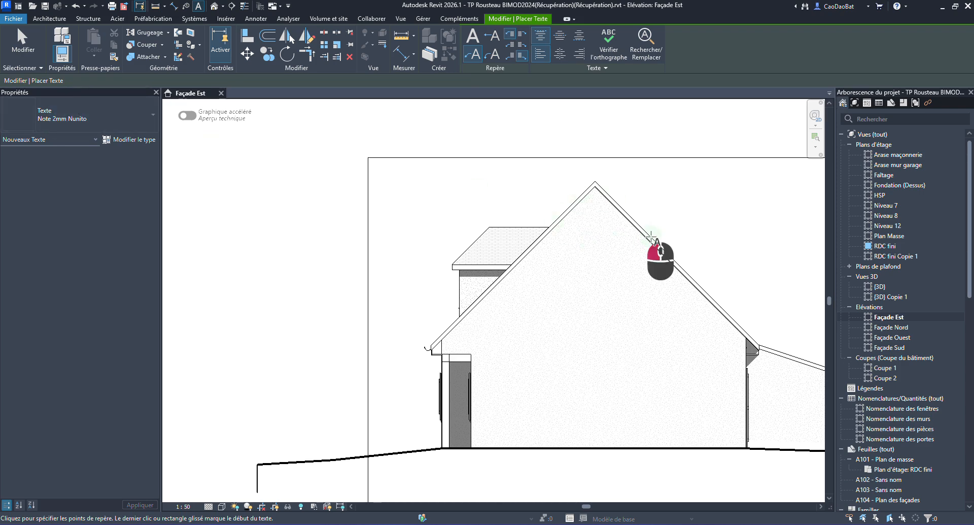
pyautogui.click(675, 215)
pyautogui.click(693, 216)
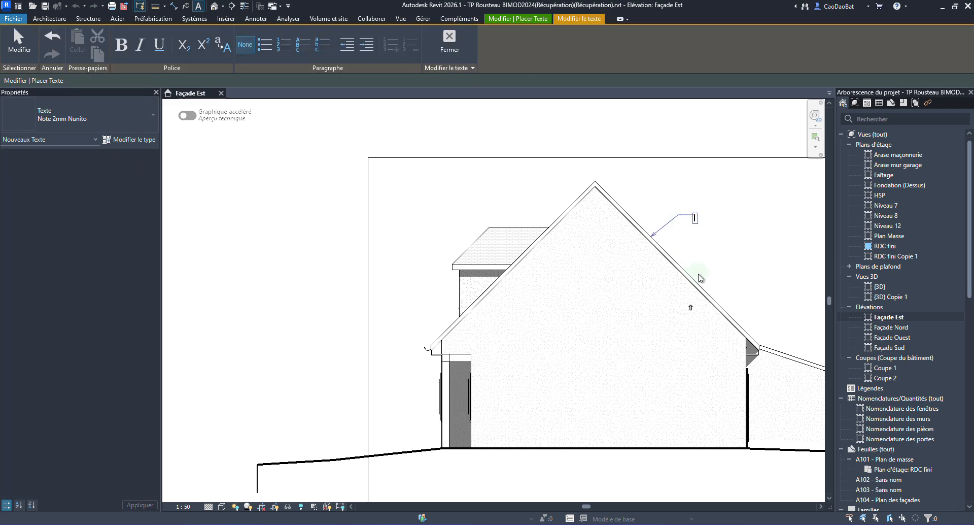
pyautogui.write('Couverture en ardoise')
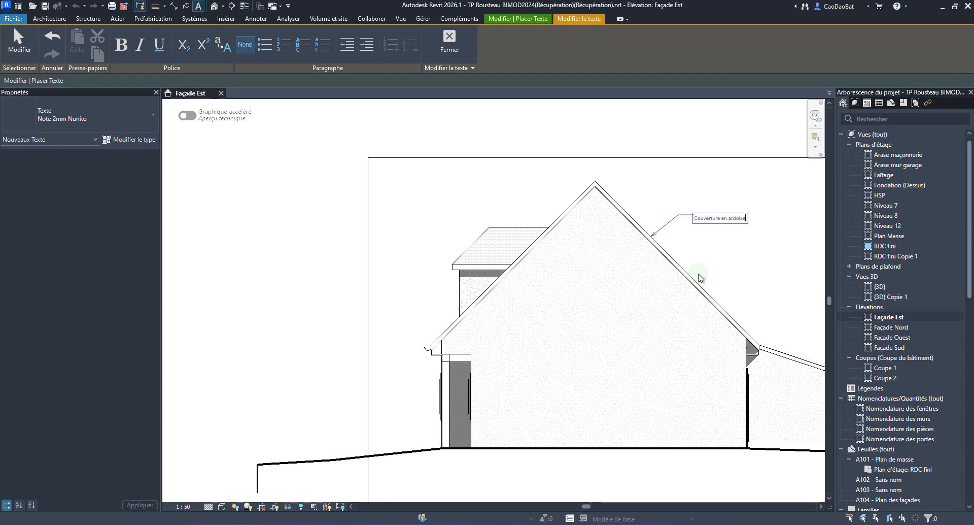
pyautogui.click(730, 275)
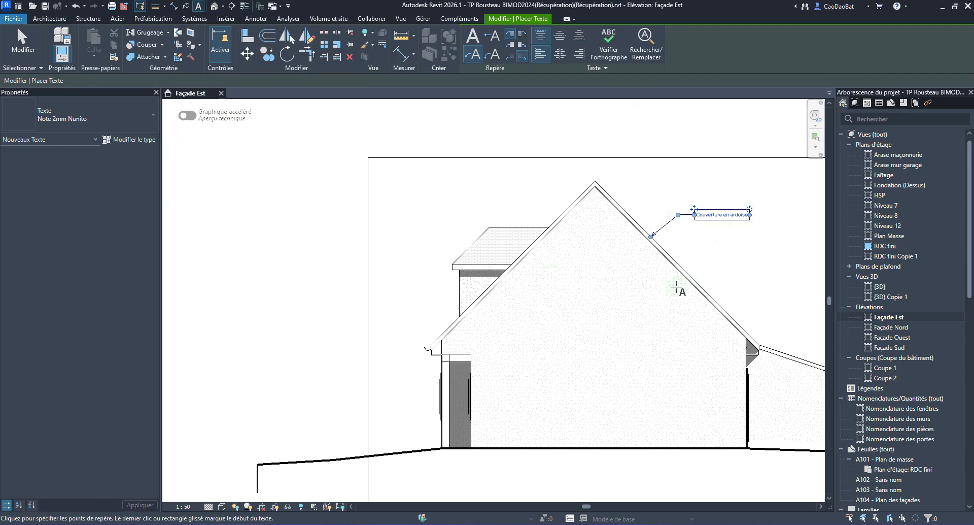
# Step: Place a Note 2mm Nunito text reading "Enduit ton pierre" below the roof note, with a two-segment leader pointing to the gable wall
pyautogui.click(650, 274)
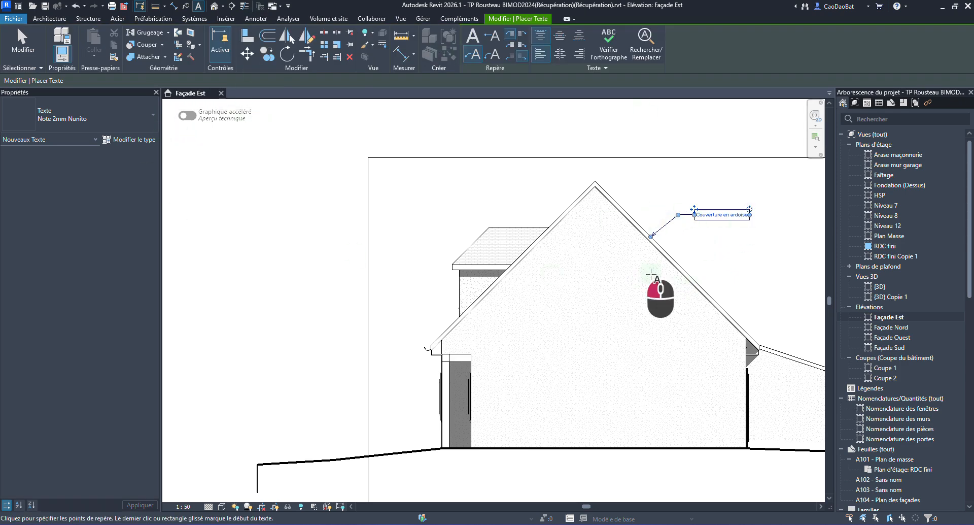
pyautogui.click(681, 252)
pyautogui.click(695, 252)
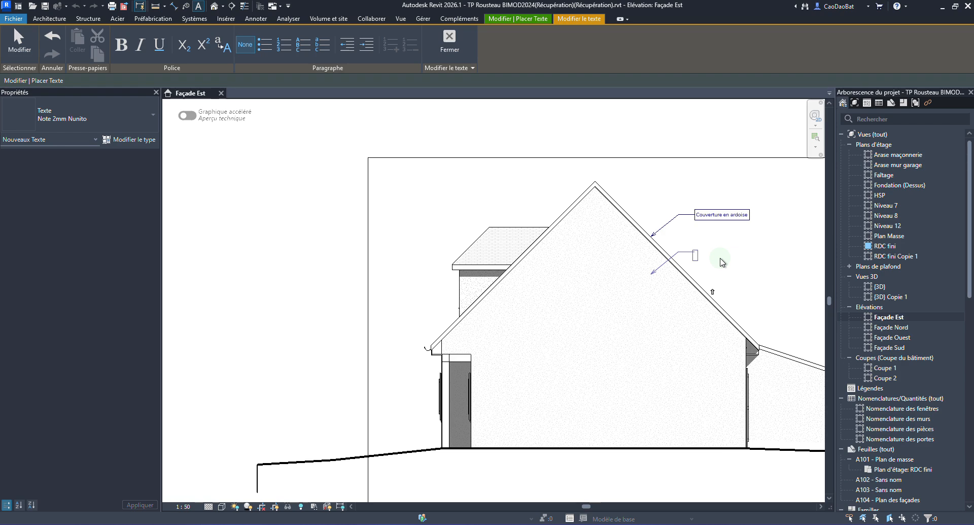
pyautogui.write('Enduit ton pi')
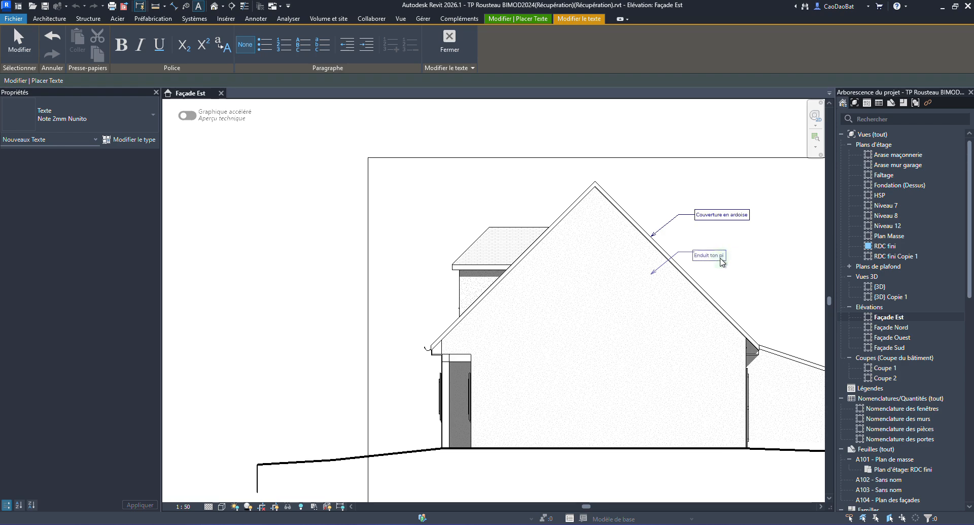
pyautogui.write('erre')
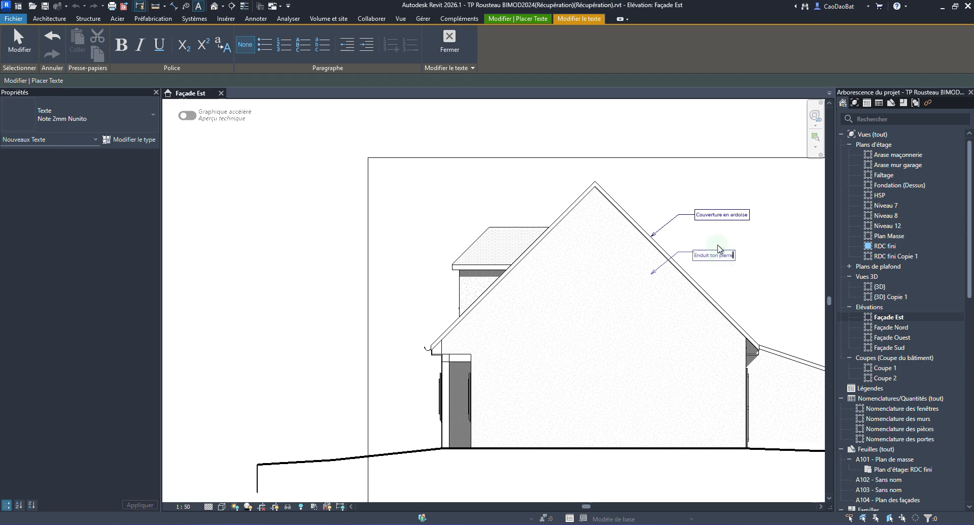
pyautogui.click(718, 247)
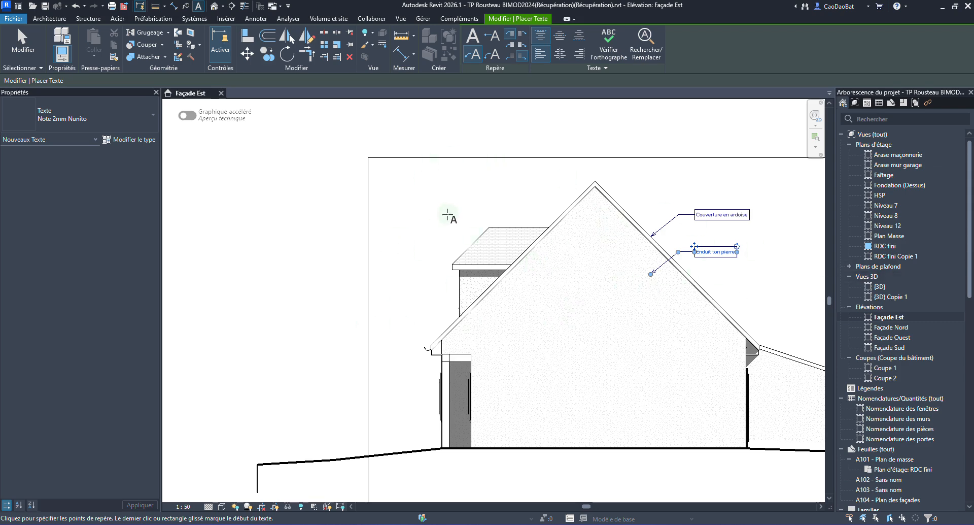
pyautogui.press('Escape')
pyautogui.press('Escape')
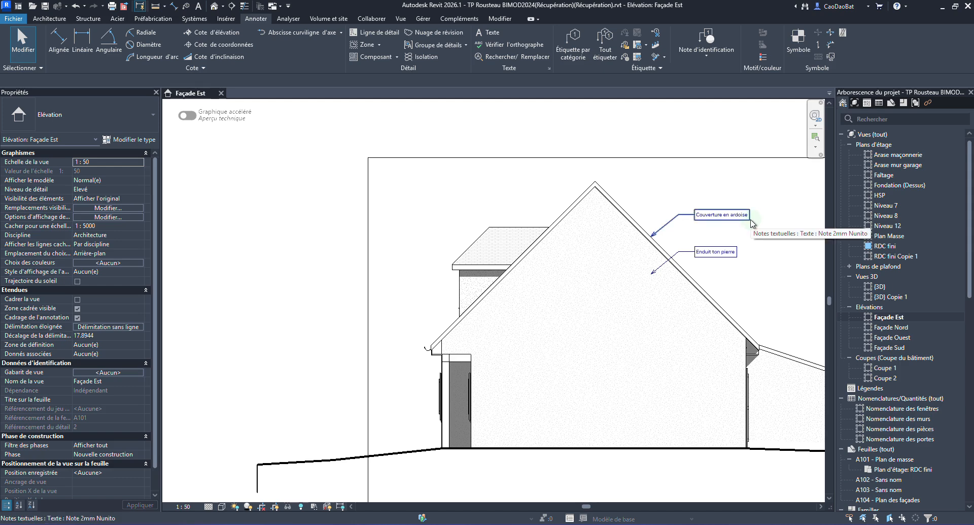
# Step: Select both material notes and turn off Afficher le cadre in the Note 2mm Nunito type
pyautogui.moveTo(771, 193); pyautogui.dragTo(728, 256)
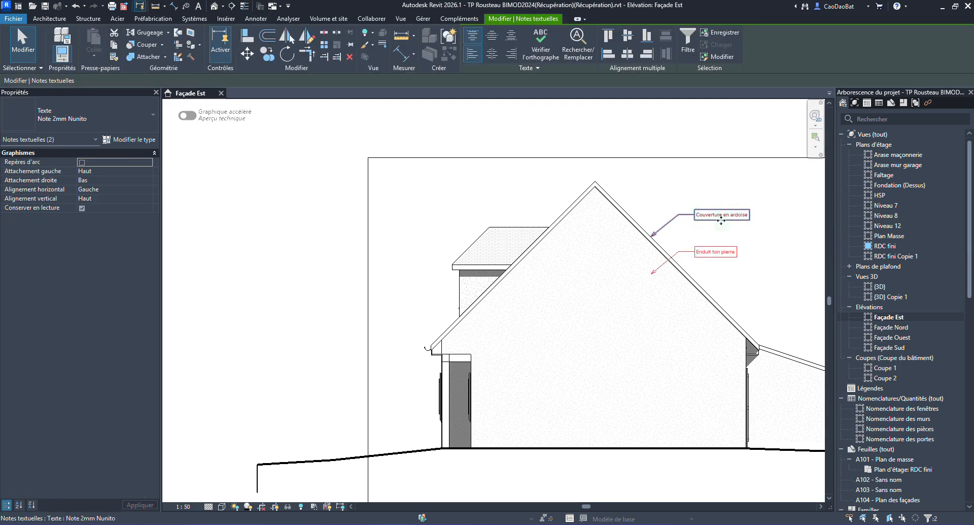
pyautogui.click(127, 140)
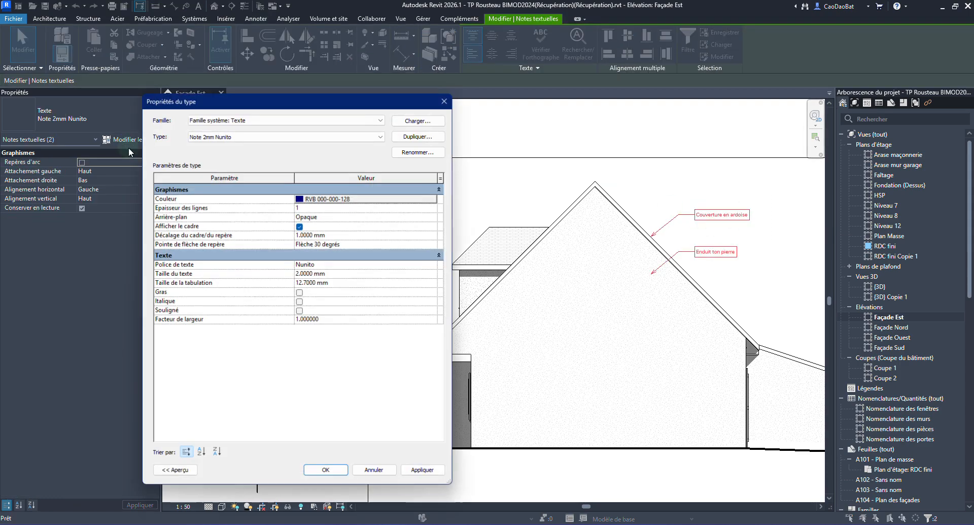
pyautogui.click(300, 225)
pyautogui.click(424, 470)
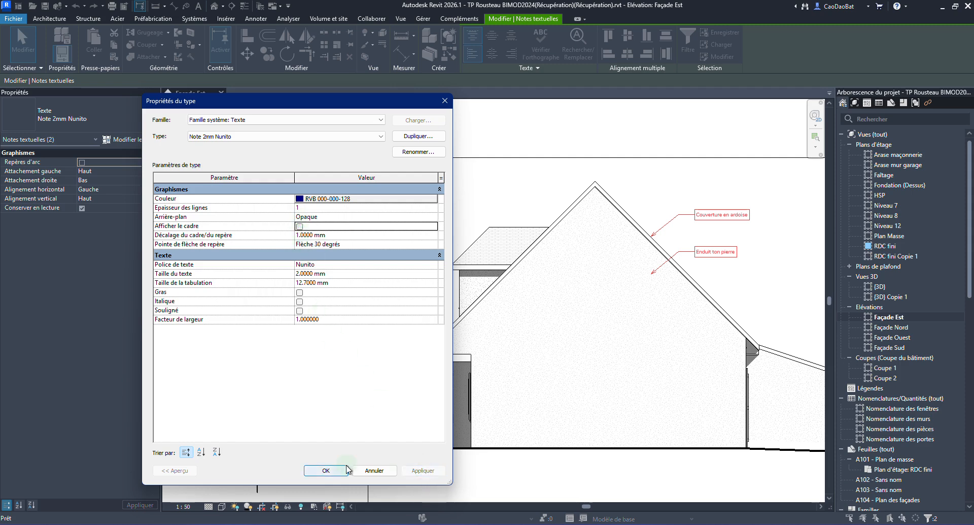
pyautogui.click(325, 471)
pyautogui.click(693, 198)
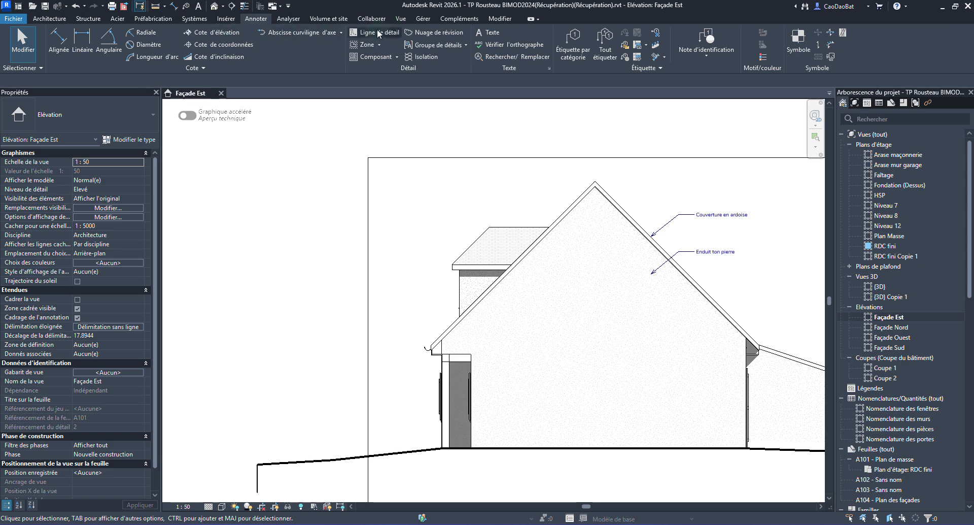
# Step: Draw a horizontal <Lignes fines> detail line outward from the main ridge, and pull its ridge end back to leave it about 5.56 m long
pyautogui.click(358, 34)
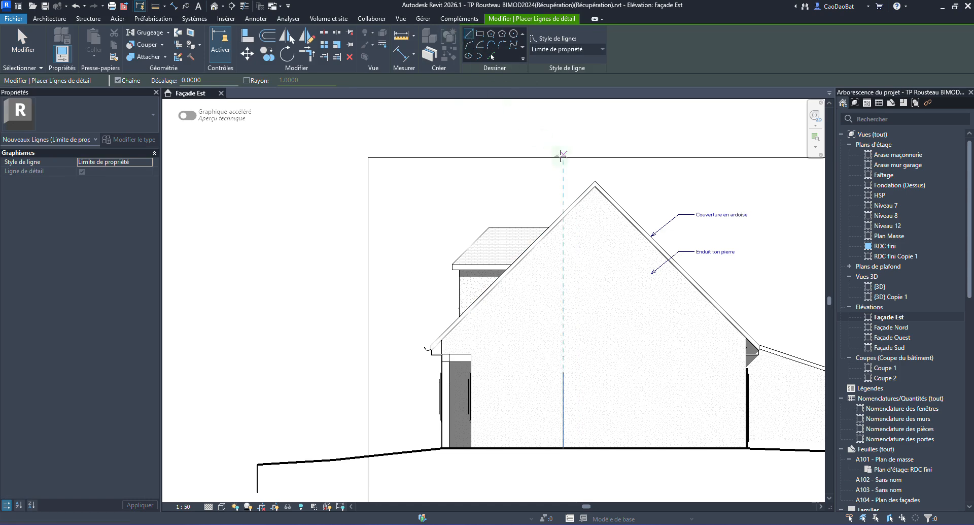
pyautogui.click(257, 19)
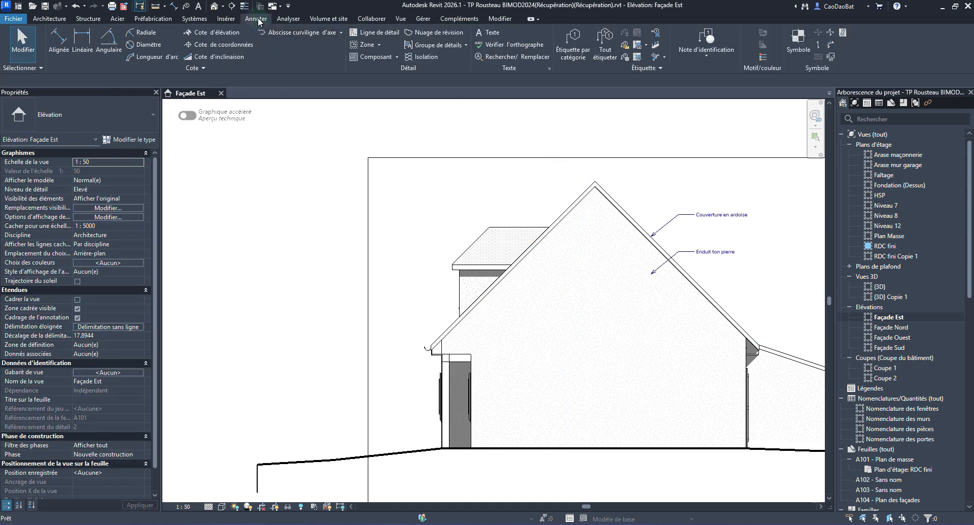
pyautogui.click(376, 33)
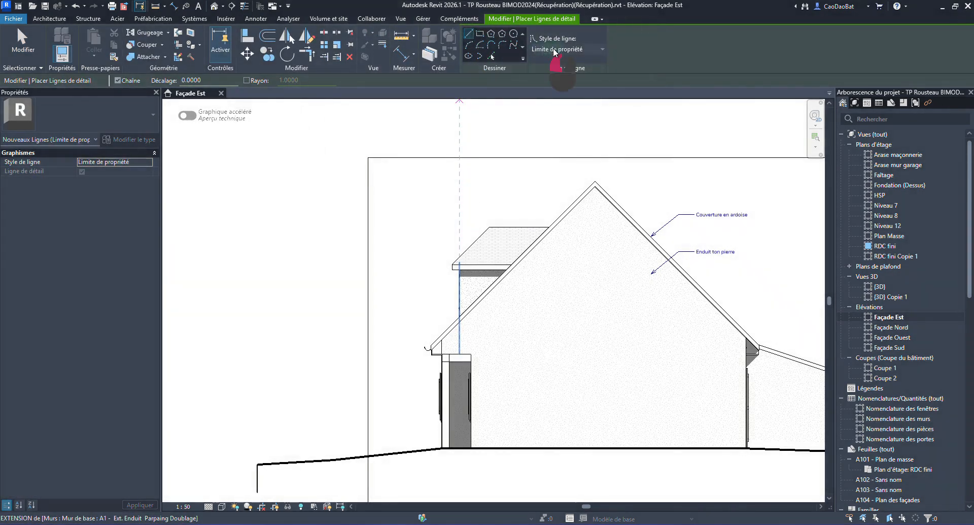
pyautogui.click(554, 50)
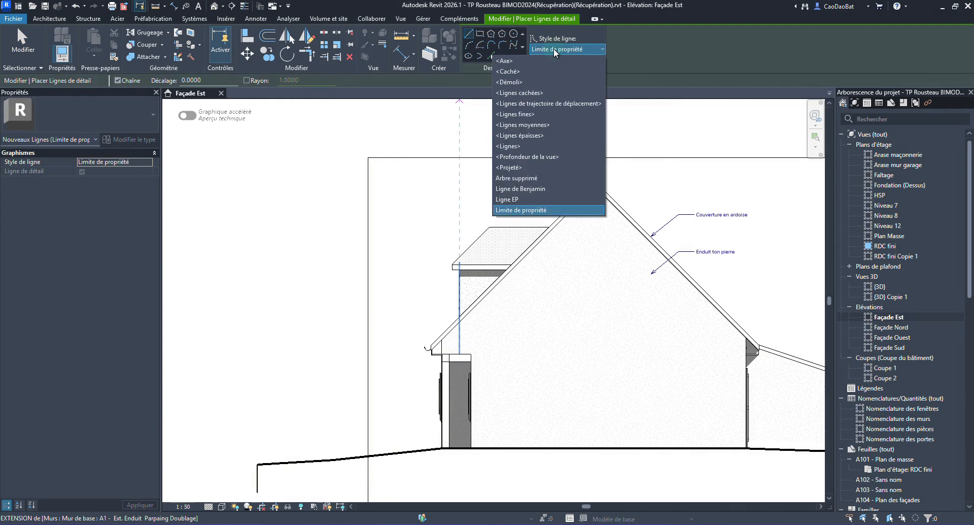
pyautogui.click(531, 115)
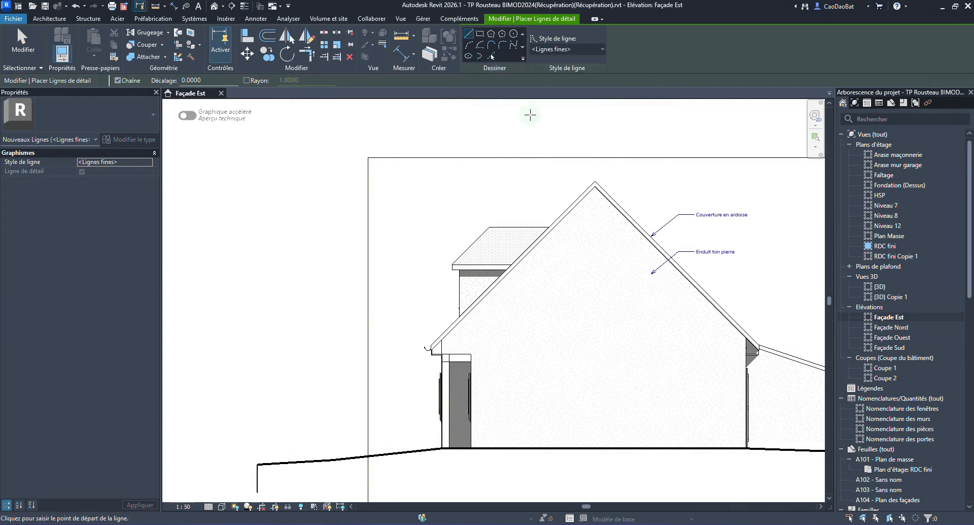
pyautogui.click(595, 181)
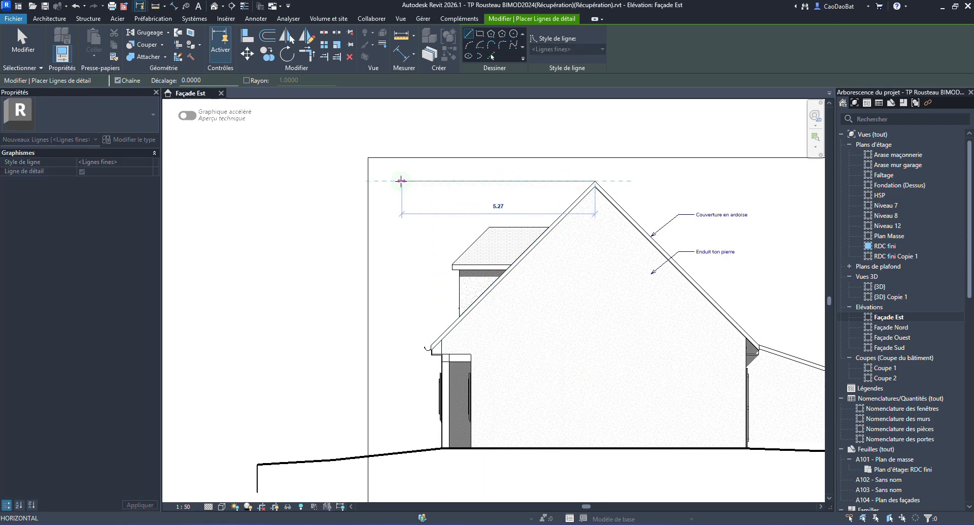
pyautogui.click(377, 180)
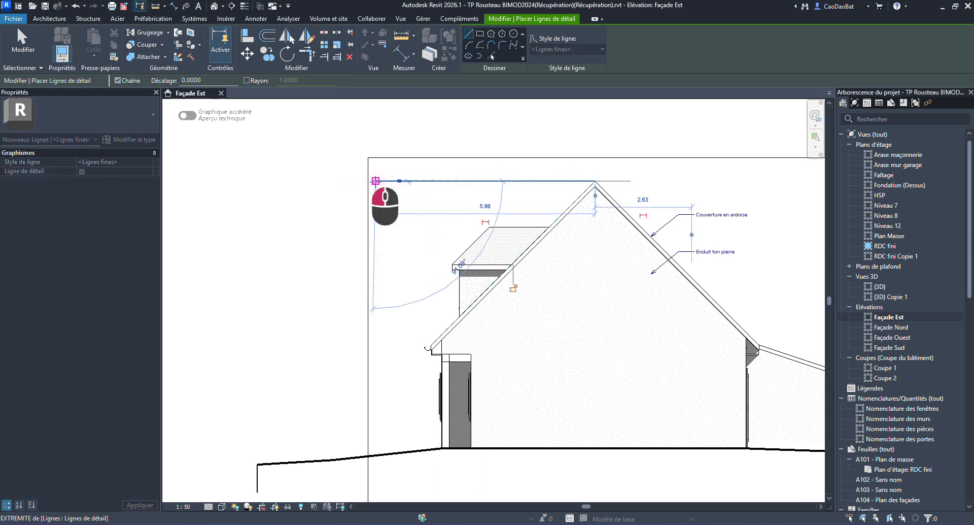
pyautogui.press('Escape')
pyautogui.press('Escape')
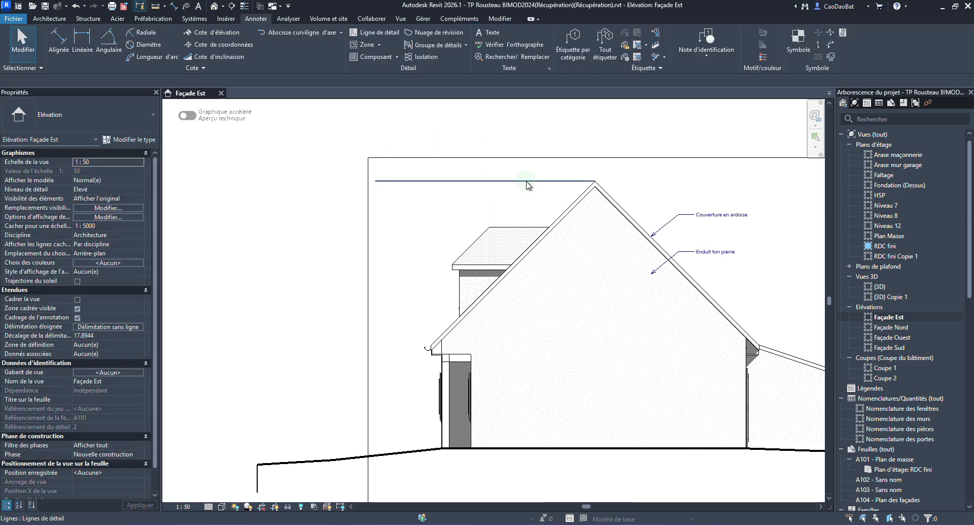
pyautogui.click(570, 181)
pyautogui.moveTo(595, 181); pyautogui.dragTo(580, 181)
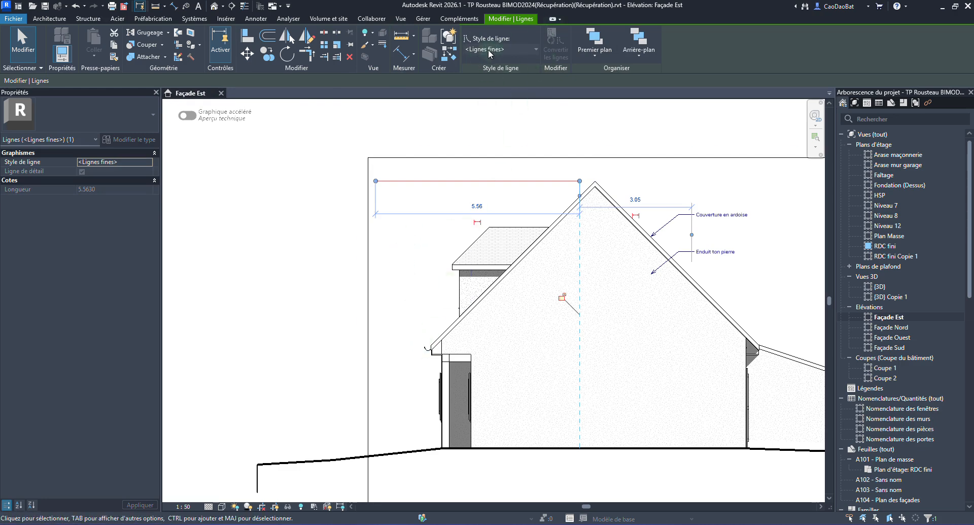
# Step: Draw a horizontal <Lignes fines> detail line from the left eave to align with the ridge line's outer end, and shorten it at the eave
pyautogui.click(256, 19)
pyautogui.click(376, 33)
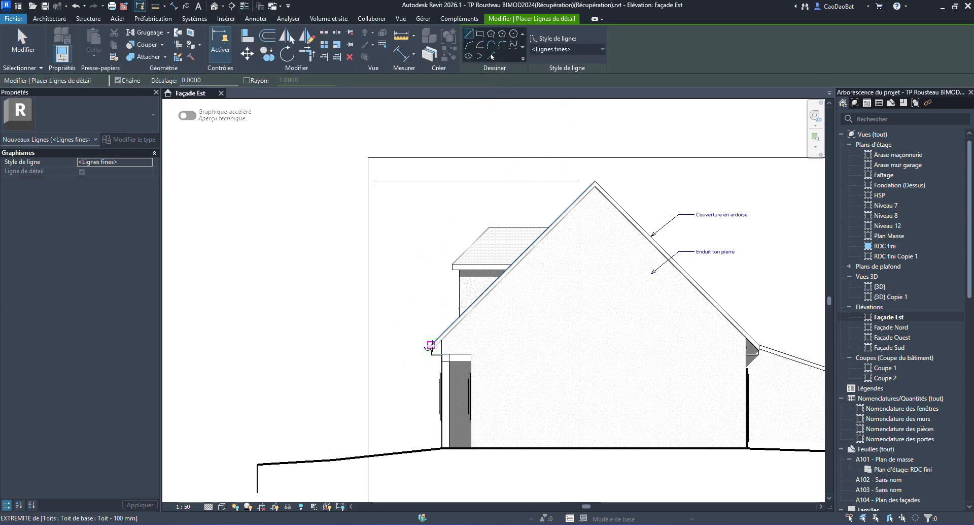
pyautogui.click(430, 345)
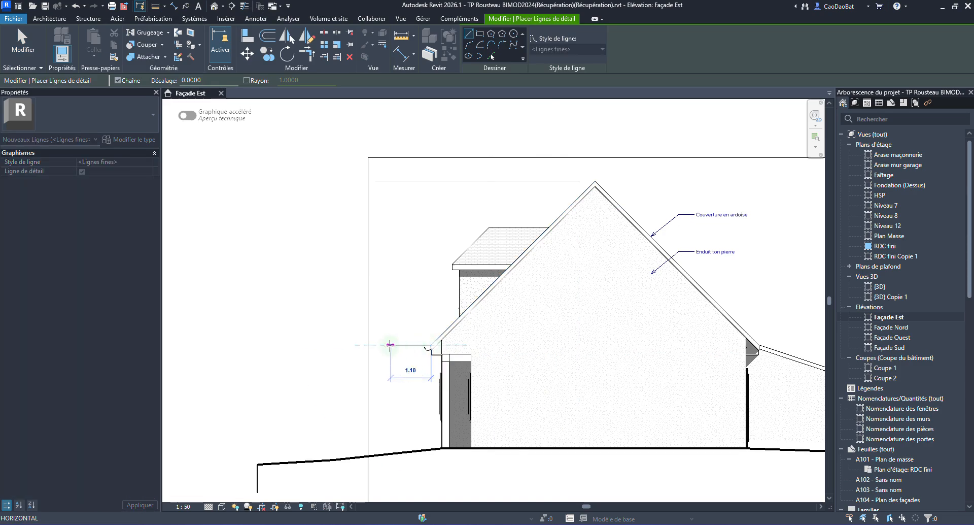
pyautogui.click(376, 345)
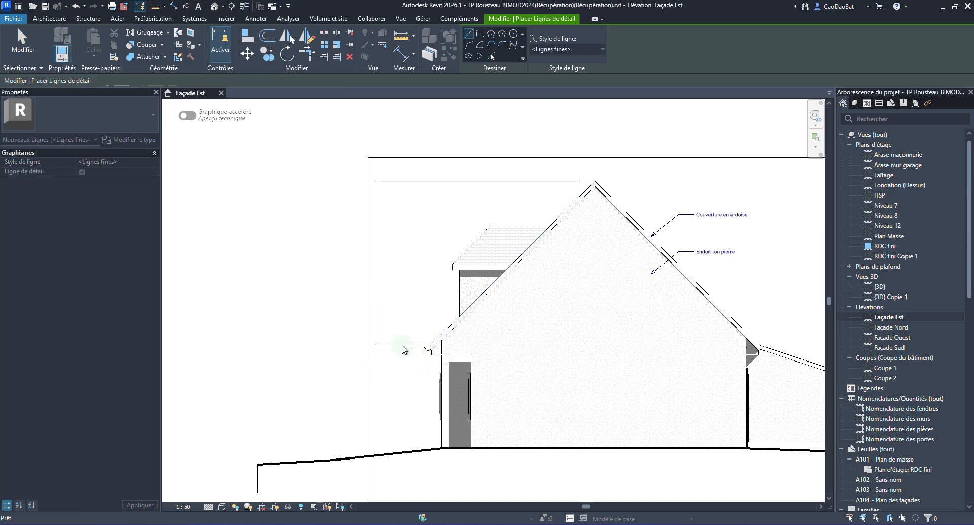
pyautogui.press('Escape')
pyautogui.press('Escape')
pyautogui.click(431, 345)
pyautogui.moveTo(431, 345); pyautogui.dragTo(416, 345)
pyautogui.click(411, 398)
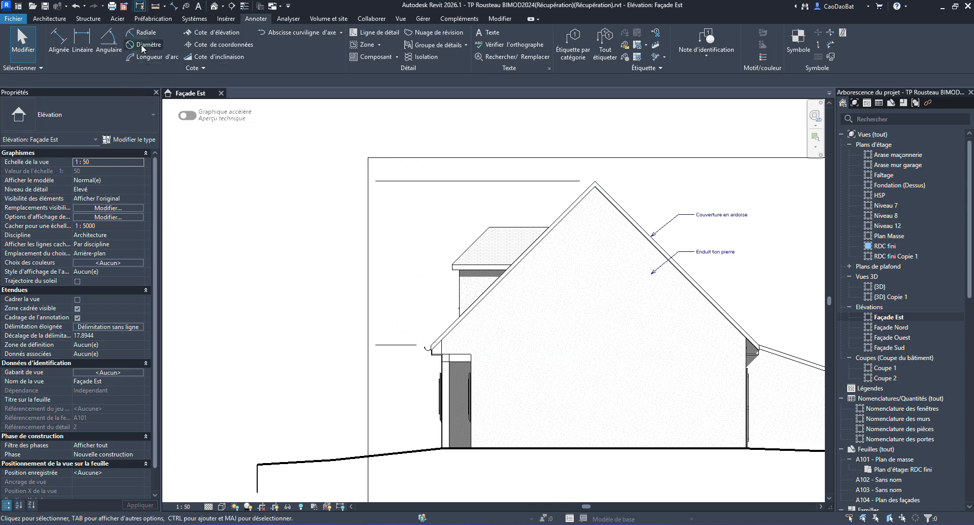
# Step: Place a Cible(Projet) spot elevation on the ridge detail line, with its bent leader and target symbol below the line
pyautogui.click(220, 34)
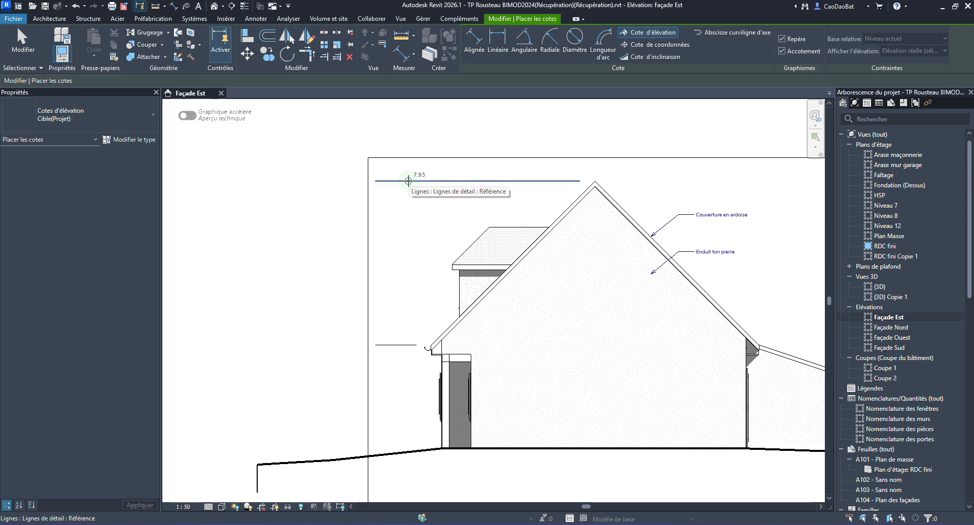
pyautogui.click(86, 114)
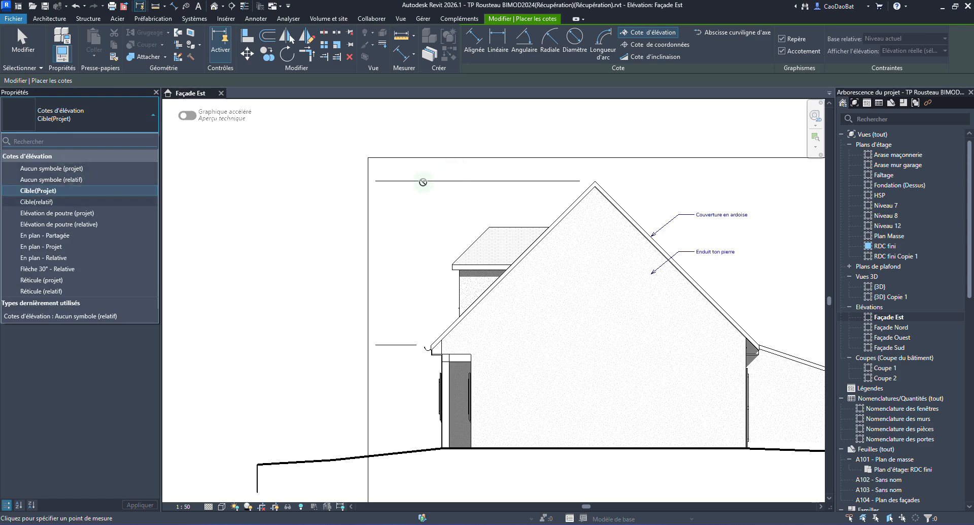
pyautogui.click(77, 118)
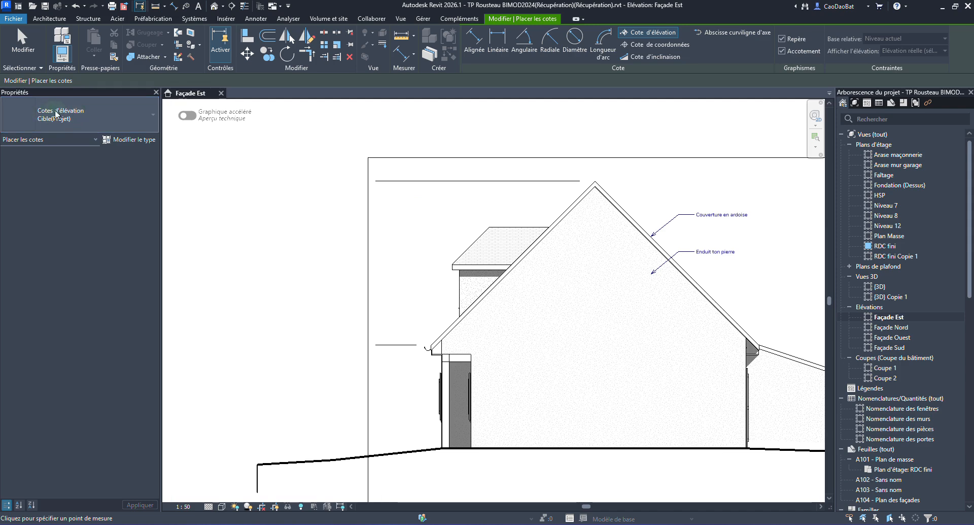
pyautogui.click(438, 181)
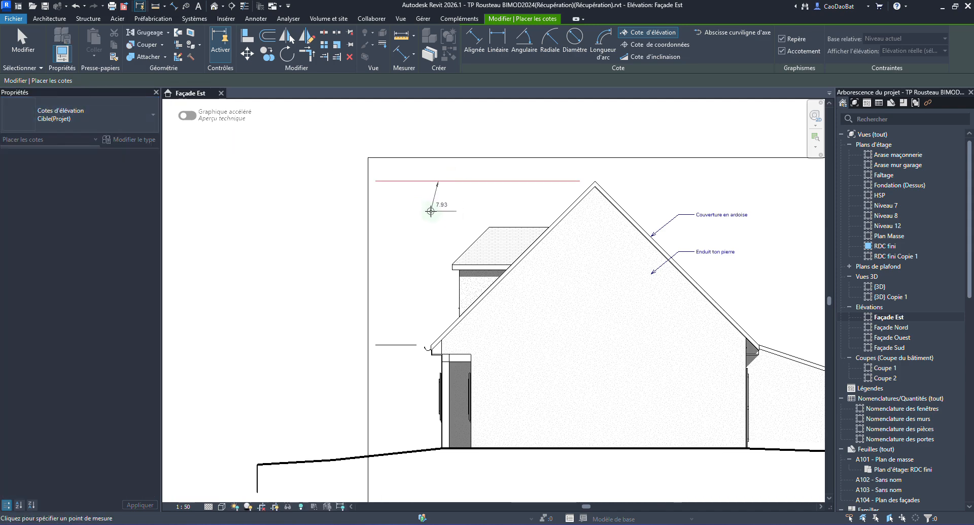
pyautogui.click(409, 210)
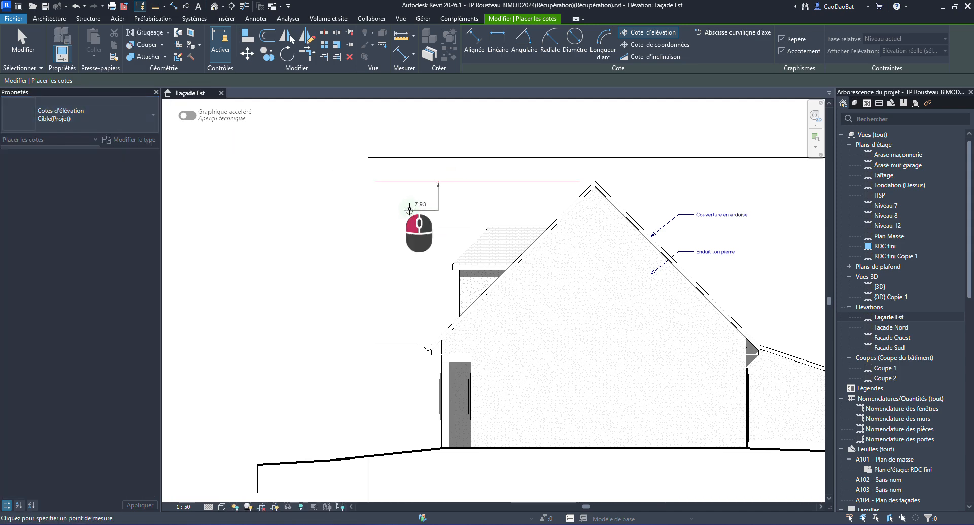
pyautogui.press('Escape')
pyautogui.press('Escape')
# Step: Try moving the ridge detail line below the ground to test its attached spot elevation, and undo the move
pyautogui.scroll(4, 411, 215)
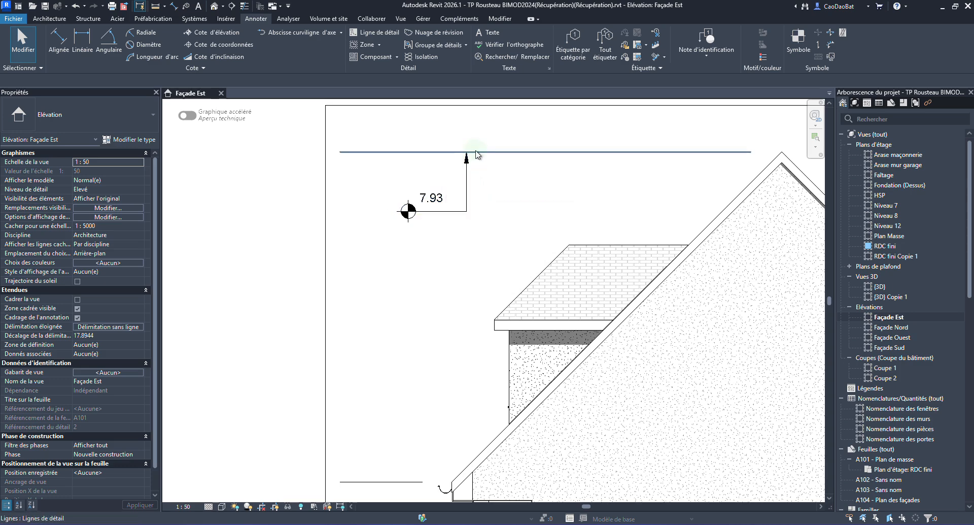
pyautogui.scroll(-4, 462, 164)
pyautogui.click(462, 163)
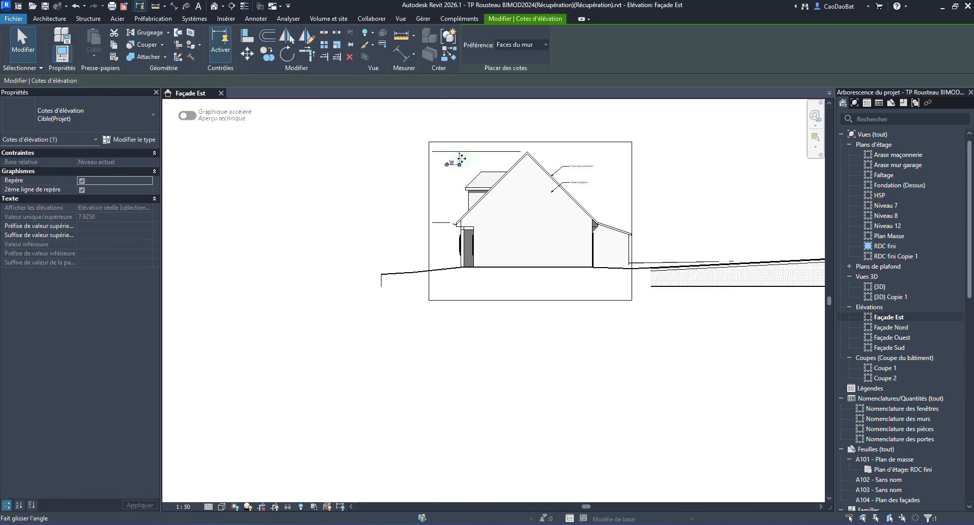
pyautogui.click(459, 152)
pyautogui.moveTo(480, 151); pyautogui.dragTo(476, 290)
pyautogui.moveTo(482, 279); pyautogui.dragTo(482, 278)
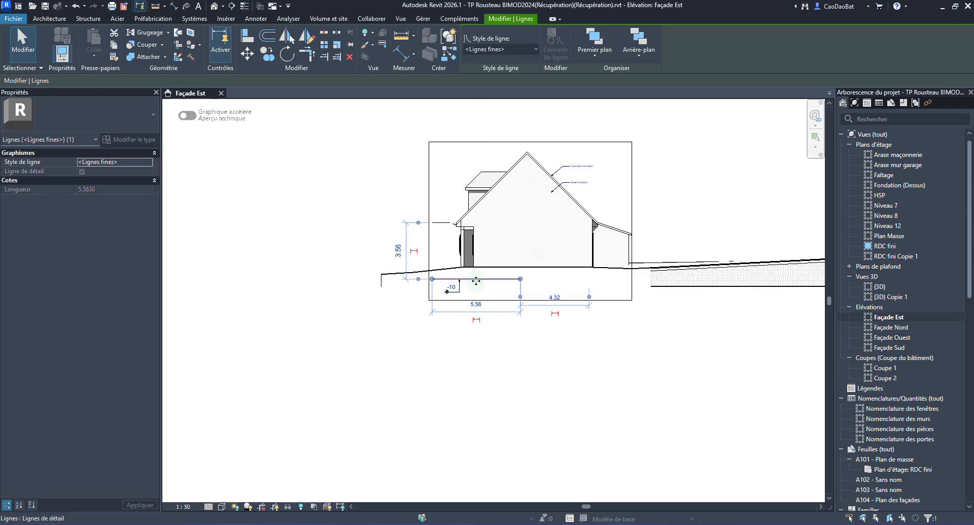
pyautogui.press('ctrl')
pyautogui.press('e')
pyautogui.press('l')
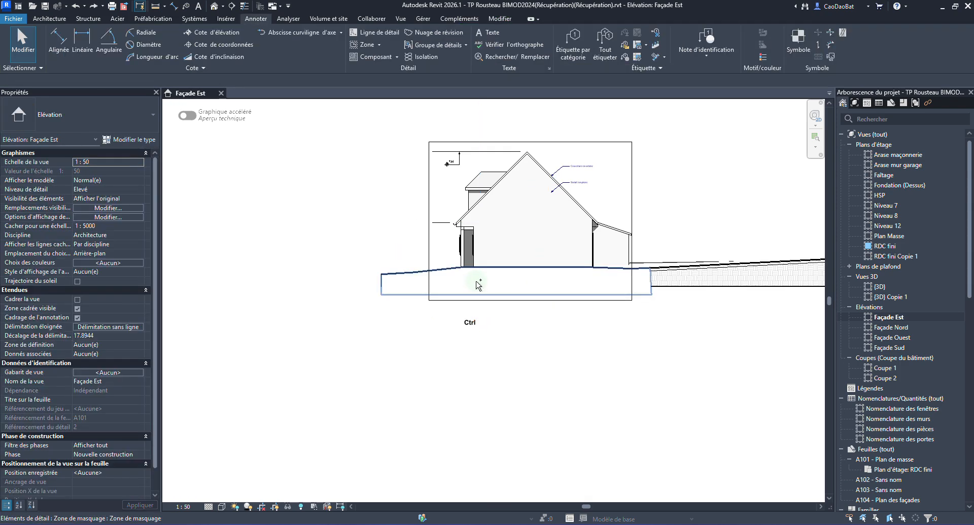
pyautogui.scroll(5, 447, 182)
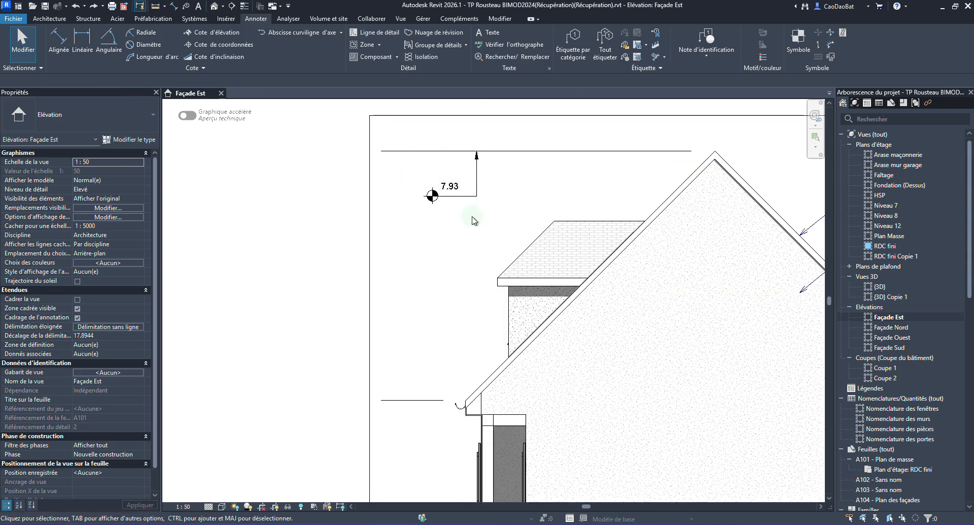
# Step: Delete the spot elevation on the ridge reference line and start a new one with the Aucun symbole (projet) type
pyautogui.click(432, 196)
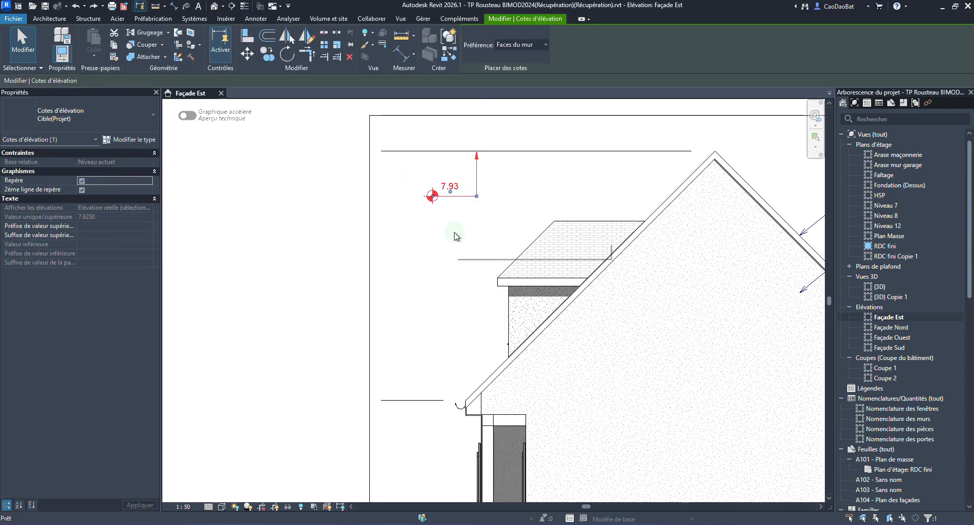
pyautogui.press('Delete')
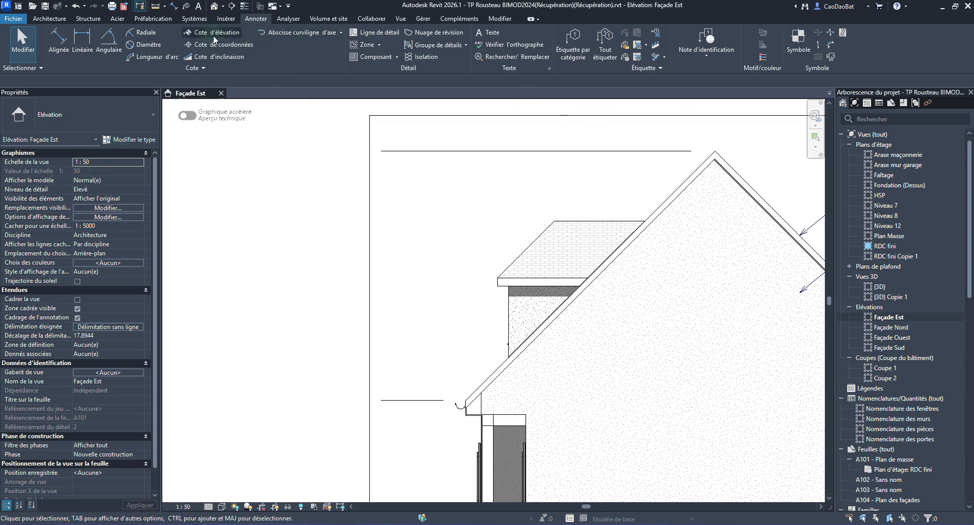
pyautogui.click(264, 20)
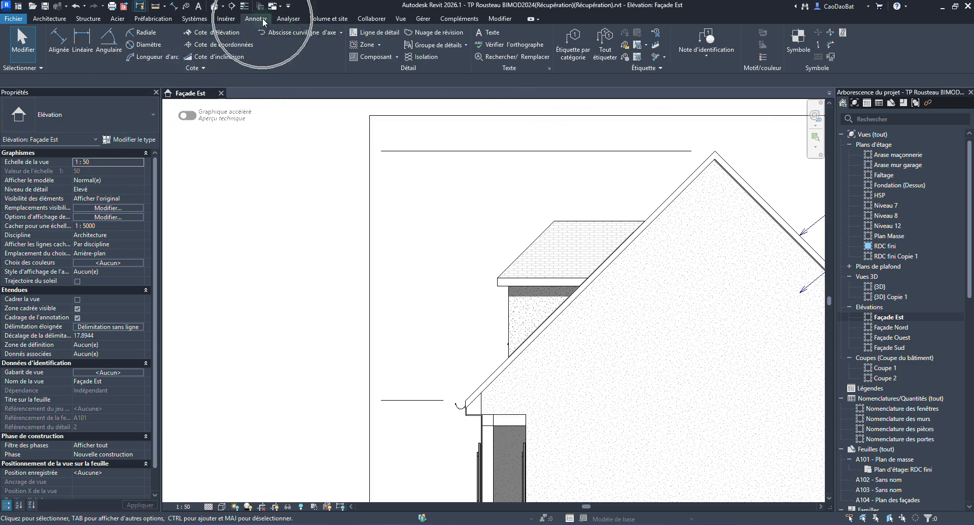
pyautogui.click(183, 34)
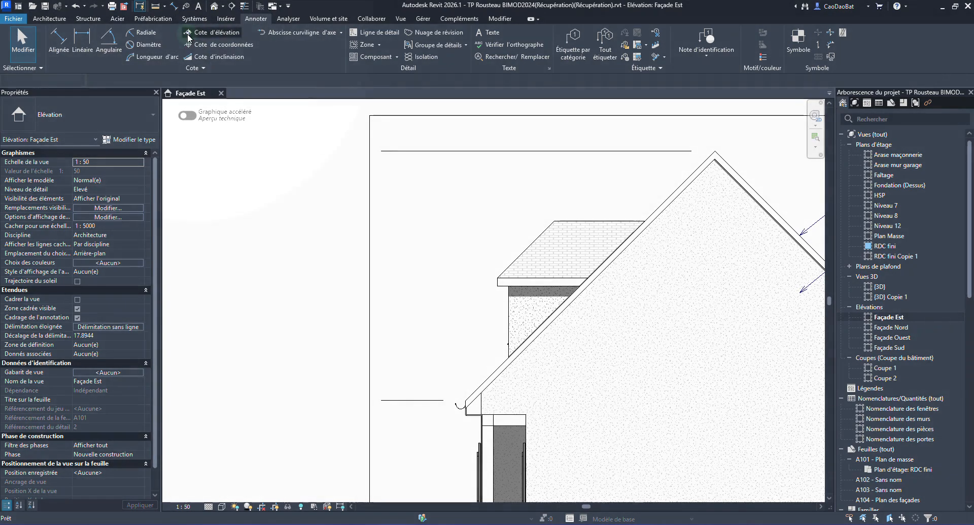
pyautogui.click(104, 123)
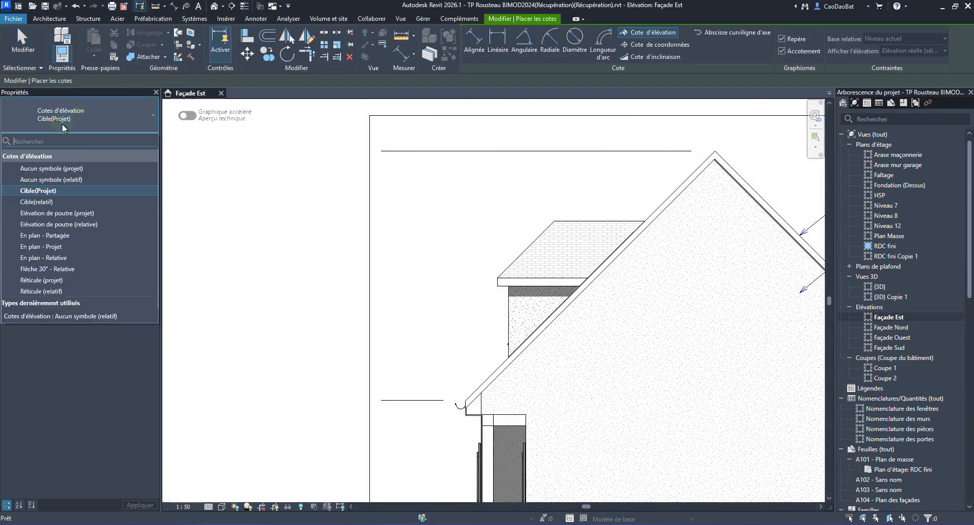
pyautogui.click(67, 169)
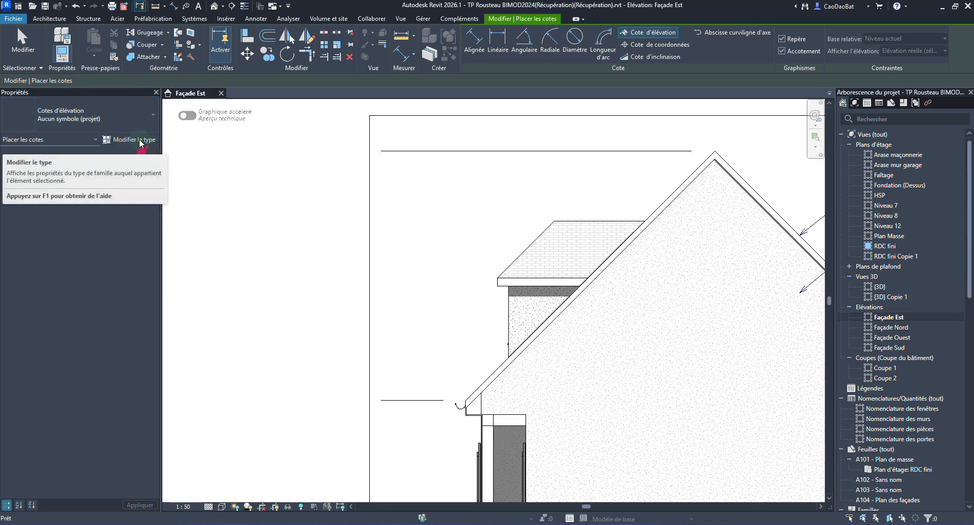
# Step: Duplicate the spot elevation type under the name "Côte elev Nunito 2mm"
pyautogui.click(141, 143)
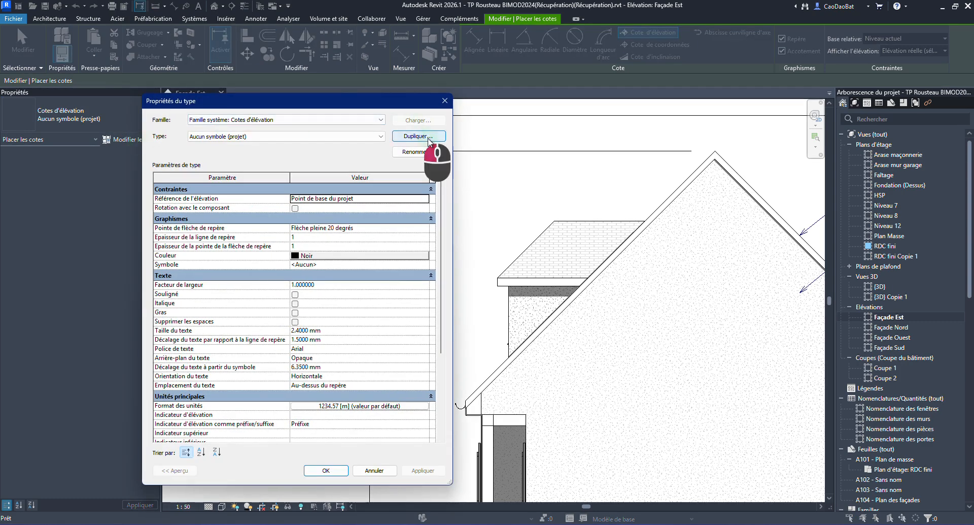
pyautogui.click(429, 137)
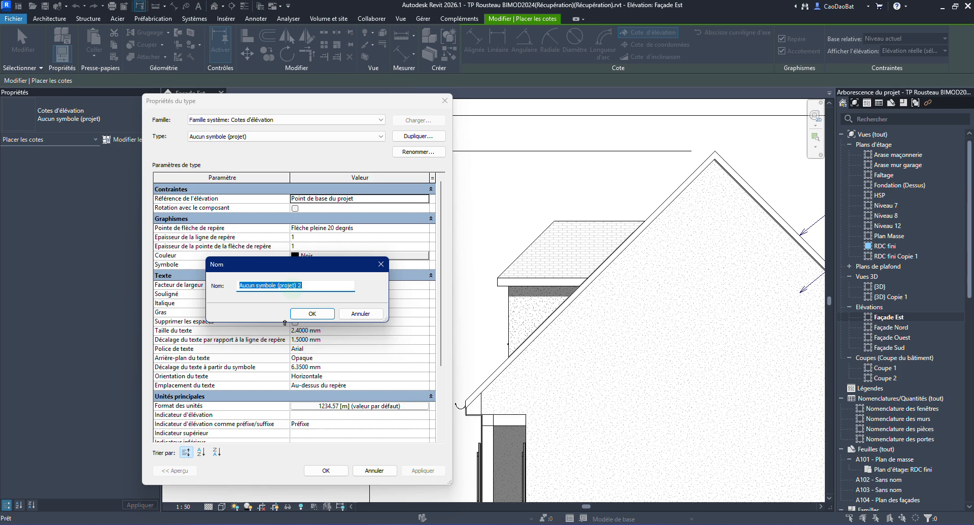
pyautogui.write('Co')
pyautogui.write('te elev')
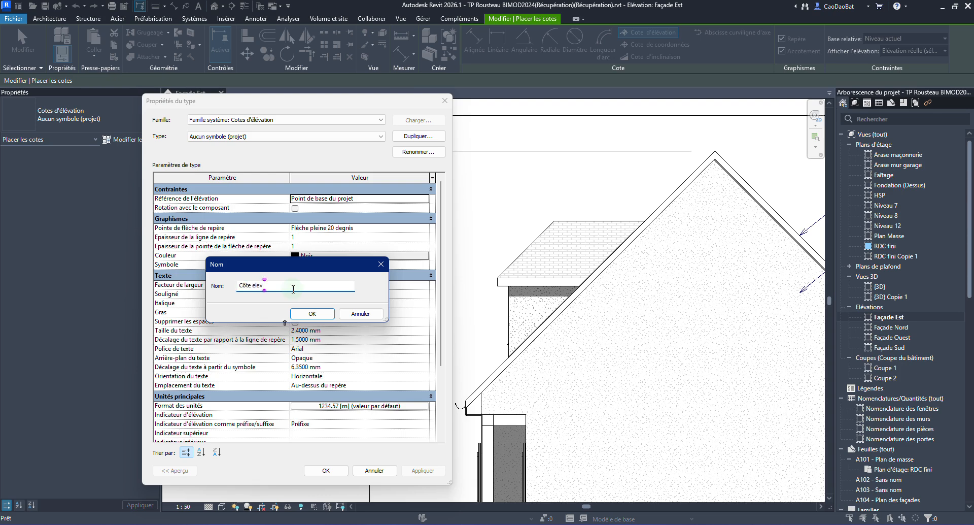
pyautogui.write(' Nunito 2mm')
pyautogui.click(312, 314)
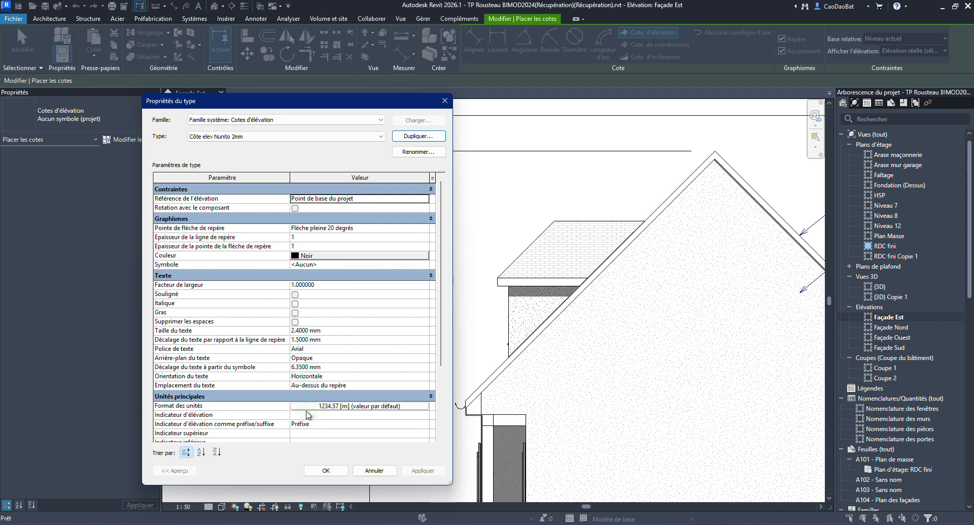
# Step: Set the new spot elevation type's text font to Nunito and apply it
pyautogui.click(310, 349)
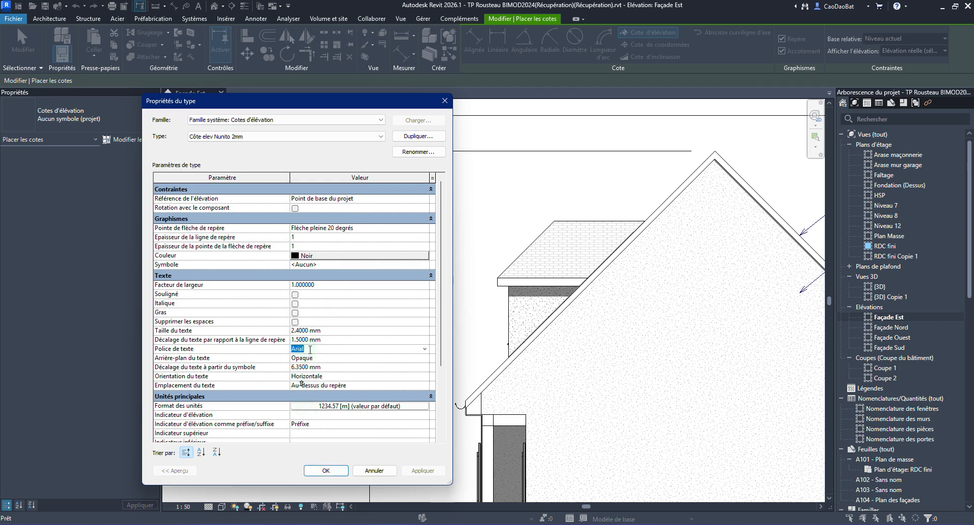
pyautogui.write('Nunito')
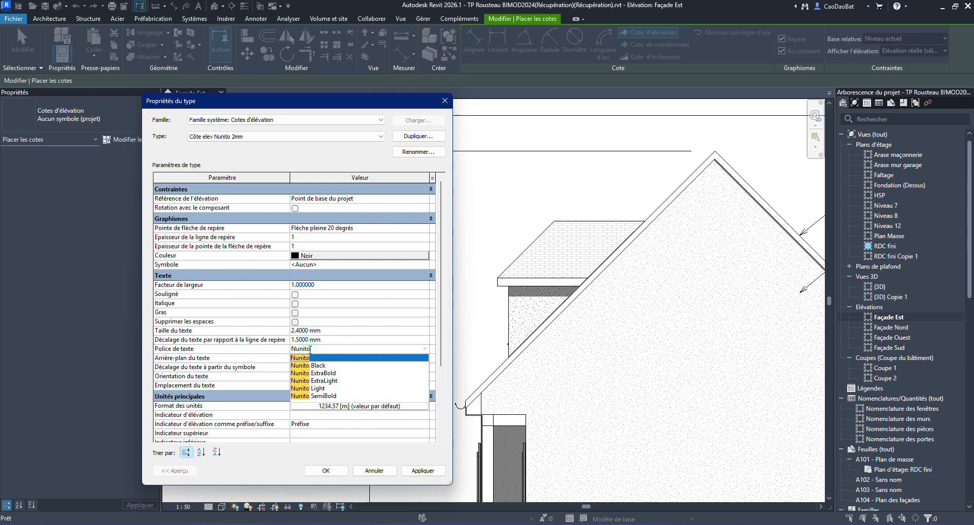
pyautogui.click(422, 470)
pyautogui.click(331, 471)
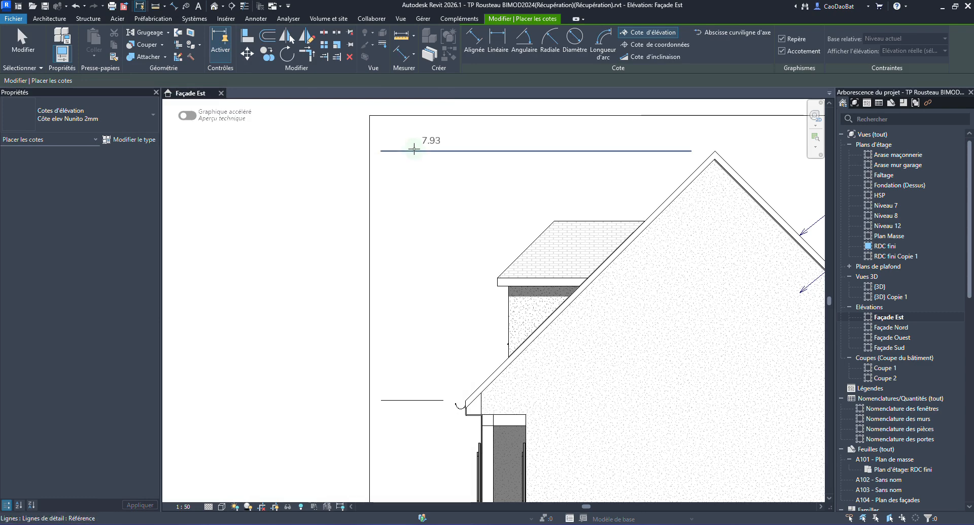
# Step: Set the text size of the Côte elev Nunito 2mm type to 2 mm and enlarge the type properties dialog
pyautogui.click(126, 139)
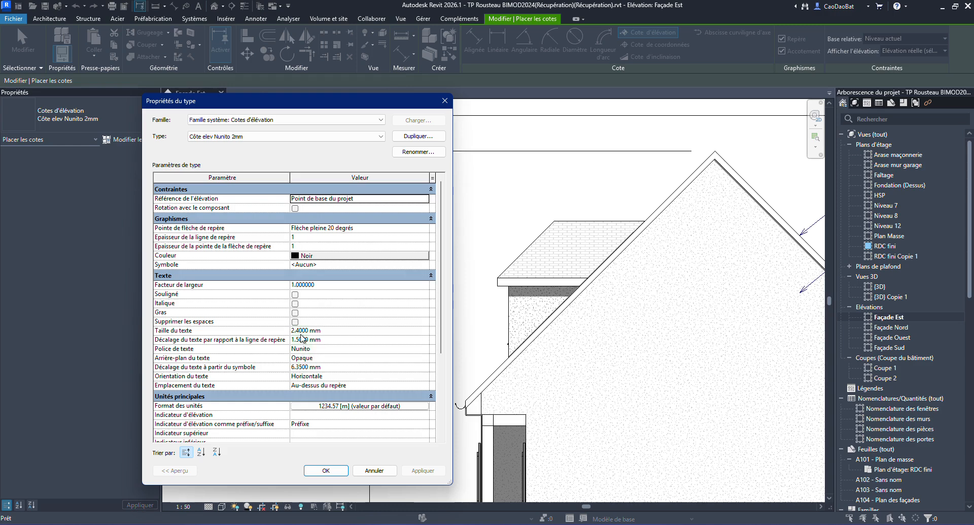
pyautogui.click(300, 330)
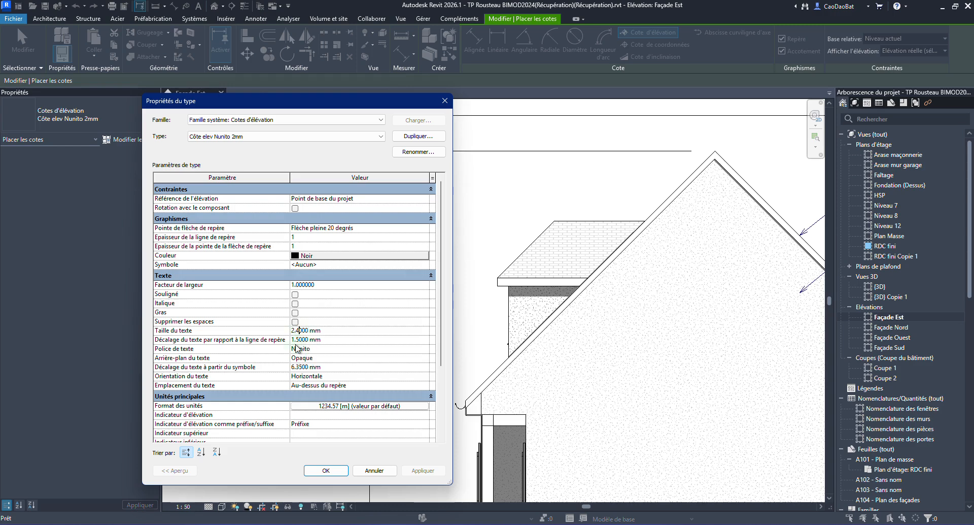
pyautogui.press('BackSpace')
pyautogui.moveTo(350, 101); pyautogui.dragTo(376, 16)
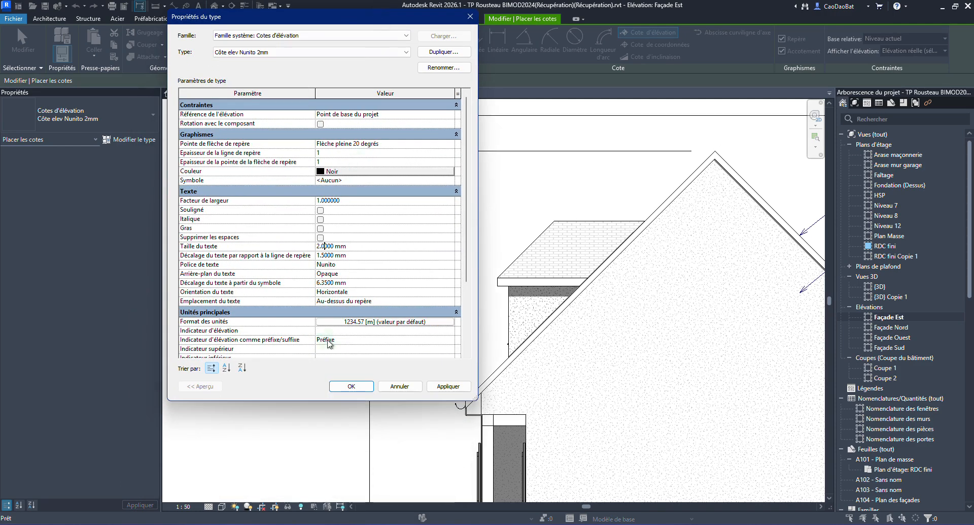
pyautogui.moveTo(296, 400); pyautogui.dragTo(300, 483)
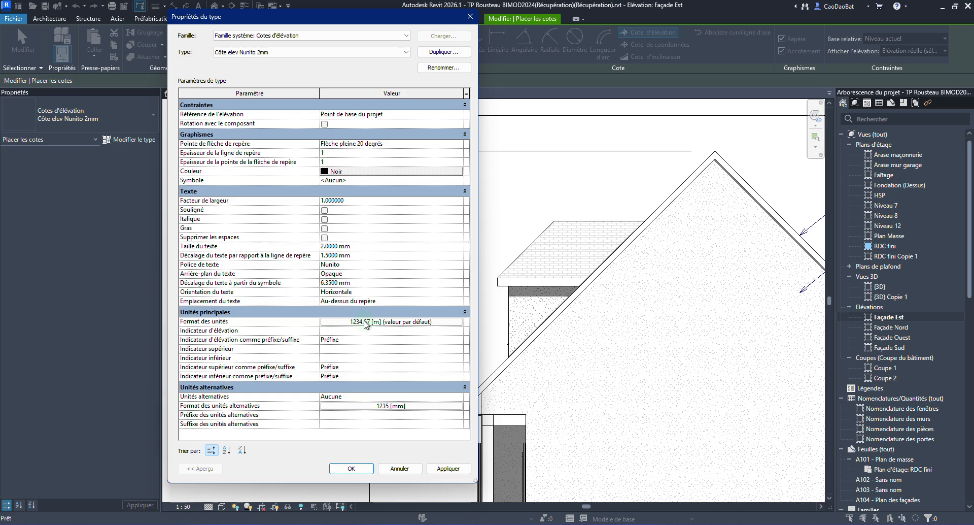
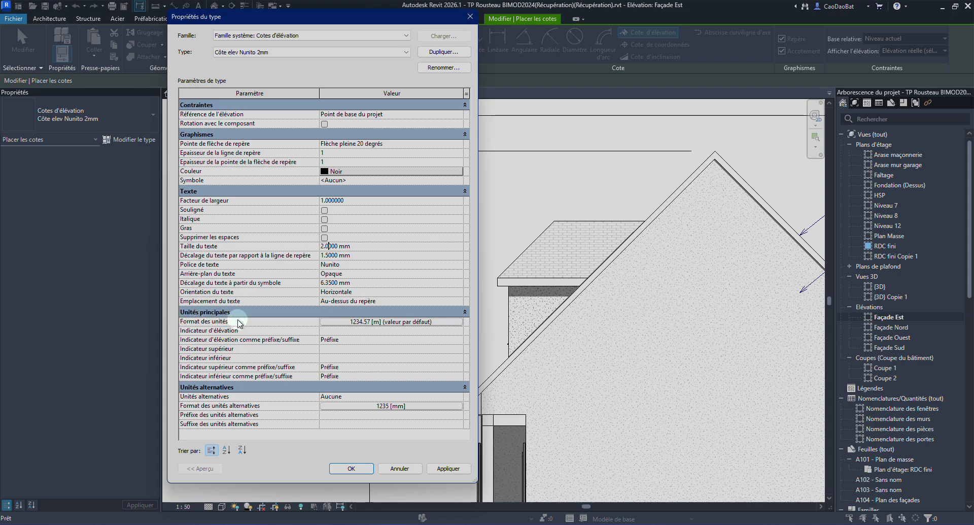
# Step: Override the project settings in the type's primary units format and show the "+" sign for positive values
pyautogui.click(331, 323)
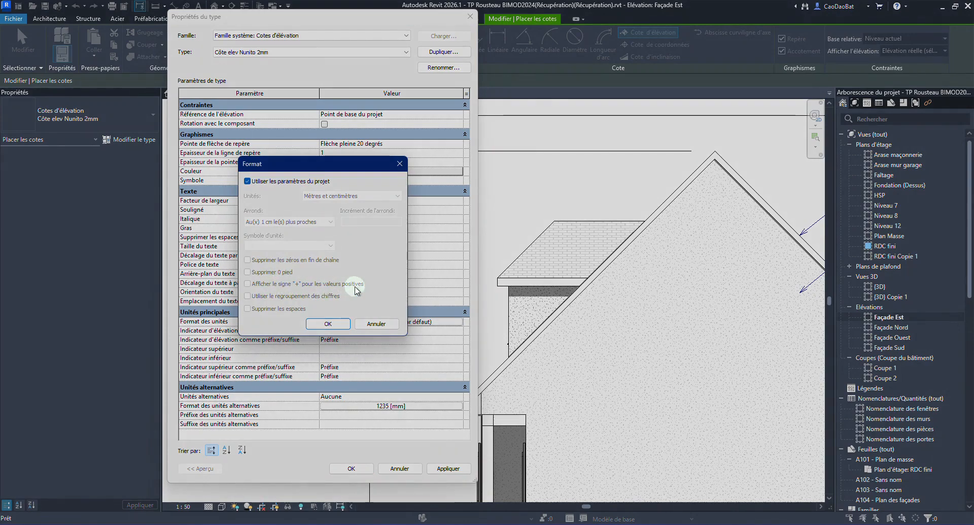
pyautogui.click(248, 182)
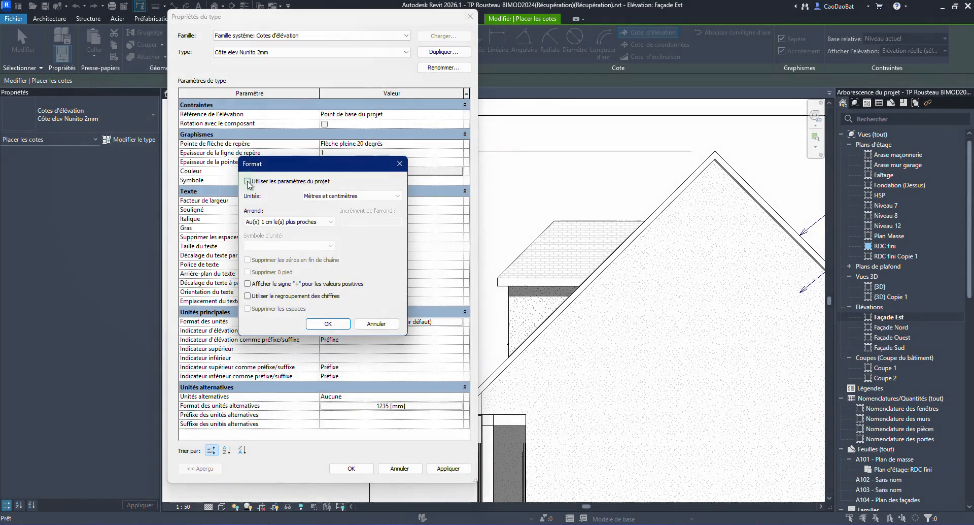
pyautogui.click(247, 285)
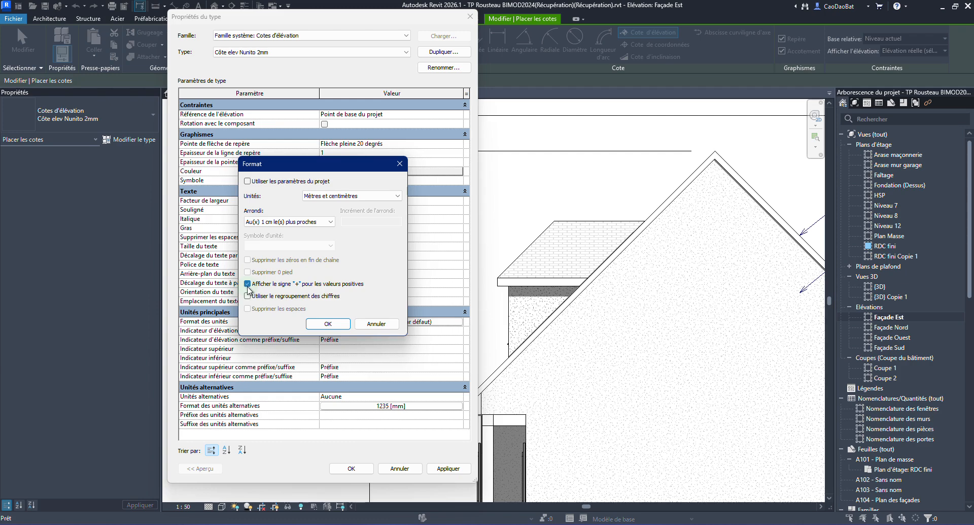
pyautogui.click(328, 323)
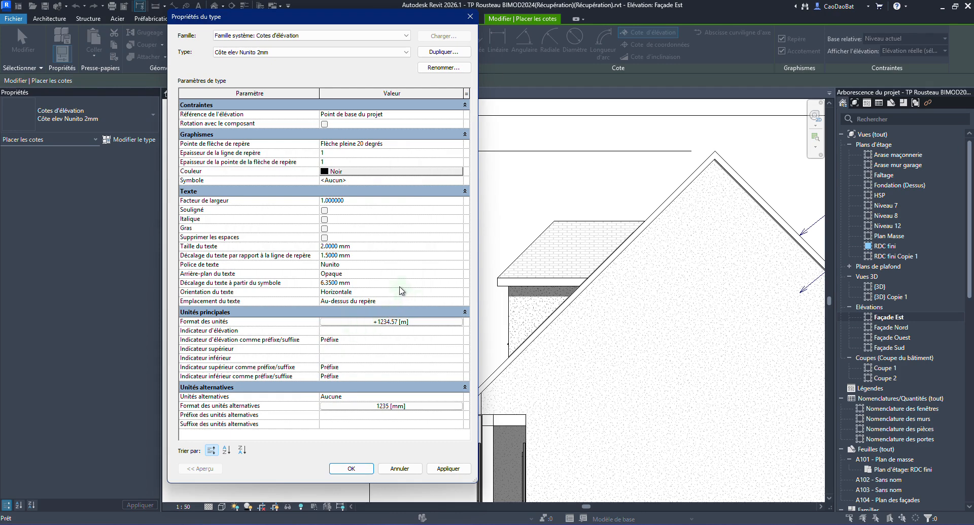
# Step: Set the type's leader arrowhead to Flèche pleine 30 degrés and apply the type changes
pyautogui.click(381, 144)
pyautogui.click(459, 144)
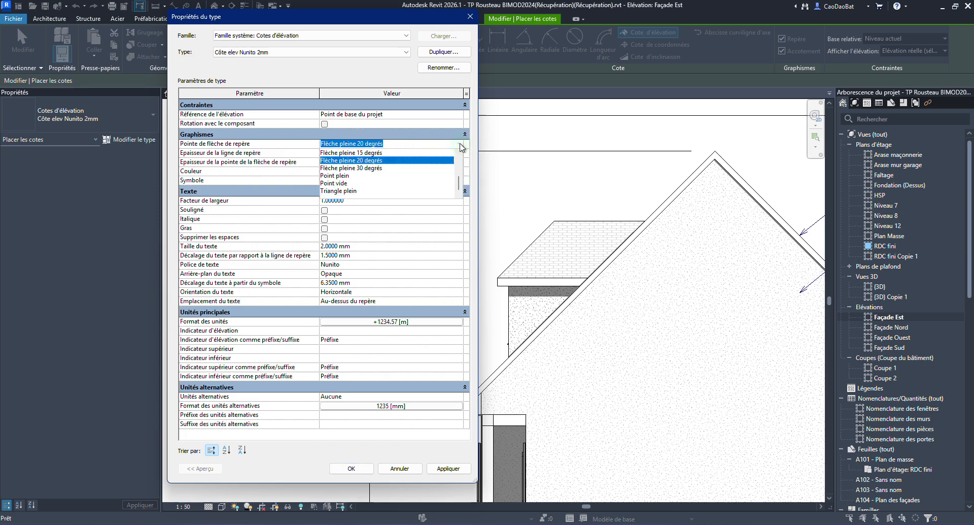
pyautogui.click(364, 168)
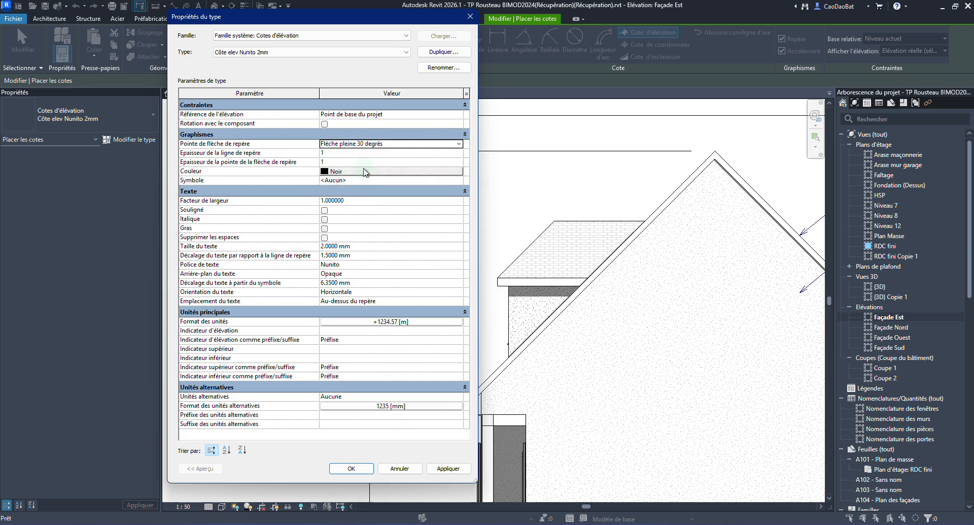
pyautogui.click(446, 468)
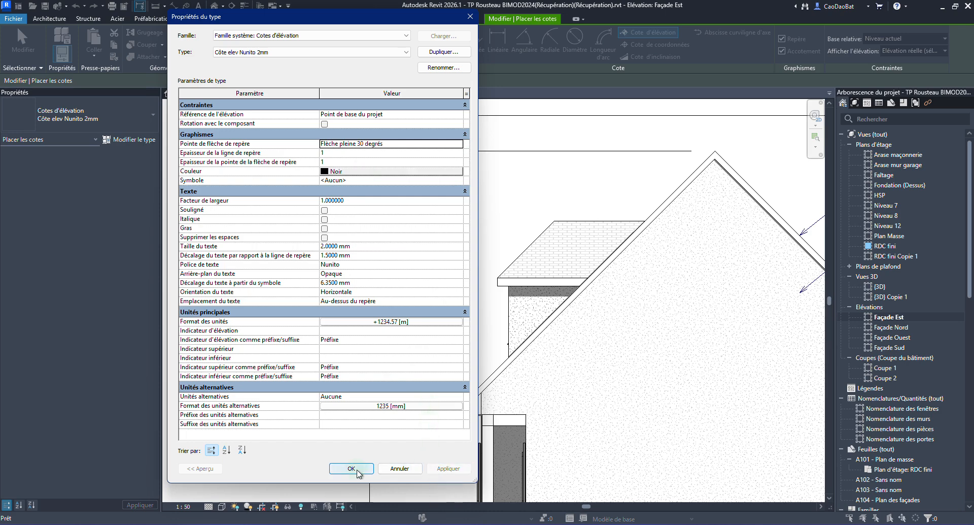
pyautogui.click(352, 468)
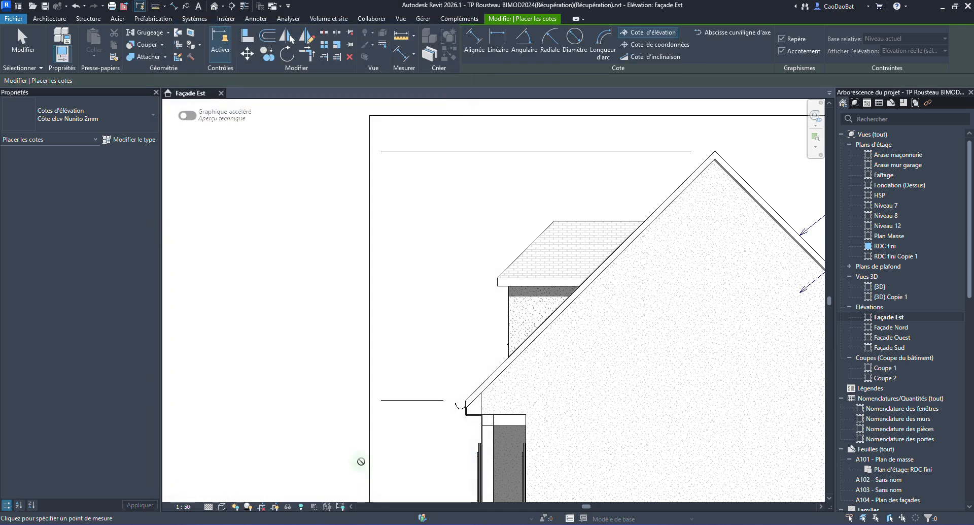
# Step: Place a spot elevation on the upper reference line at ridge height, with its leader above the line and its shoulder extending left
pyautogui.click(441, 153)
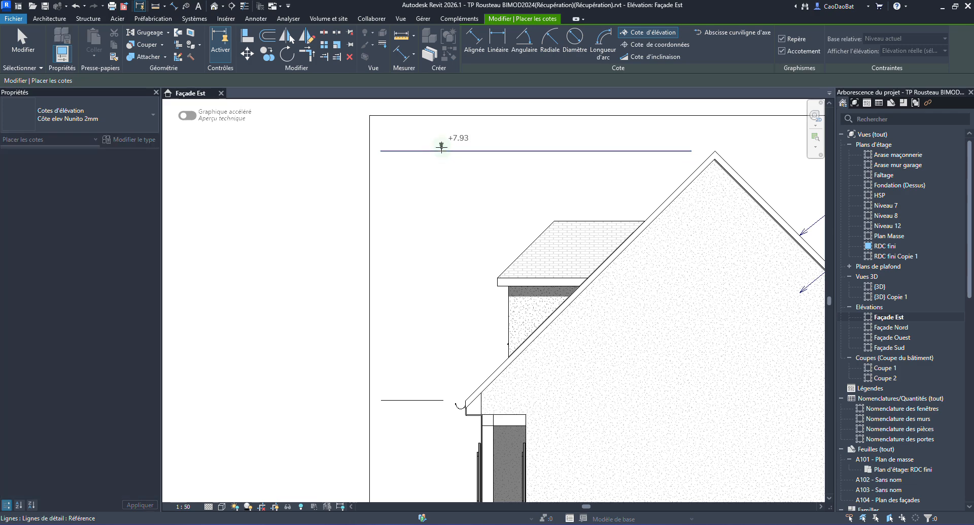
pyautogui.click(441, 132)
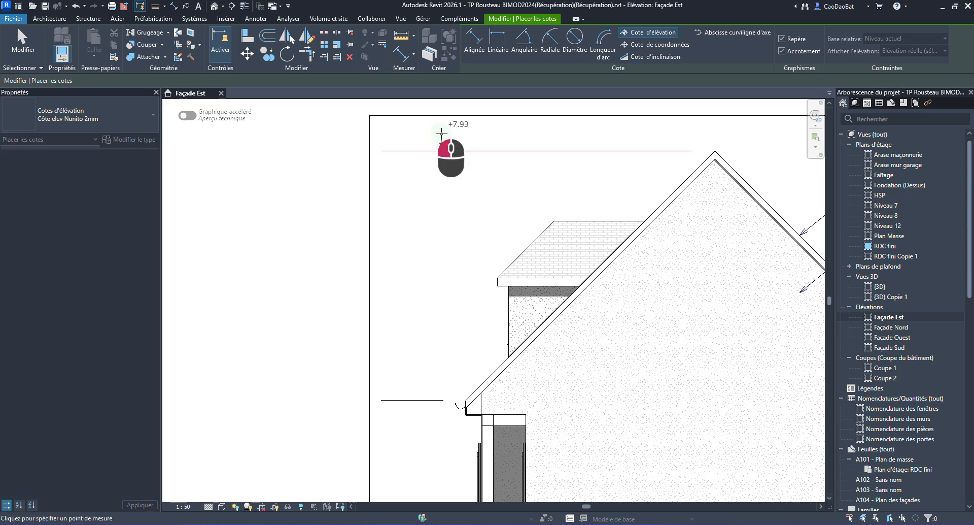
pyautogui.click(384, 134)
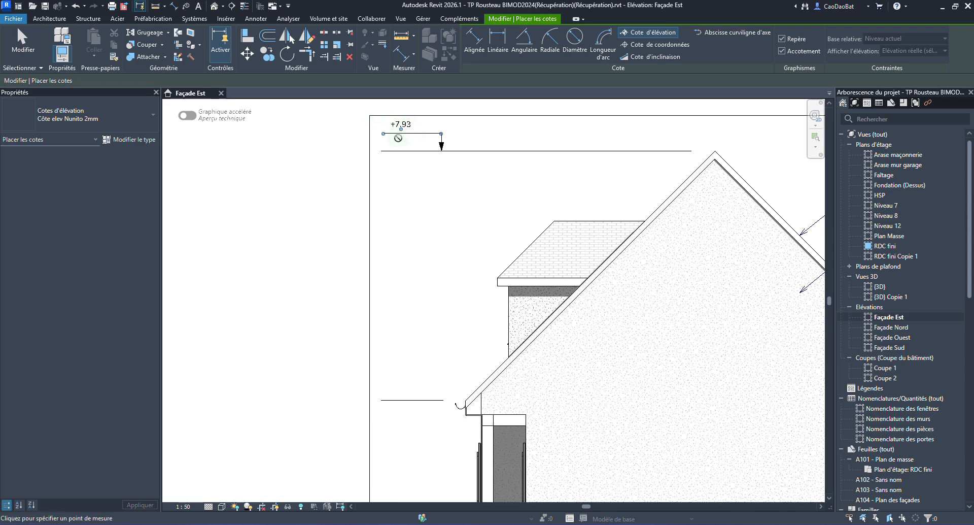
pyautogui.press('Escape')
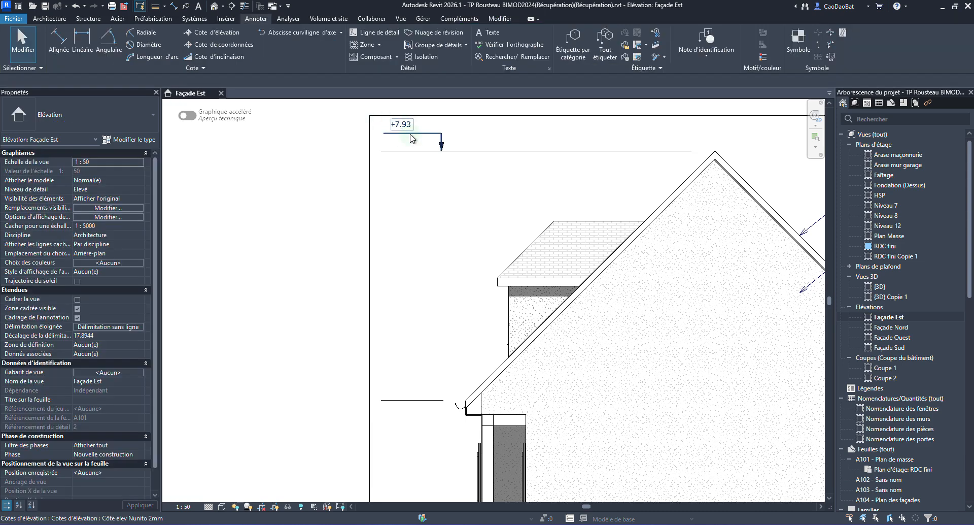
# Step: Add the upper value prefix "Faîtage" to the ridge spot elevation
pyautogui.click(411, 138)
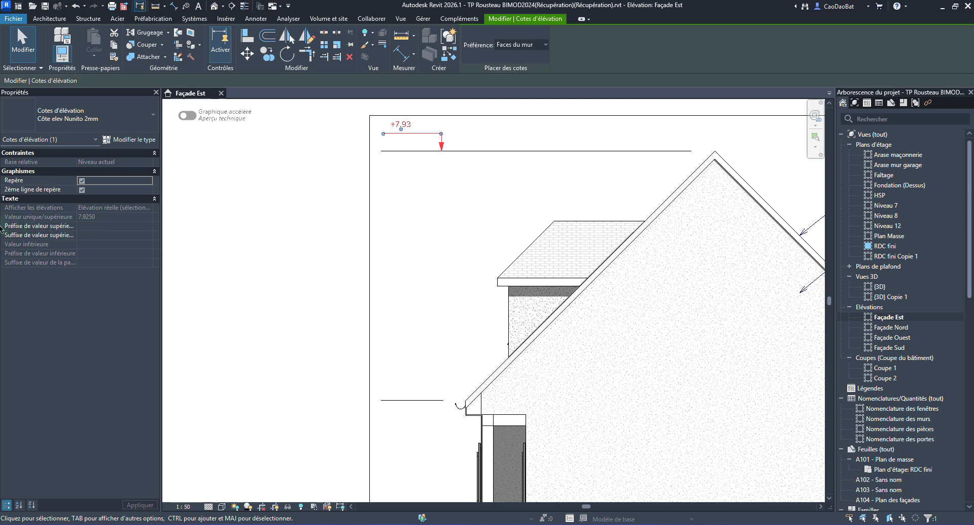
pyautogui.press('ctrl')
pyautogui.press('ctrl')
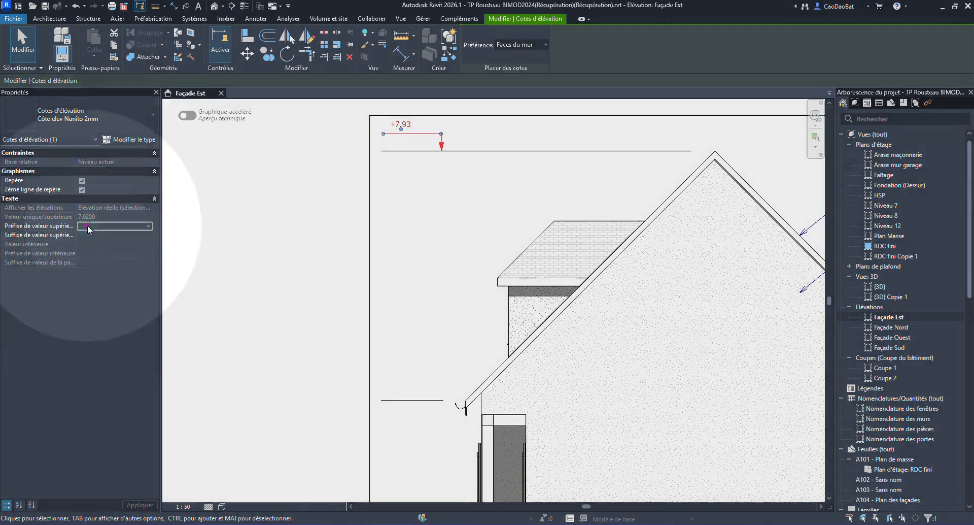
pyautogui.click(91, 225)
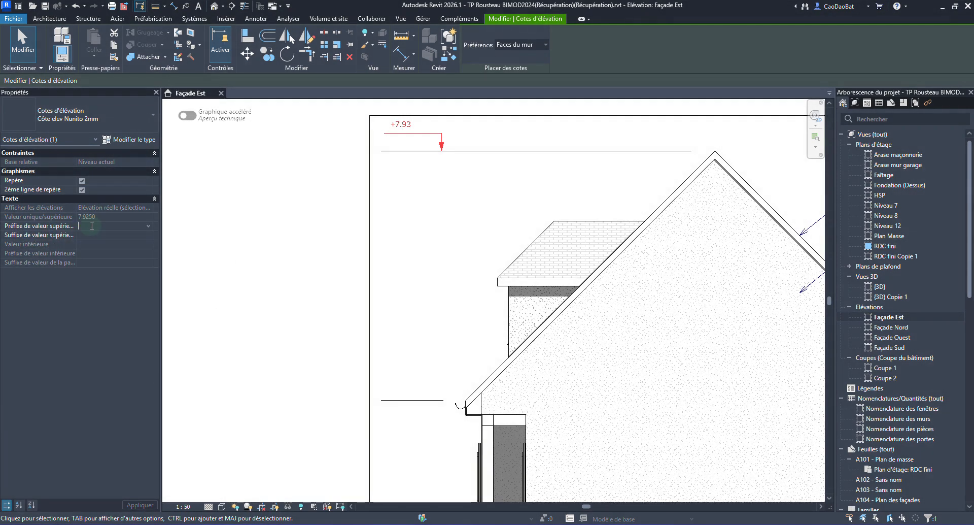
pyautogui.write('Faîtage')
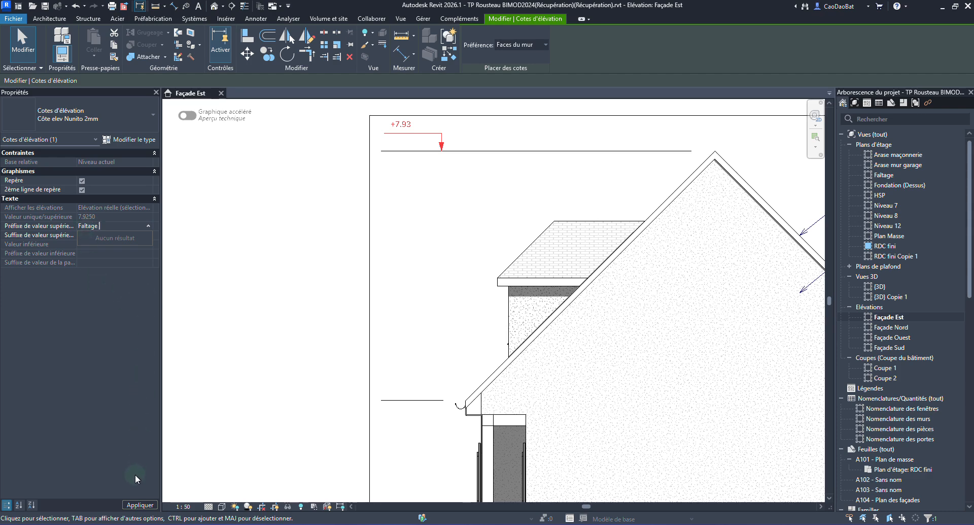
pyautogui.click(214, 335)
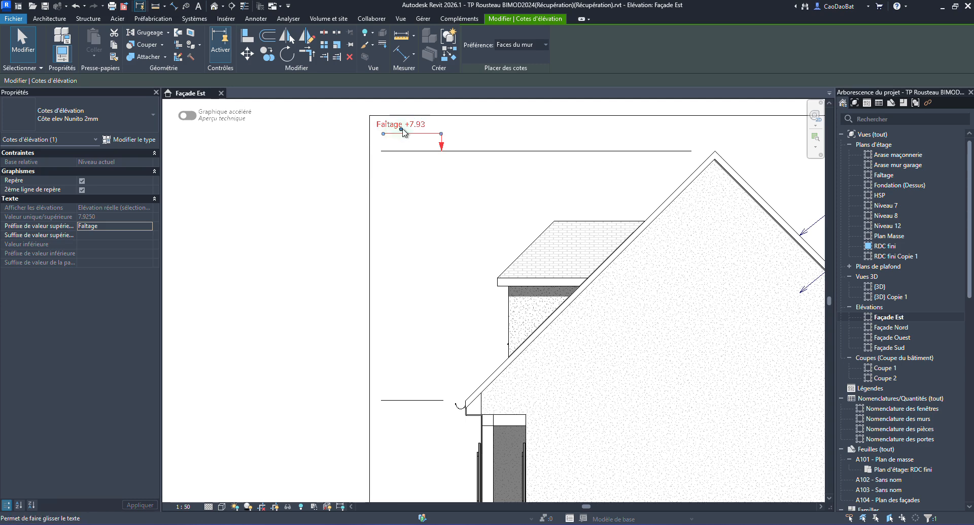
# Step: Shift the ridge spot elevation's text to the right so that it starts in line with its shoulder
pyautogui.moveTo(402, 131); pyautogui.dragTo(410, 135)
pyautogui.click(414, 242)
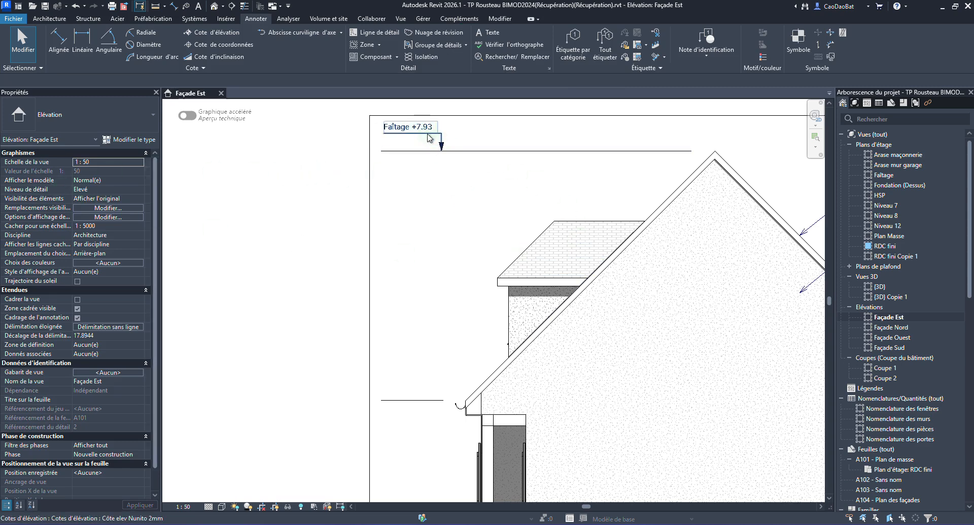
# Step: Place a spot elevation on the lower reference line at eaves height, with its leader above the line and its shoulder extending left
pyautogui.click(228, 34)
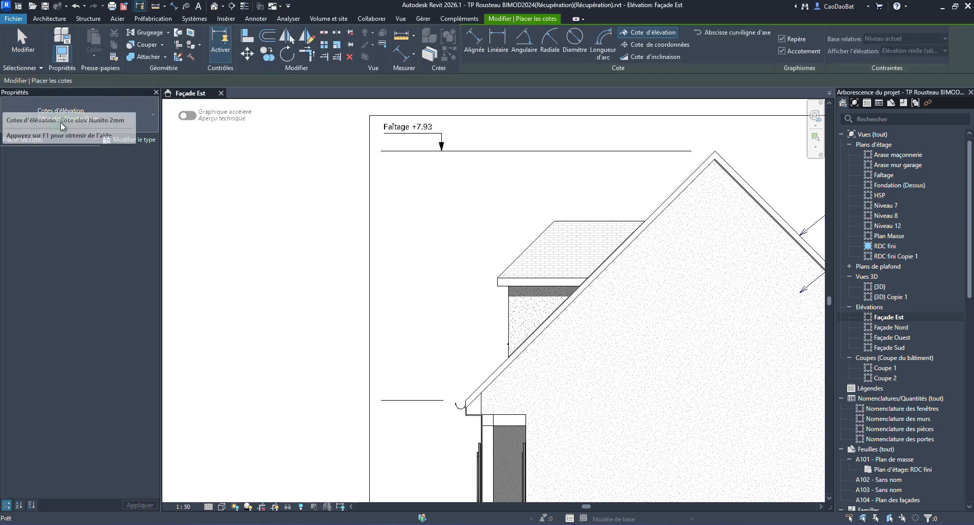
pyautogui.click(429, 401)
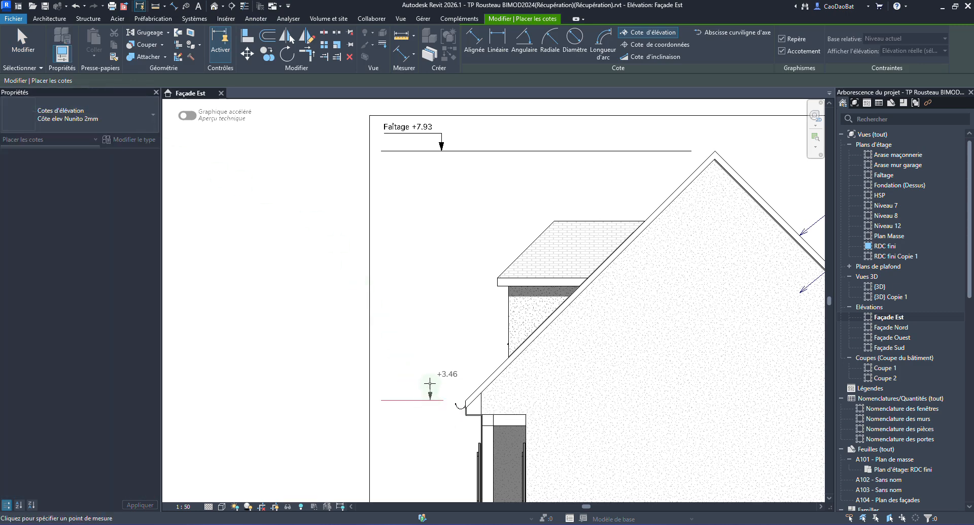
pyautogui.click(429, 382)
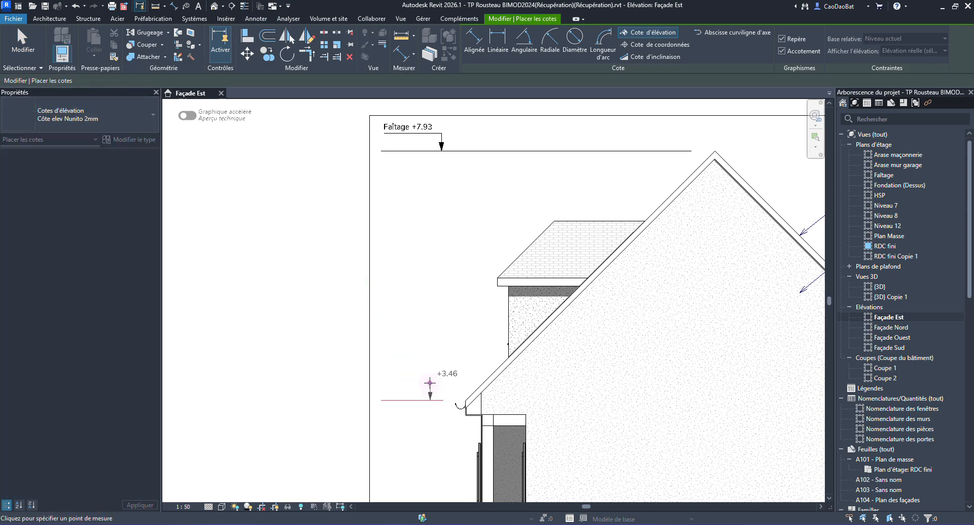
pyautogui.click(381, 383)
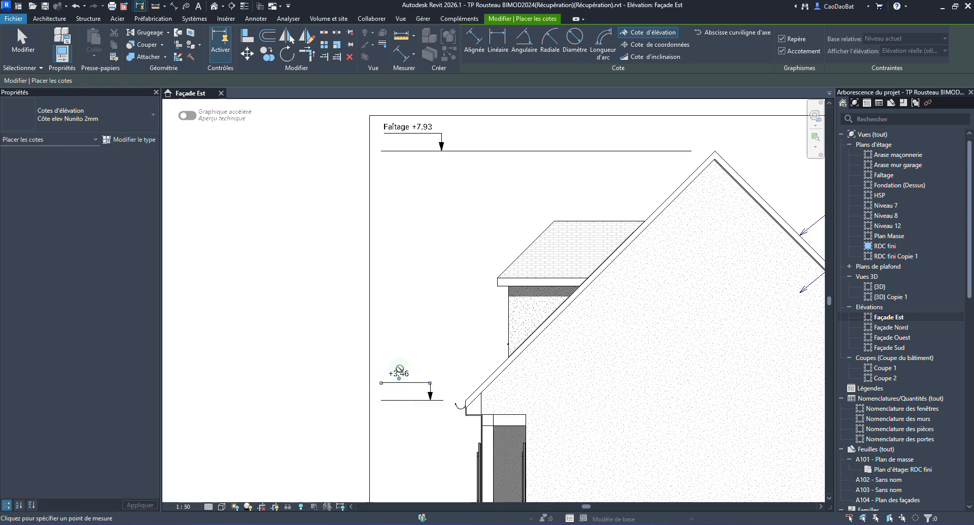
pyautogui.press('Escape')
pyautogui.press('Escape')
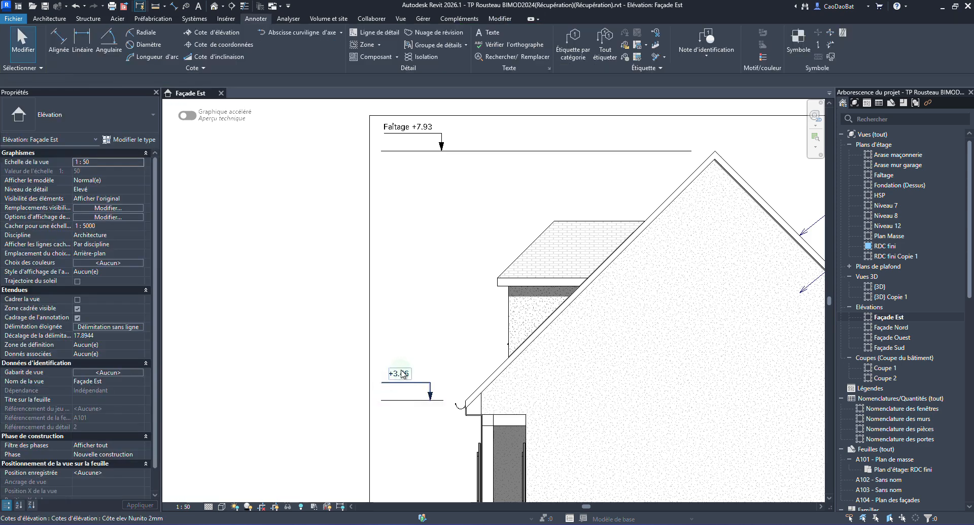
# Step: Add the upper value prefix "Egout" to the eaves spot elevation and align its text with the shoulder
pyautogui.click(413, 387)
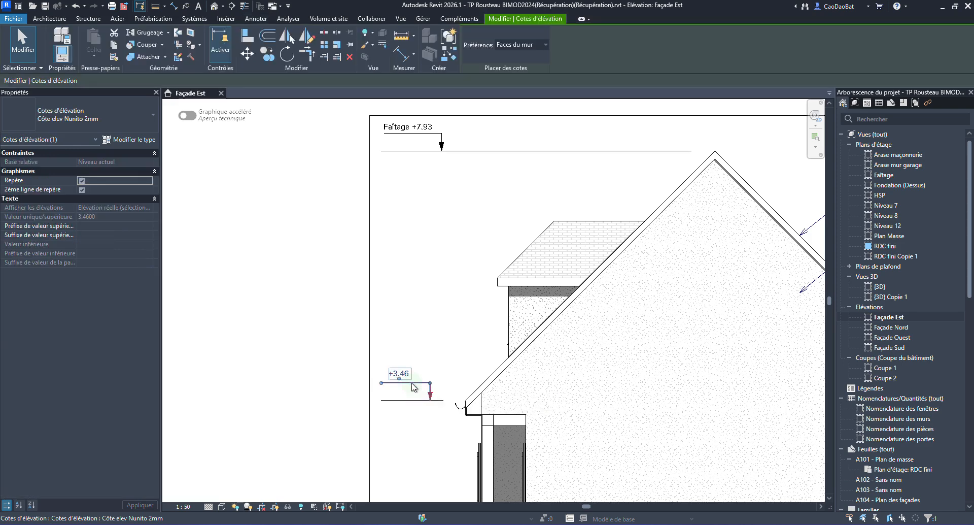
pyautogui.click(88, 226)
pyautogui.write('Egout')
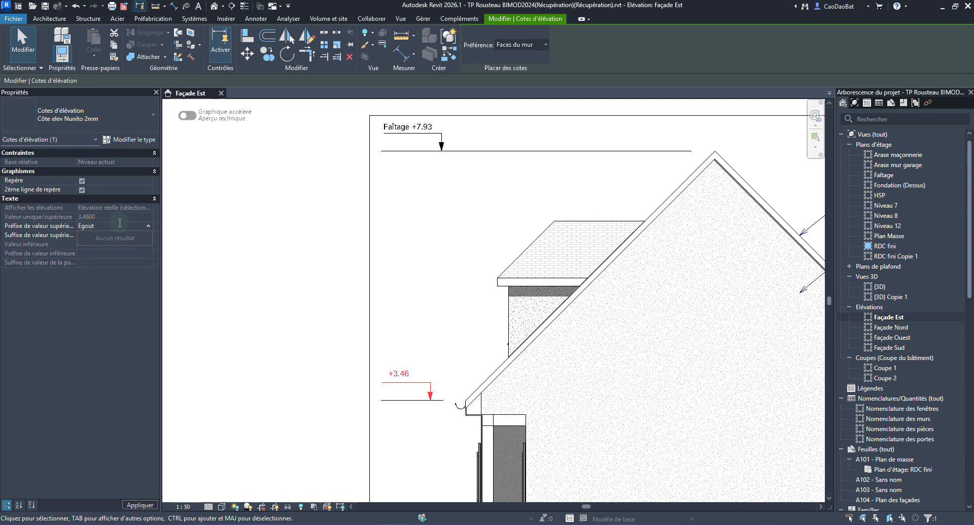
pyautogui.click(182, 223)
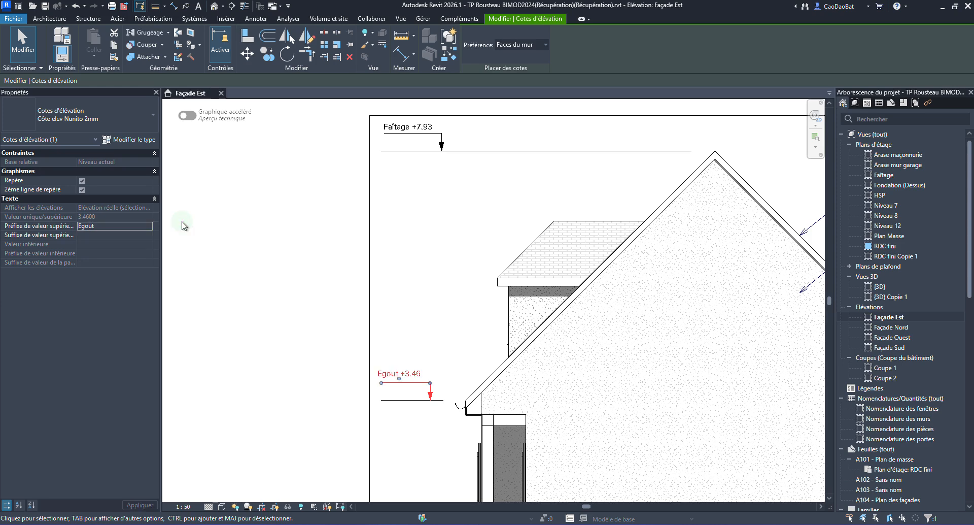
pyautogui.scroll(4, 376, 382)
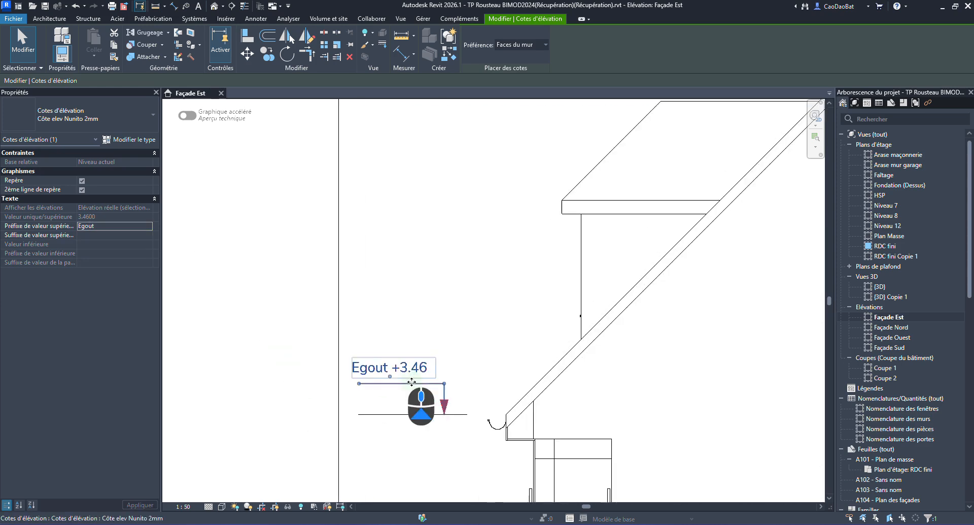
pyautogui.moveTo(390, 377); pyautogui.dragTo(400, 386)
pyautogui.click(392, 292)
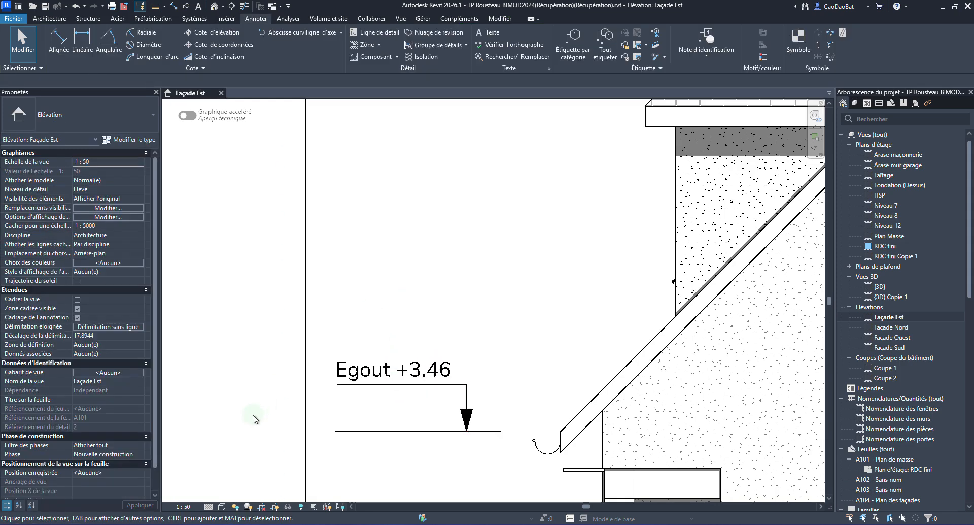
# Step: Crop the Façade Est view and hide its crop region boundary
pyautogui.scroll(-5, 261, 431)
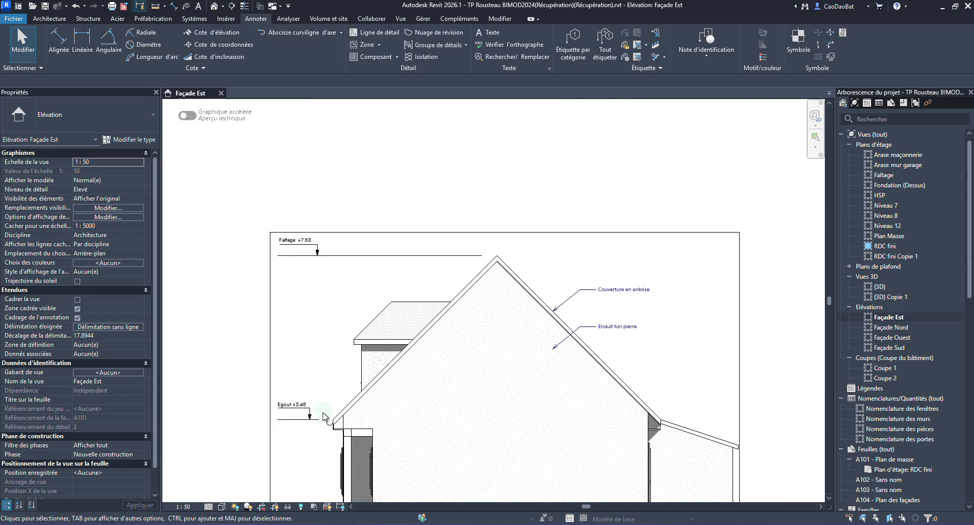
pyautogui.scroll(-2, 284, 178)
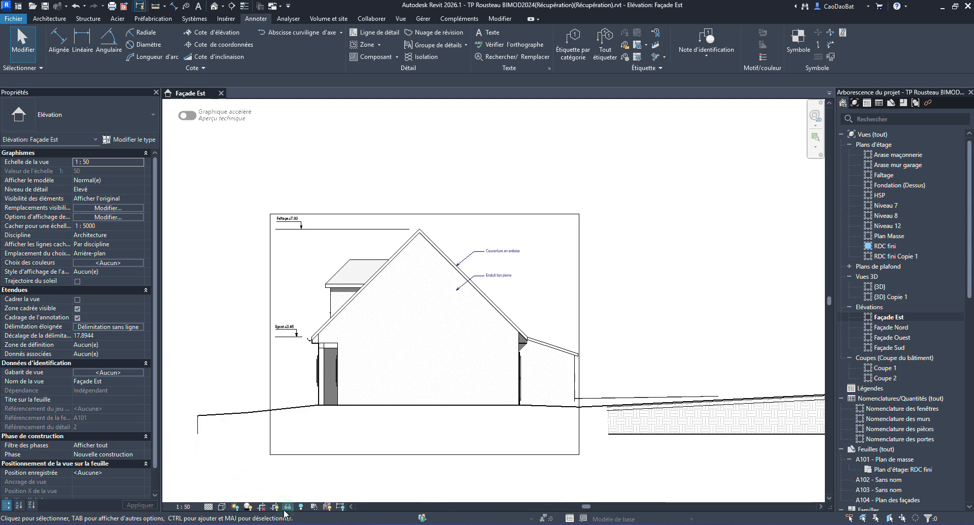
pyautogui.click(263, 507)
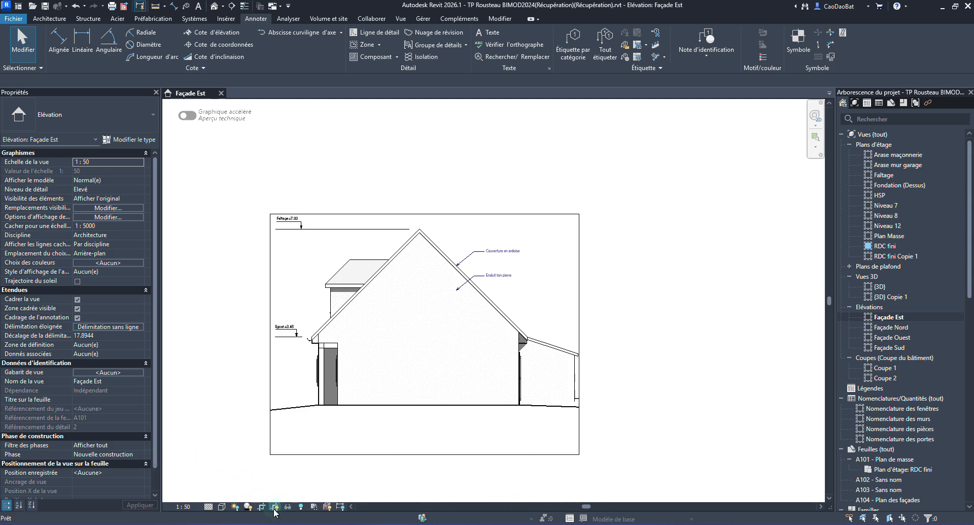
pyautogui.click(274, 506)
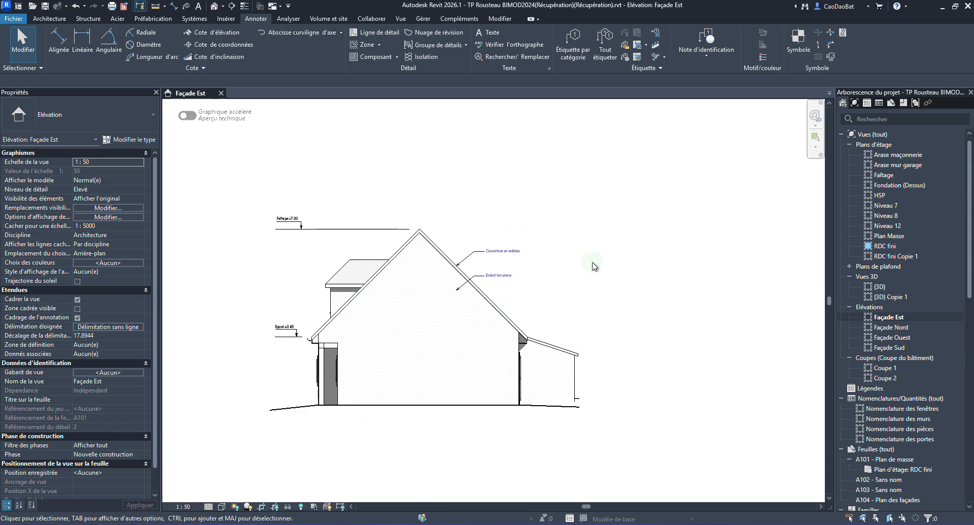
# Step: Open the {3D} view and show the rear corner where the low annex meets the main house at ground level
pyautogui.scroll(4, 401, 284)
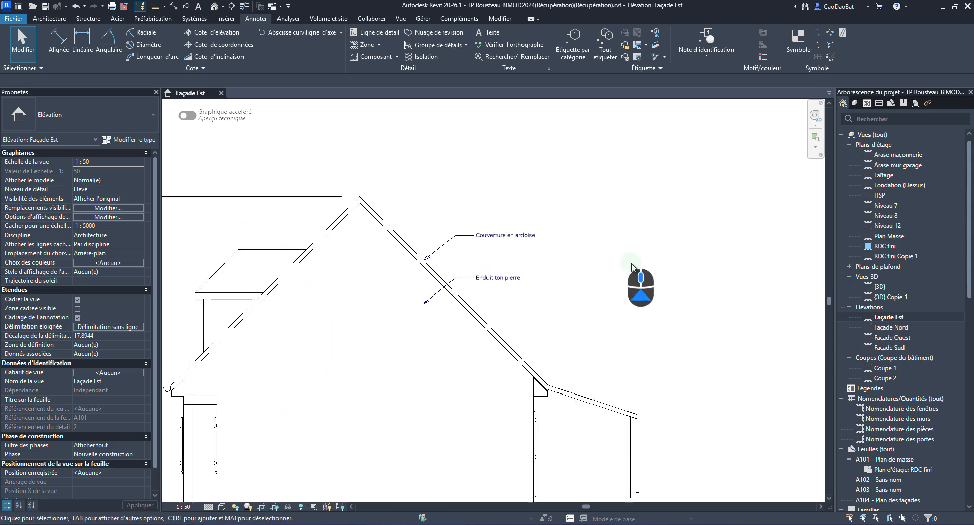
pyautogui.scroll(-2, 726, 260)
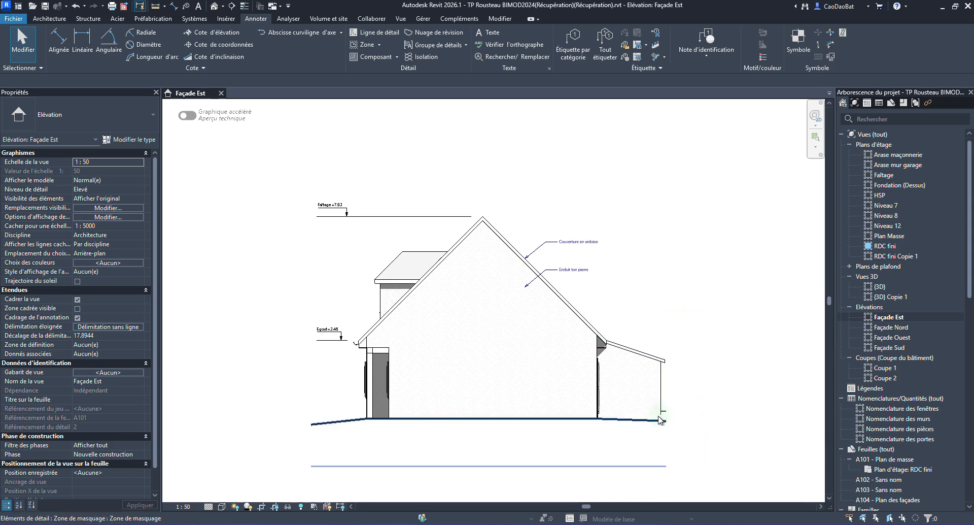
pyautogui.scroll(5, 653, 421)
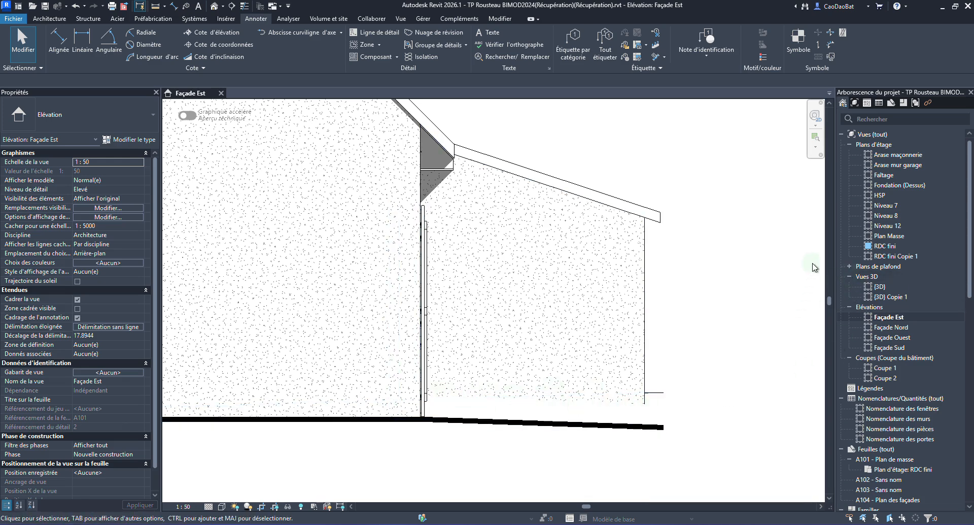
pyautogui.doubleClick(881, 287)
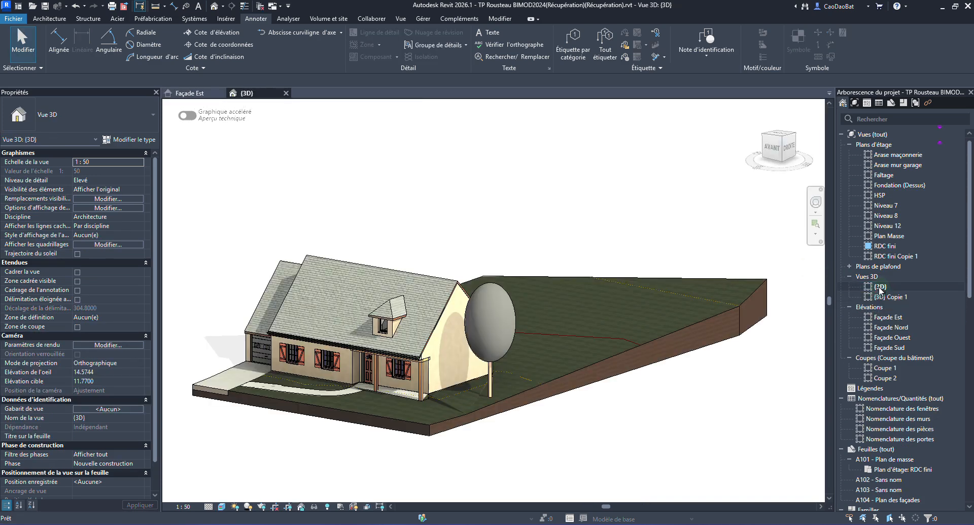
pyautogui.keyDown('shift'); pyautogui.moveTo(611, 303); pyautogui.dragTo(429, 323, button='middle'); pyautogui.keyUp('shift')
pyautogui.click(473, 299)
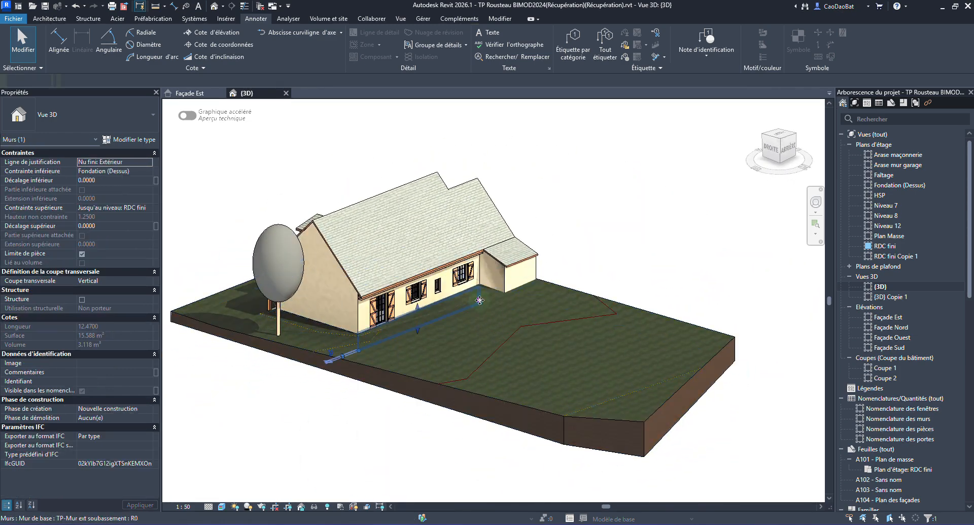
pyautogui.scroll(5, 483, 288)
pyautogui.scroll(2, 458, 282)
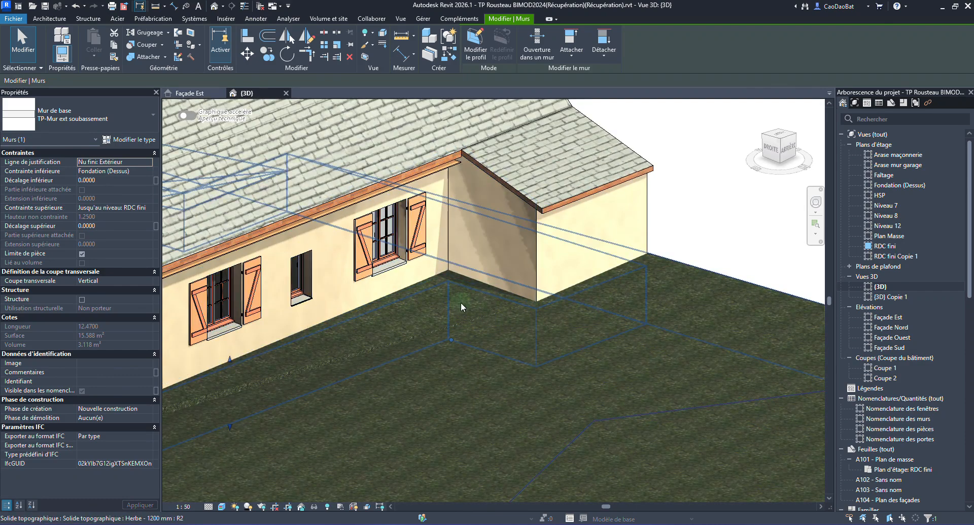
# Step: Lower the Herbe toposolid's shape point at the inner corner between house and annex to an elevation of about 0.69
pyautogui.click(742, 299)
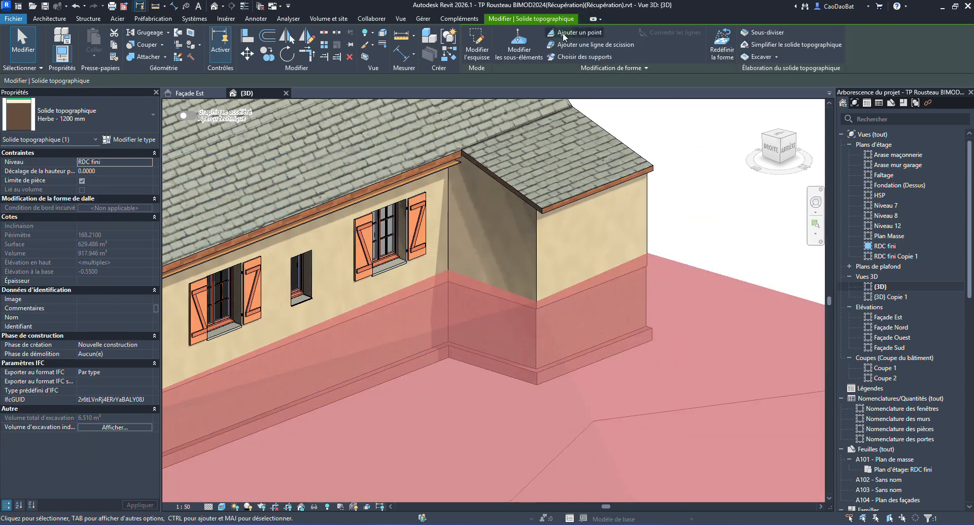
pyautogui.click(518, 46)
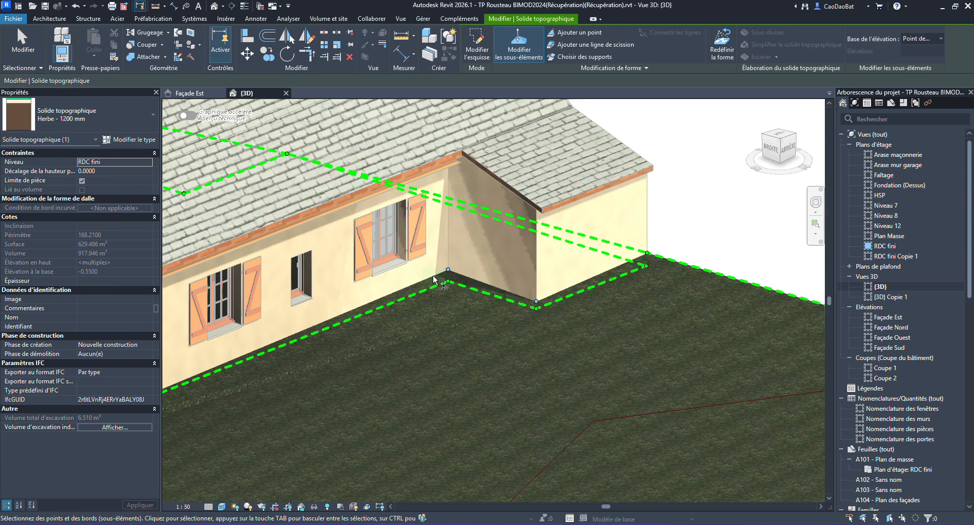
pyautogui.scroll(4, 439, 277)
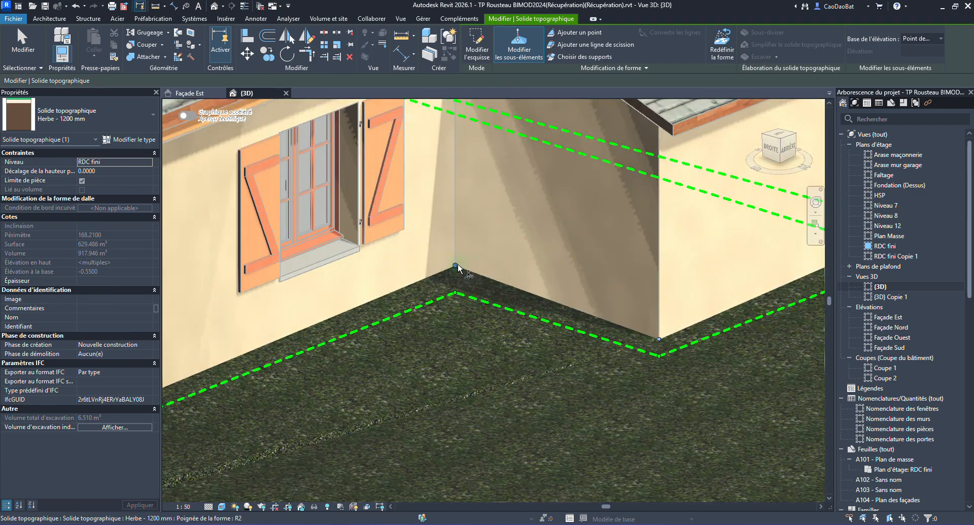
pyautogui.click(455, 266)
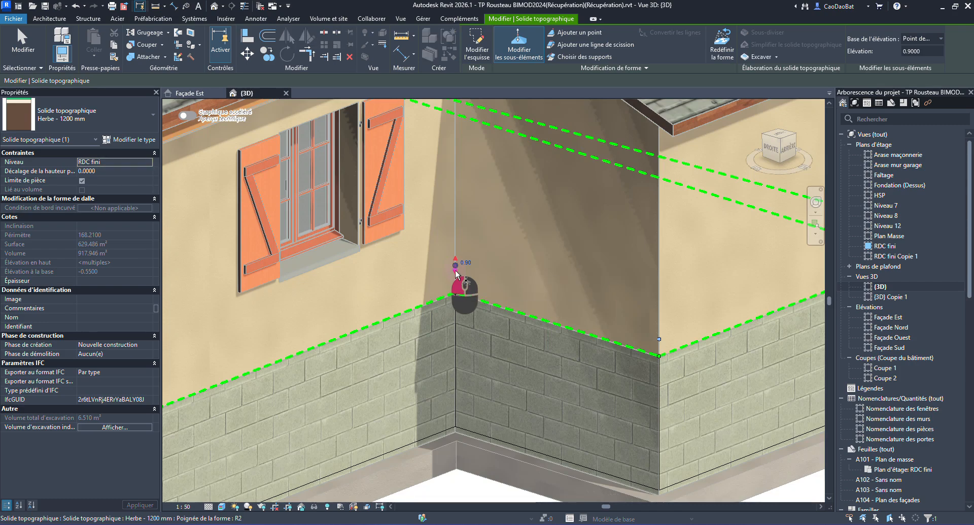
pyautogui.moveTo(457, 274); pyautogui.dragTo(455, 293)
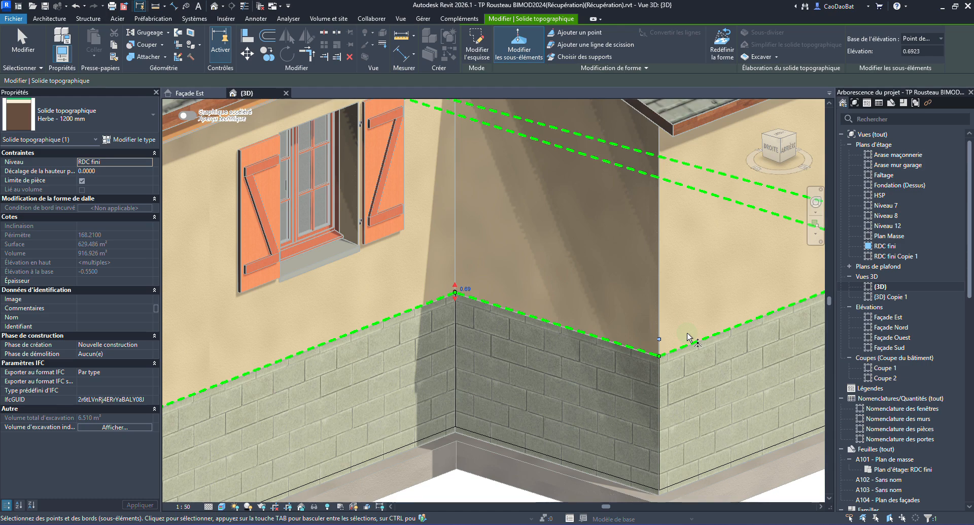
# Step: Lower the toposolid's shape point at the annex's outer corner to the base of the rendered wall and finish the sub-element editing
pyautogui.moveTo(659, 354)
pyautogui.mouseDown()
pyautogui.moveTo(659, 344)
pyautogui.moveTo(659, 356)
pyautogui.mouseUp()
pyautogui.scroll(-5, 537, 227)
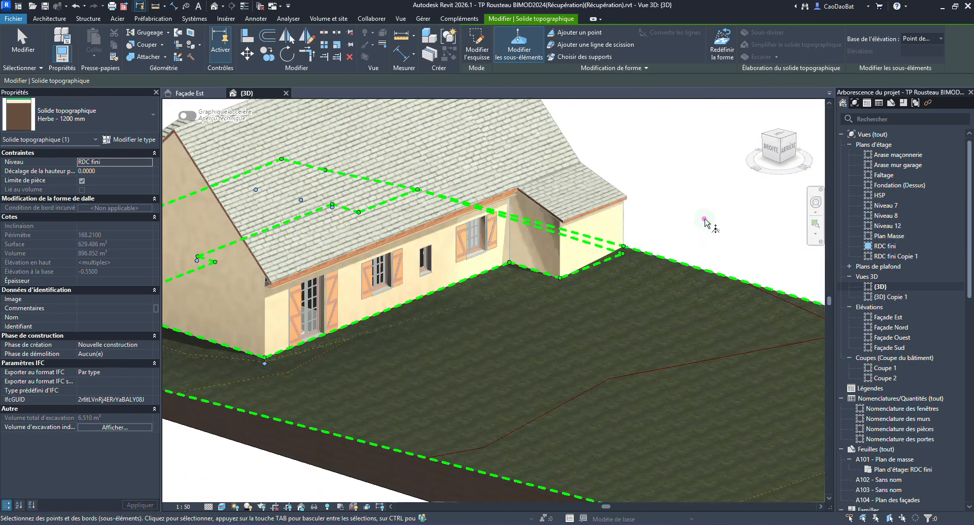
pyautogui.press('Escape')
pyautogui.press('Escape')
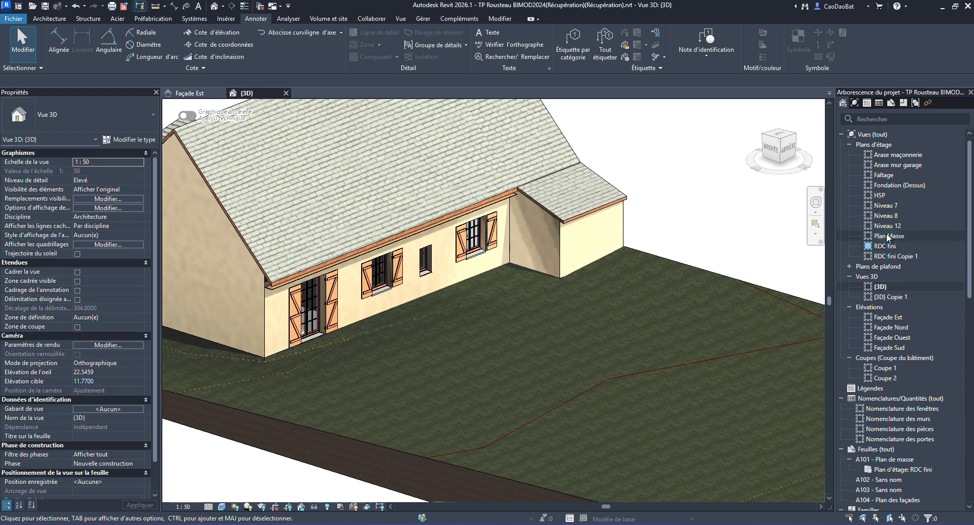
# Step: Return to the Façade Est elevation and check the ground line beneath the annex
pyautogui.click(206, 95)
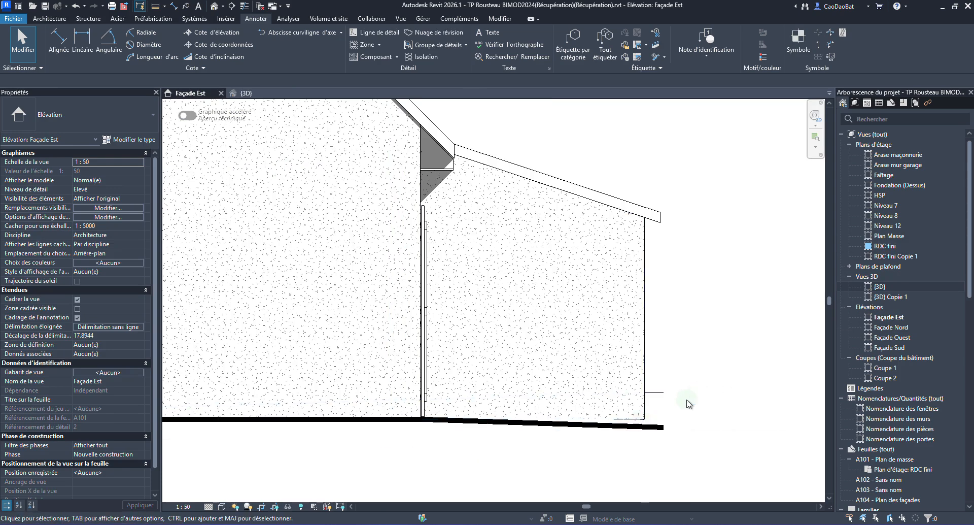
pyautogui.scroll(-3, 732, 375)
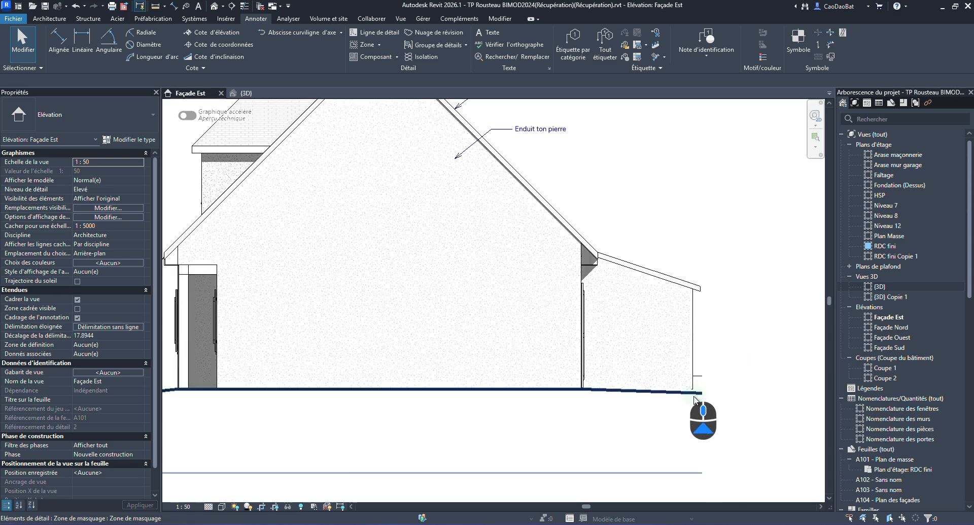
pyautogui.click(716, 383)
pyautogui.click(701, 329)
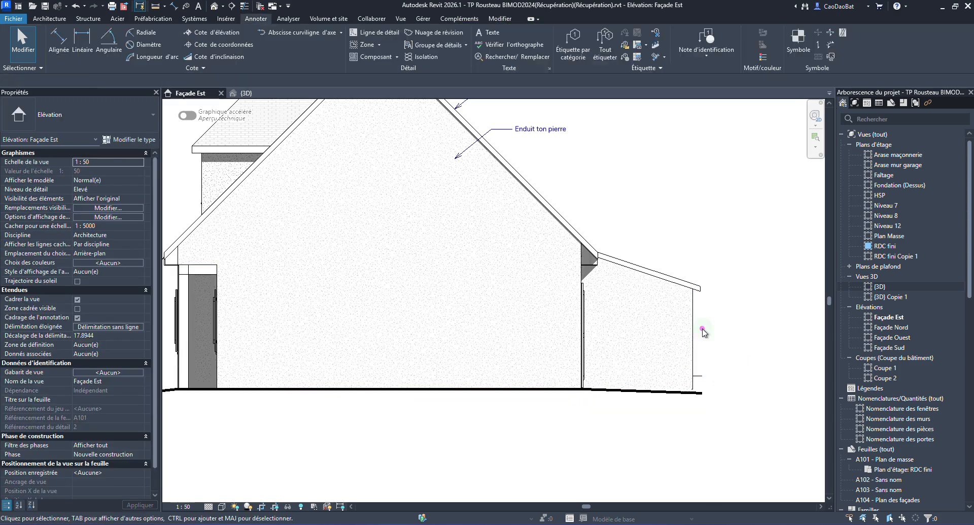
pyautogui.scroll(-4, 572, 274)
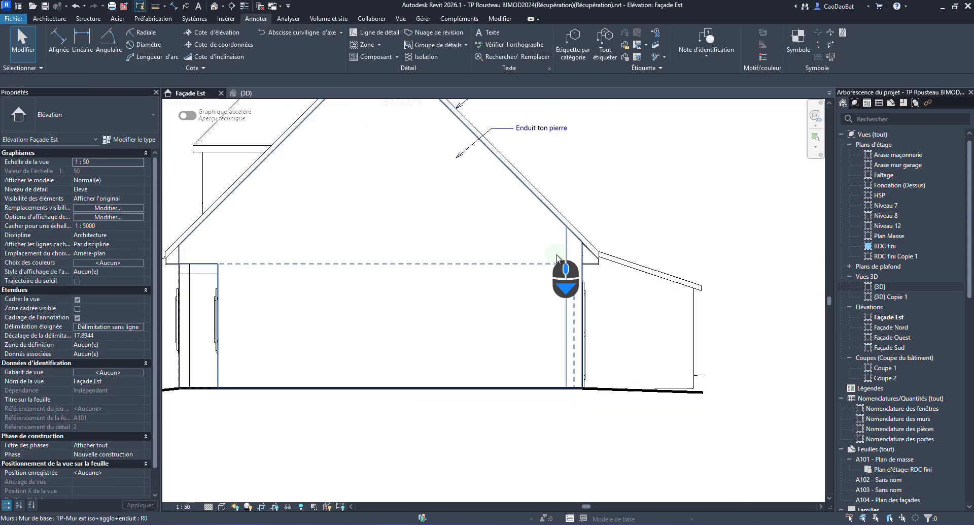
# Step: Show the Façade Est crop region and extend its right edge beyond the annex roof
pyautogui.click(262, 506)
pyautogui.click(262, 506)
pyautogui.click(275, 506)
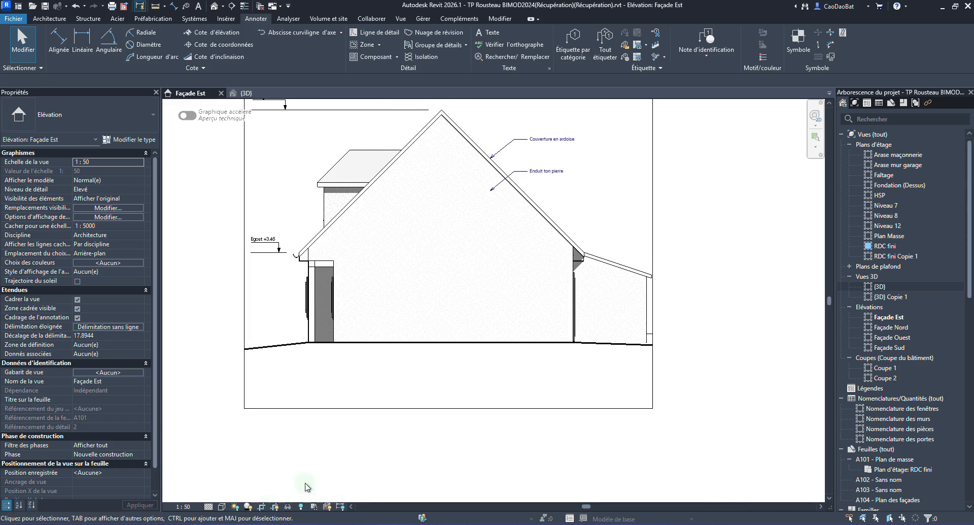
pyautogui.click(658, 251)
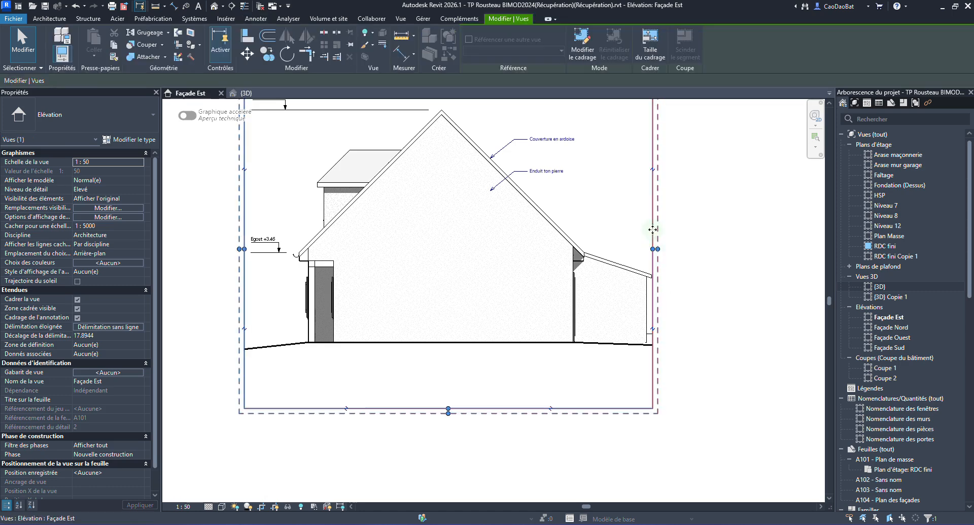
pyautogui.moveTo(657, 250); pyautogui.dragTo(674, 248)
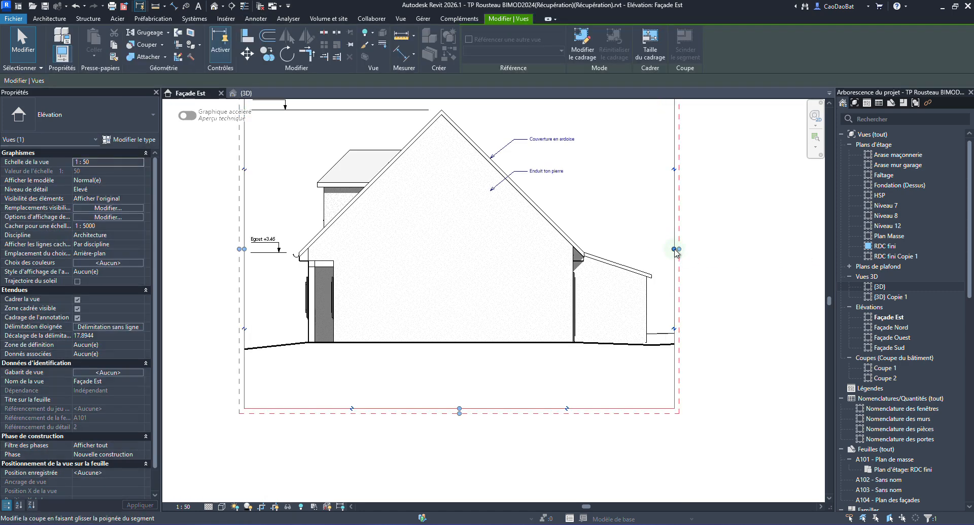
# Step: Draw a Lignes fines detail line about 2.30 long along the base of the annex wall, from its outer corner to the house
pyautogui.click(701, 241)
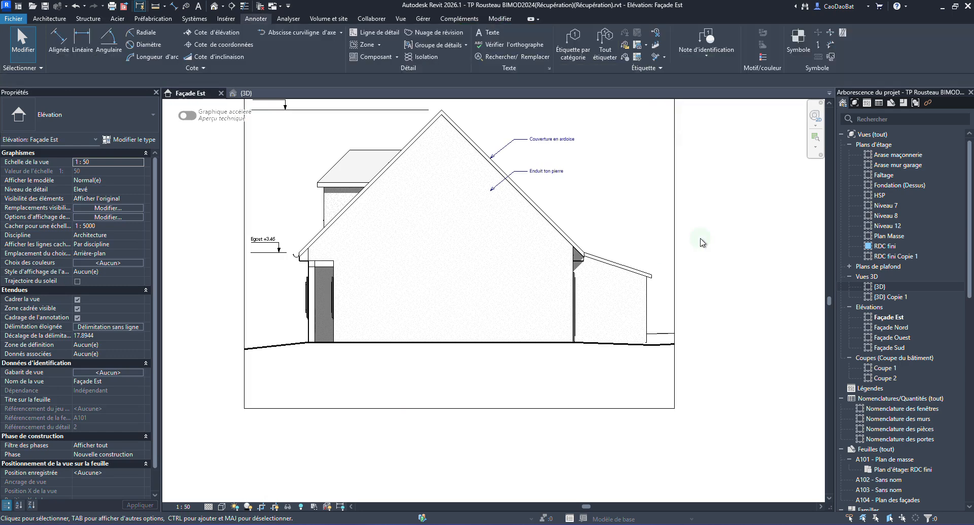
pyautogui.click(673, 248)
pyautogui.scroll(1, 714, 343)
pyautogui.scroll(3, 713, 342)
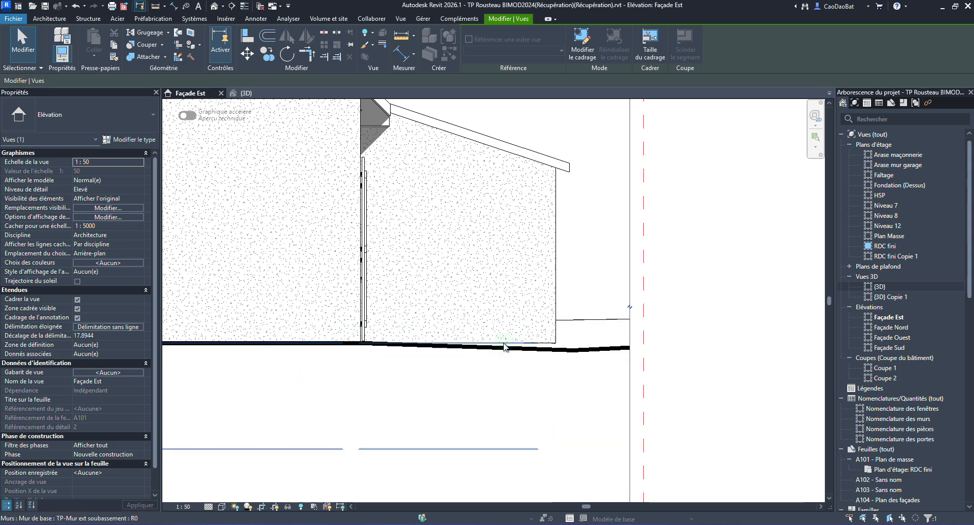
pyautogui.click(256, 18)
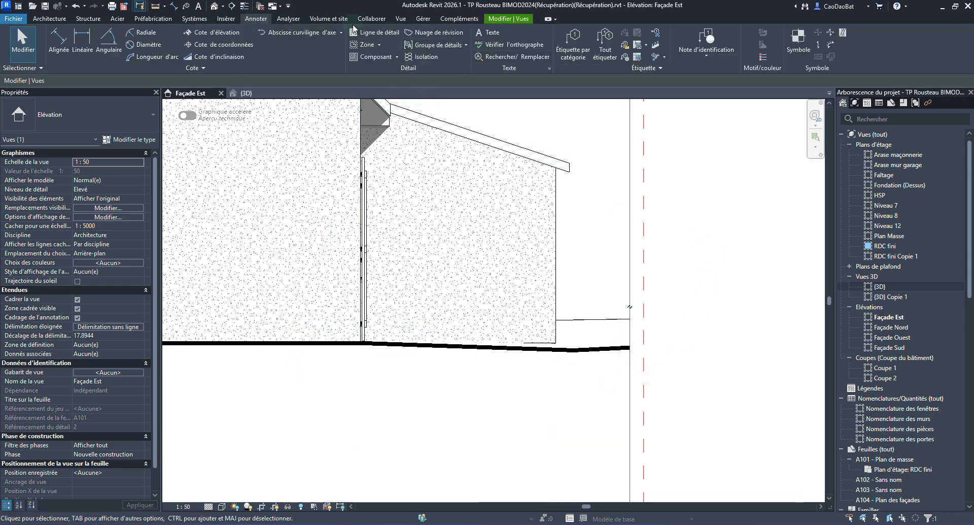
pyautogui.click(382, 35)
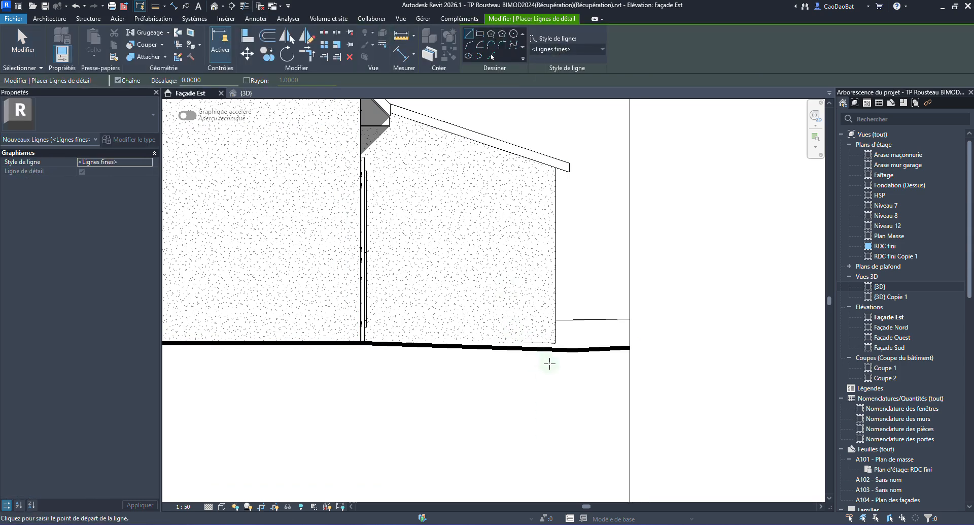
pyautogui.click(555, 343)
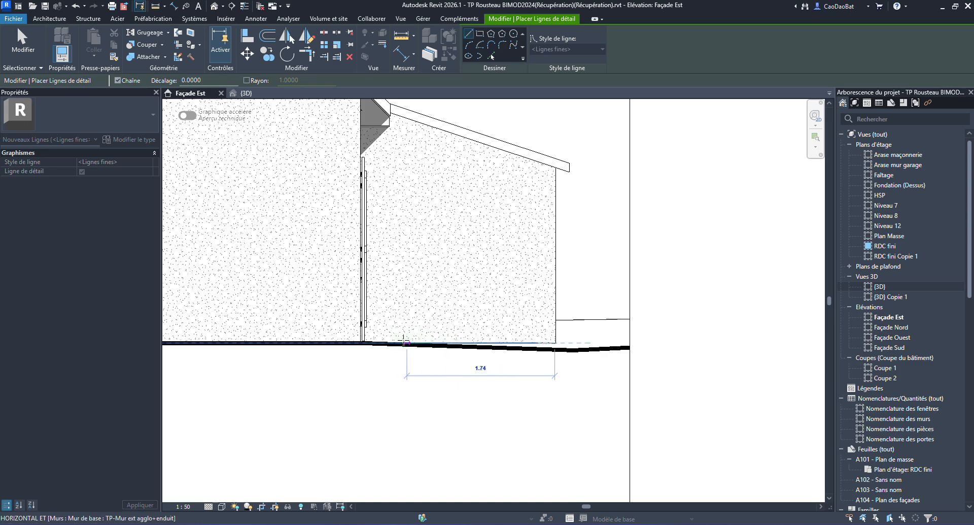
pyautogui.click(360, 343)
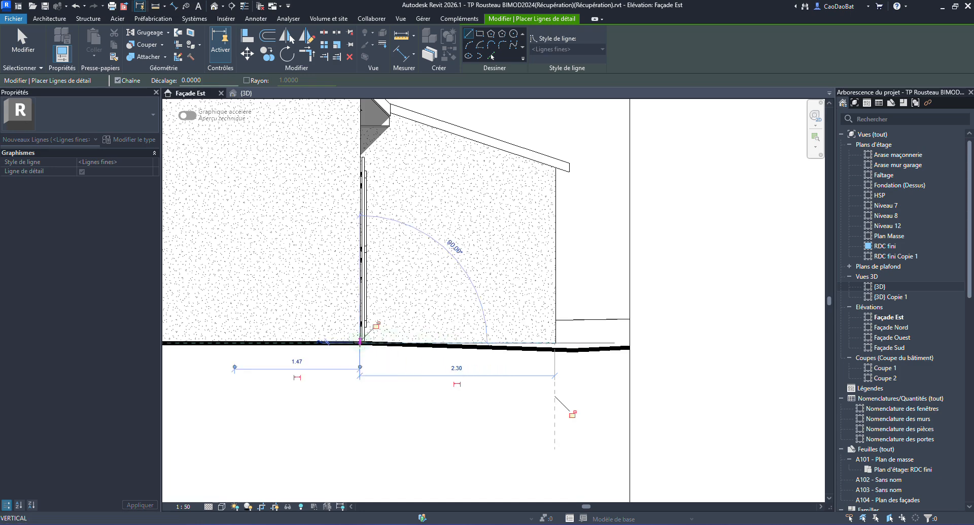
pyautogui.press('Escape')
pyautogui.press('Escape')
pyautogui.press('Escape')
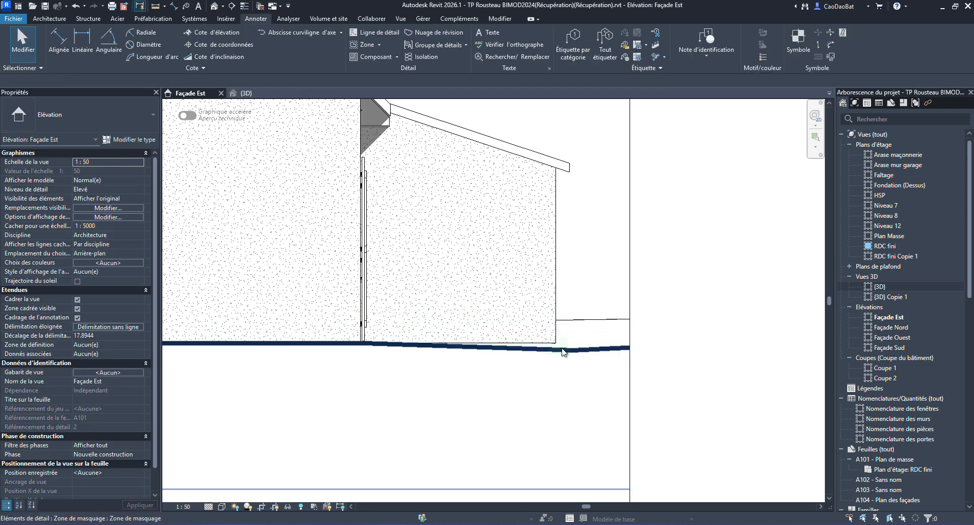
# Step: Examine the terrain around the base of the annex in the {3D} view
pyautogui.scroll(-4, 630, 325)
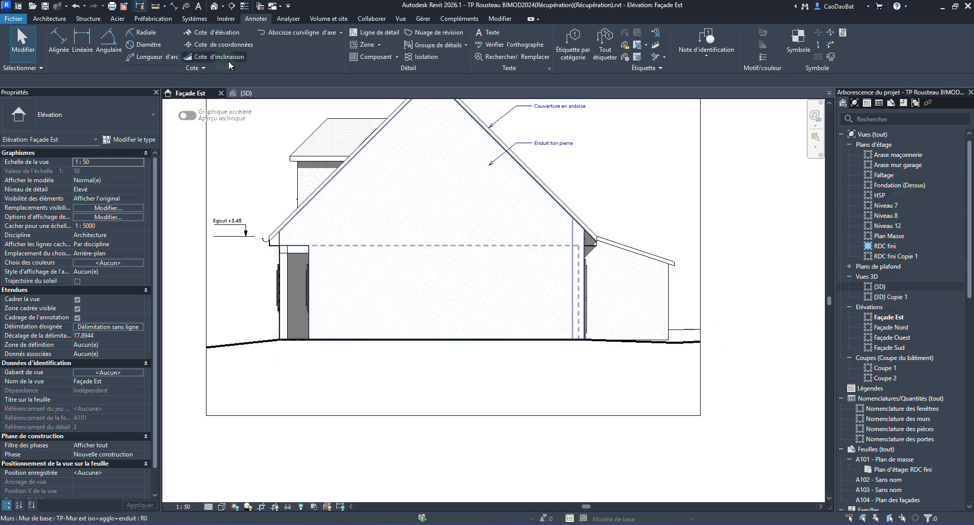
pyautogui.click(248, 93)
pyautogui.keyDown('shift'); pyautogui.moveTo(599, 330); pyautogui.dragTo(528, 280, button='middle'); pyautogui.keyUp('shift')
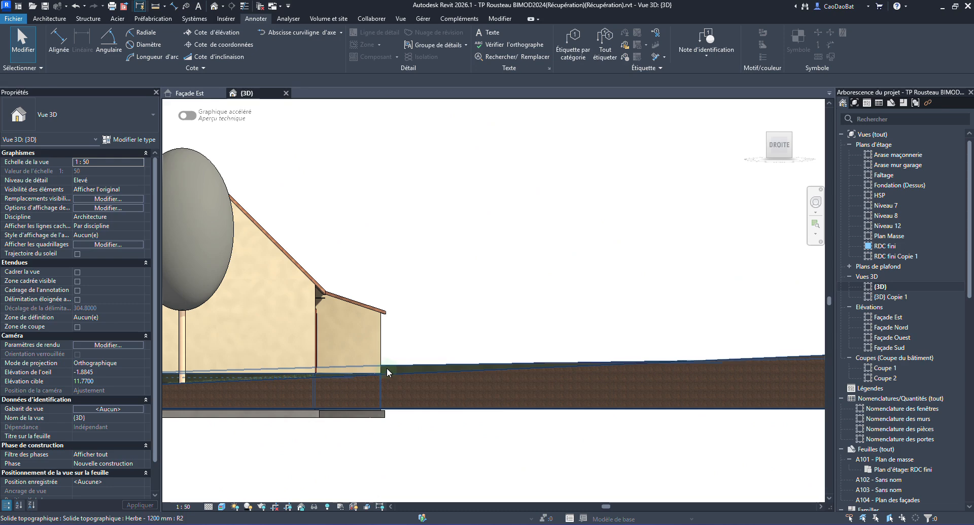
pyautogui.press('ctrl')
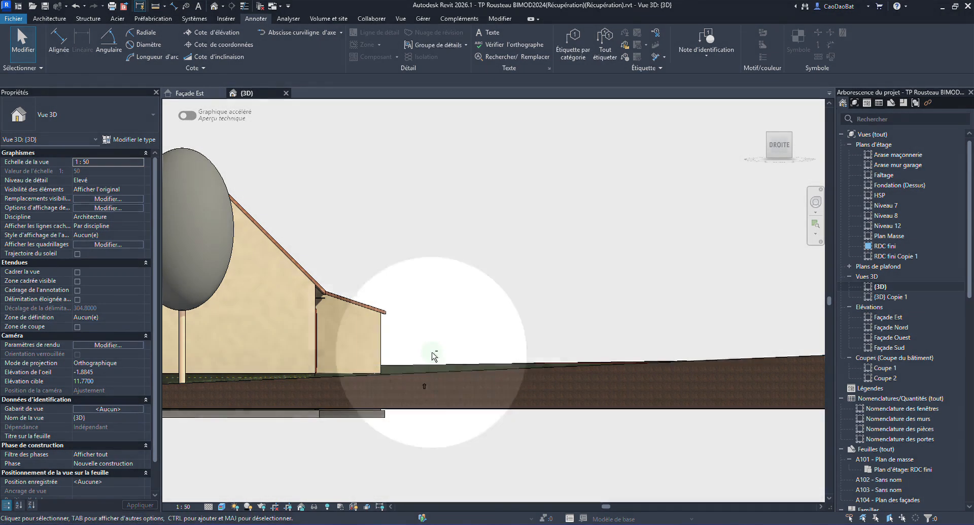
pyautogui.moveTo(434, 355)
pyautogui.keyDown('shift'); pyautogui.mouseDown(button='middle')
pyautogui.moveTo(427, 380)
pyautogui.moveTo(426, 360)
pyautogui.mouseUp(button='middle'); pyautogui.keyUp('shift')
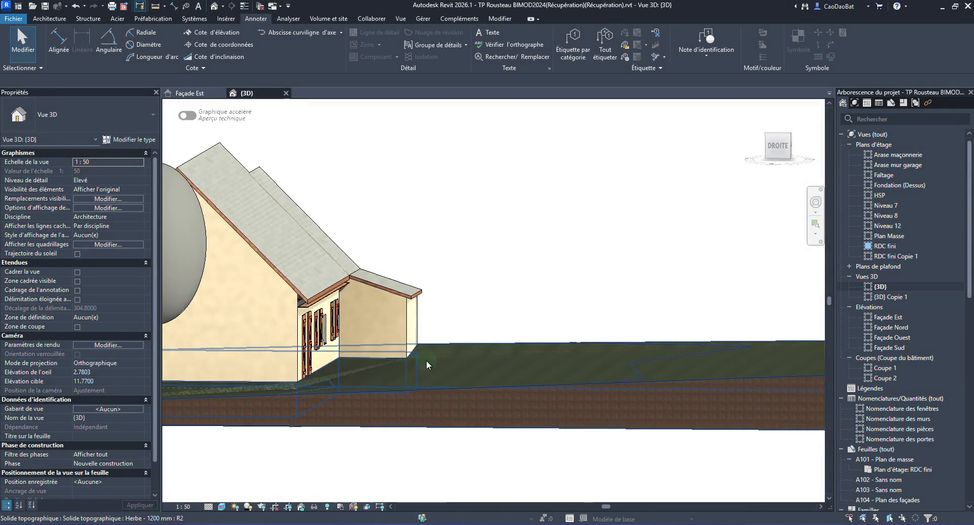
pyautogui.scroll(3, 435, 345)
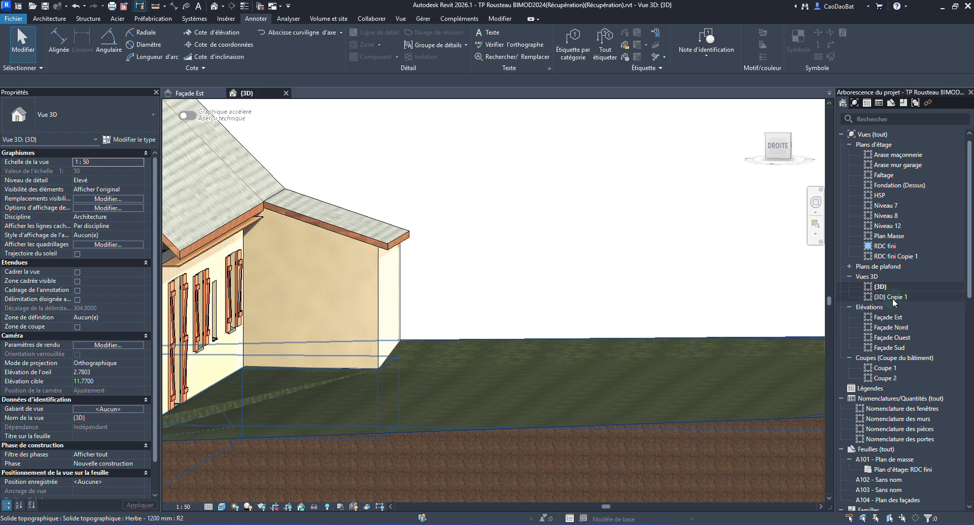
# Step: Return to the Façade Est elevation and hide its crop region
pyautogui.click(190, 93)
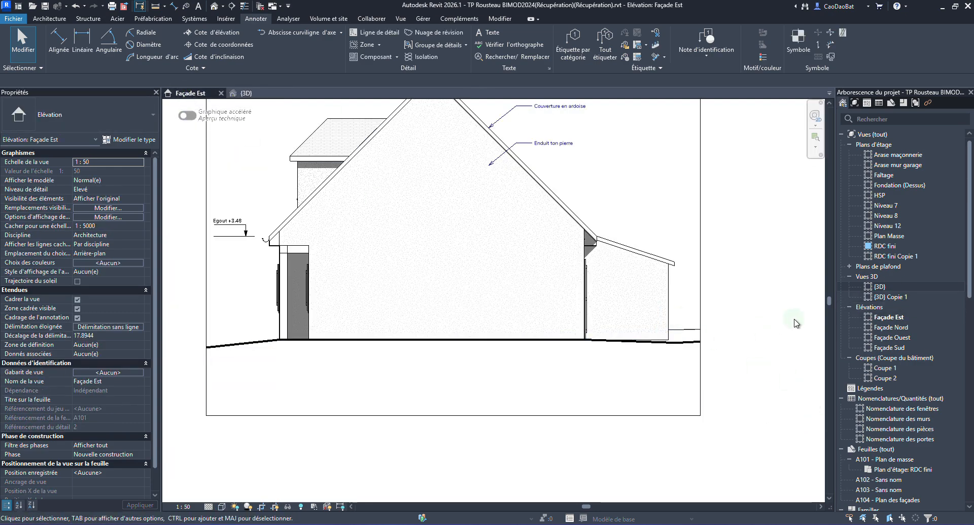
pyautogui.scroll(-2, 795, 323)
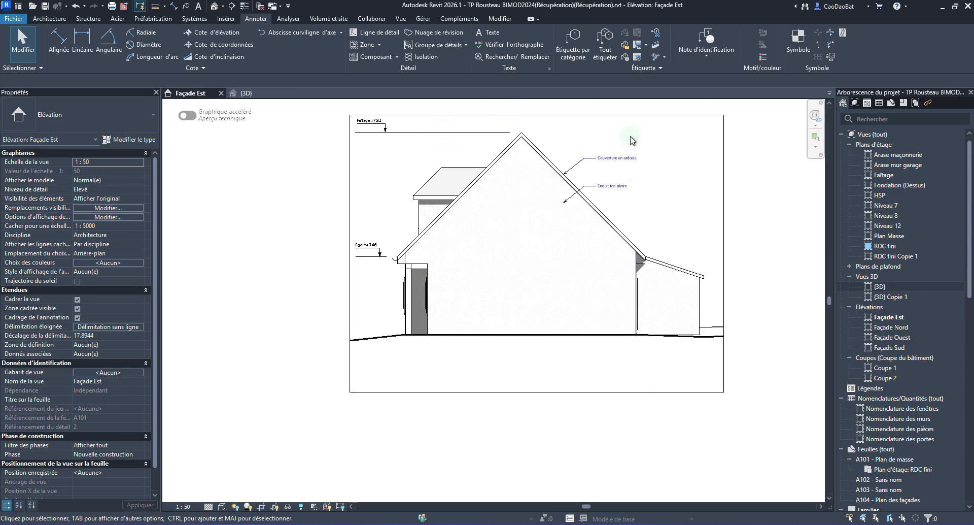
pyautogui.click(274, 507)
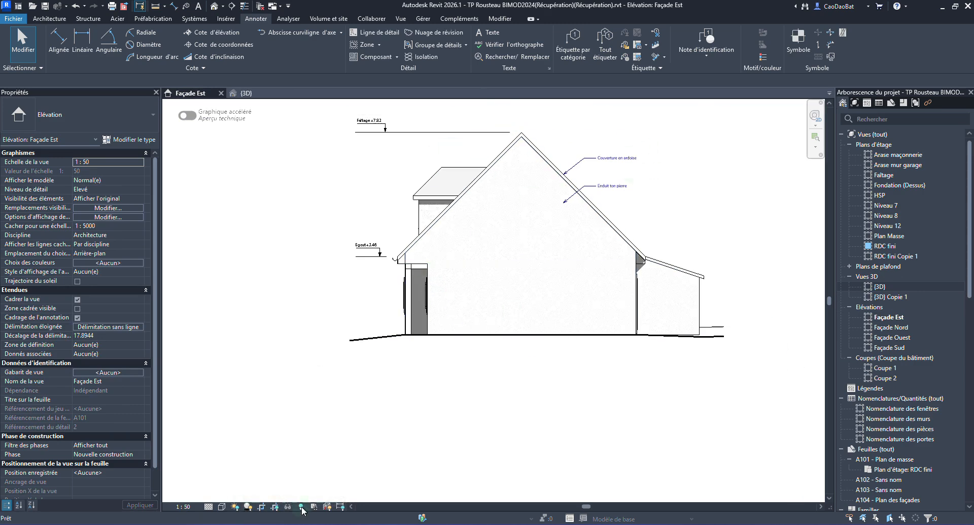
# Step: Create a new sheet using the Métrique A3 title block, loaded from the Cartouches family folder
pyautogui.rightClick(887, 454)
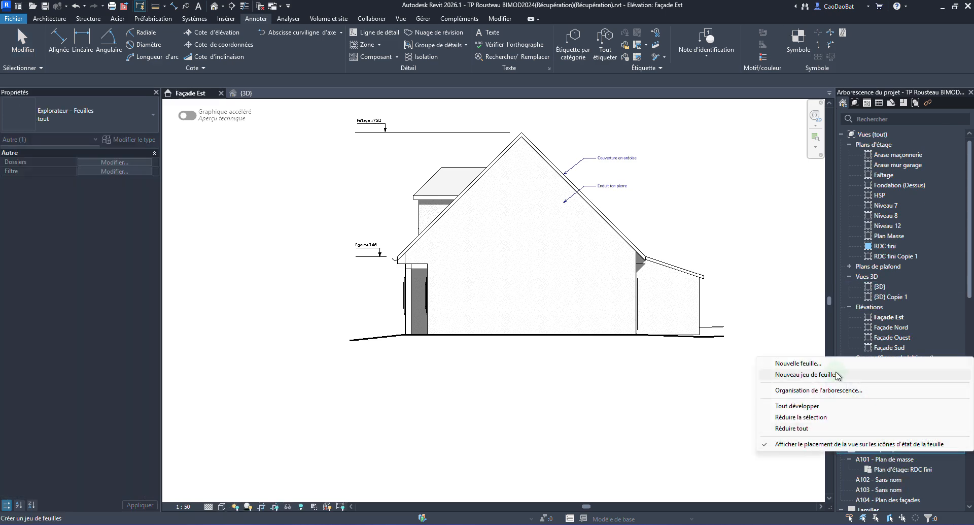
pyautogui.click(832, 363)
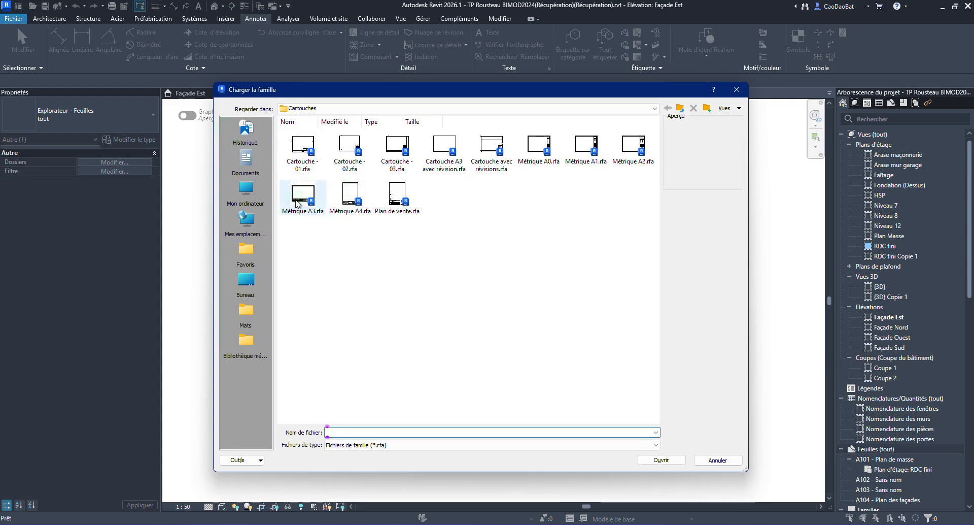
pyautogui.doubleClick(297, 205)
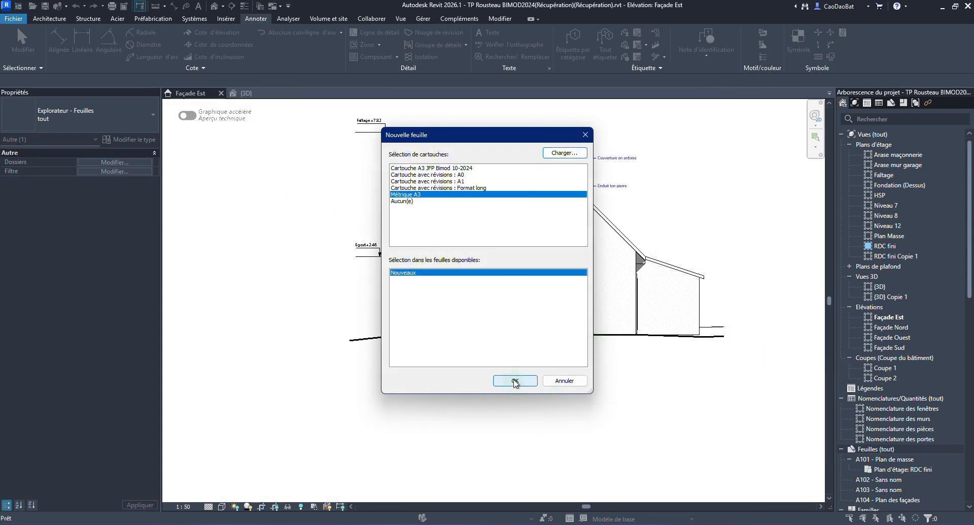
pyautogui.click(515, 380)
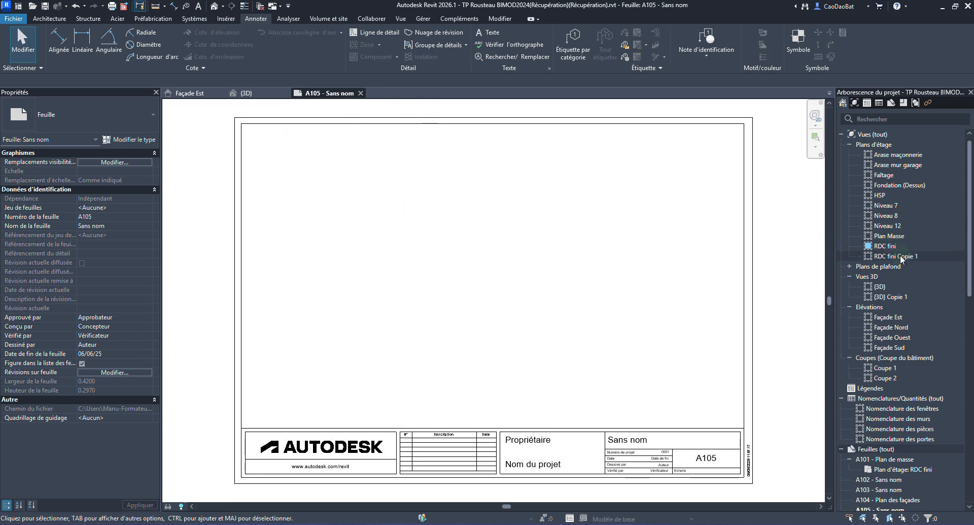
# Step: Place the Façade Est elevation in the middle of sheet A105, above the title block
pyautogui.click(888, 317)
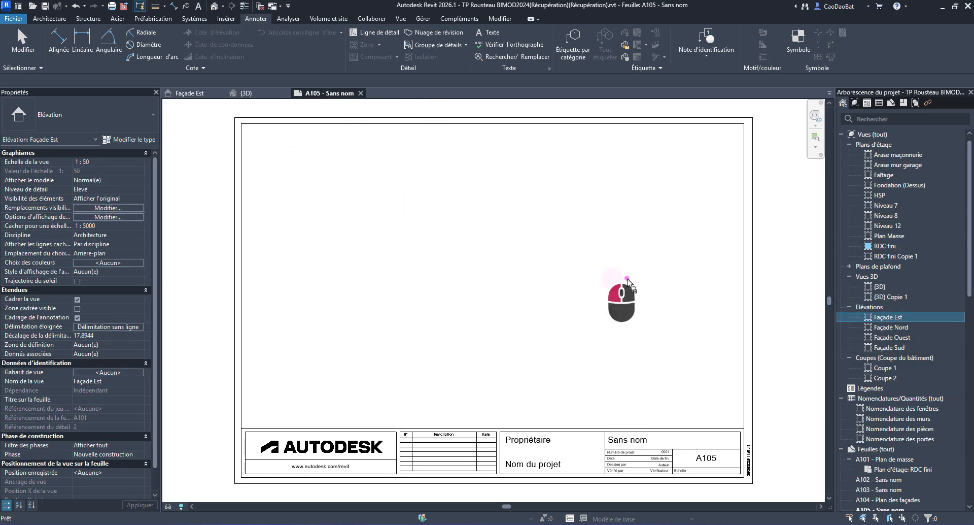
pyautogui.click(503, 278)
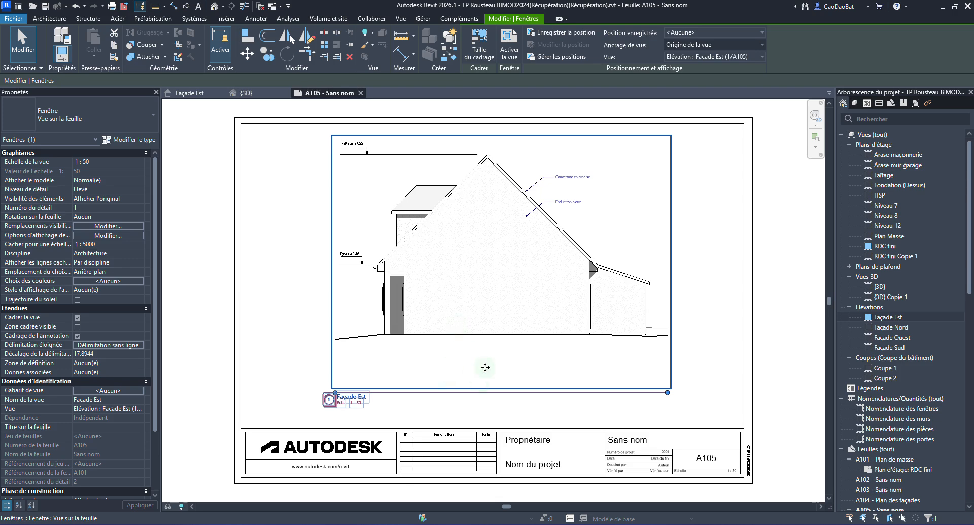
pyautogui.click(709, 305)
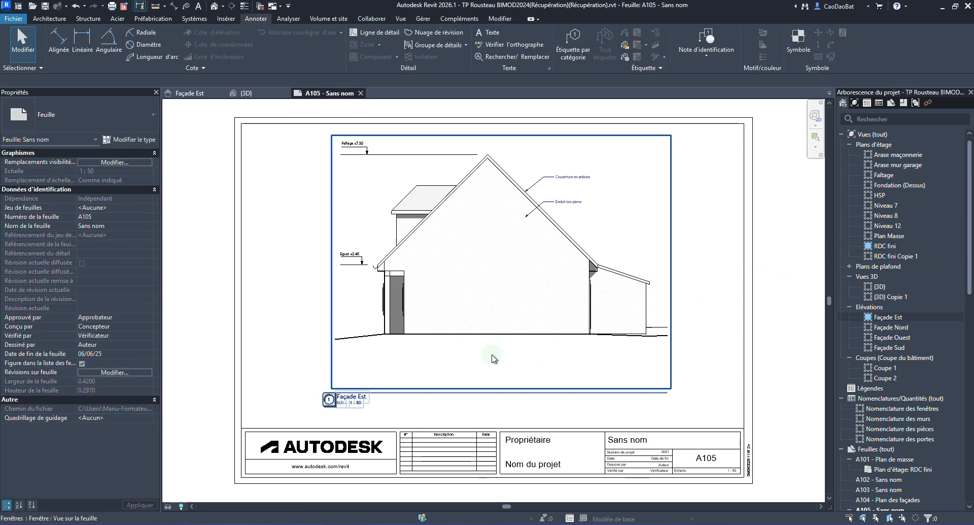
# Step: Reopen the Façade Est elevation, show its crop region and raise the lower crop edge to just below the ground line
pyautogui.click(891, 317)
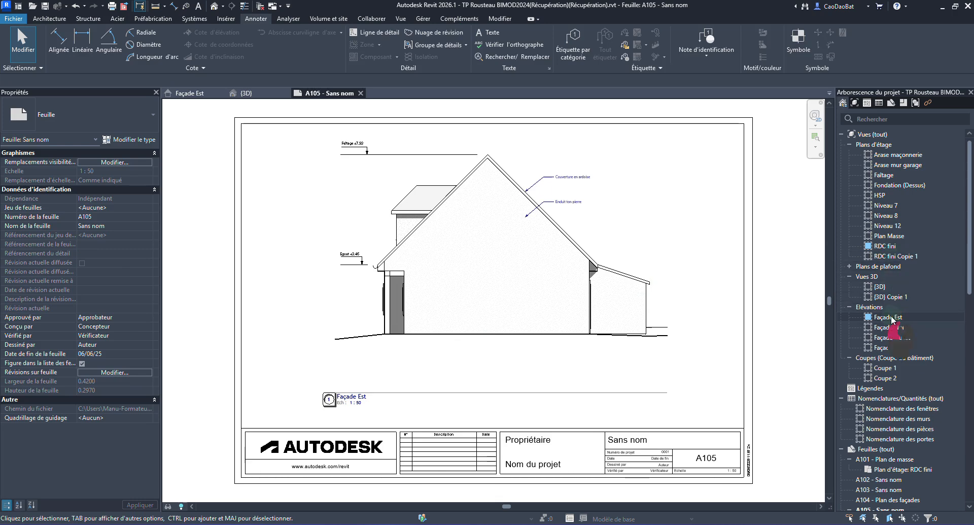
pyautogui.doubleClick(892, 317)
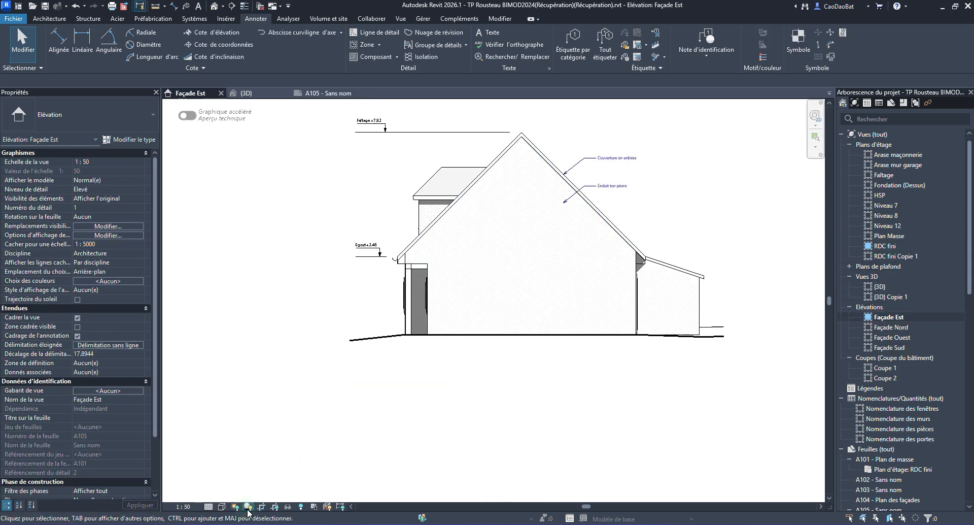
pyautogui.click(274, 506)
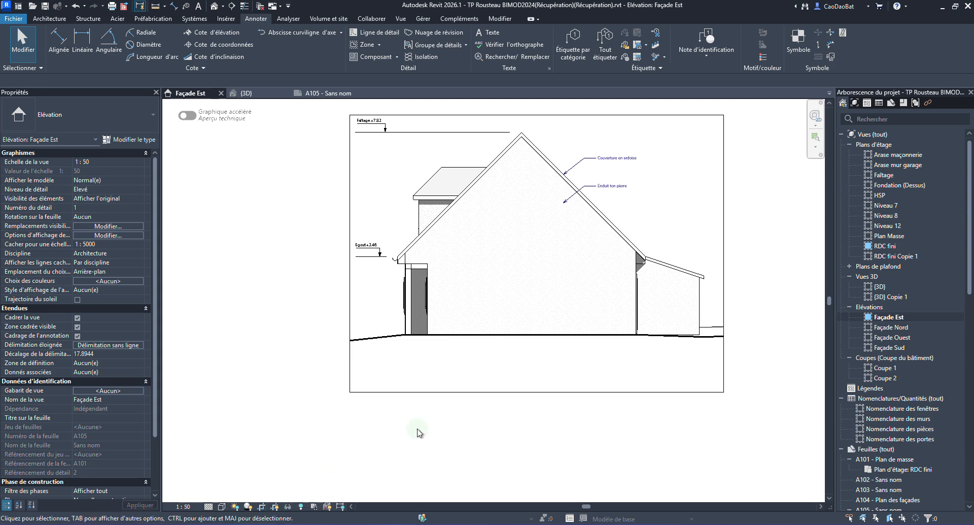
pyautogui.click(526, 394)
pyautogui.moveTo(536, 395); pyautogui.dragTo(537, 354)
pyautogui.click(541, 430)
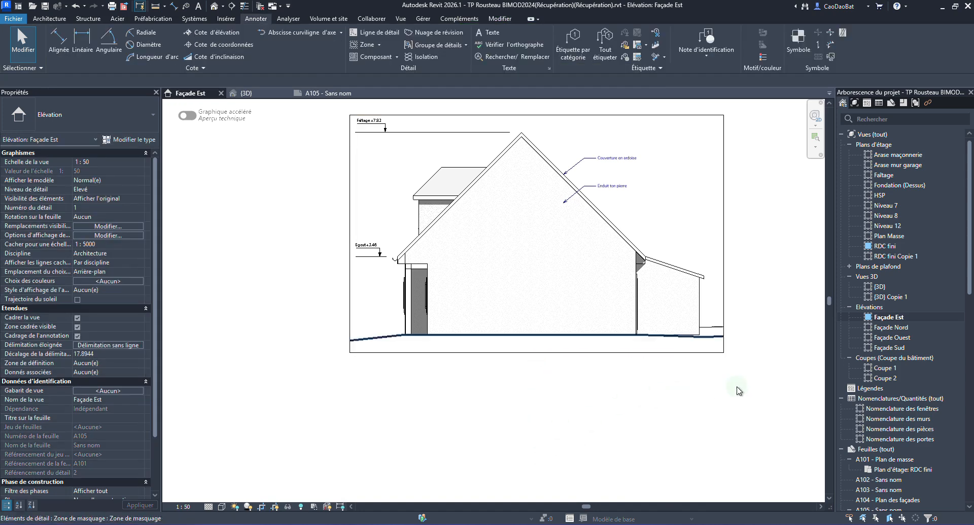
pyautogui.click(894, 459)
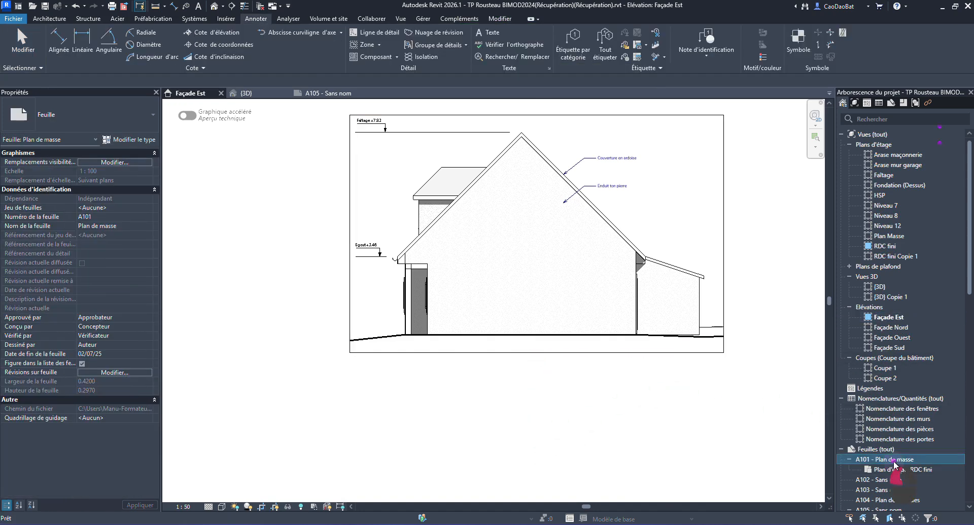
pyautogui.doubleClick(894, 459)
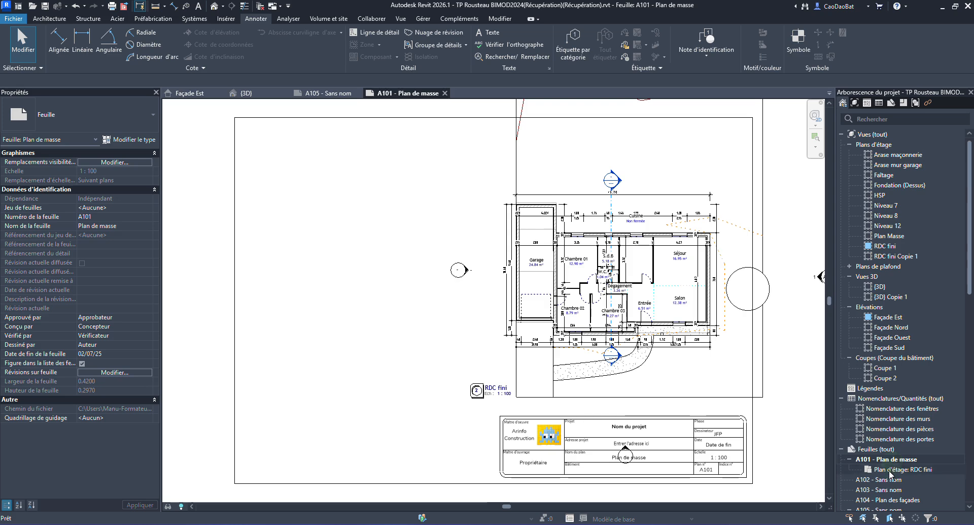
pyautogui.doubleClick(889, 469)
pyautogui.click(889, 479)
pyautogui.scroll(-3, 890, 481)
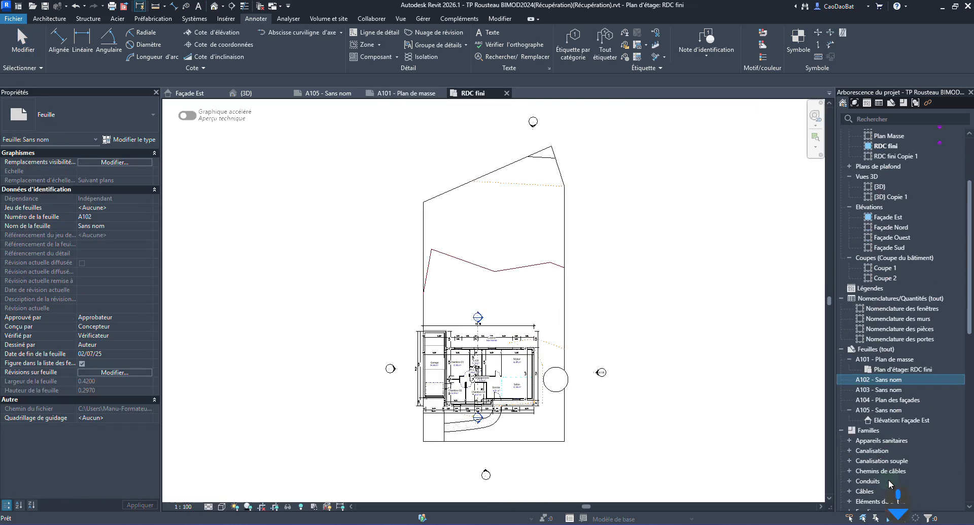
# Step: Return to sheet A105 and move the Façade Est view title up to just beneath the cropped elevation
pyautogui.doubleClick(885, 409)
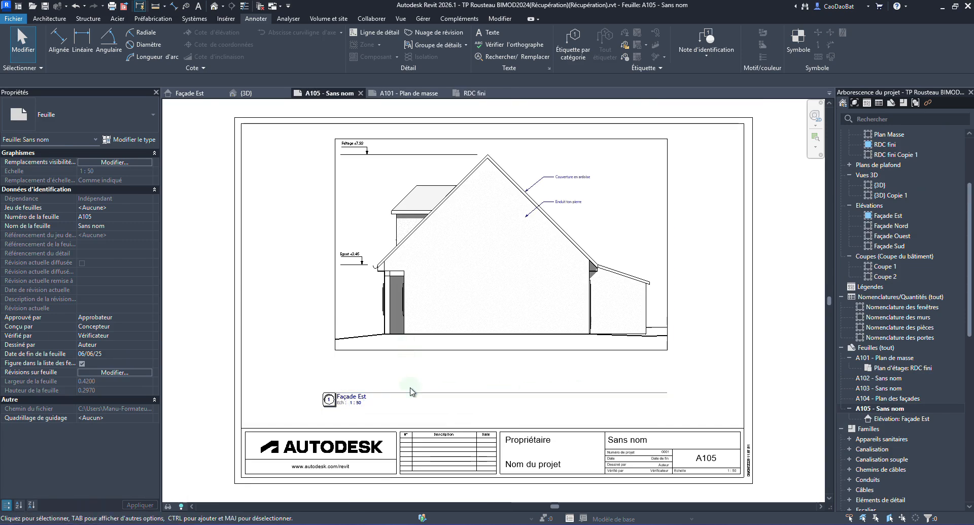
pyautogui.click(340, 401)
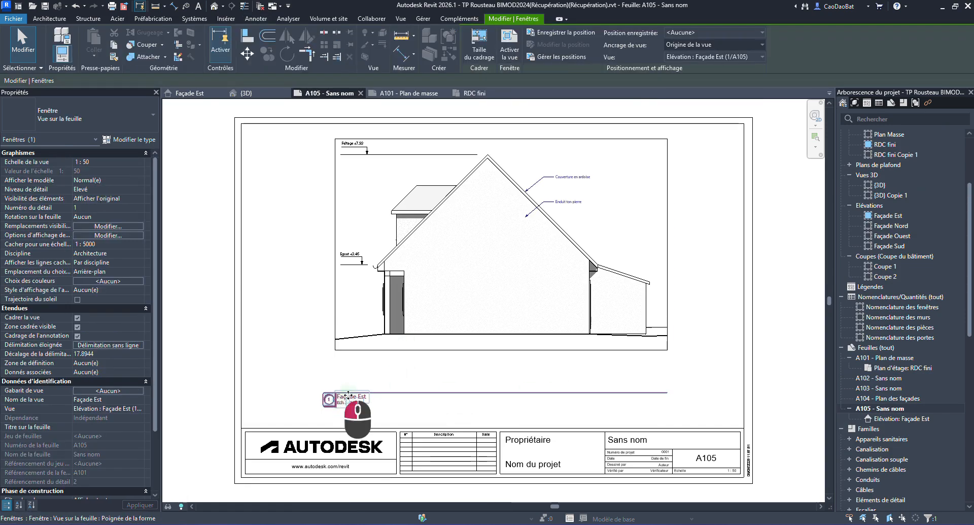
pyautogui.moveTo(348, 395); pyautogui.dragTo(355, 362)
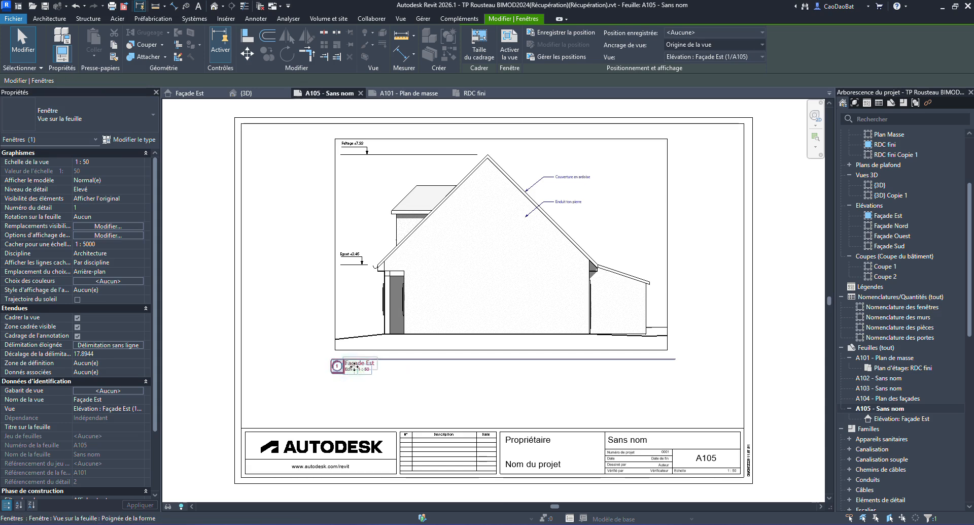
# Step: Create another new sheet with the Métrique A3 title block
pyautogui.rightClick(885, 348)
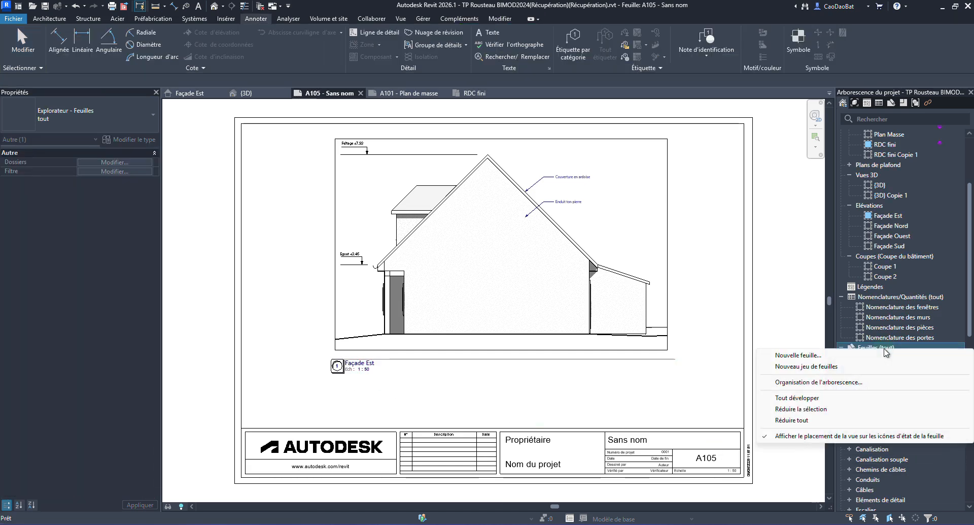
pyautogui.click(799, 355)
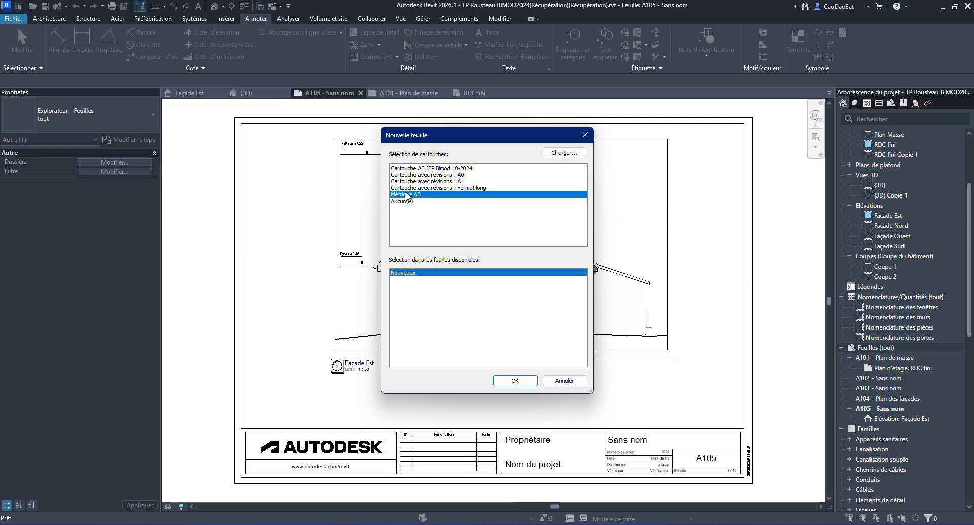
pyautogui.doubleClick(439, 194)
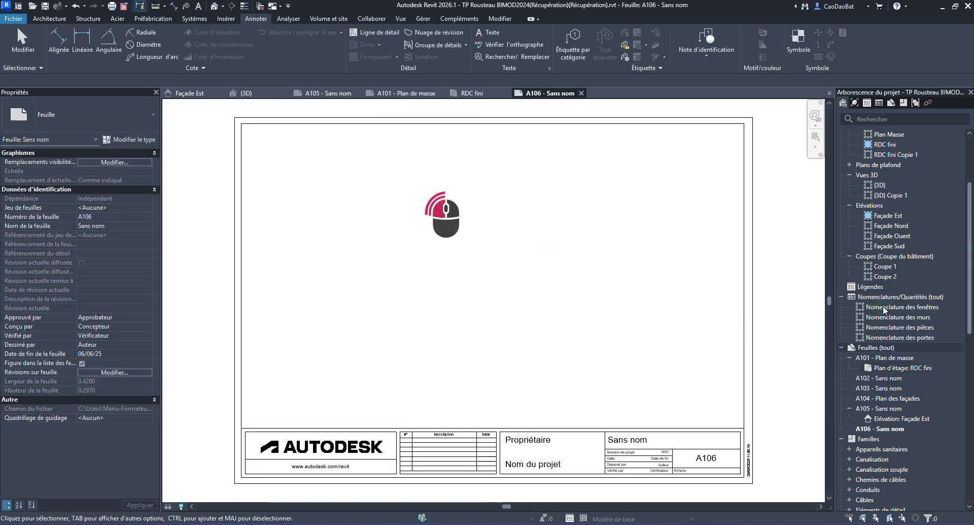
# Step: Place the RDC fini Copie 1 floor plan on sheet A106, centred above the title block
pyautogui.click(897, 155)
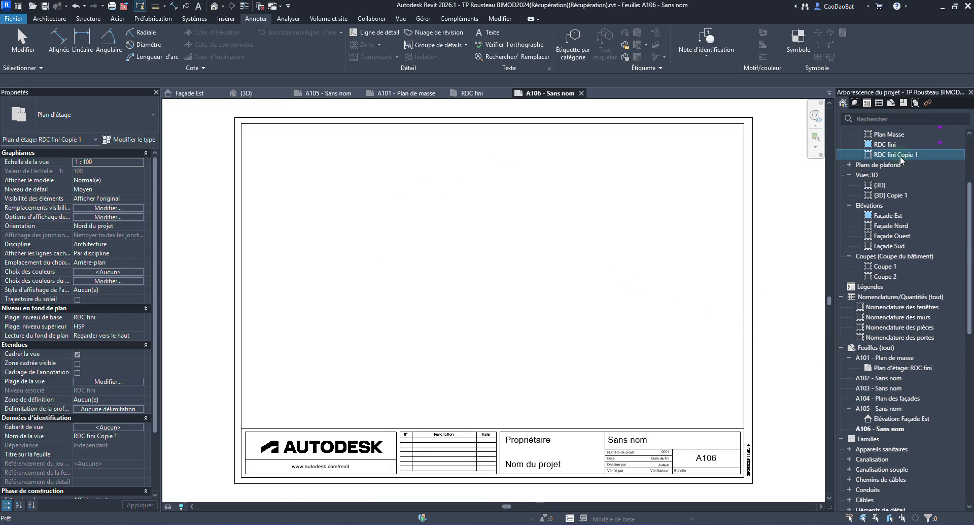
pyautogui.moveTo(891, 159); pyautogui.dragTo(446, 261)
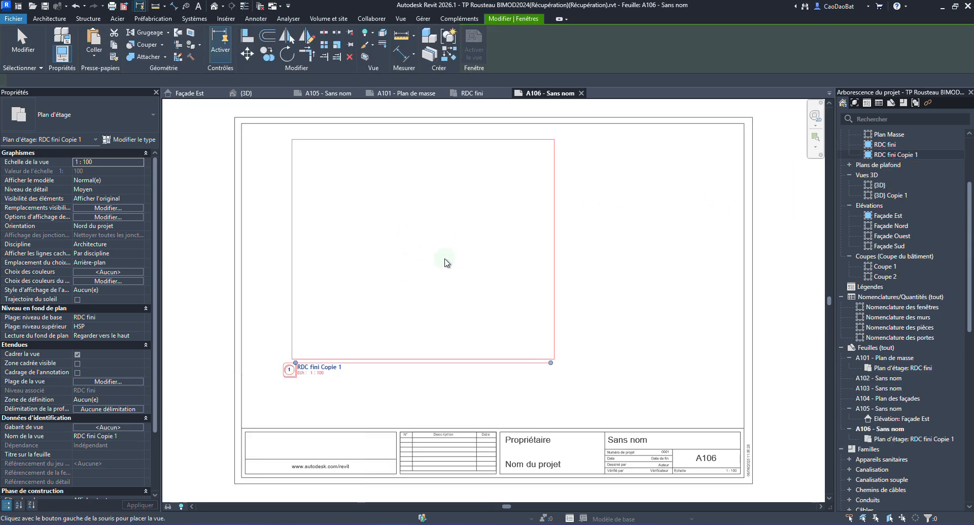
pyautogui.click(513, 257)
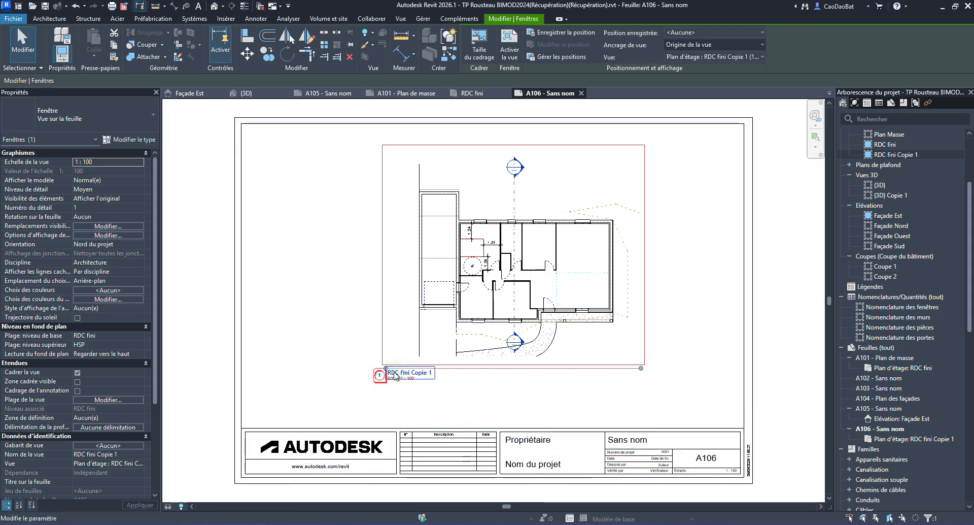
# Step: Rename sheet A106 as "Rez de chassée" in its title block
pyautogui.click(637, 441)
pyautogui.click(636, 441)
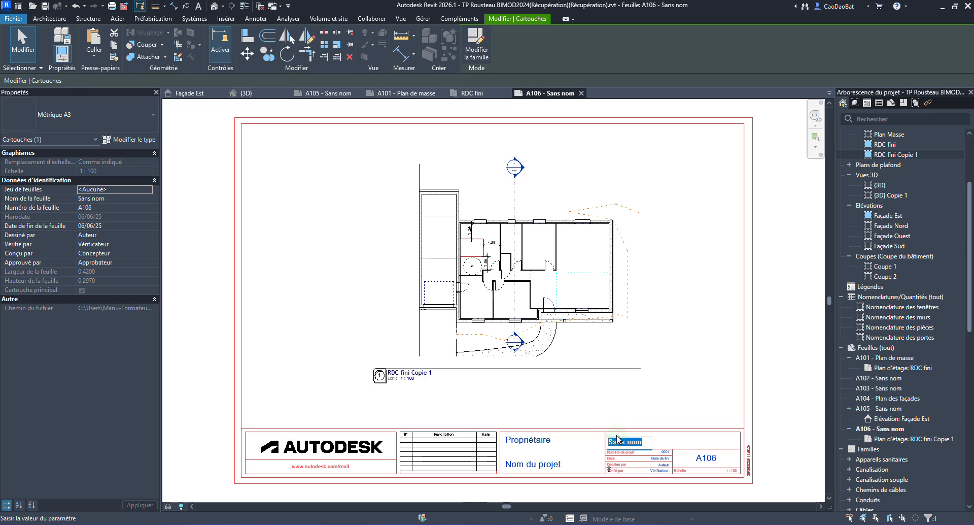
pyautogui.write('Rez d')
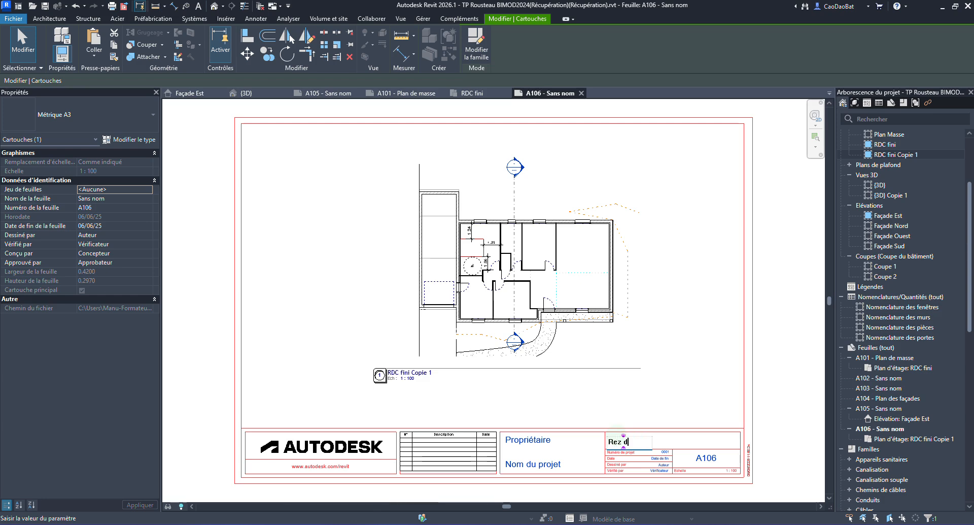
pyautogui.write('e chassée')
pyautogui.click(695, 384)
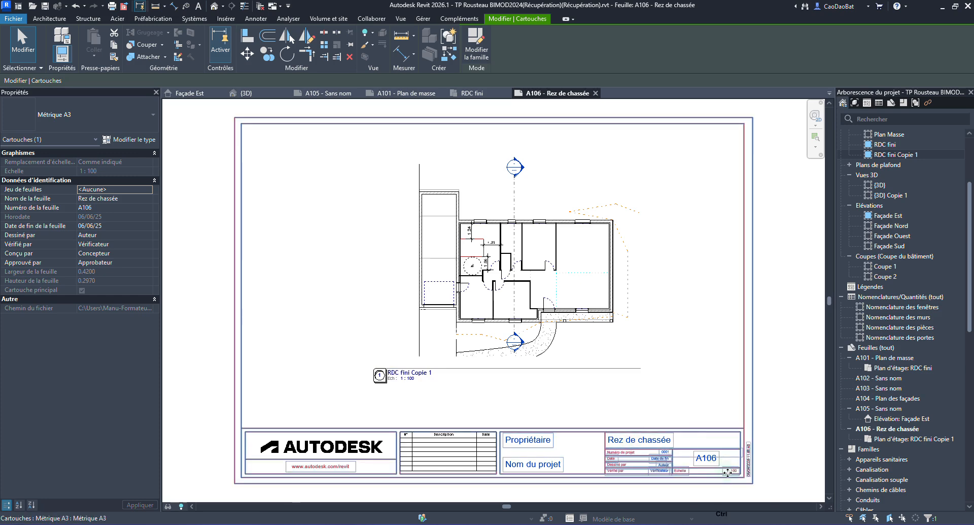
pyautogui.press('ctrl')
pyautogui.press('ctrl')
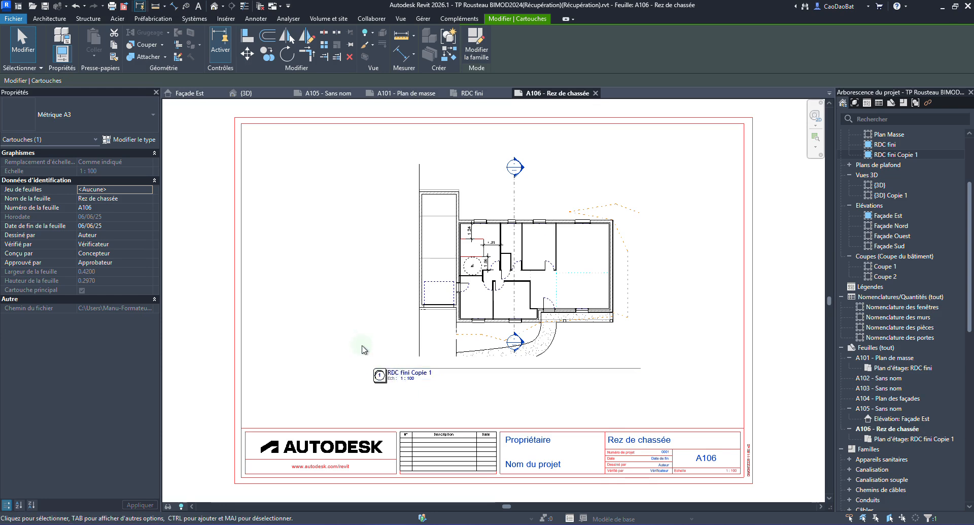
# Step: Set the title of the plan's viewport type, Vue sur la feuille, to <Aucun> and apply it
pyautogui.click(415, 384)
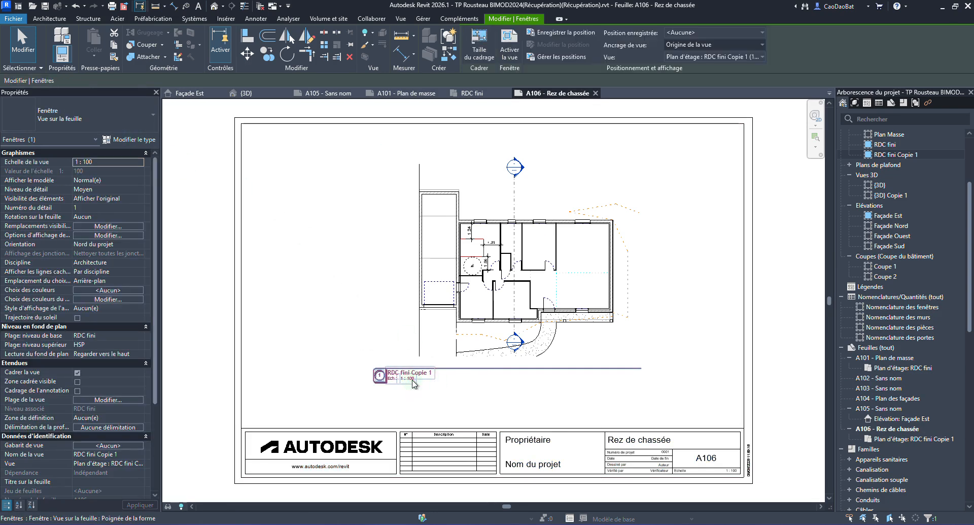
pyautogui.click(113, 116)
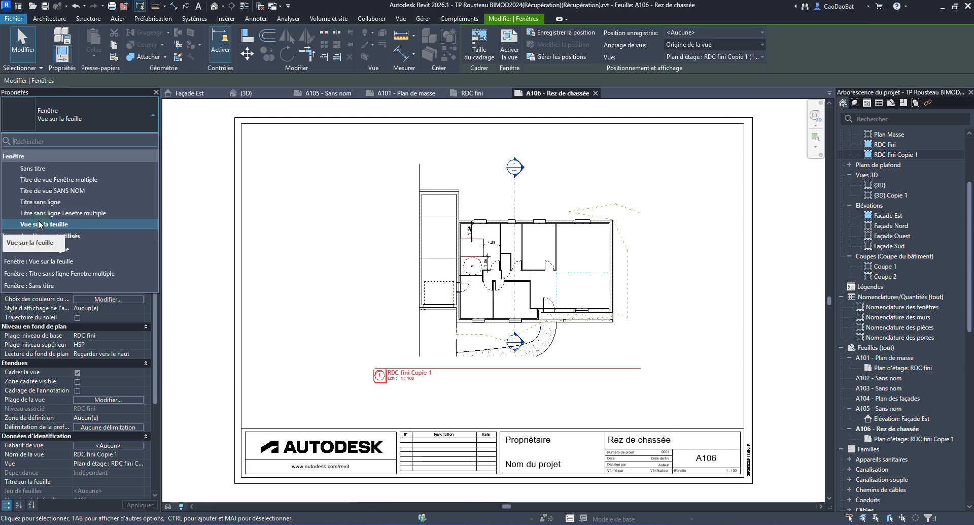
pyautogui.click(109, 129)
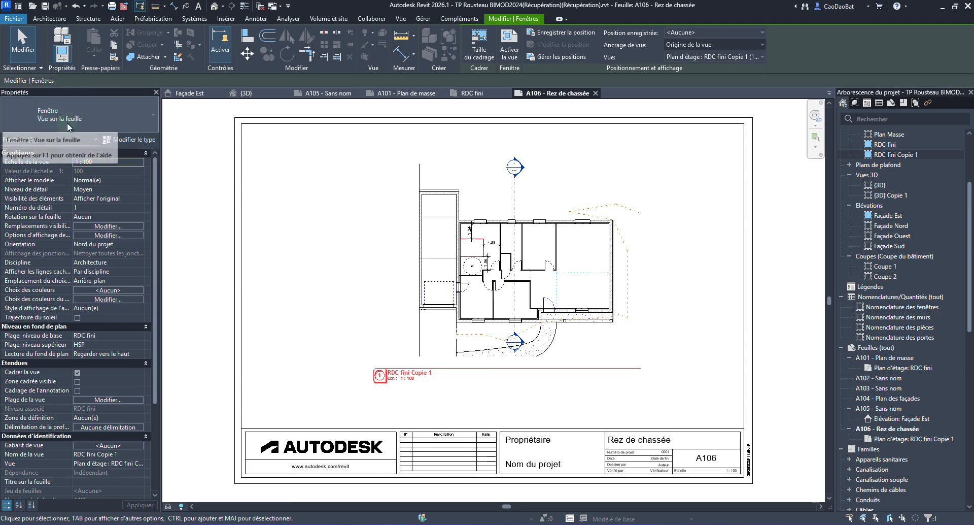
pyautogui.click(133, 140)
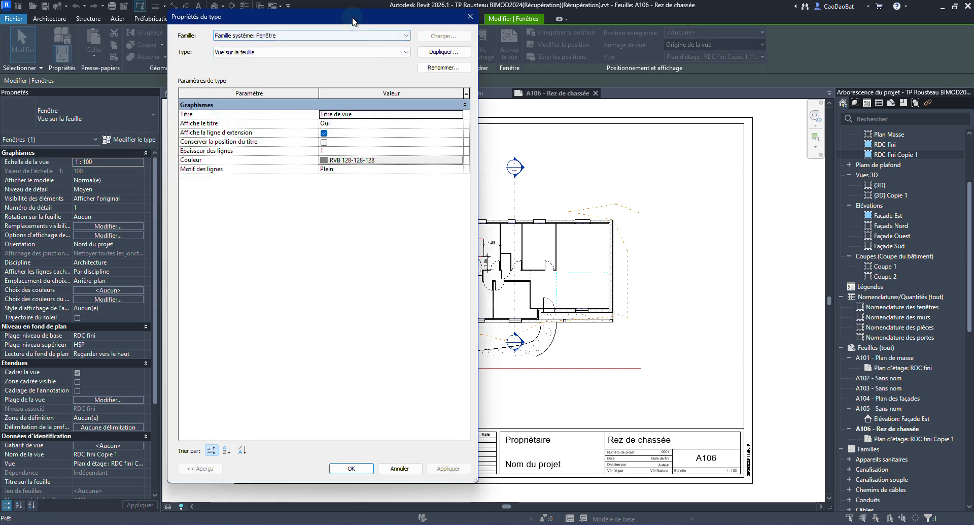
pyautogui.moveTo(348, 17); pyautogui.dragTo(149, 76)
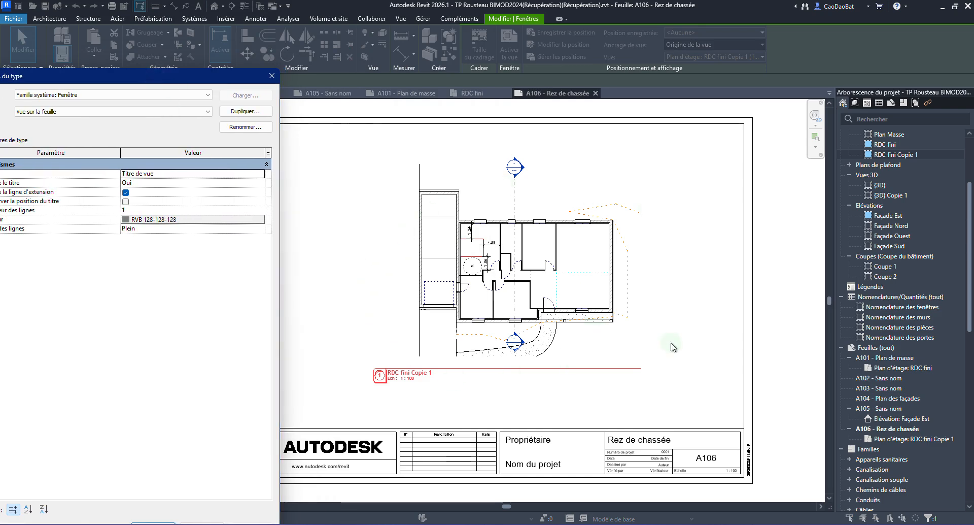
pyautogui.click(224, 172)
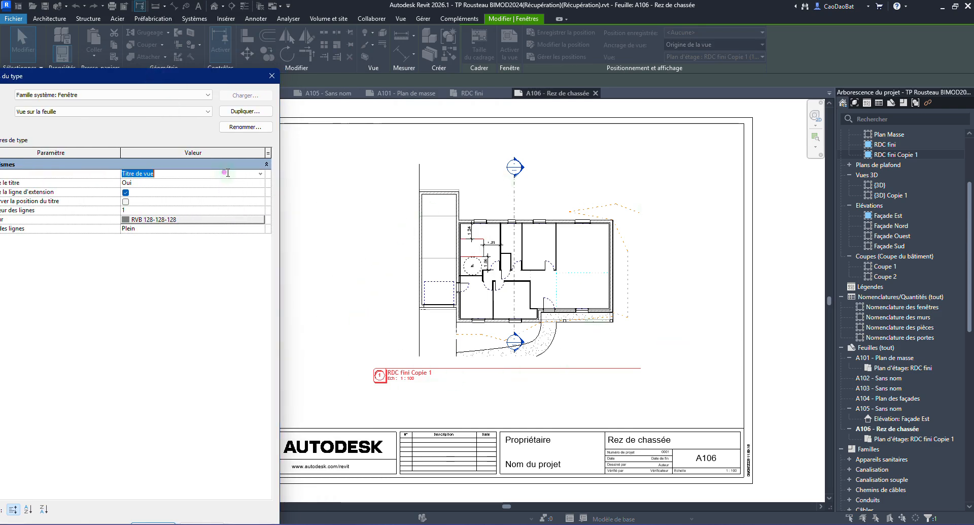
pyautogui.click(259, 176)
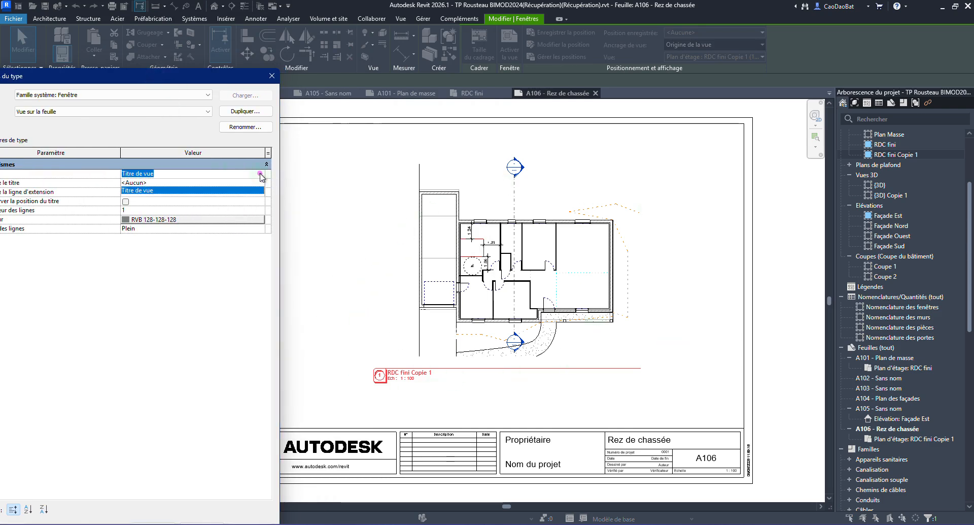
pyautogui.click(180, 185)
pyautogui.moveTo(185, 76); pyautogui.dragTo(269, 32)
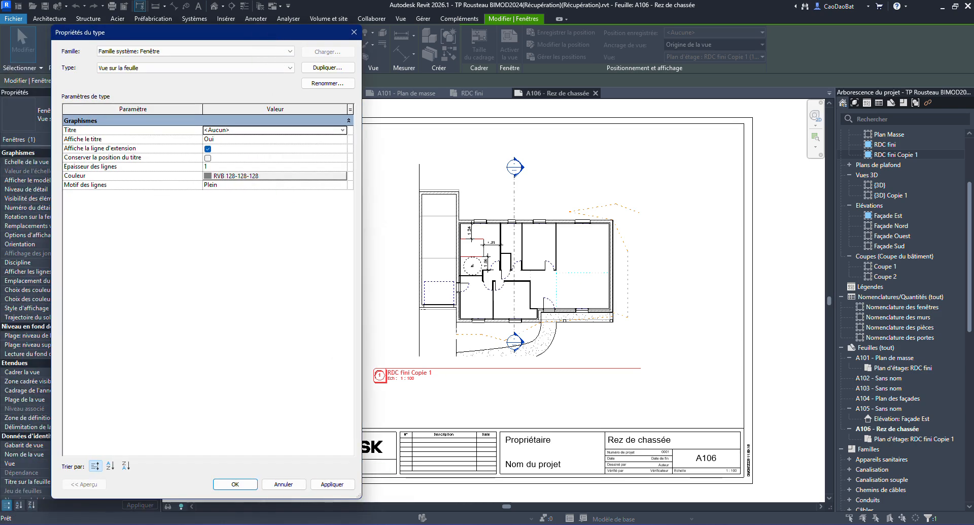
pyautogui.click(344, 489)
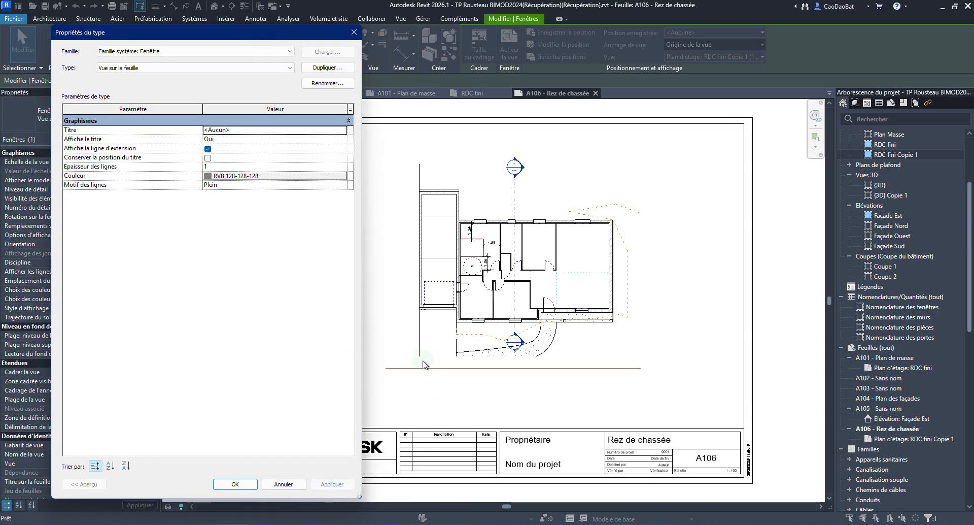
# Step: Turn off the extension line display in the Vue sur la feuille viewport type and accept the type properties
pyautogui.click(207, 149)
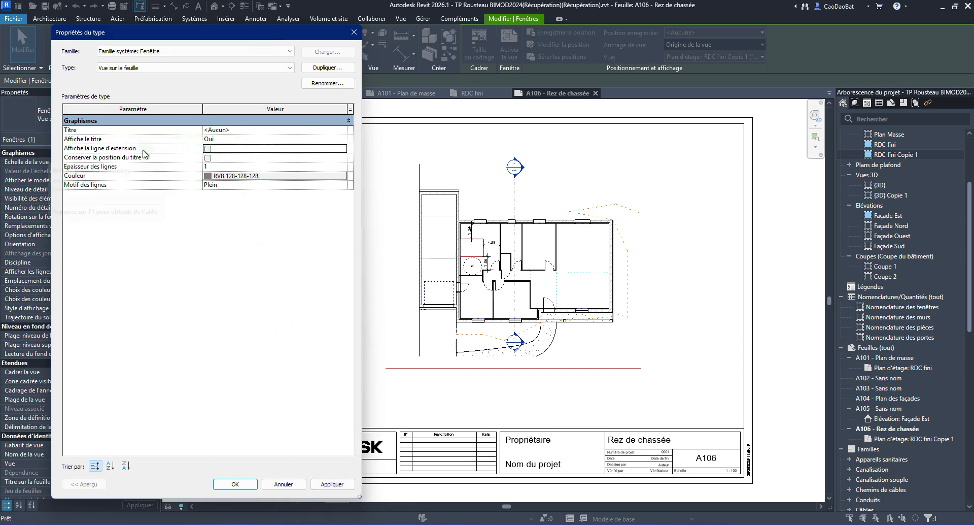
pyautogui.click(208, 149)
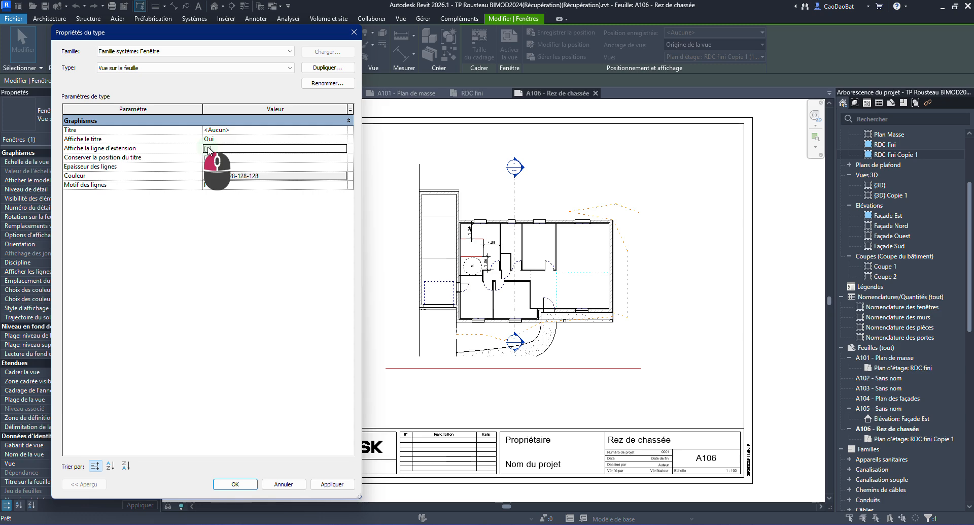
pyautogui.click(331, 483)
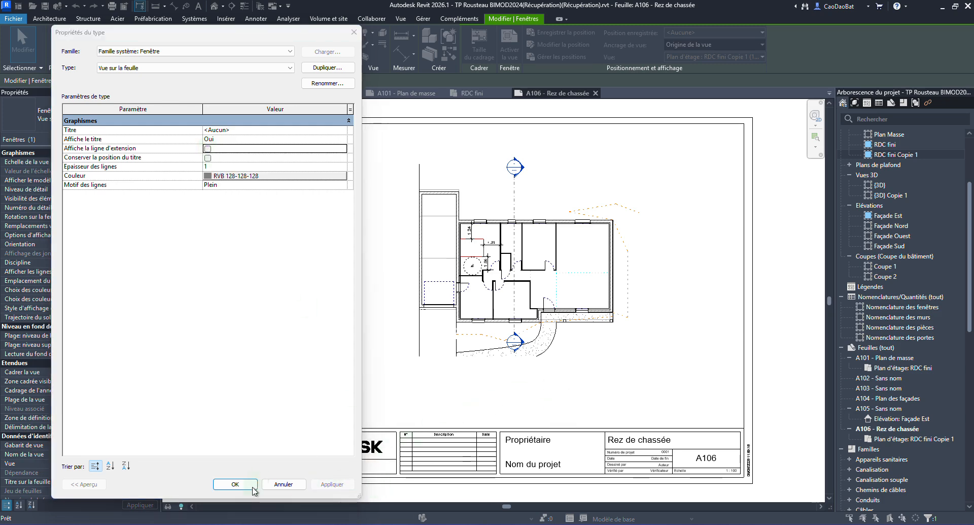
pyautogui.click(235, 484)
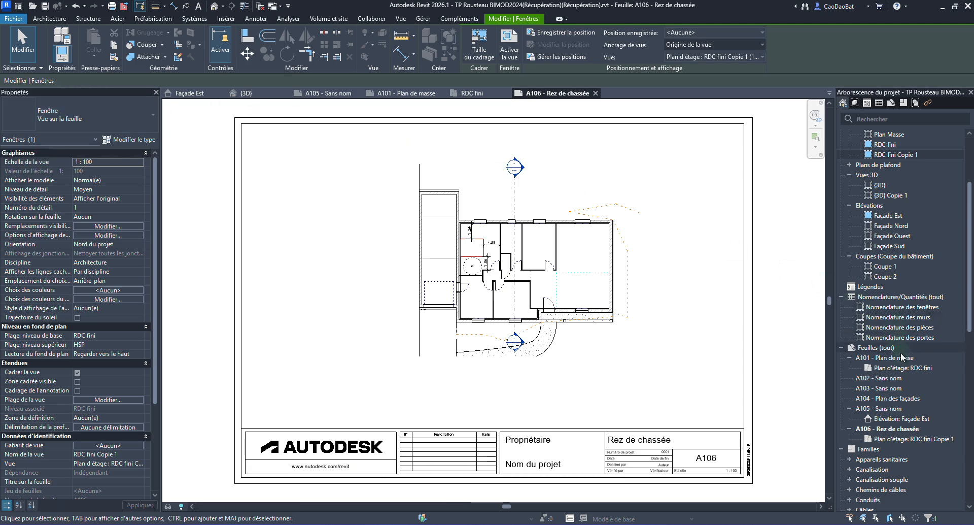
# Step: On sheet A105, duplicate the Façade Est view's viewport type under the name "Titre Sans"
pyautogui.doubleClick(880, 408)
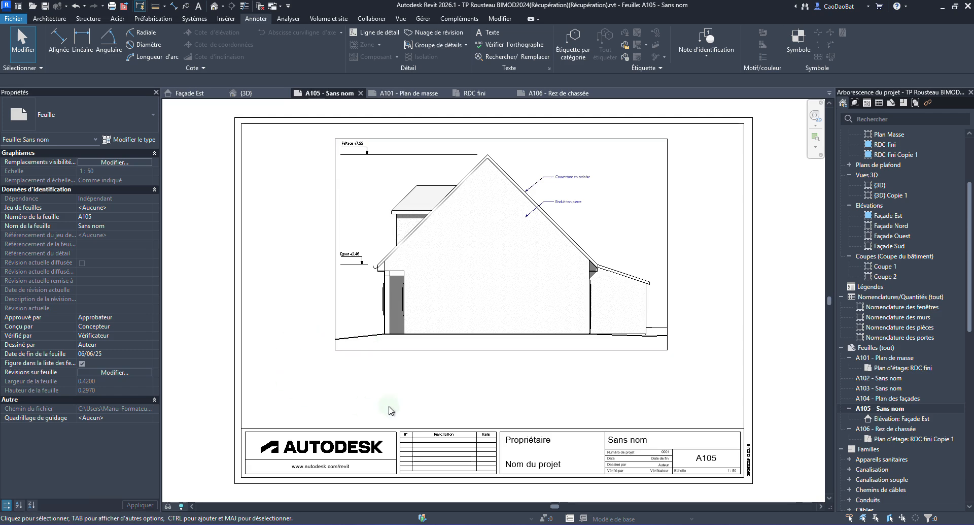
pyautogui.click(369, 353)
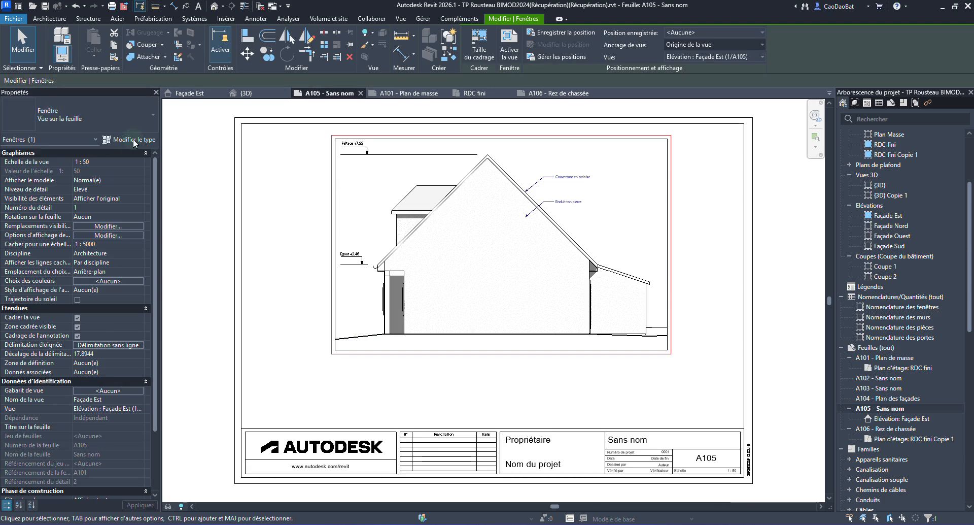
pyautogui.click(107, 137)
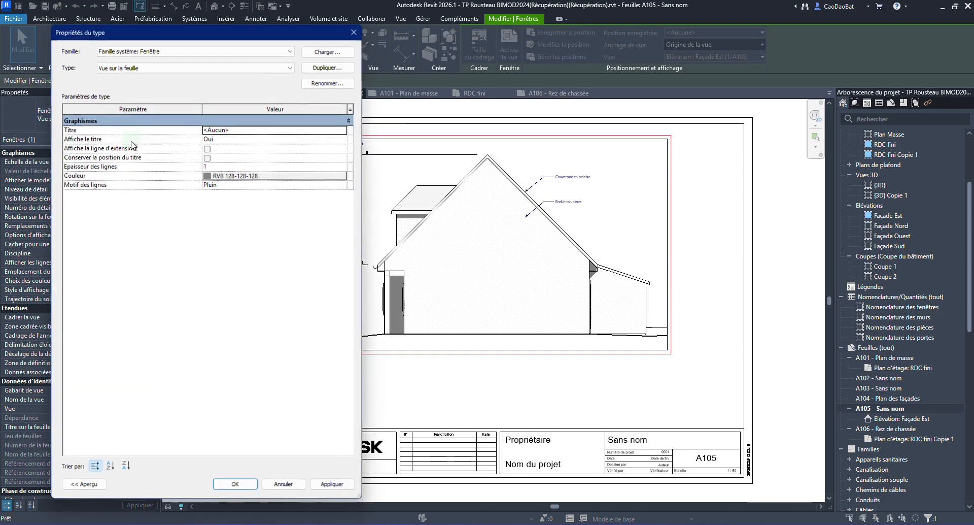
pyautogui.click(327, 68)
pyautogui.click(206, 257)
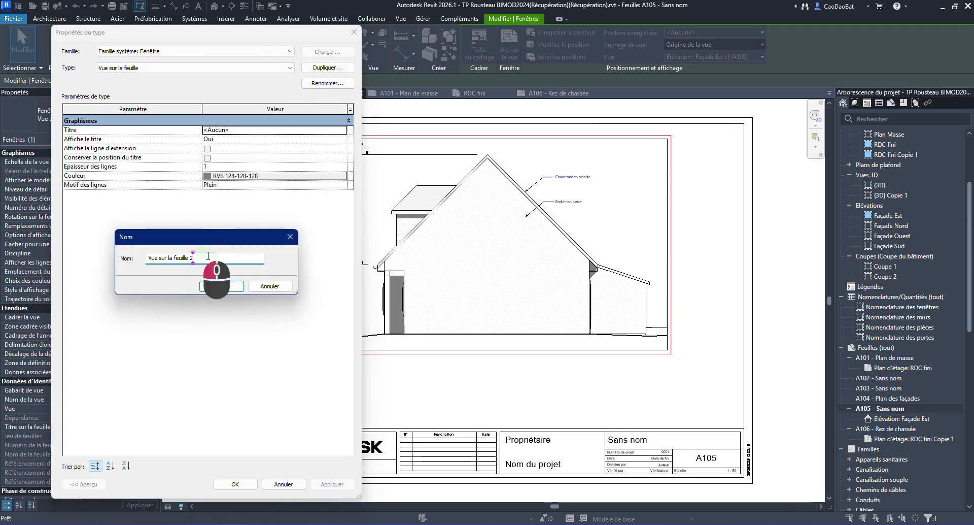
pyautogui.hotkey('ctrl', 'a')
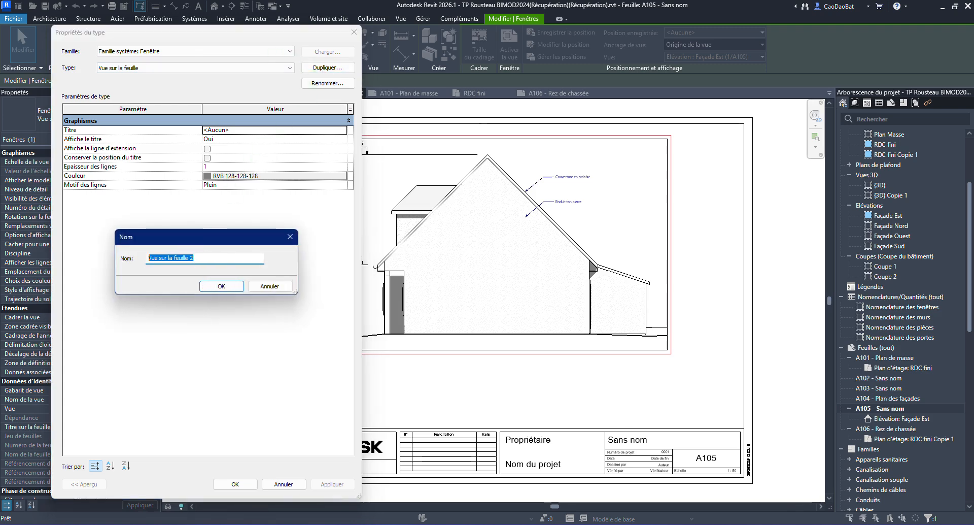
pyautogui.write('Titre')
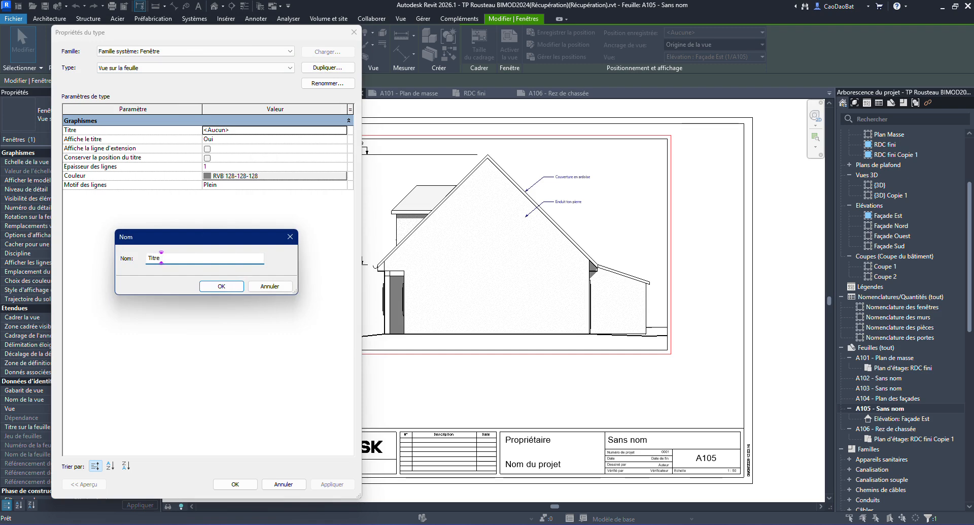
pyautogui.write(' Sans')
pyautogui.click(232, 286)
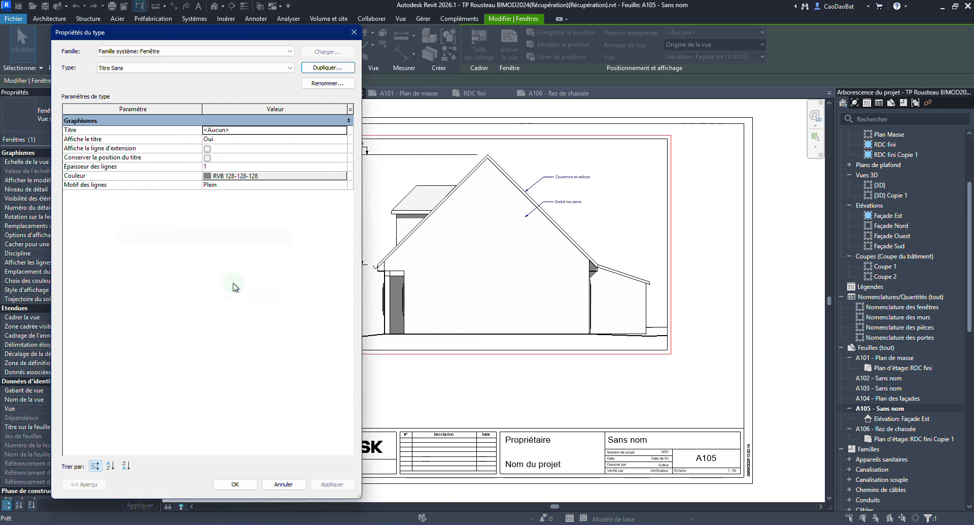
# Step: Set Affiche le titre to Non in the Titre Sans viewport type and apply it
pyautogui.click(212, 139)
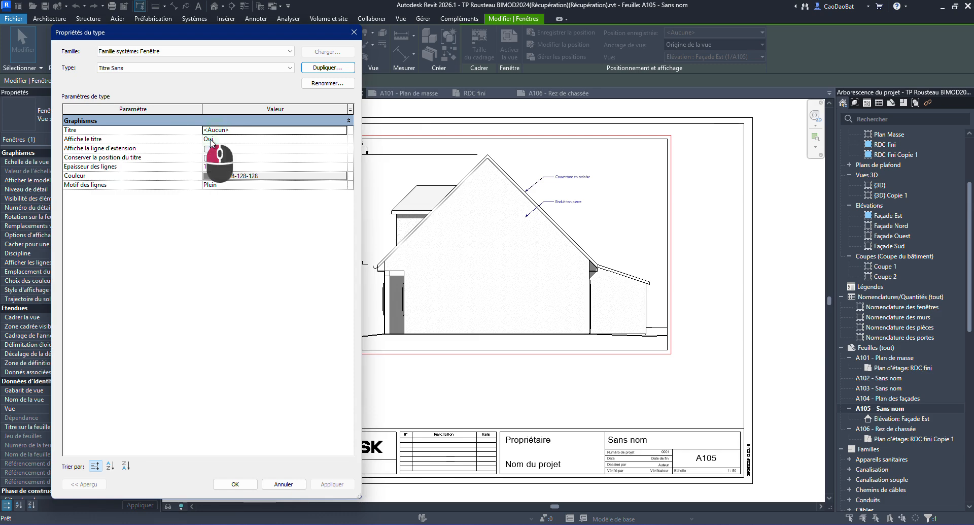
pyautogui.click(344, 139)
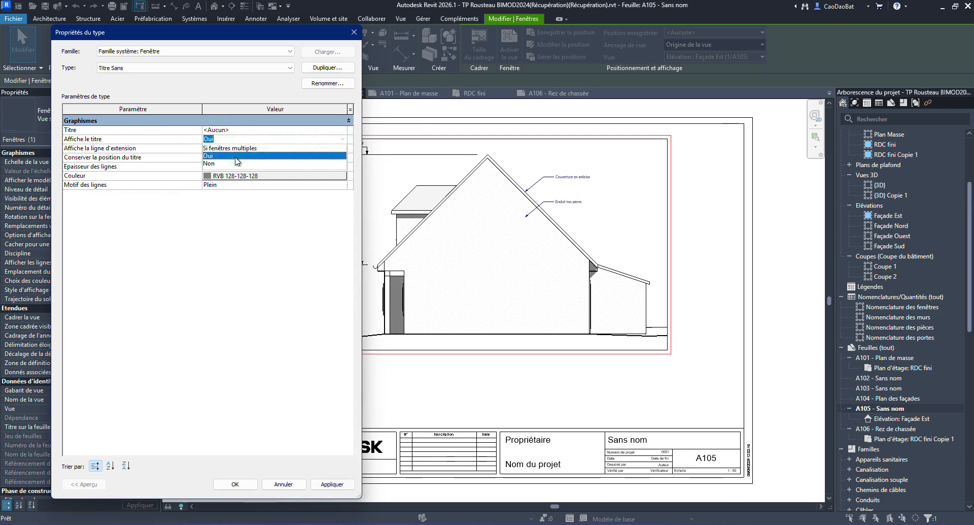
pyautogui.click(232, 163)
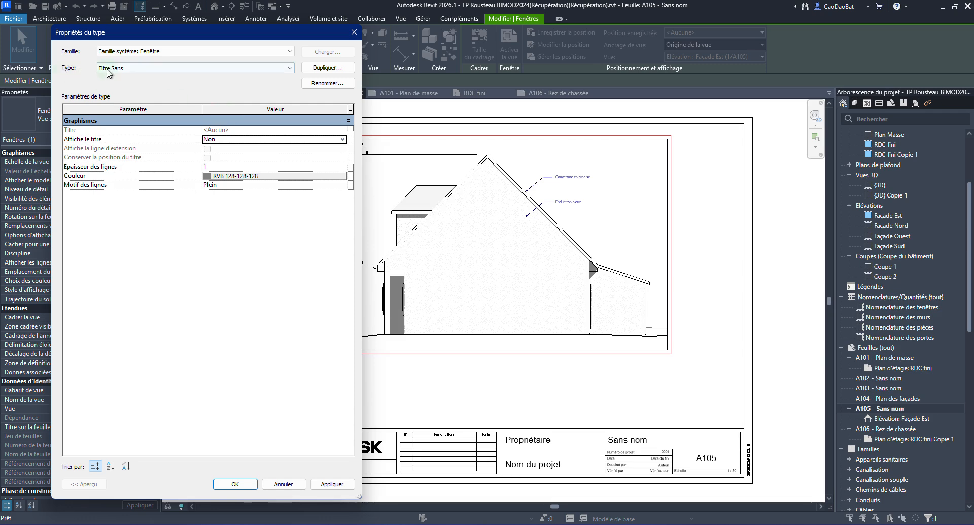
pyautogui.click(331, 483)
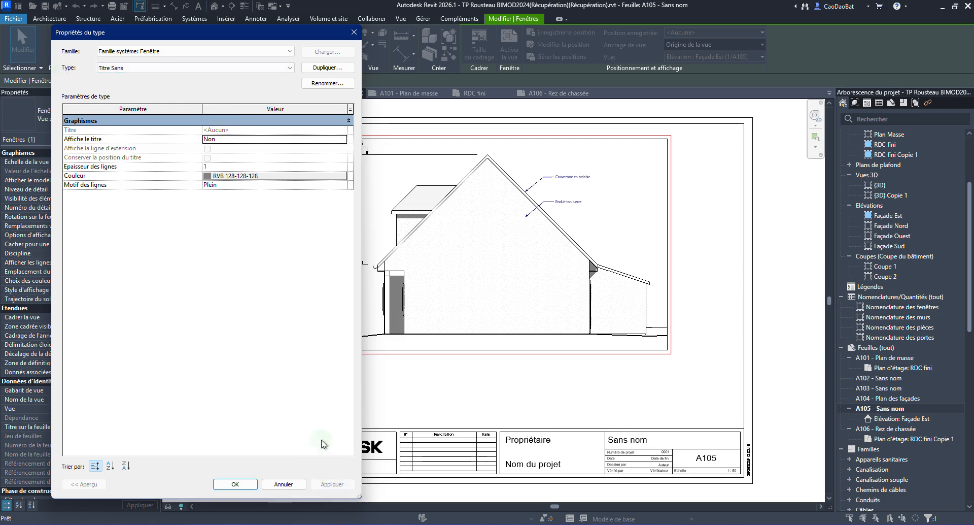
# Step: Try to duplicate the Titre Sans viewport type under the name "Titre sans ligne"
pyautogui.click(316, 69)
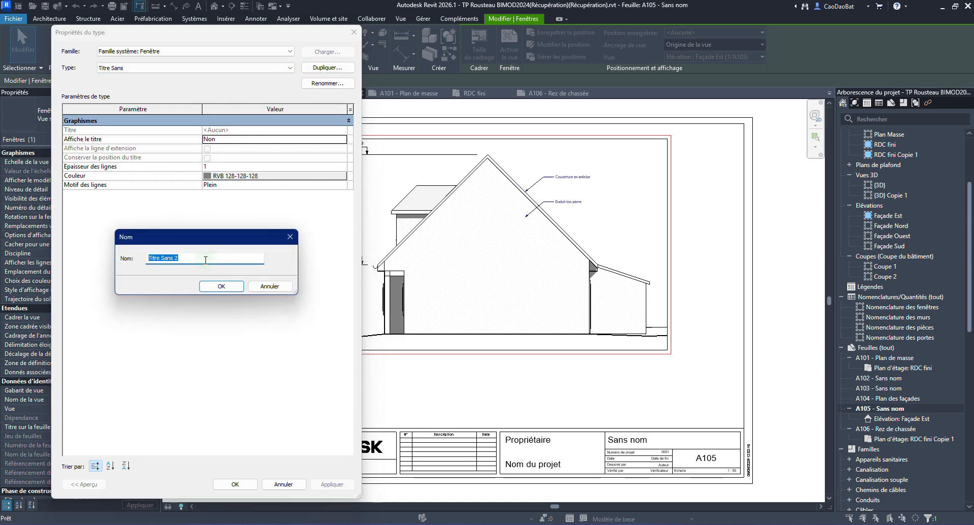
pyautogui.moveTo(206, 259); pyautogui.dragTo(64, 256)
pyautogui.write('Titre')
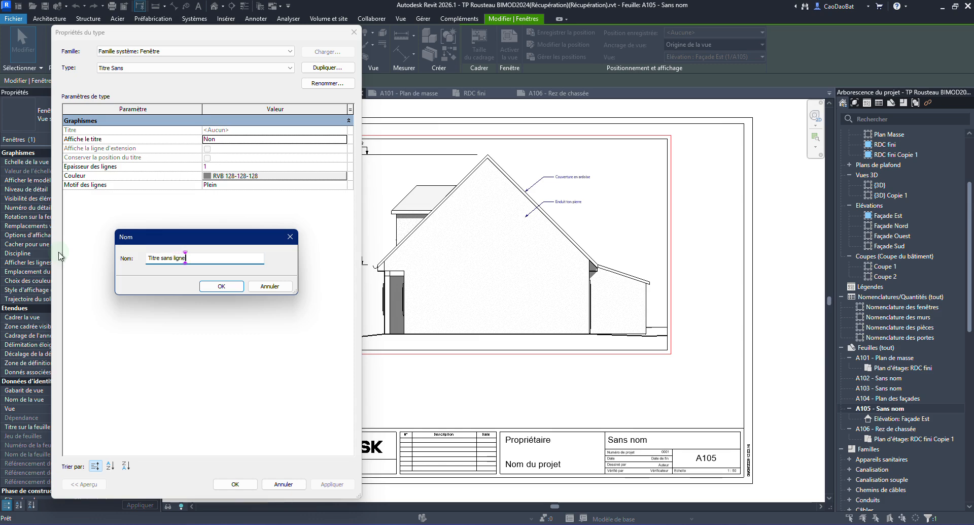
pyautogui.click(223, 287)
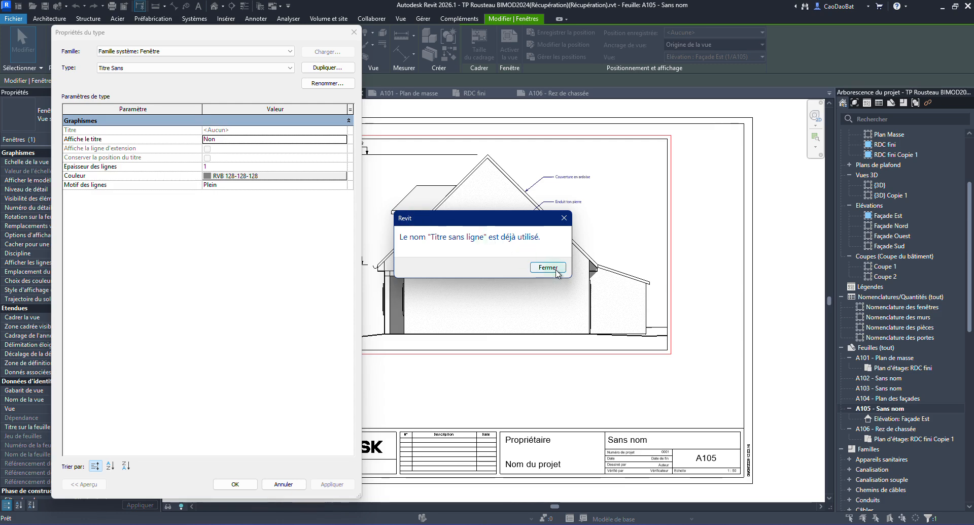
pyautogui.click(555, 269)
# Step: Apply the existing Titre sans ligne viewport type to the Façade Est view on sheet A105
pyautogui.click(253, 68)
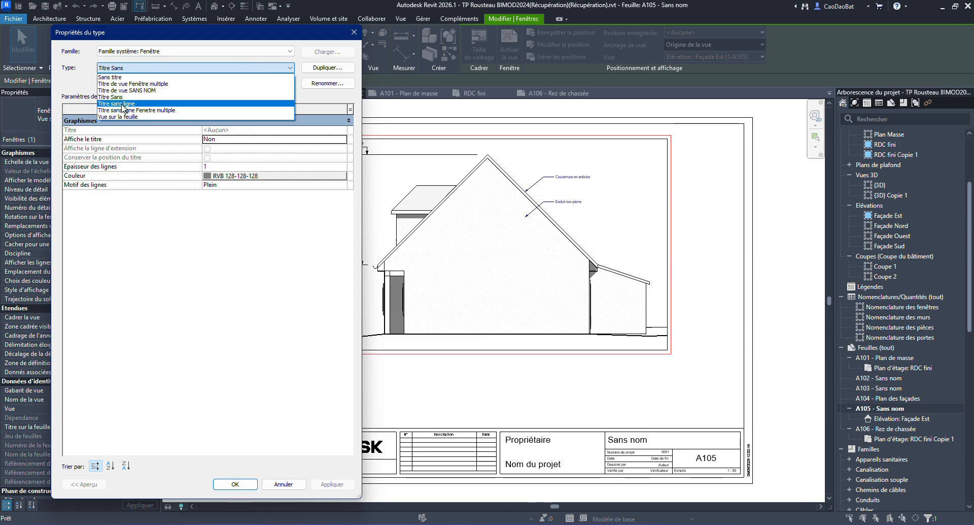
pyautogui.click(122, 104)
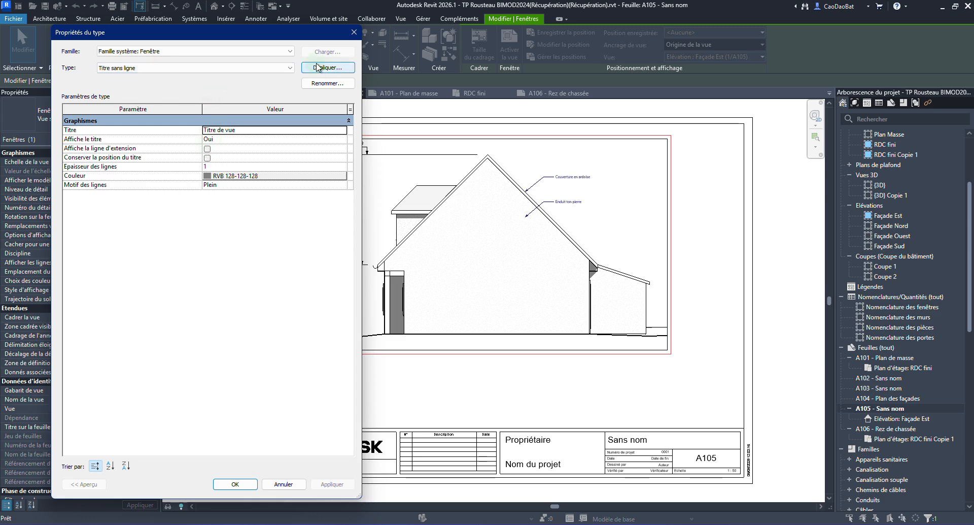
pyautogui.click(159, 68)
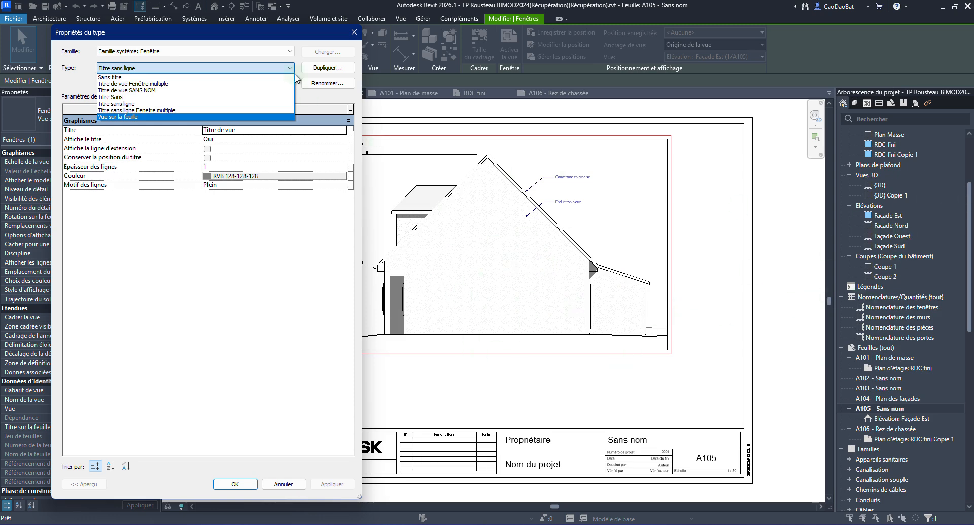
pyautogui.press('Up')
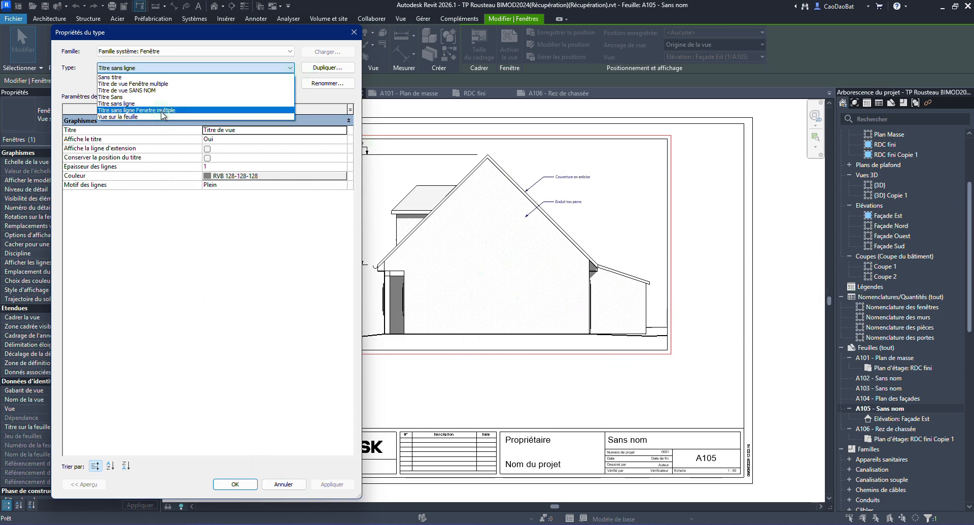
pyautogui.click(247, 486)
pyautogui.click(235, 484)
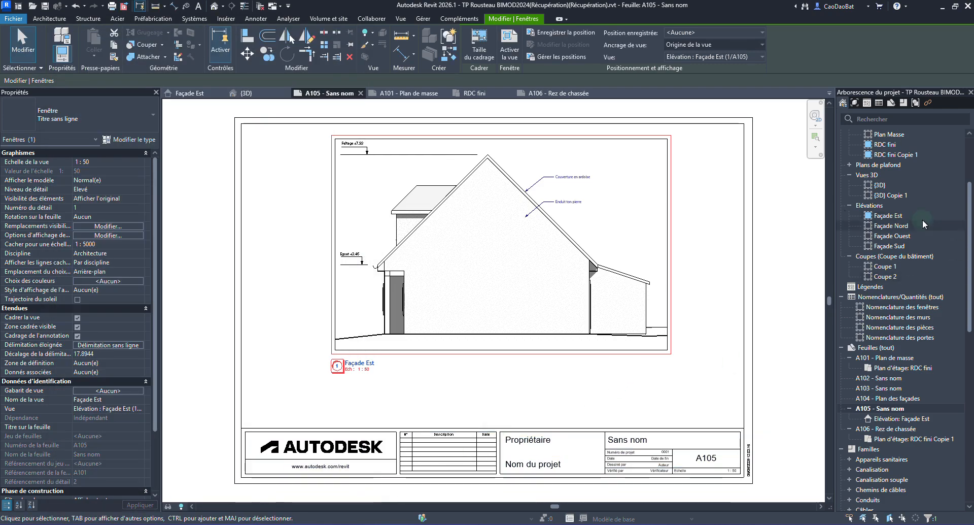
pyautogui.click(524, 365)
pyautogui.click(523, 354)
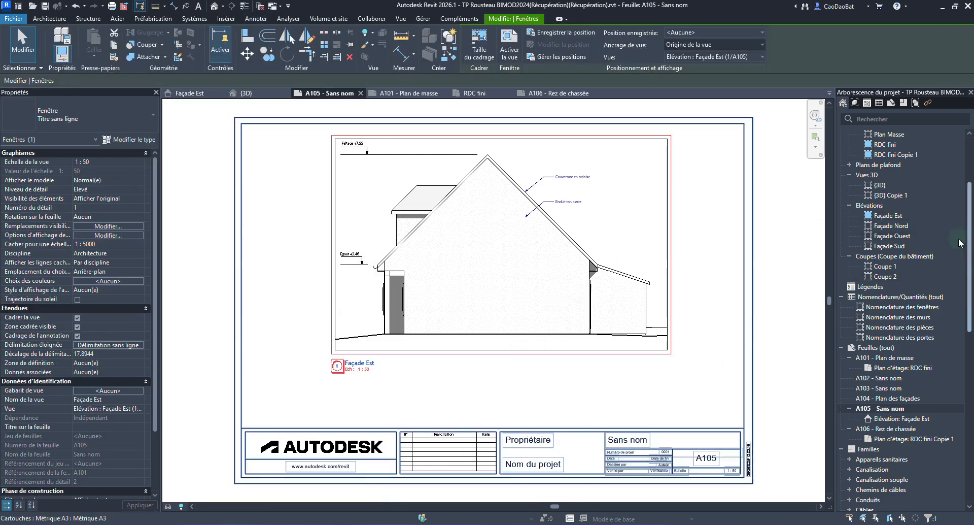
# Step: Open the Façade Est elevation and set its view scale to 1:100
pyautogui.doubleClick(887, 215)
pyautogui.click(185, 506)
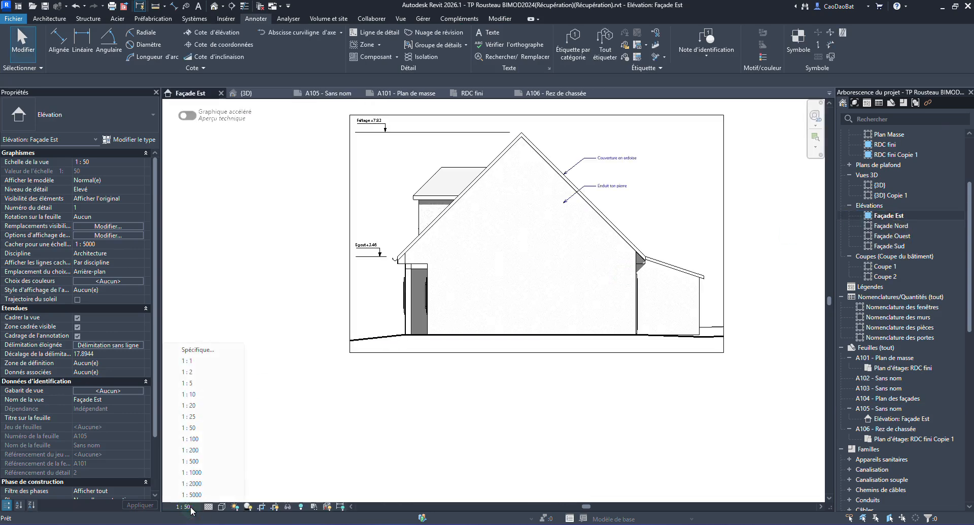
pyautogui.click(195, 440)
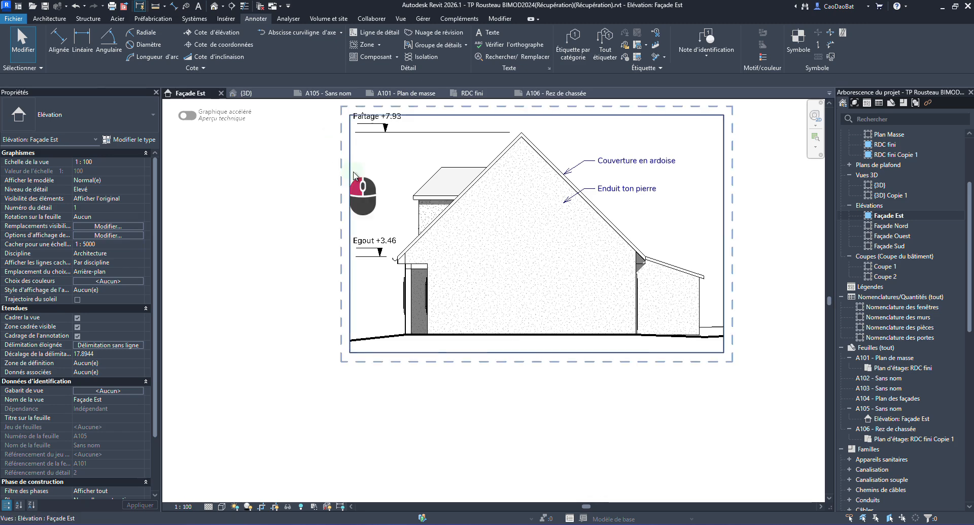
# Step: Extend the left and top edges of the Façade Est crop region outward to make room for the level annotations
pyautogui.click(350, 243)
pyautogui.moveTo(350, 243); pyautogui.dragTo(335, 247)
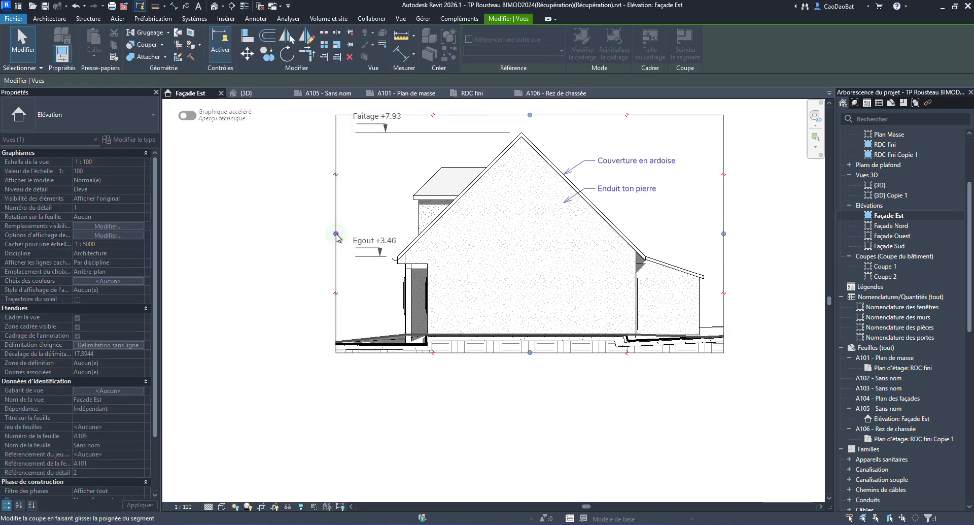
pyautogui.moveTo(530, 115); pyautogui.dragTo(530, 102)
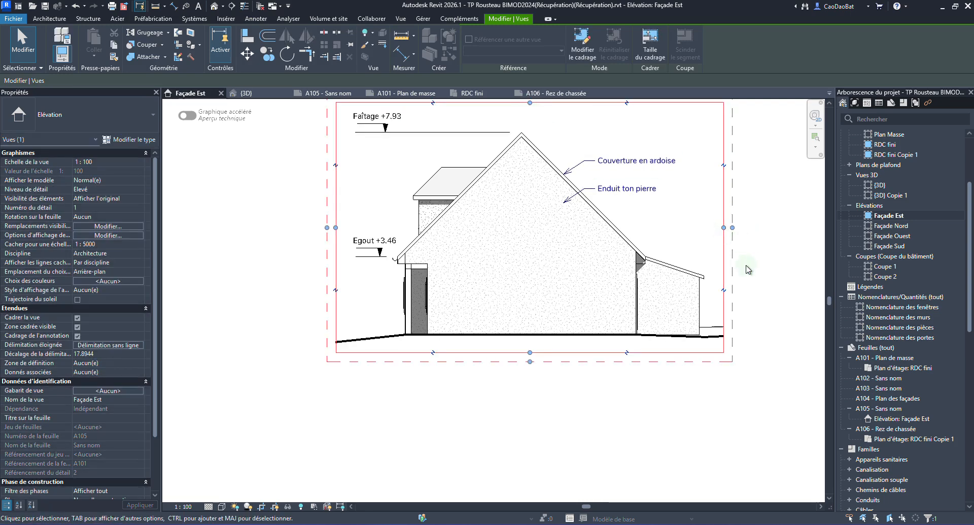
pyautogui.click(795, 314)
# Step: Open the Façade Nord elevation and set its view scale to 1:100
pyautogui.doubleClick(892, 226)
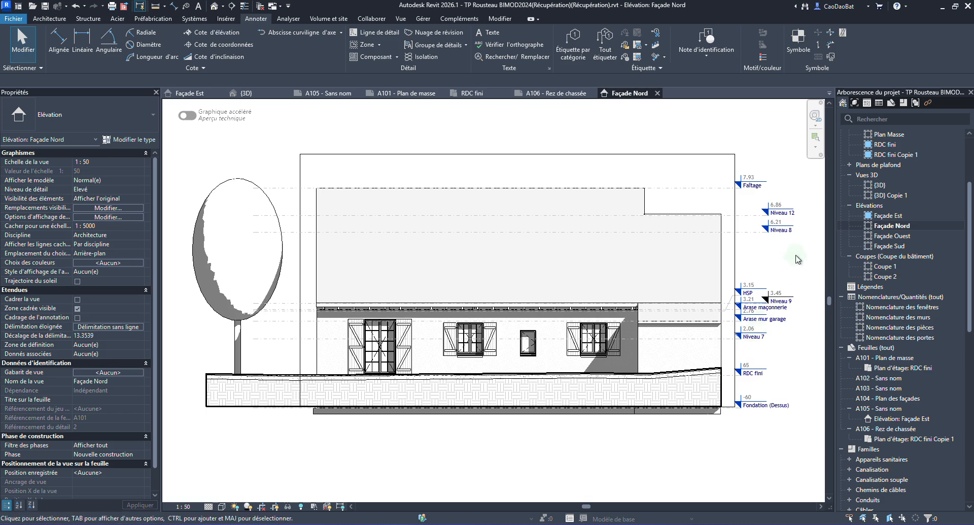
pyautogui.click(183, 506)
pyautogui.click(197, 450)
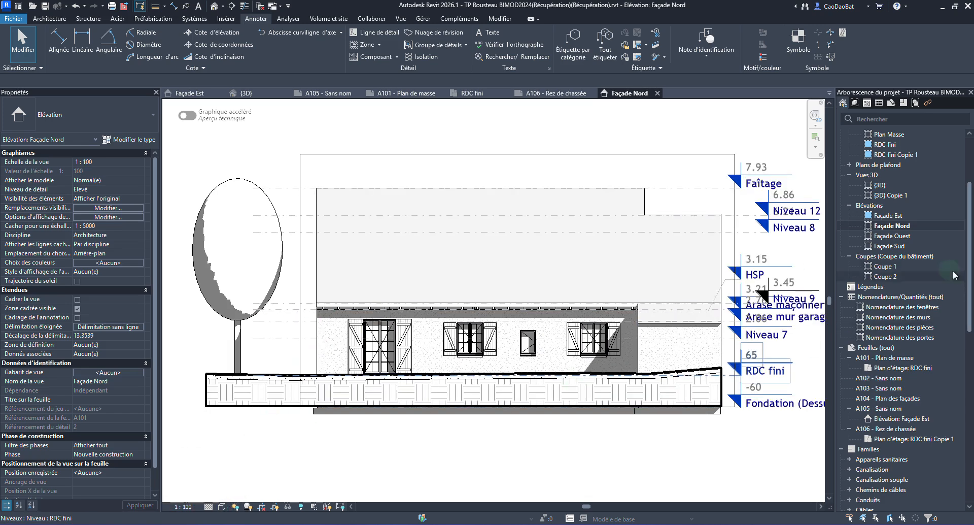
# Step: In Façade Nord, hide the Faîtage level element and the whole level category, and crop the view to its crop region
pyautogui.click(906, 236)
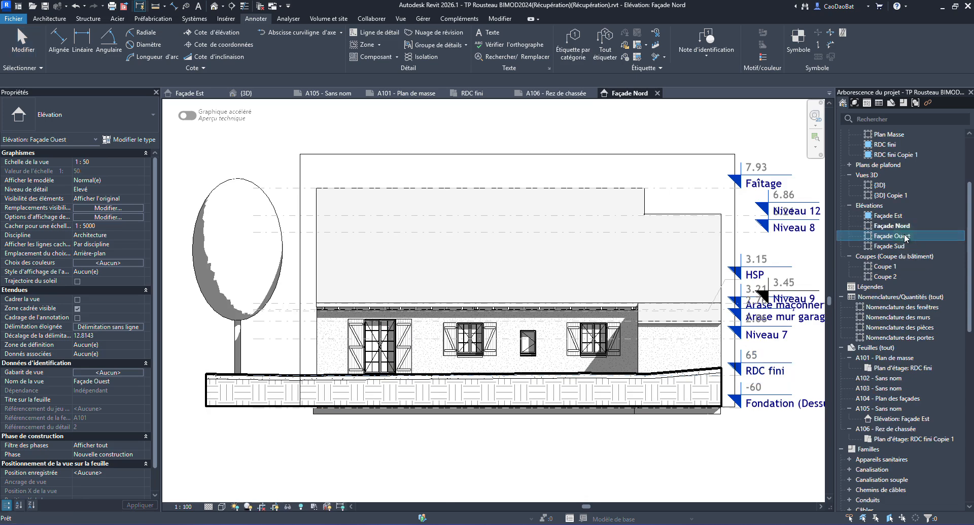
pyautogui.rightClick(693, 188)
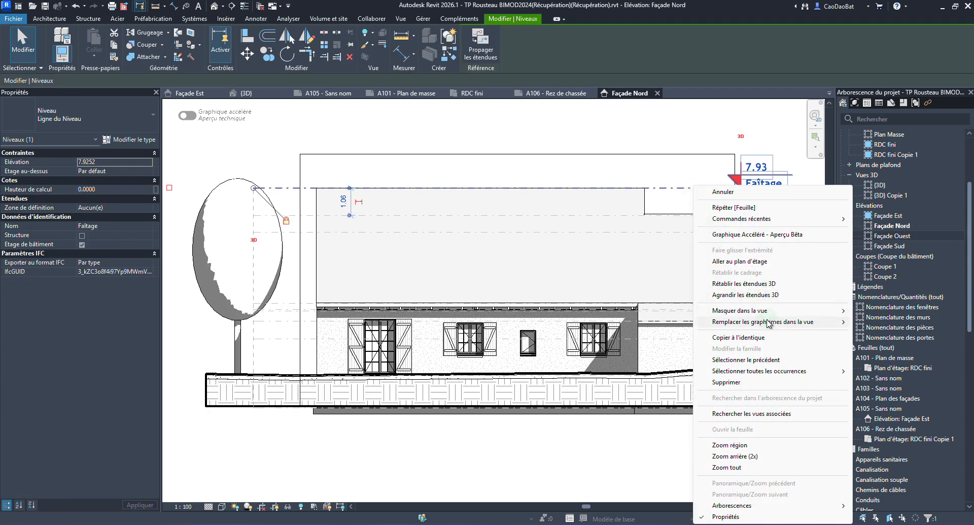
pyautogui.moveTo(766, 310)
pyautogui.click(906, 311)
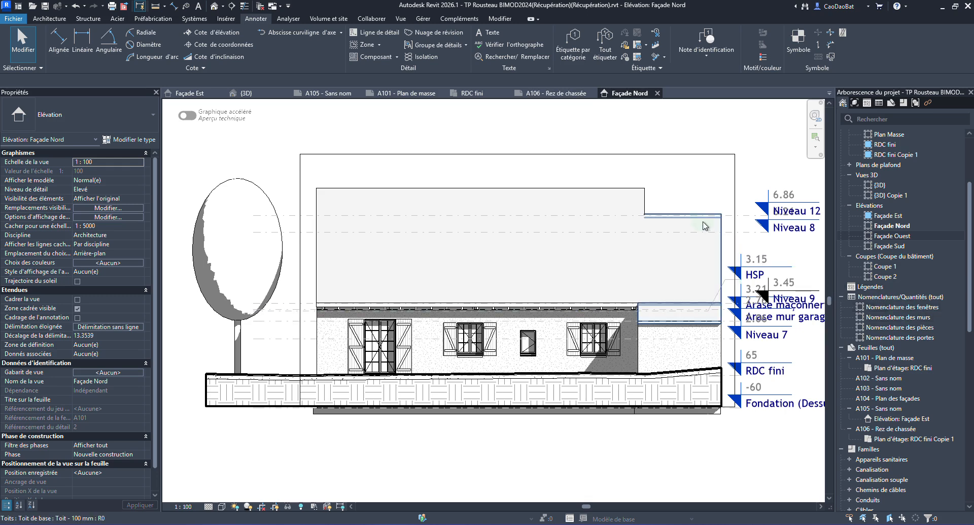
pyautogui.rightClick(728, 216)
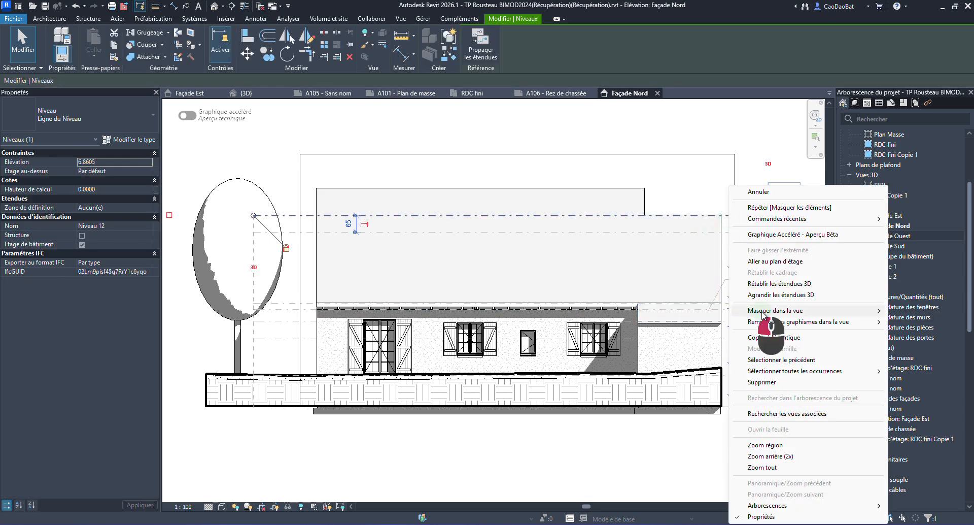
pyautogui.moveTo(766, 311)
pyautogui.click(914, 321)
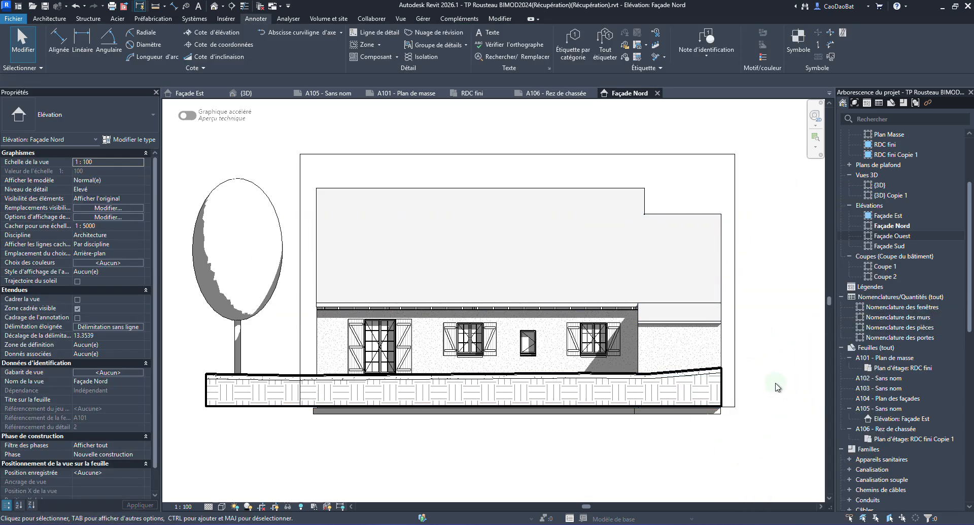
pyautogui.click(266, 507)
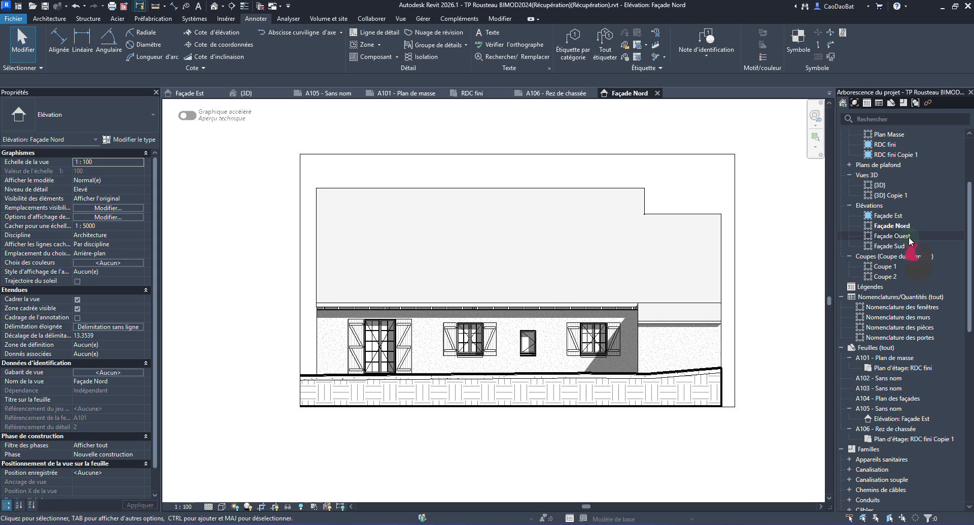
# Step: Open the Façade Ouest elevation and hide the level category in the view
pyautogui.doubleClick(893, 236)
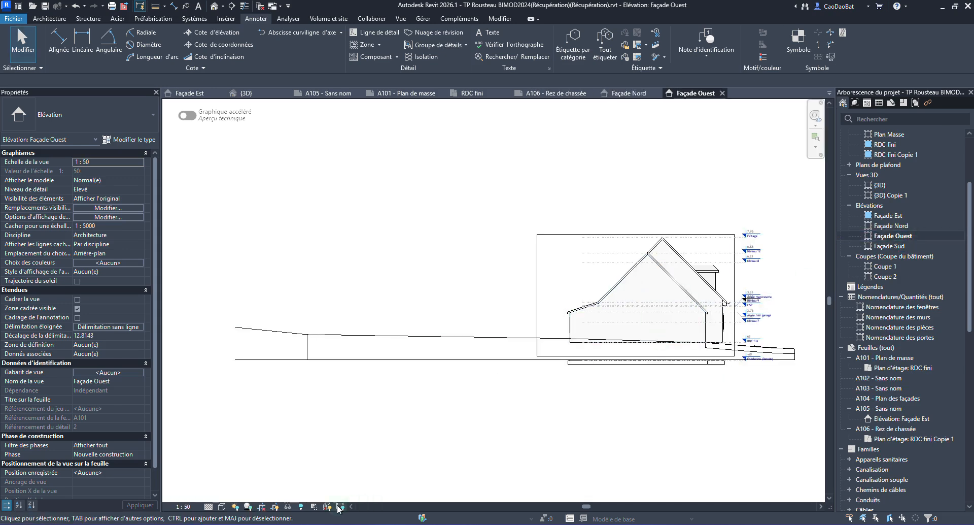
pyautogui.click(552, 241)
pyautogui.click(591, 262)
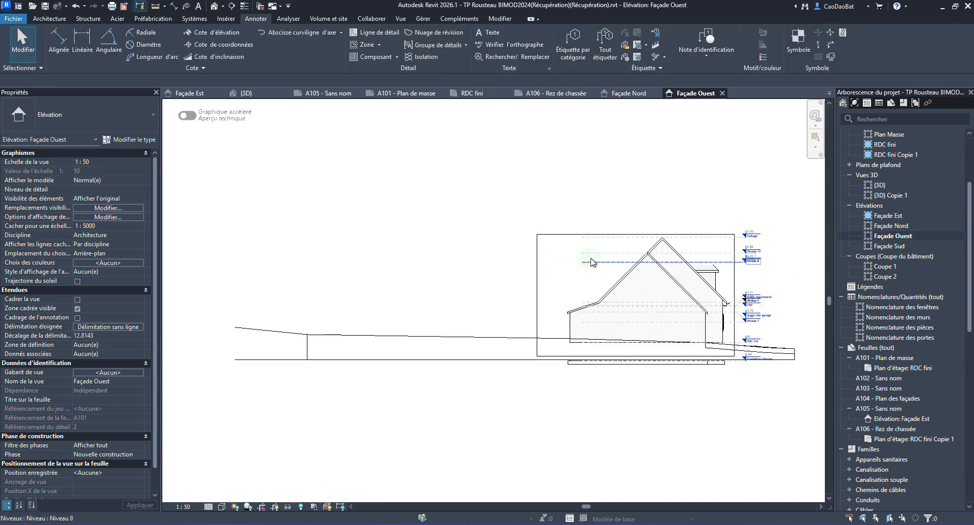
pyautogui.rightClick(591, 262)
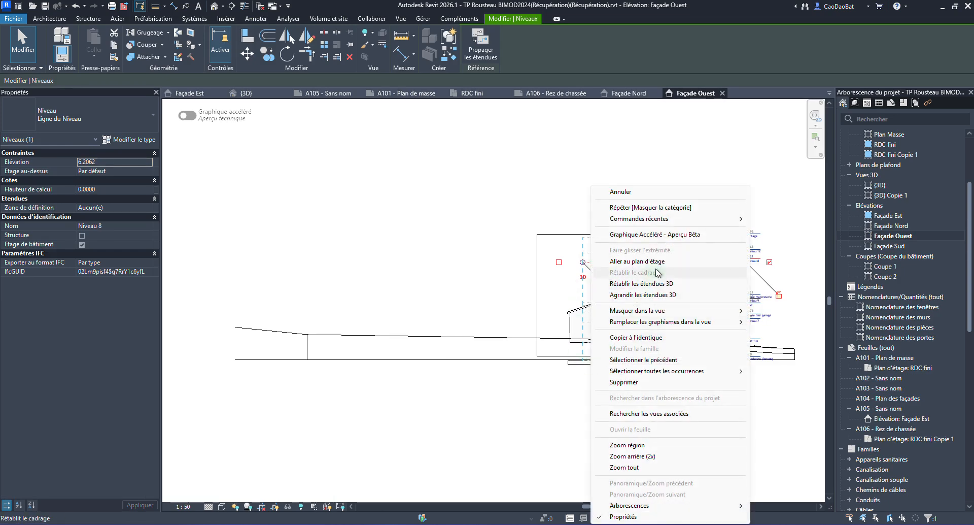
pyautogui.moveTo(679, 311)
pyautogui.click(774, 322)
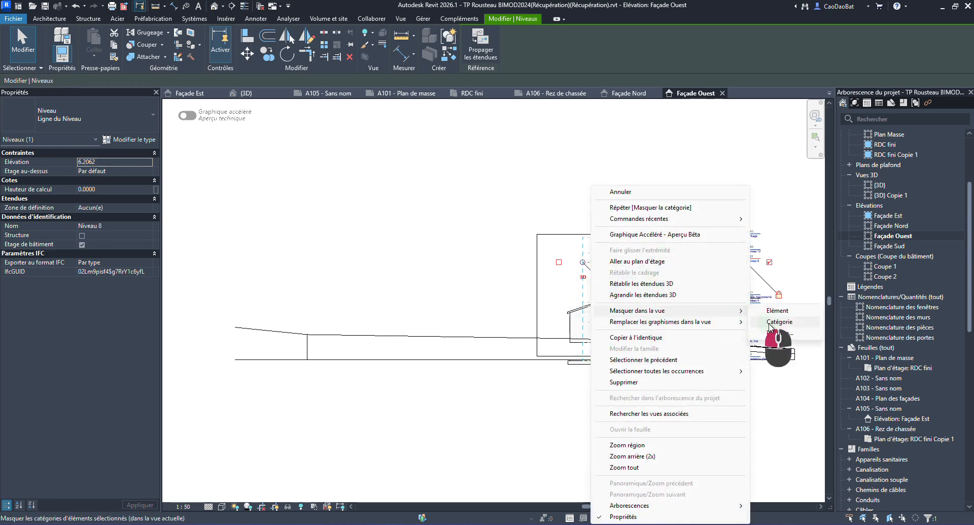
# Step: Crop the Façade Ouest view and hide its crop region boundary
pyautogui.click(538, 285)
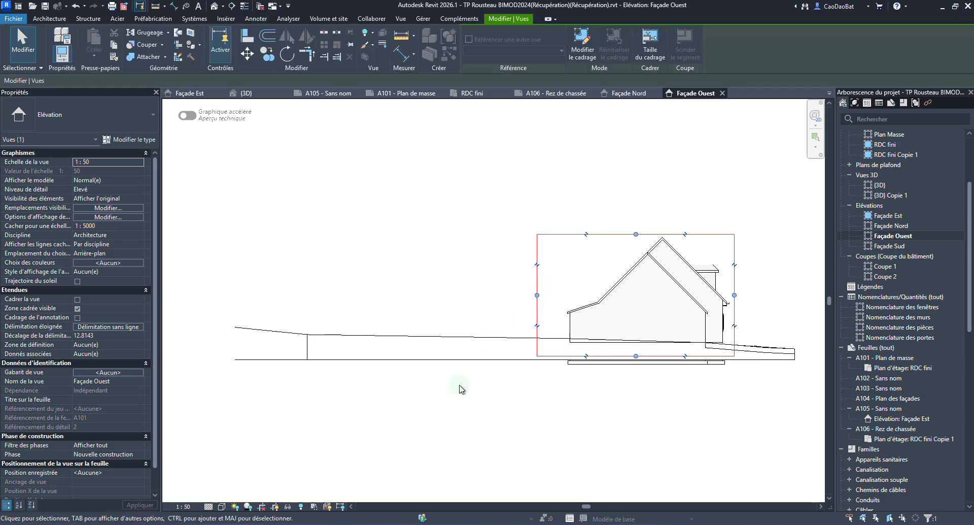
pyautogui.click(262, 507)
pyautogui.click(278, 508)
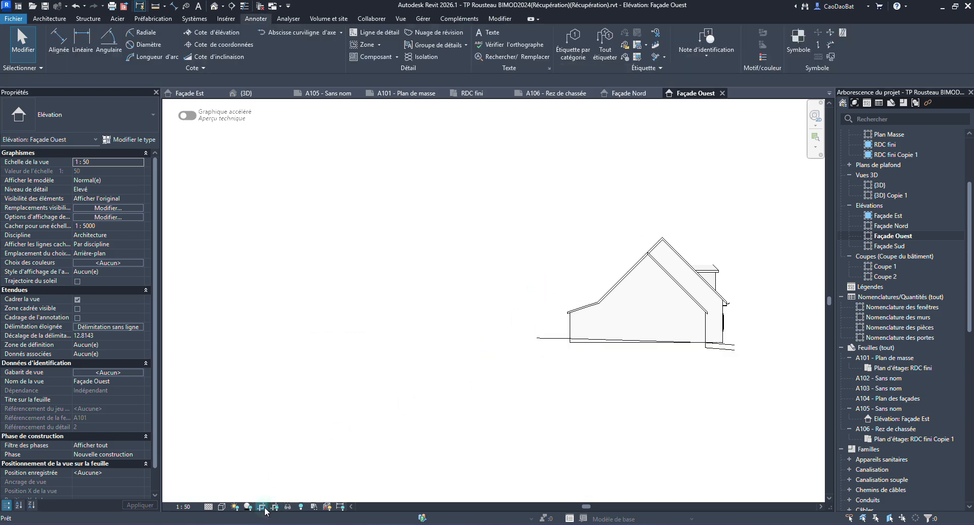
# Step: Open the Façade Sud elevation, crop the view and hide its crop region boundary
pyautogui.doubleClick(890, 246)
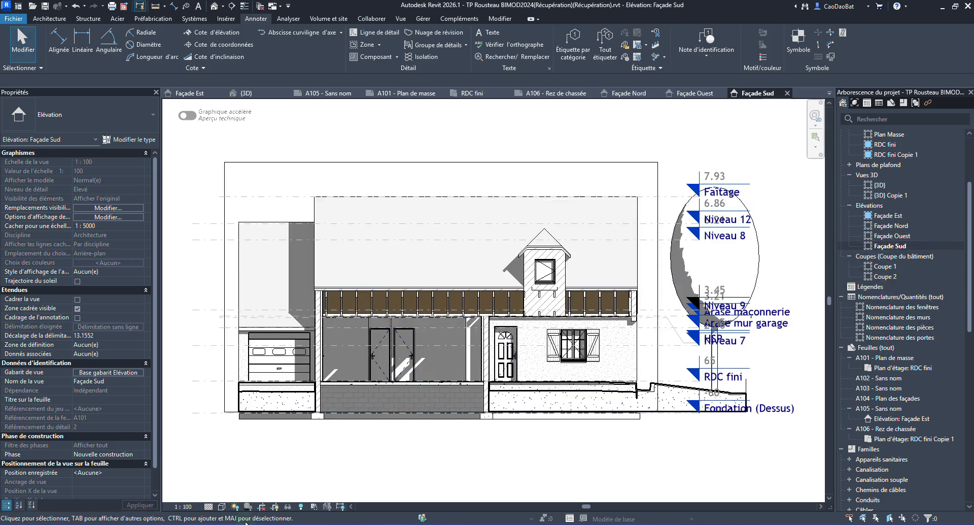
pyautogui.click(262, 507)
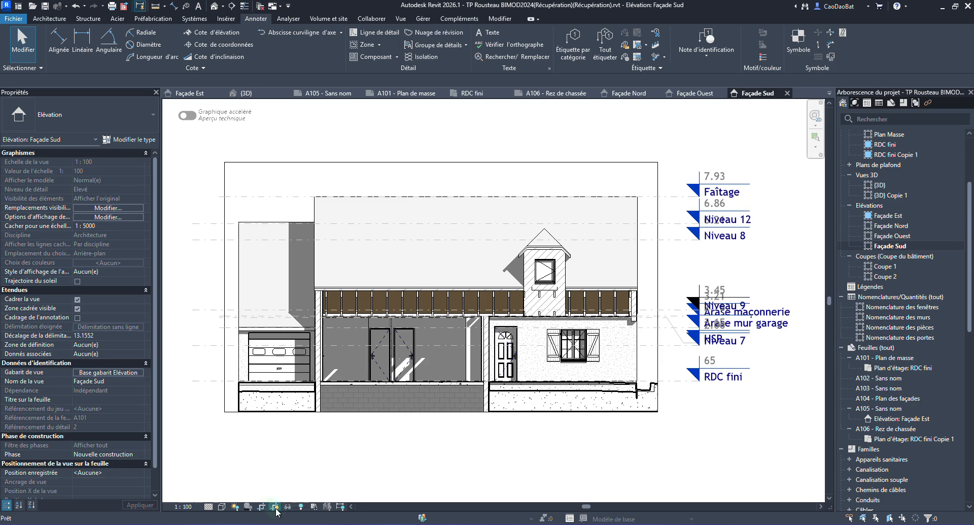
pyautogui.click(274, 506)
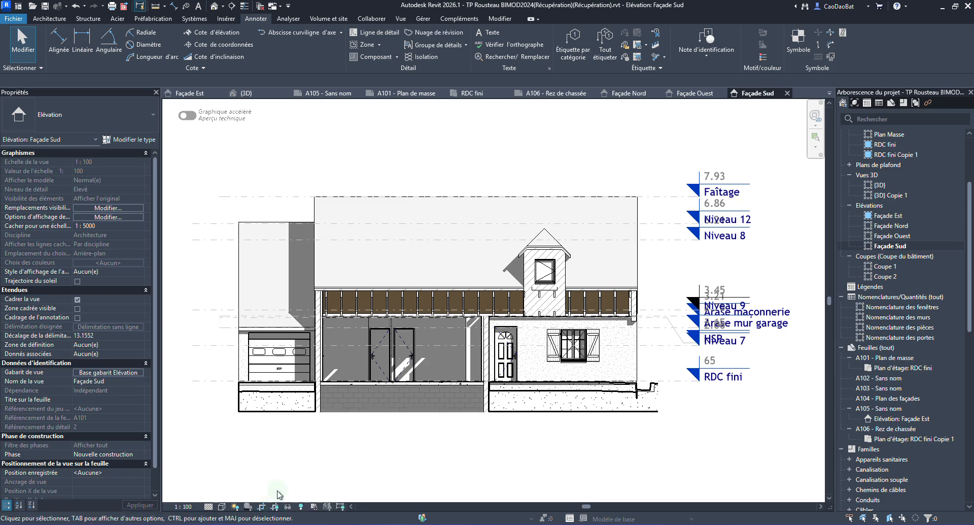
pyautogui.click(217, 311)
pyautogui.rightClick(216, 310)
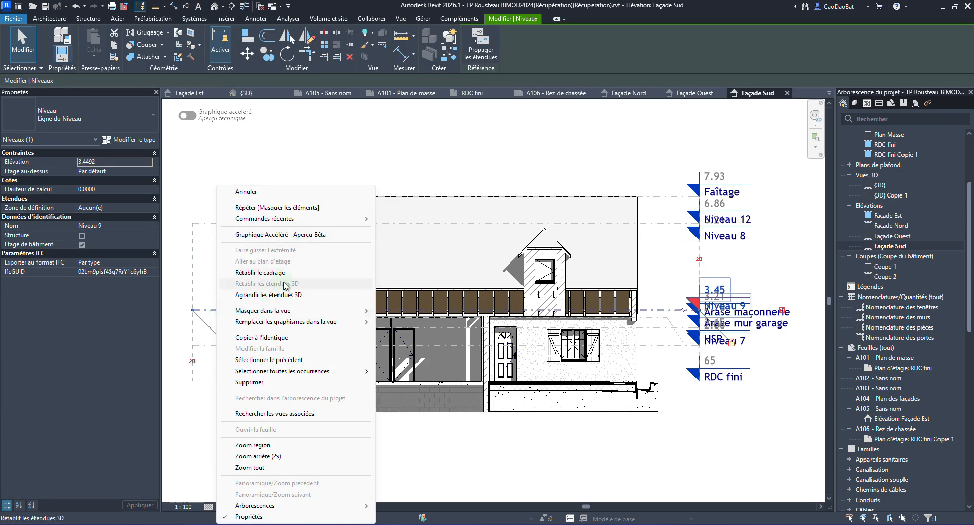
pyautogui.click(284, 311)
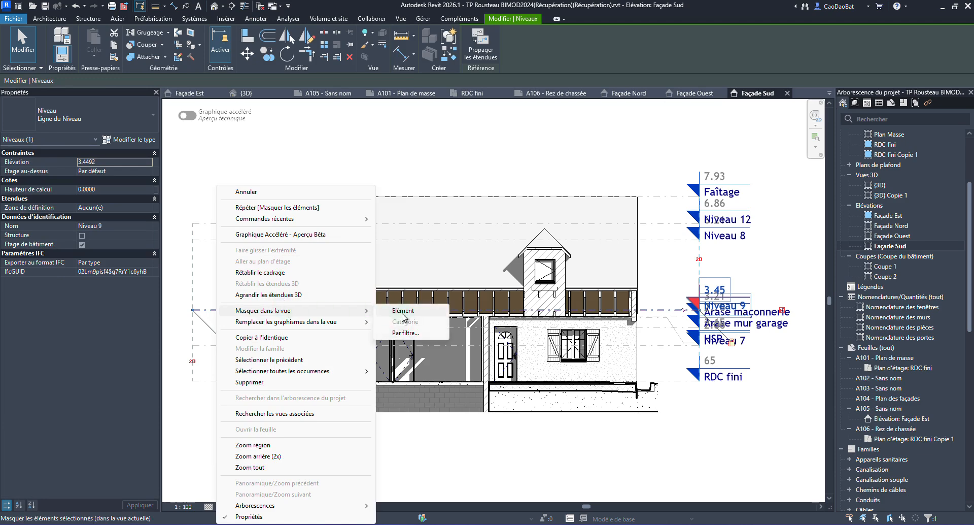
pyautogui.click(733, 445)
pyautogui.click(766, 152)
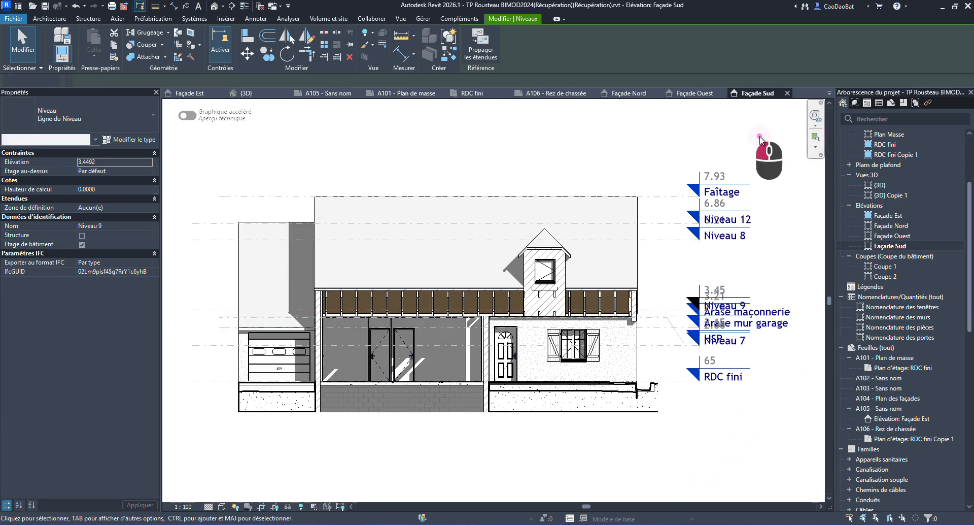
pyautogui.rightClick(693, 384)
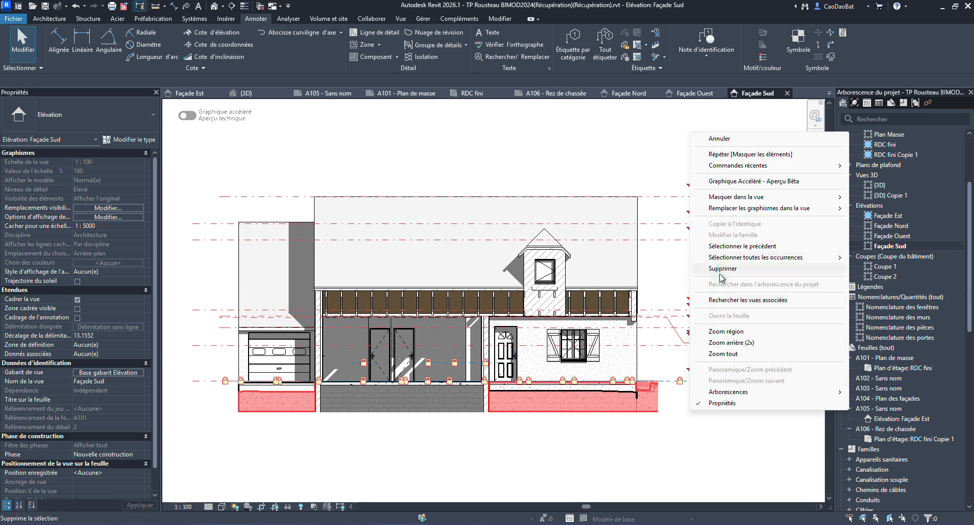
pyautogui.press('Escape')
# Step: Select the eight levels above RDC fini in Façade Sud and hide these elements in the view
pyautogui.moveTo(736, 141); pyautogui.dragTo(678, 346)
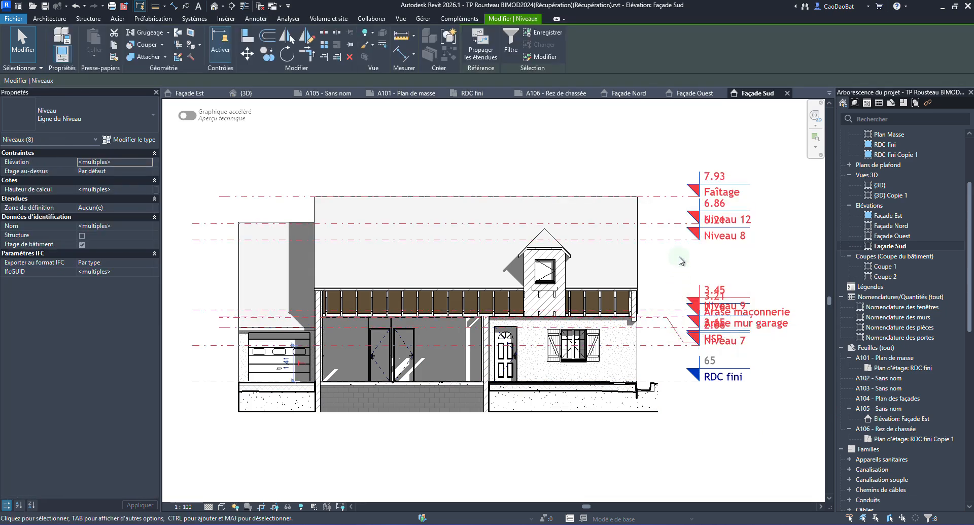
pyautogui.rightClick(676, 239)
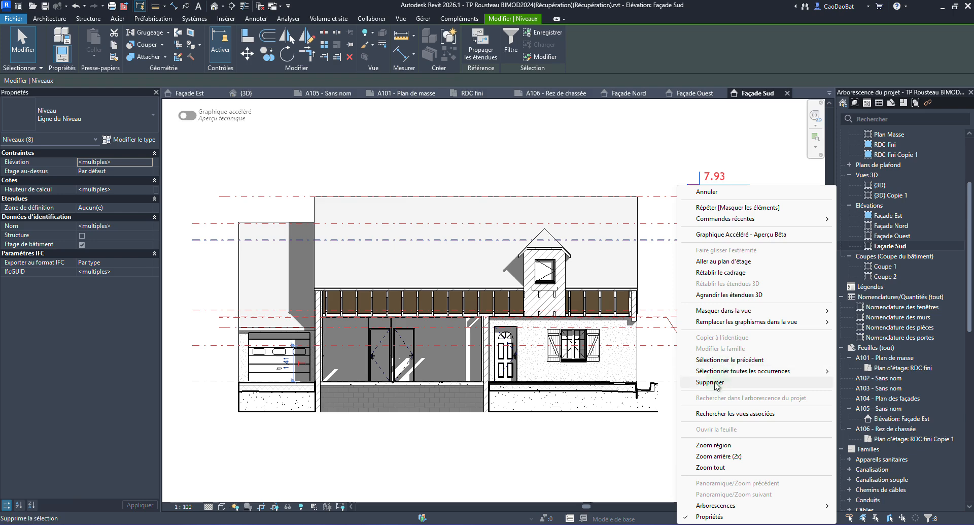
pyautogui.moveTo(729, 311)
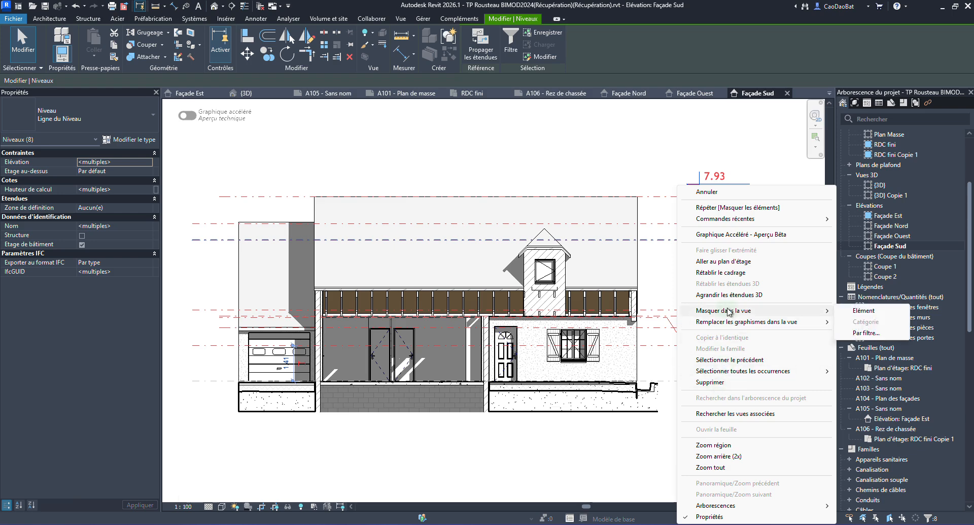
pyautogui.click(869, 311)
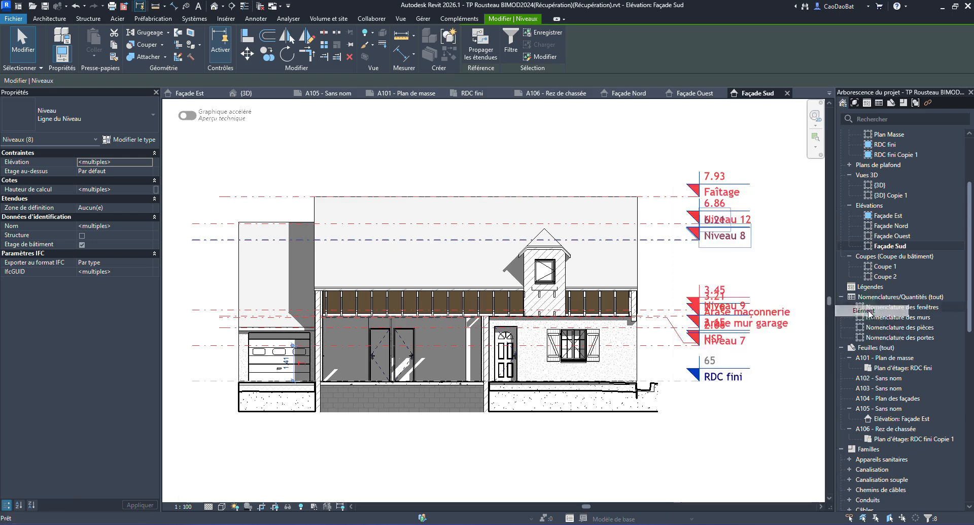
# Step: Hide the remaining RDC fini level element in the Façade Sud elevation view
pyautogui.click(675, 381)
pyautogui.rightClick(674, 386)
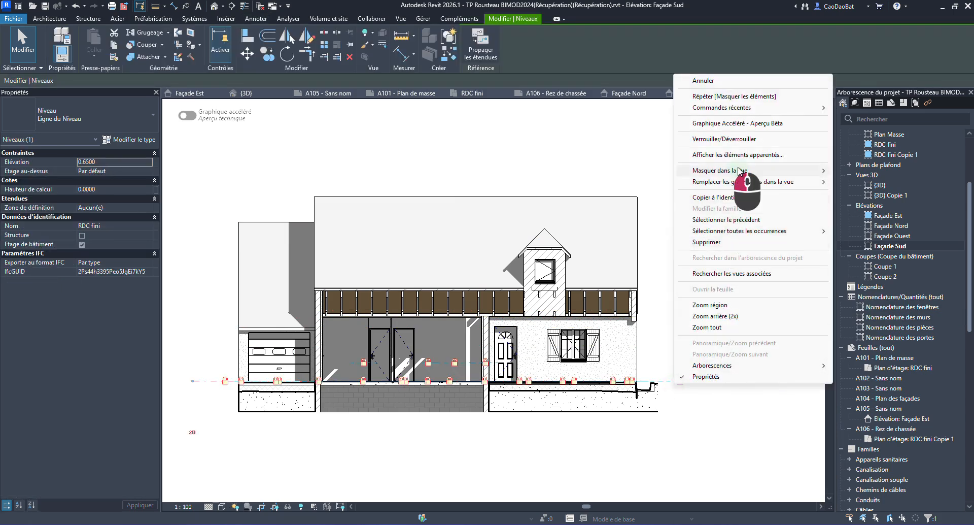
pyautogui.moveTo(811, 171)
pyautogui.click(857, 172)
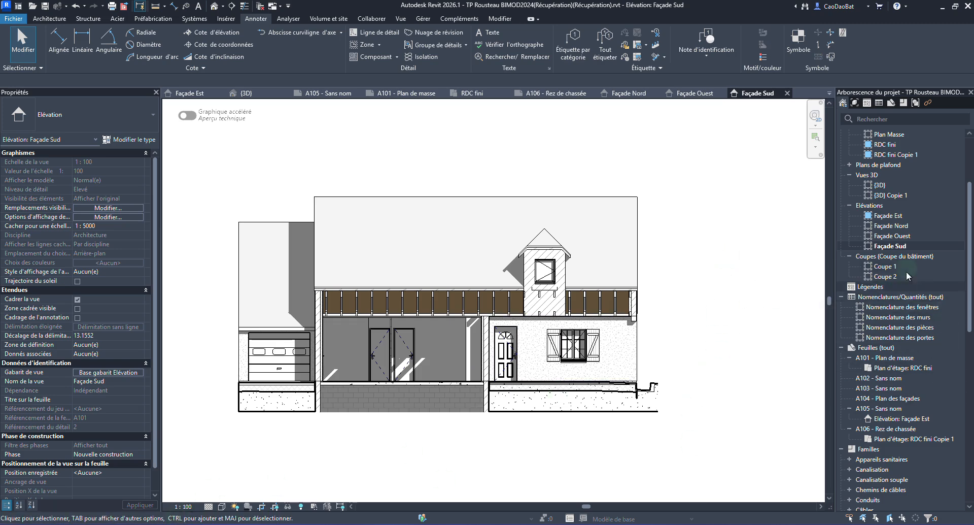
# Step: Open the Façade Ouest elevation and set its view scale to 1:100
pyautogui.doubleClick(898, 235)
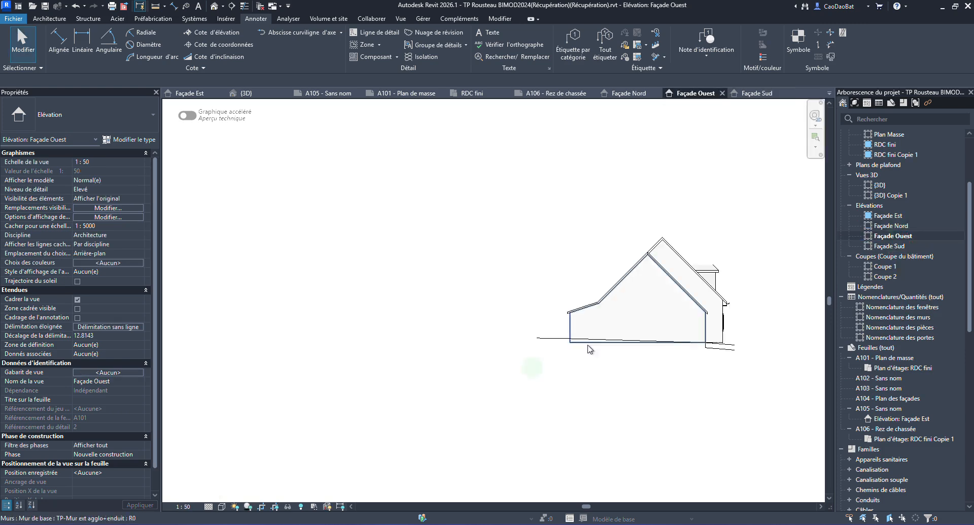
pyautogui.click(183, 506)
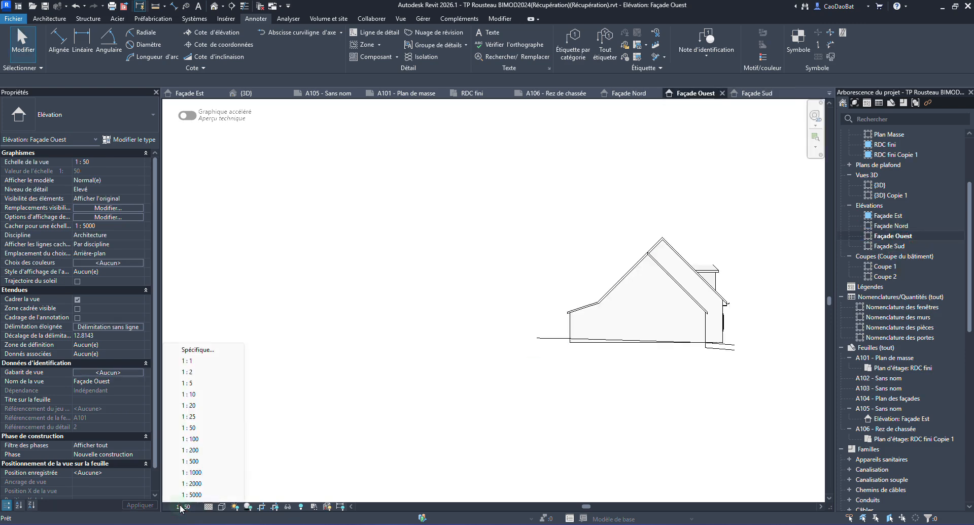
pyautogui.click(190, 438)
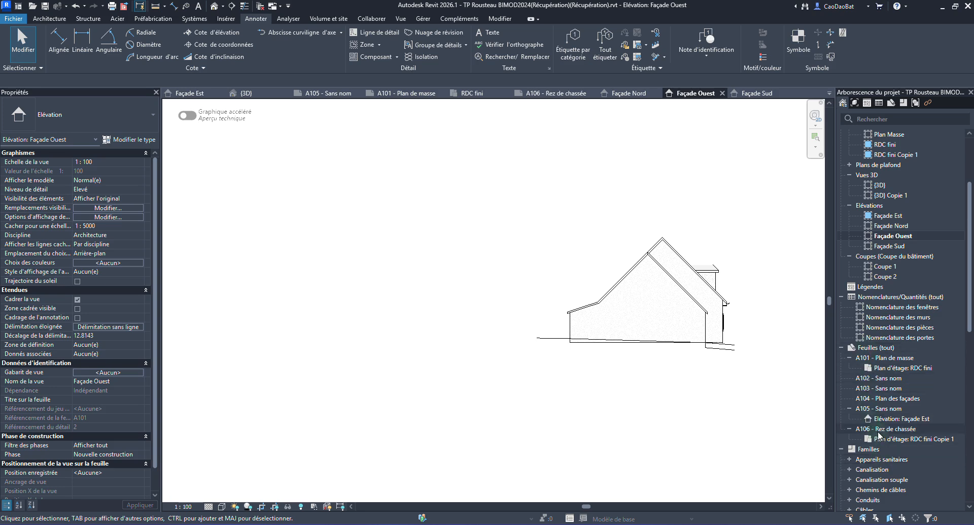
# Step: Open sheet A105 and rename it Façades in the title block
pyautogui.click(891, 412)
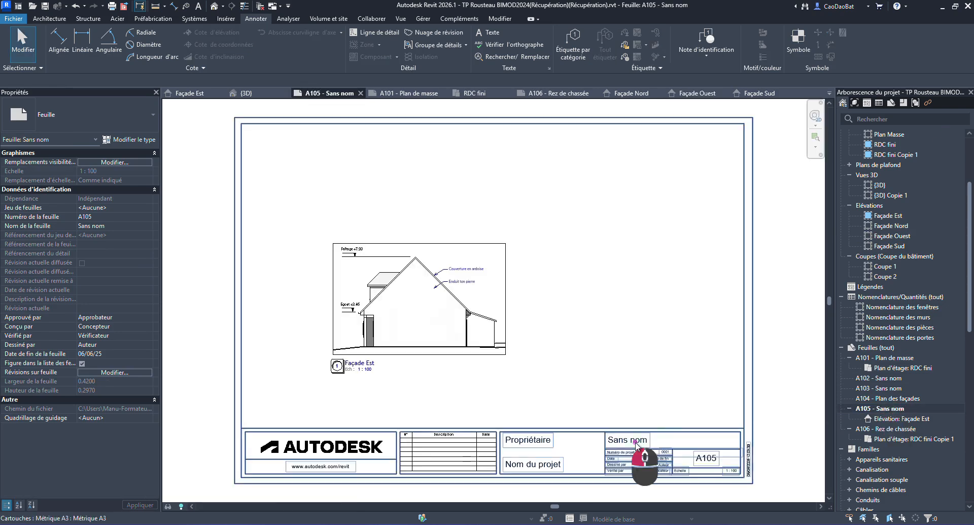
pyautogui.click(643, 443)
pyautogui.click(642, 442)
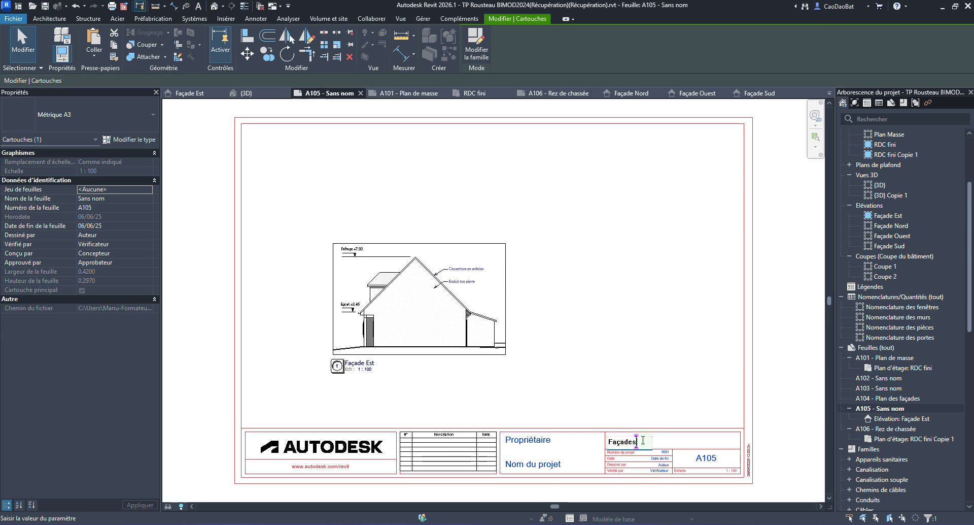
pyautogui.click(615, 362)
# Step: Move the Façade Est viewport to the sheet's upper-left area and place the Façade Nord elevation to its right
pyautogui.click(439, 295)
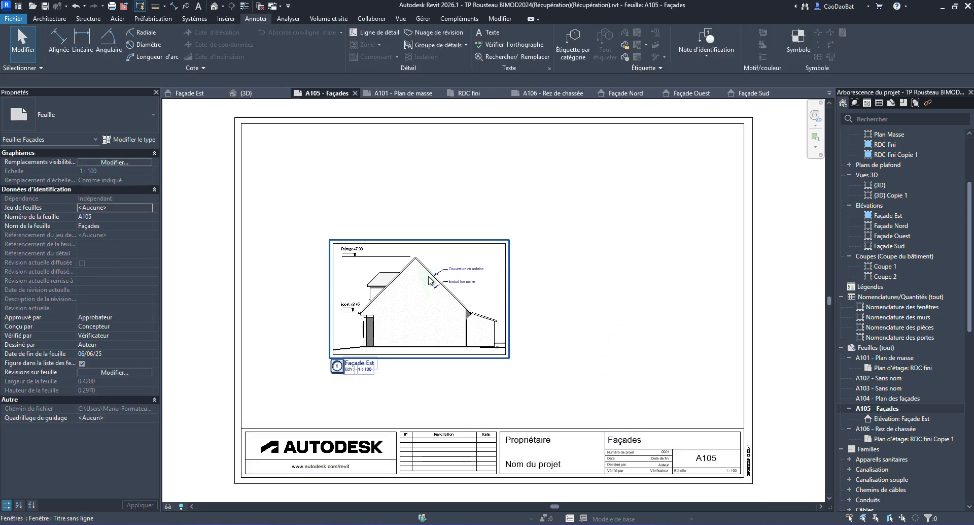
pyautogui.moveTo(421, 253); pyautogui.dragTo(348, 144)
pyautogui.moveTo(890, 226); pyautogui.dragTo(646, 246)
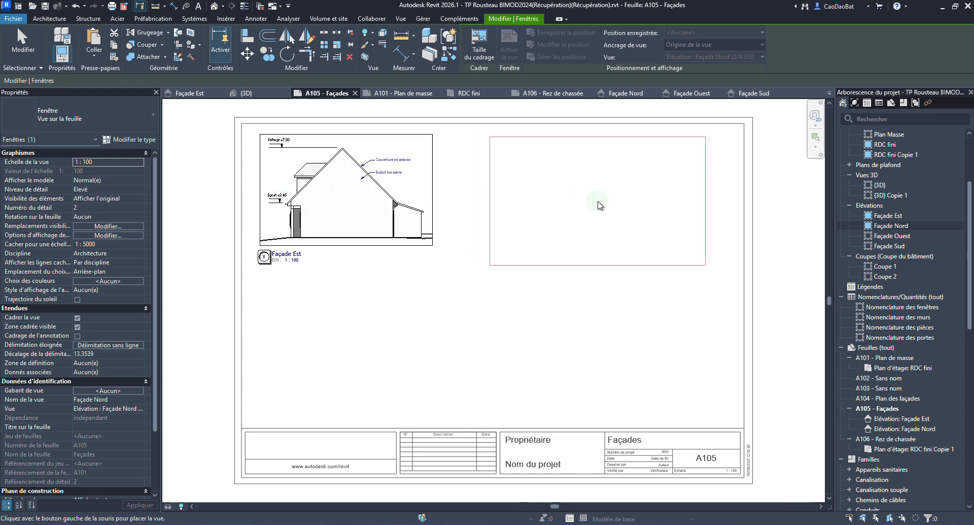
pyautogui.click(612, 194)
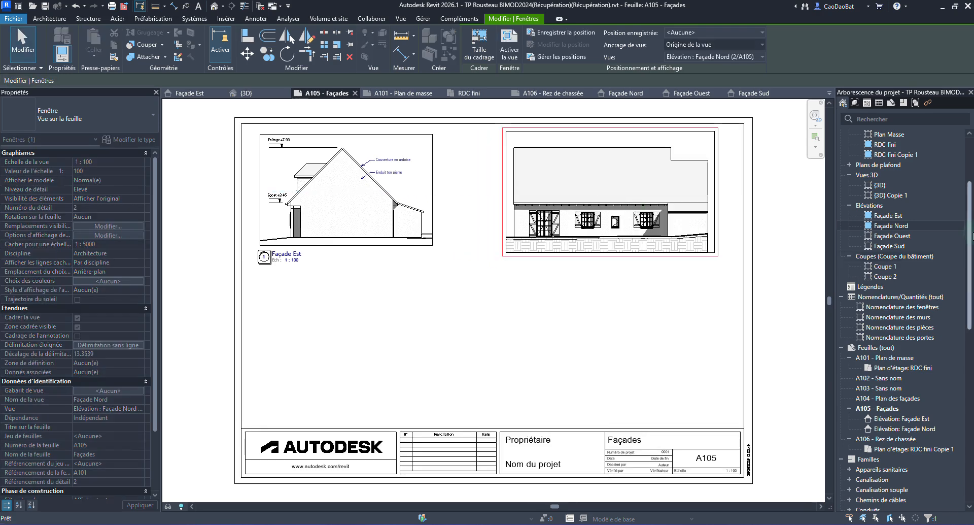
# Step: Place the Façade Ouest elevation below Façade Est and the Façade Sud elevation below Façade Nord on the sheet
pyautogui.click(894, 236)
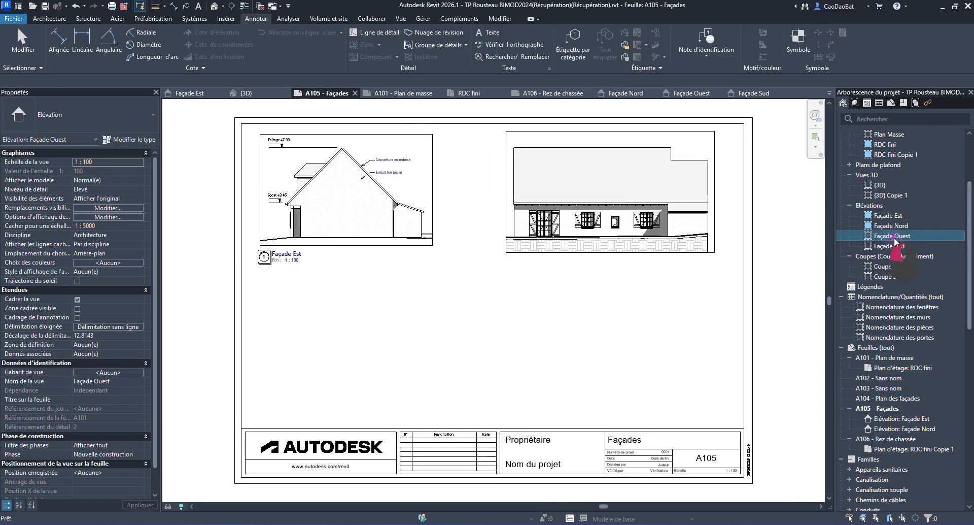
pyautogui.moveTo(895, 243); pyautogui.dragTo(325, 354)
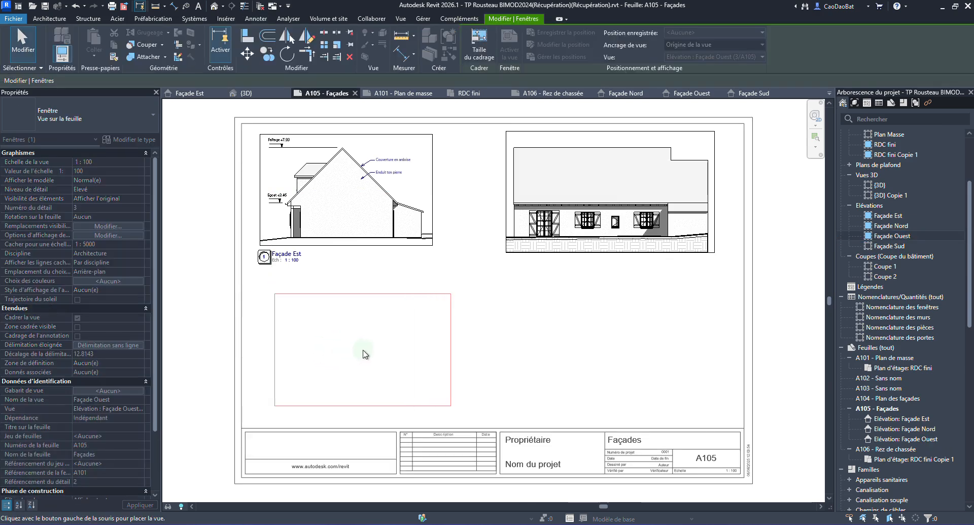
pyautogui.click(357, 353)
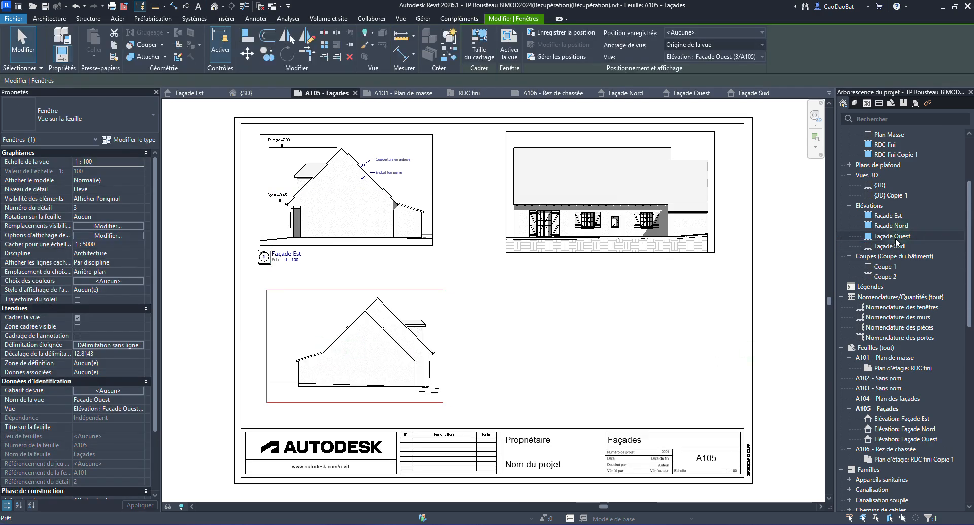
pyautogui.moveTo(899, 247); pyautogui.dragTo(604, 343)
pyautogui.click(605, 343)
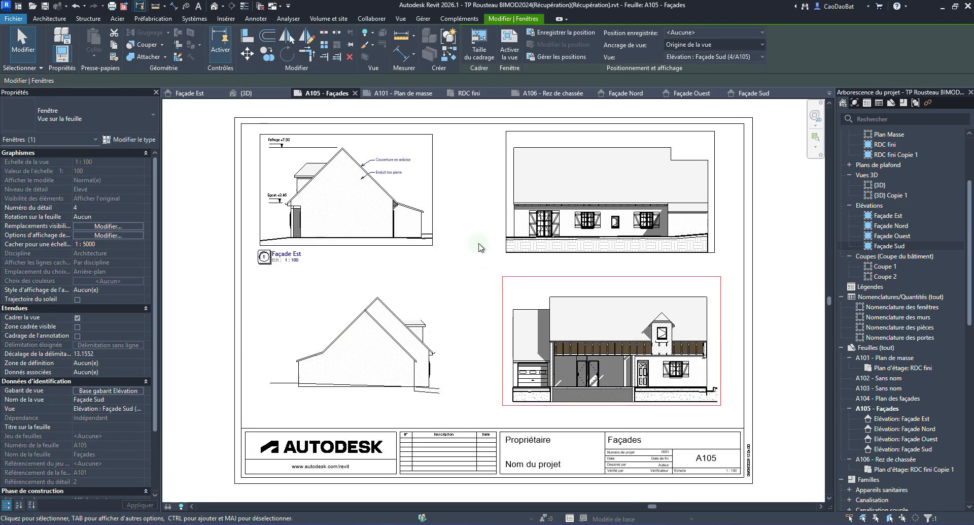
pyautogui.click(454, 263)
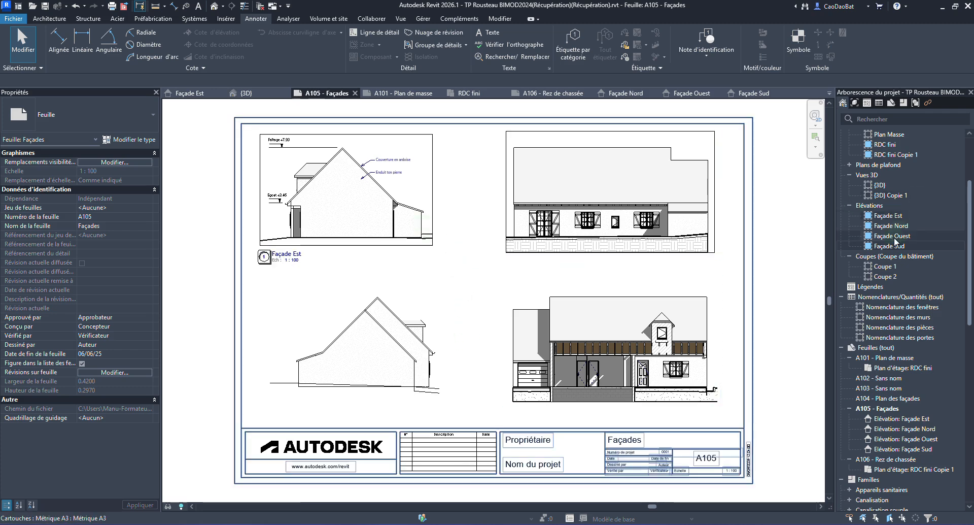
# Step: Activate the Façade Est and Façade Nord views from the sheet and hide their crop region boundaries
pyautogui.doubleClick(412, 190)
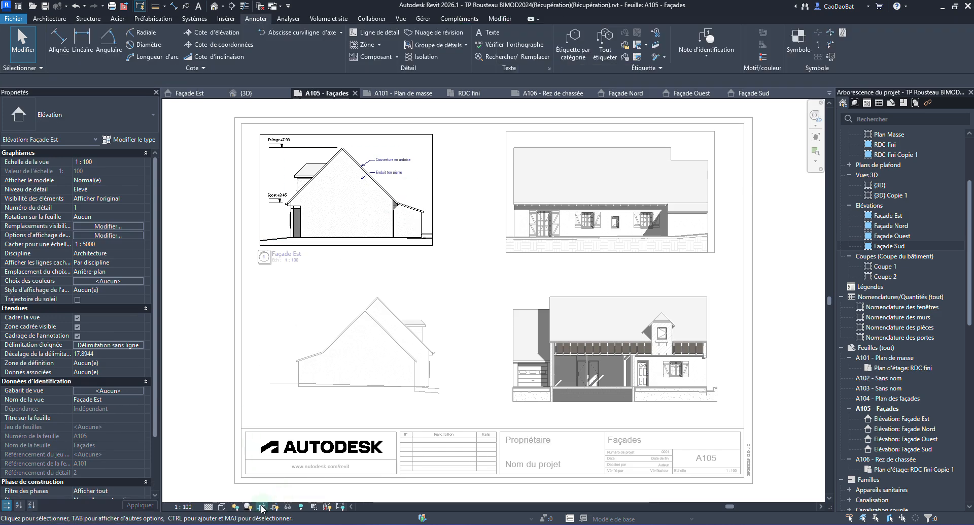
pyautogui.click(274, 507)
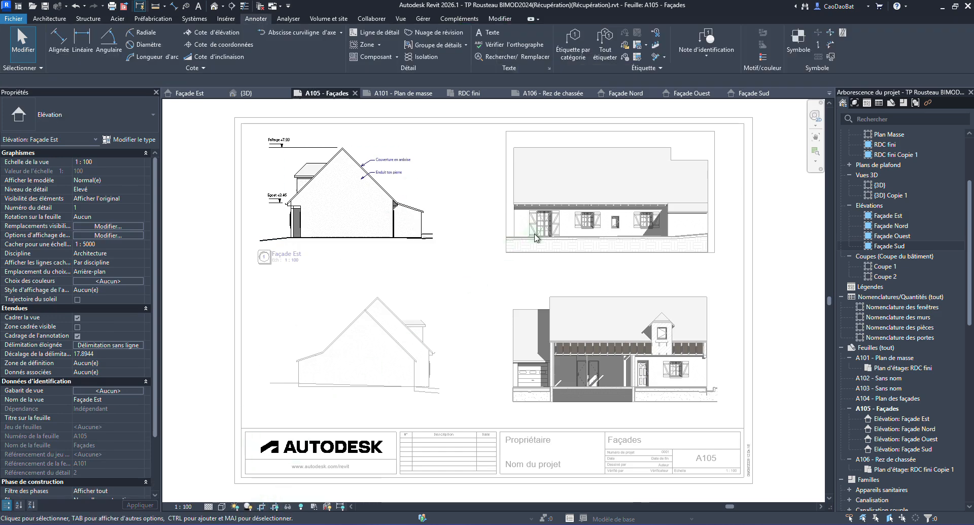
pyautogui.doubleClick(578, 214)
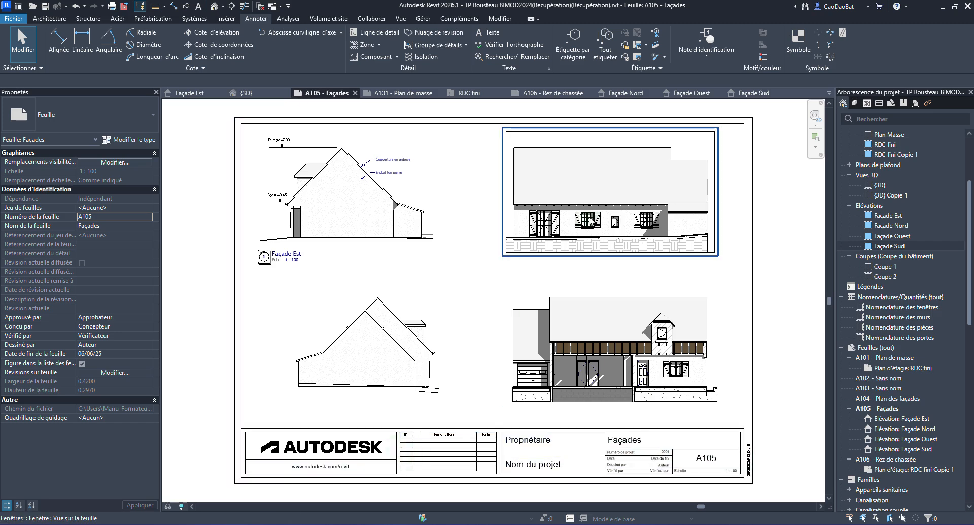
pyautogui.click(589, 177)
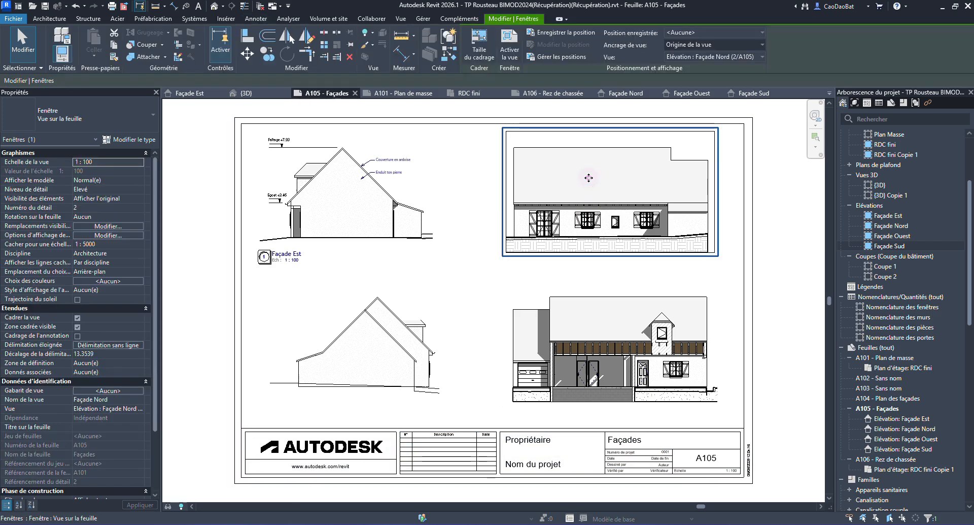
pyautogui.doubleClick(589, 177)
pyautogui.click(275, 506)
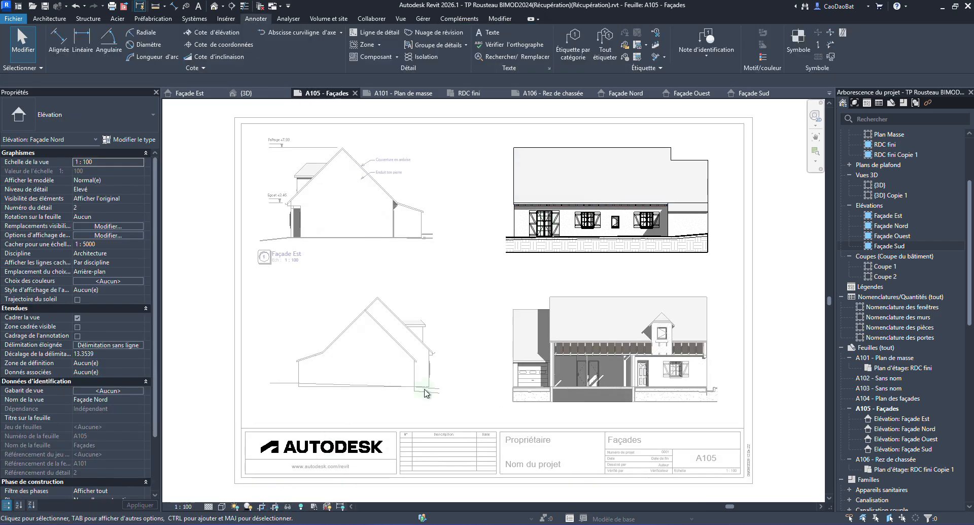
pyautogui.doubleClick(477, 269)
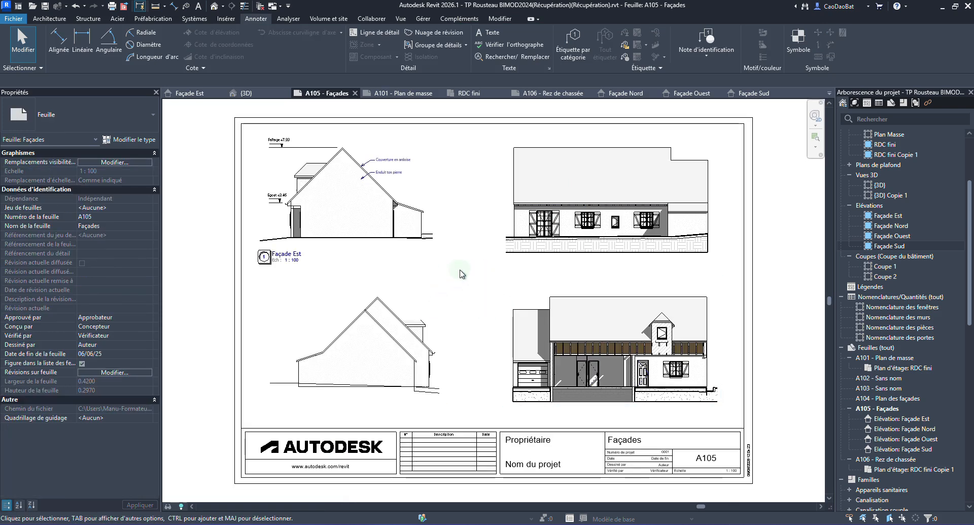
# Step: Check which title type the Façade Est viewport uses and which viewport types are available
pyautogui.click(283, 258)
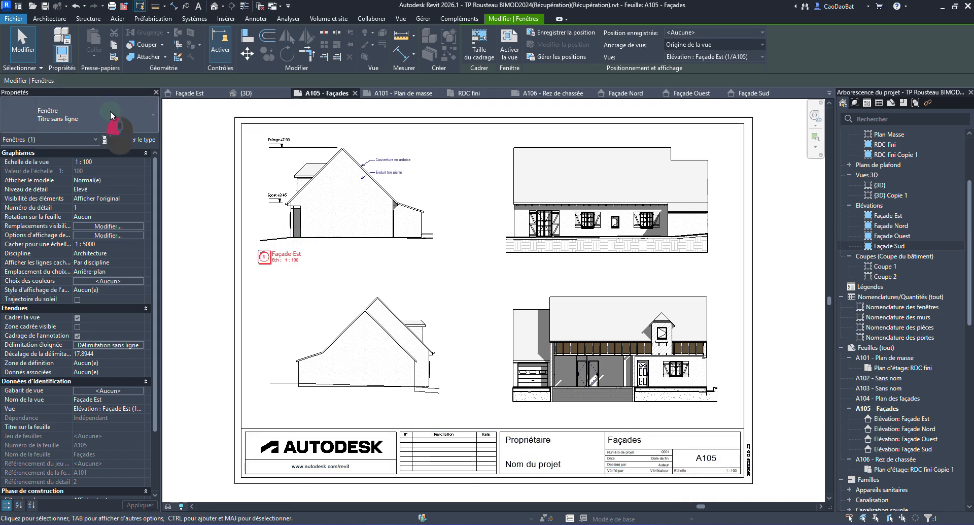
pyautogui.click(111, 110)
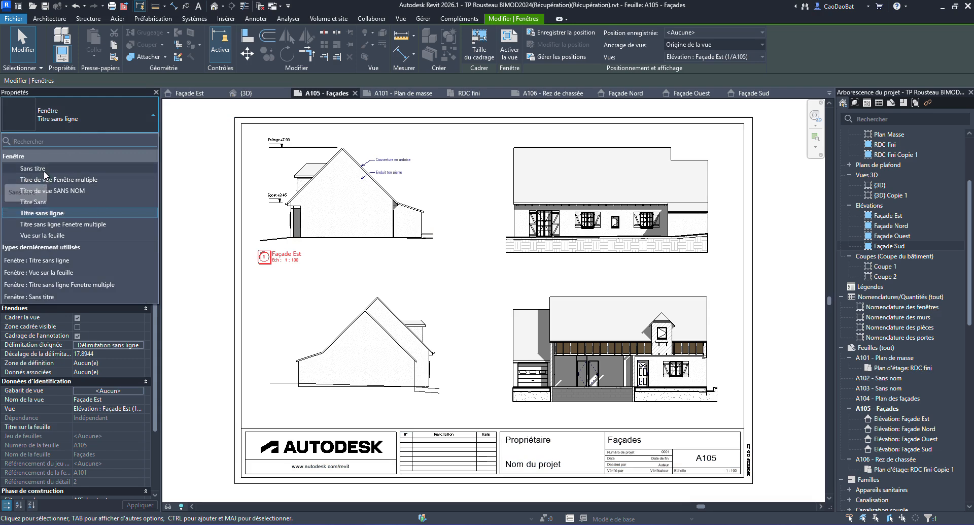
pyautogui.click(182, 217)
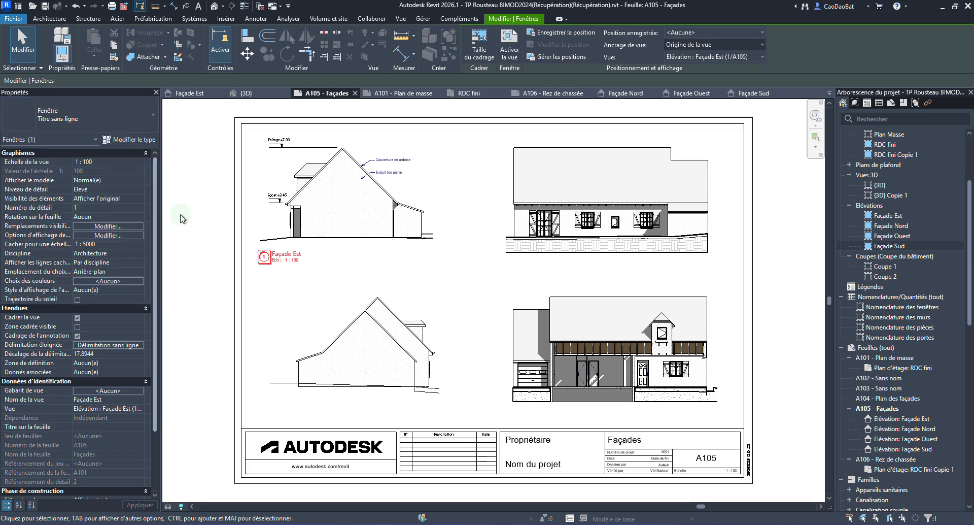
pyautogui.click(182, 217)
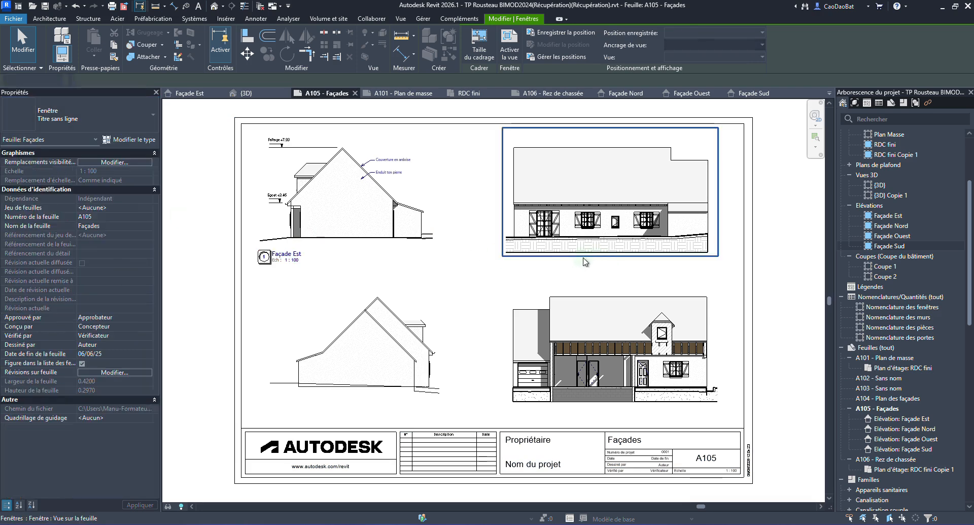
# Step: Change the Façade Nord viewport type to Titre sans ligne
pyautogui.click(694, 239)
pyautogui.click(71, 122)
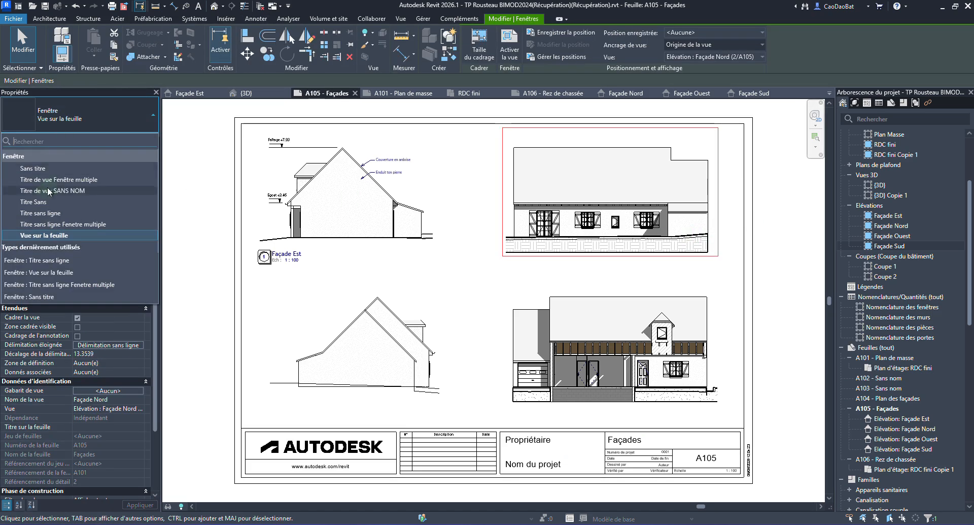
pyautogui.click(43, 213)
pyautogui.press('Escape')
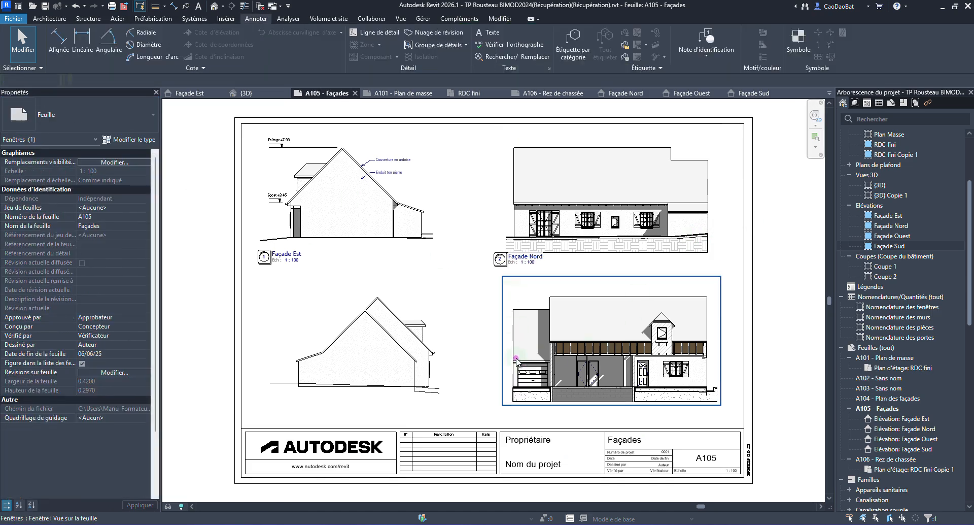
# Step: Change the Façade Sud and Façade Ouest viewport types to Titre sans ligne
pyautogui.click(516, 361)
pyautogui.click(79, 122)
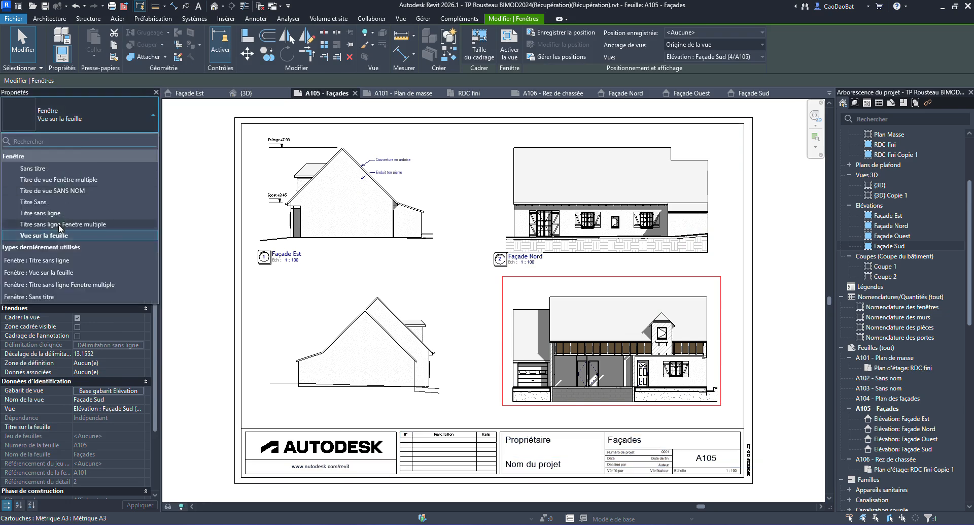
pyautogui.click(59, 213)
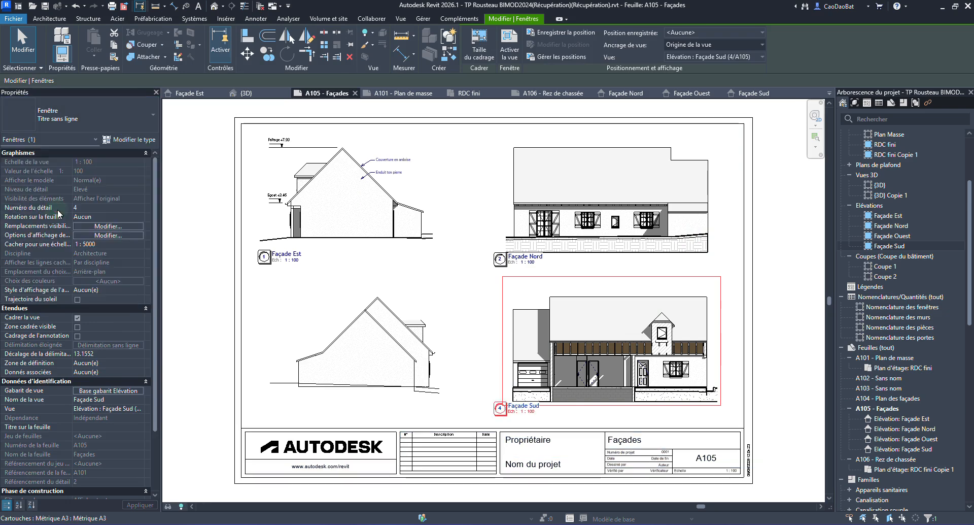
pyautogui.click(435, 337)
pyautogui.click(83, 119)
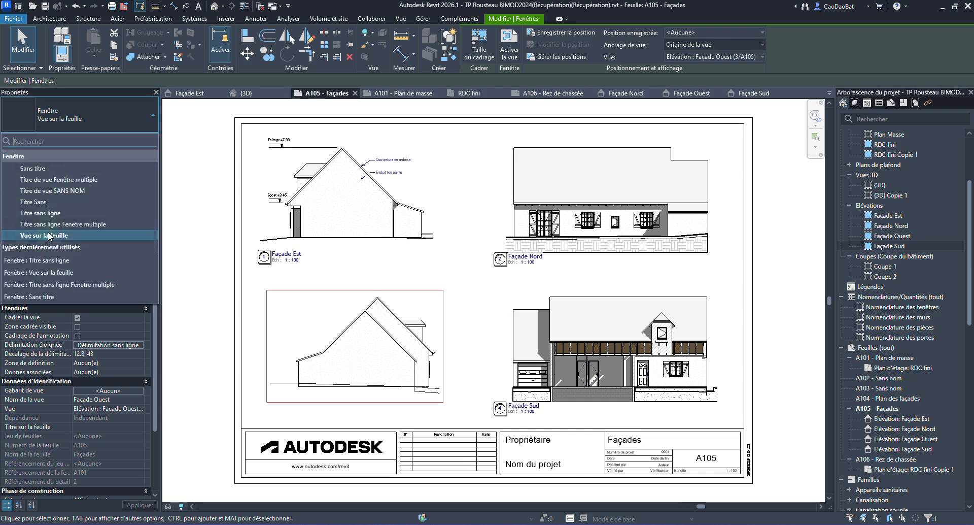
pyautogui.click(51, 213)
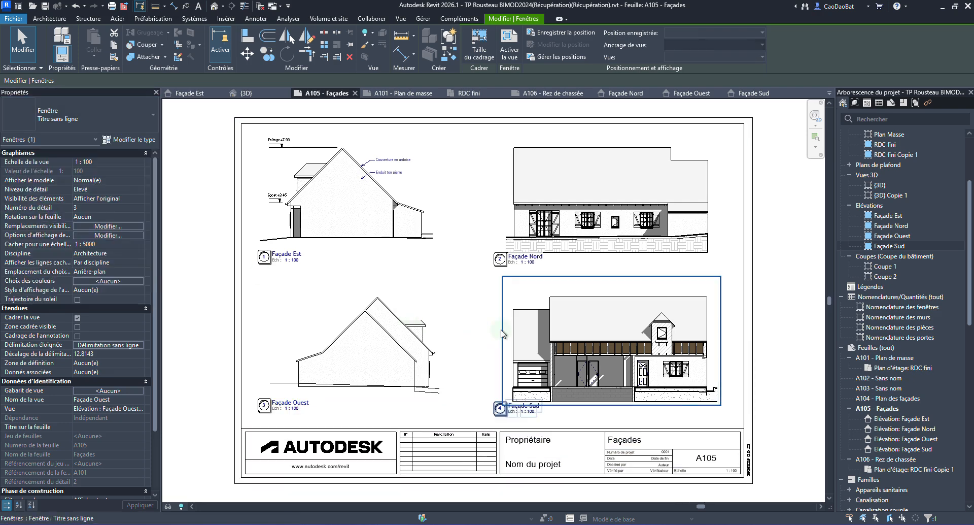
pyautogui.press('Escape')
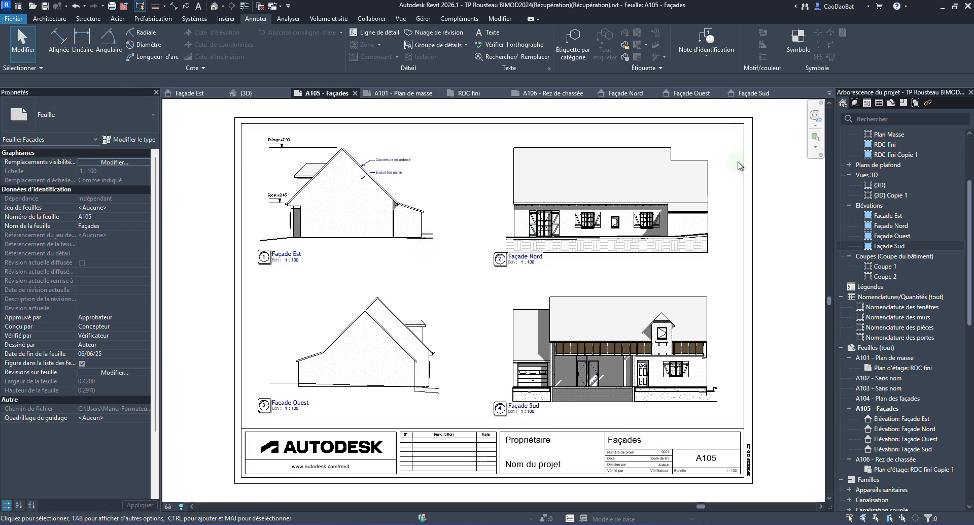
# Step: Select all four façade viewports and change their type to Titre de vue Fenêtre multiple
pyautogui.moveTo(729, 167); pyautogui.dragTo(368, 351)
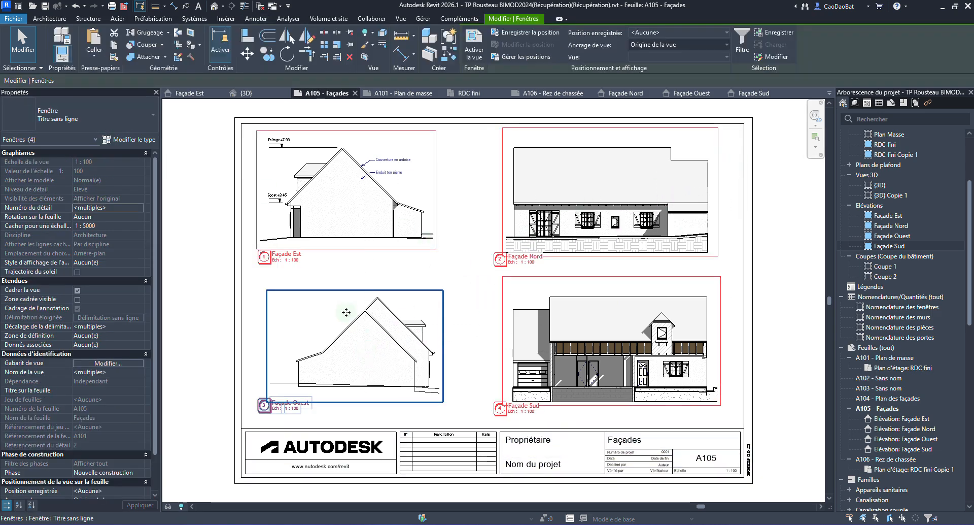
pyautogui.click(81, 119)
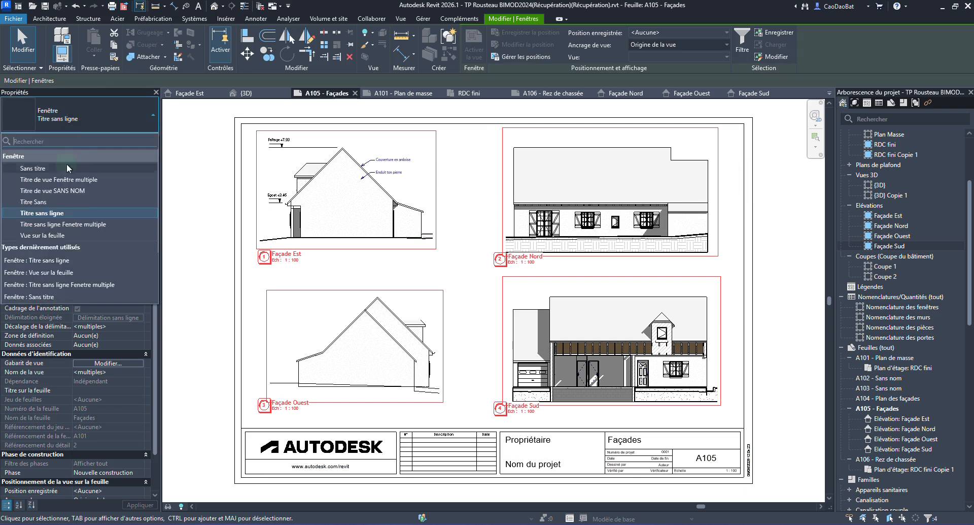
pyautogui.click(66, 180)
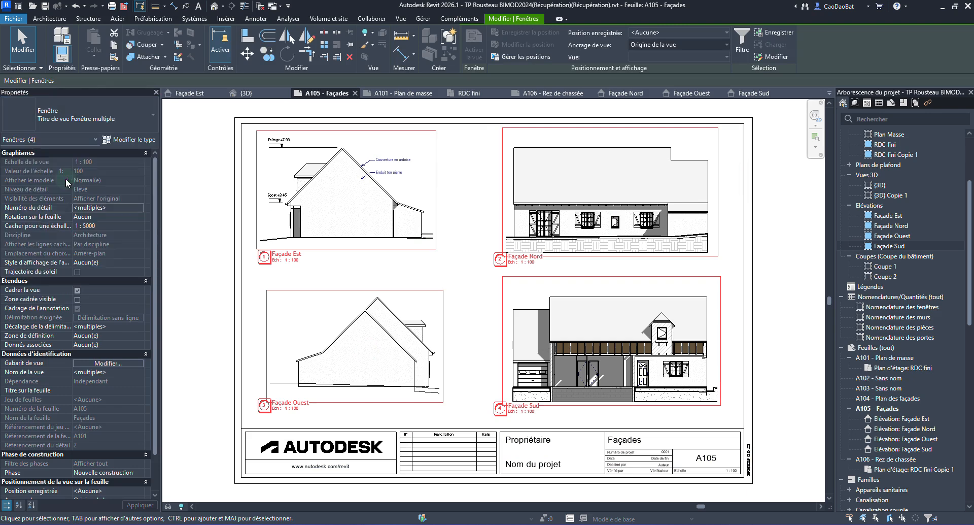
# Step: Review the type properties of the Façade Est viewport, including the choices offered for Affiche le titre, without changing them
pyautogui.click(214, 207)
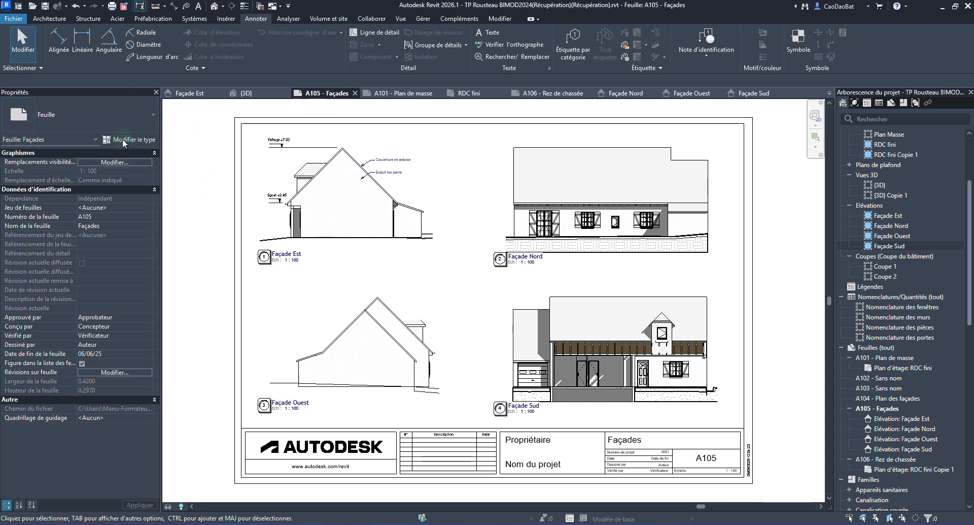
pyautogui.click(289, 255)
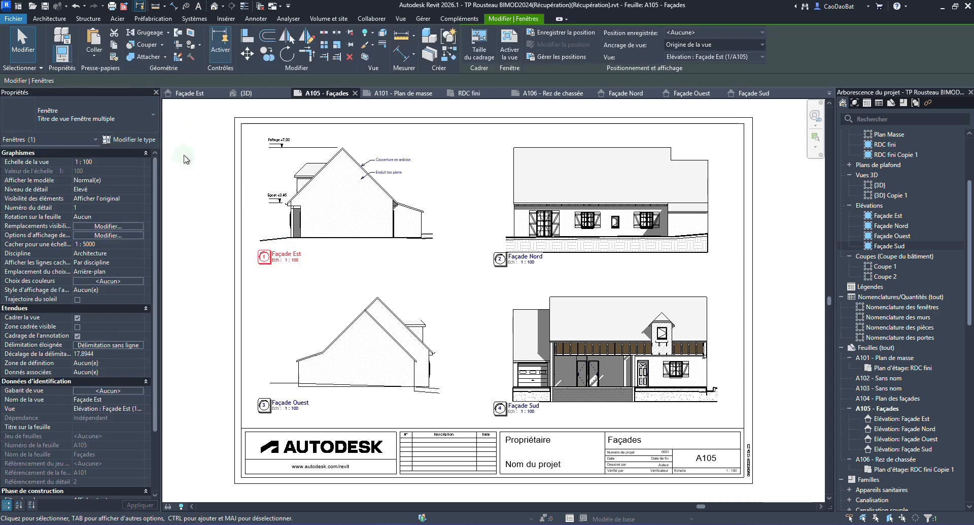
pyautogui.click(122, 140)
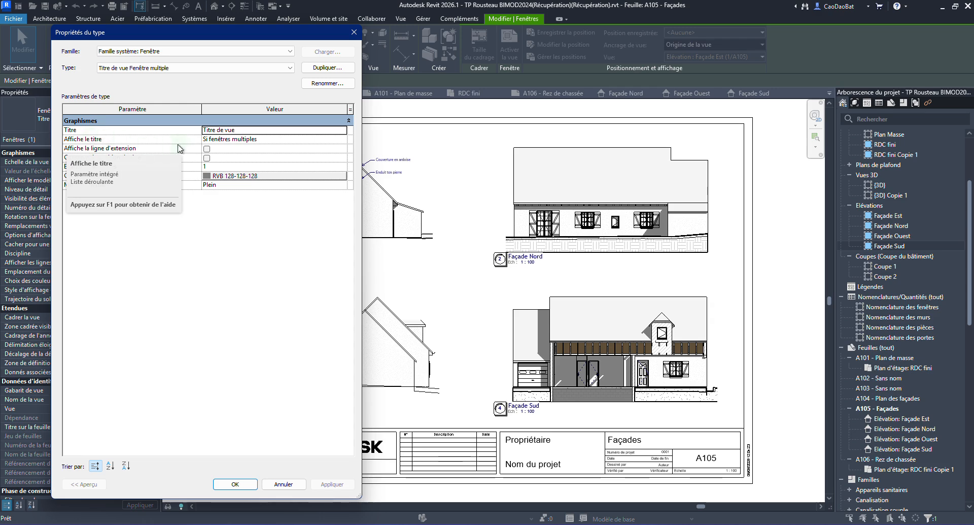
pyautogui.click(219, 144)
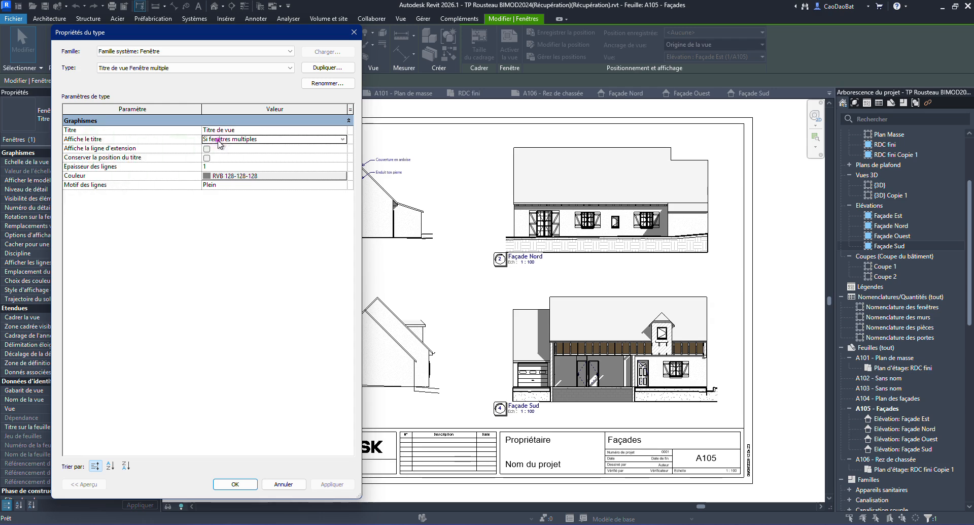
pyautogui.click(343, 140)
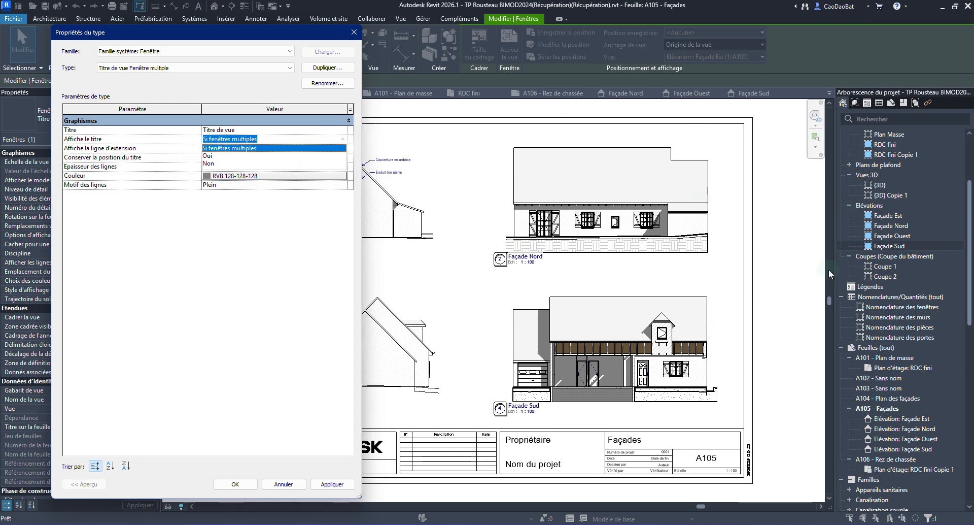
pyautogui.click(354, 32)
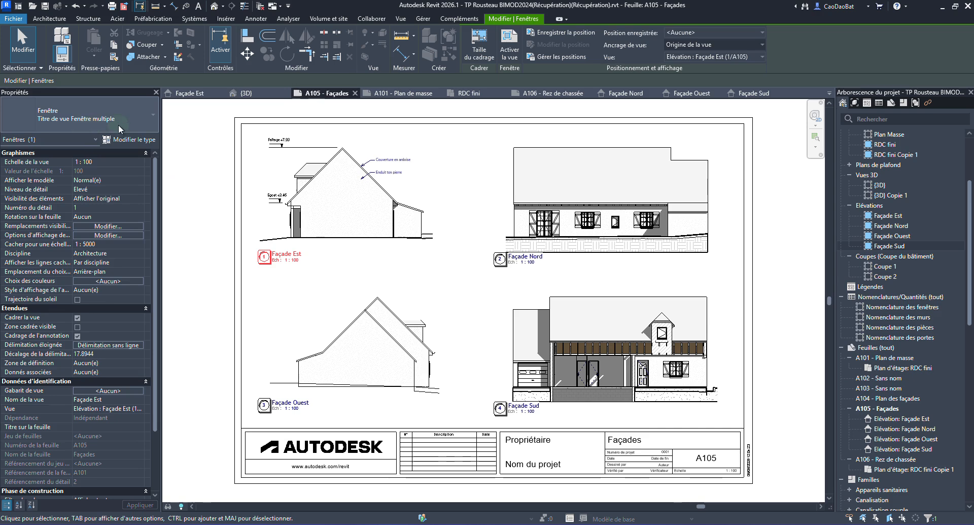
pyautogui.click(556, 279)
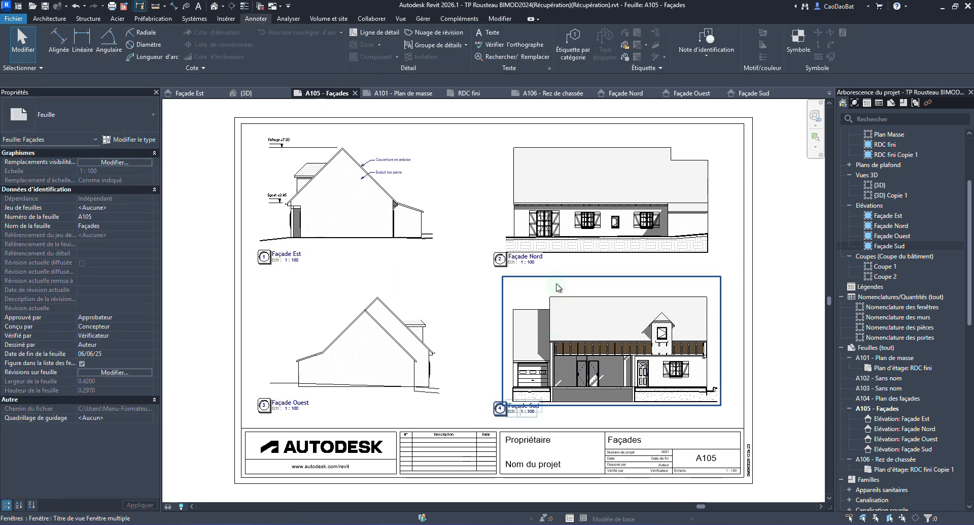
# Step: Delete the Façade Nord, Façade Sud and Façade Ouest viewports from sheet A105, leaving only Façade Est
pyautogui.click(566, 251)
pyautogui.press('Delete')
pyautogui.click(537, 335)
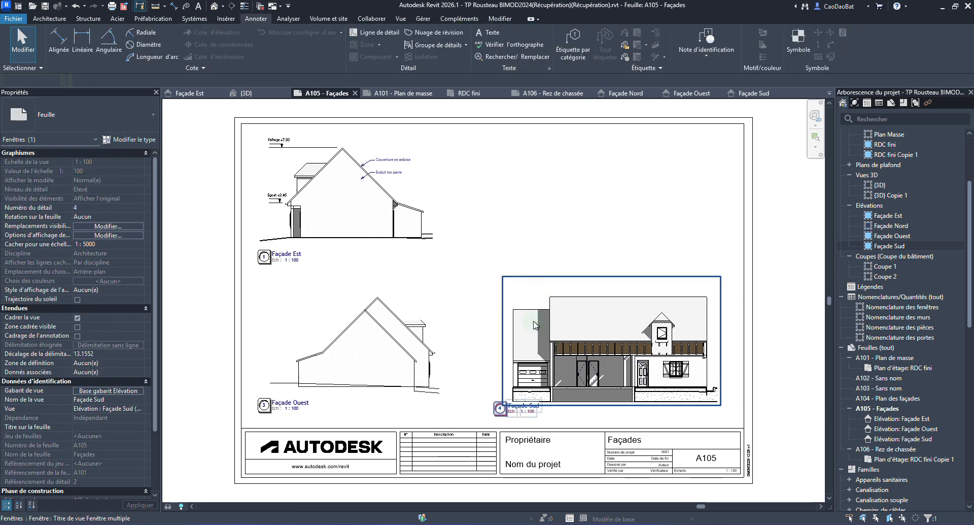
pyautogui.press('Delete')
pyautogui.click(447, 356)
pyautogui.press('Delete')
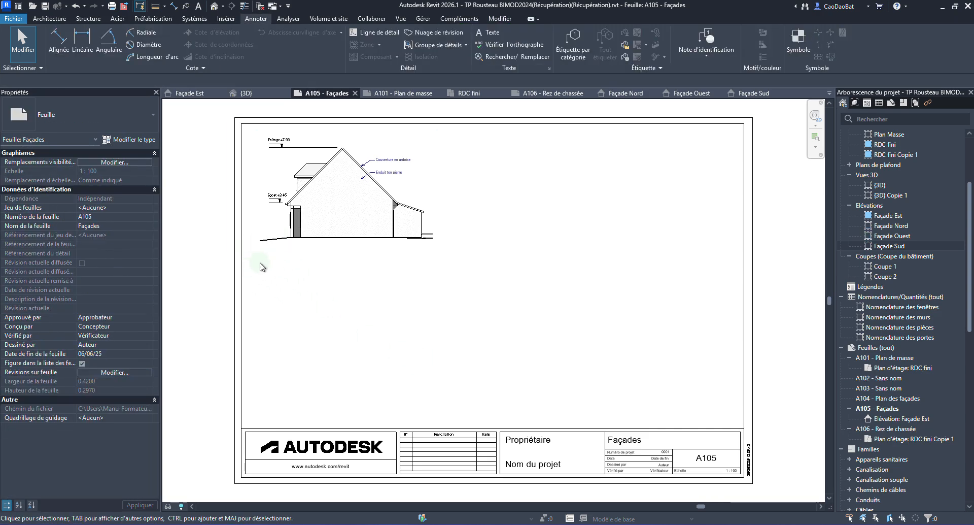
# Step: Place the Façade Nord elevation on sheet A105 beside Façade Est and dismiss the save reminder without saving
pyautogui.click(884, 225)
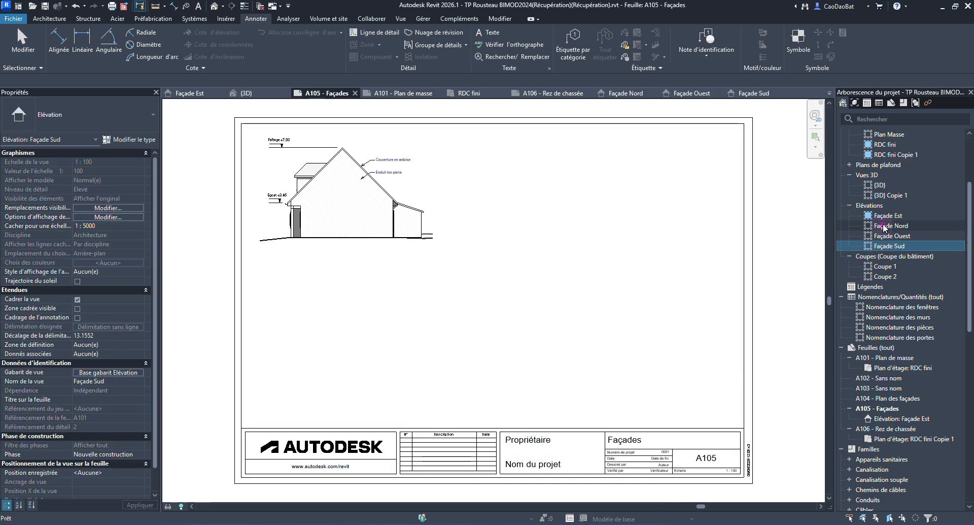
pyautogui.moveTo(884, 226); pyautogui.dragTo(589, 239)
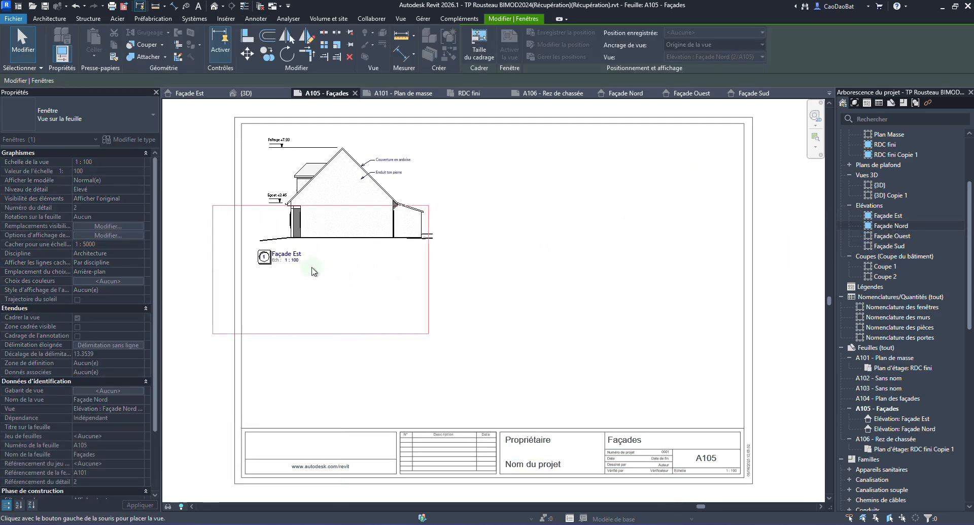
pyautogui.click(616, 203)
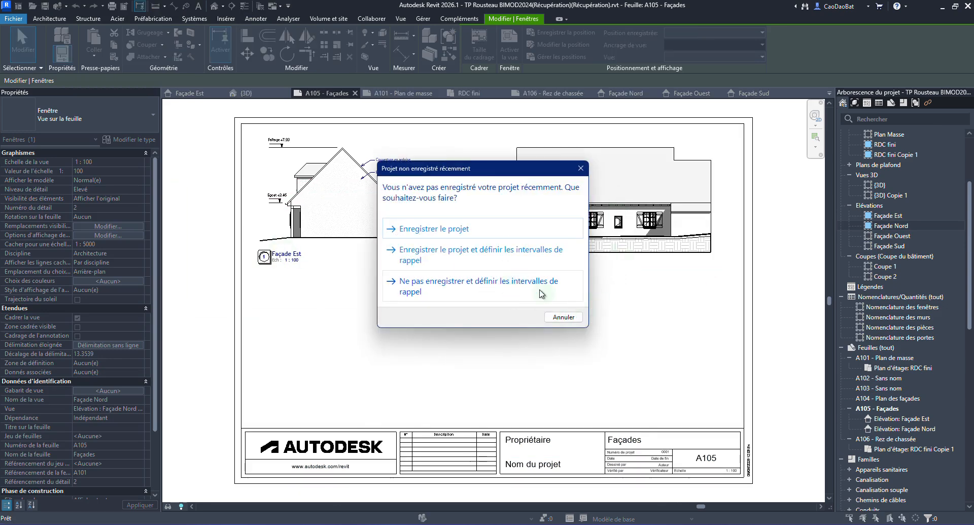
pyautogui.click(563, 317)
# Step: Change the newly placed Façade Nord viewport type to Titre de vue Fenêtre multiple
pyautogui.click(605, 237)
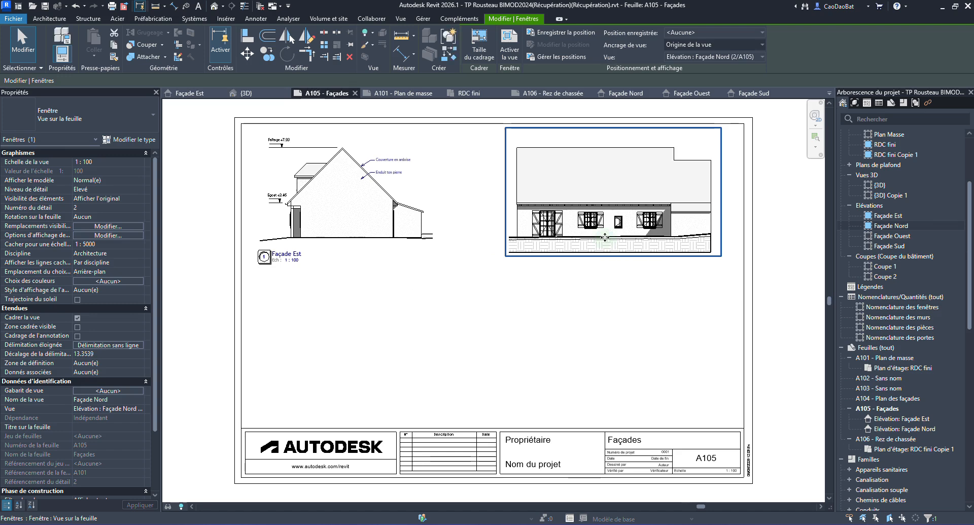
pyautogui.click(53, 125)
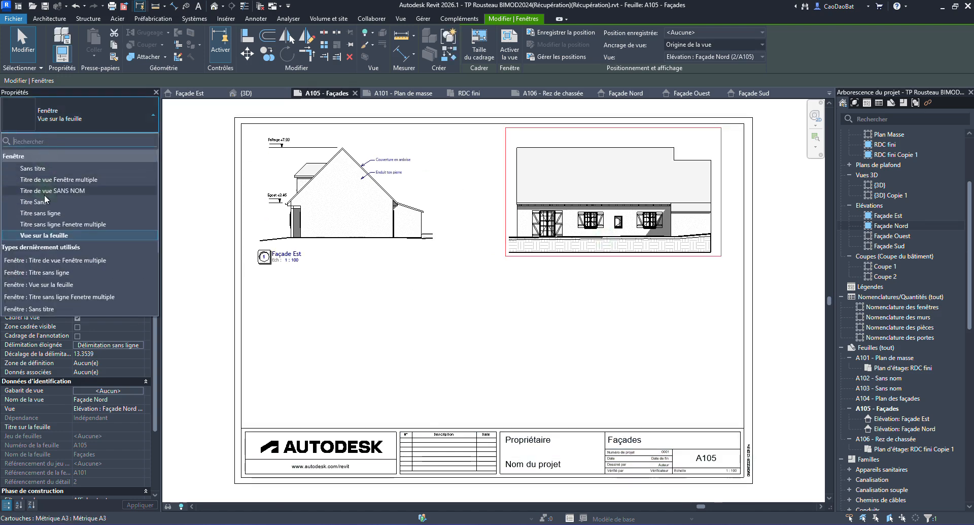
pyautogui.click(59, 179)
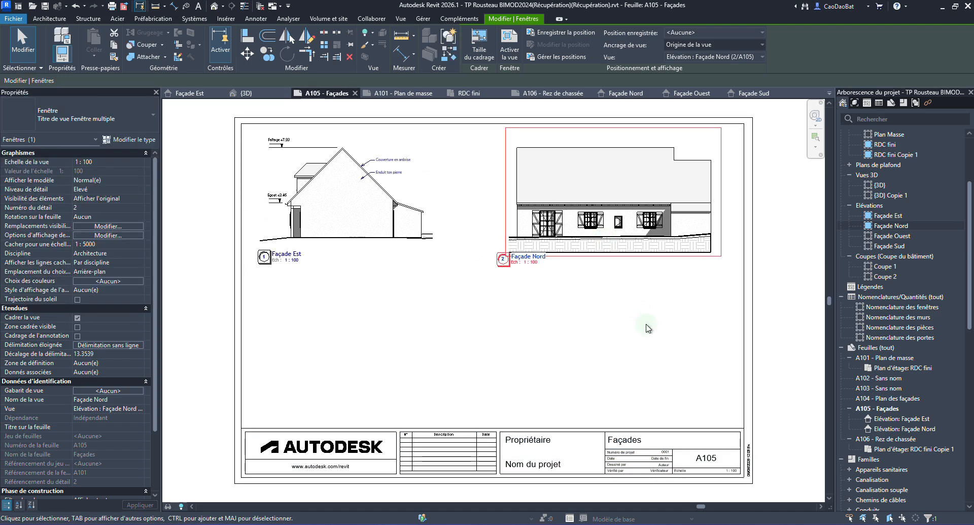
pyautogui.click(565, 307)
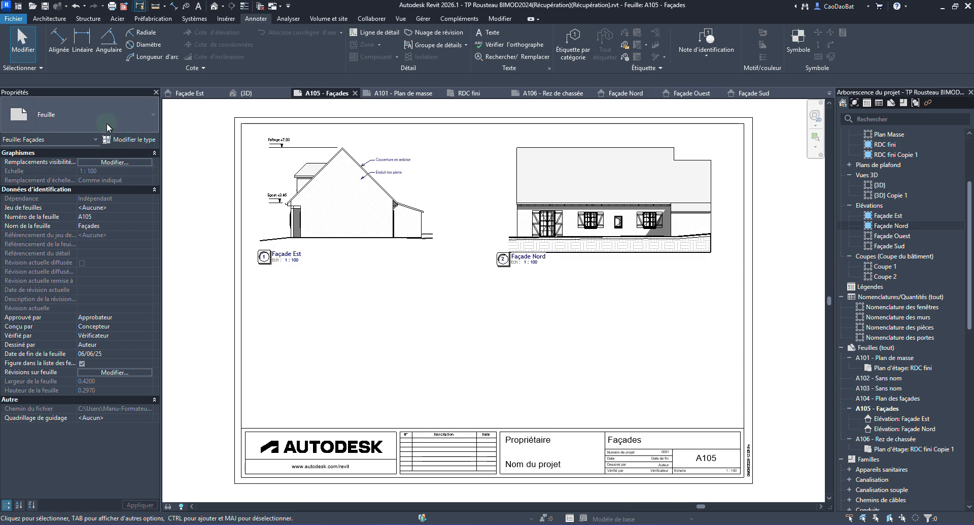
# Step: Check the title family and title display setting in the Façade Est viewport's type properties
pyautogui.click(269, 255)
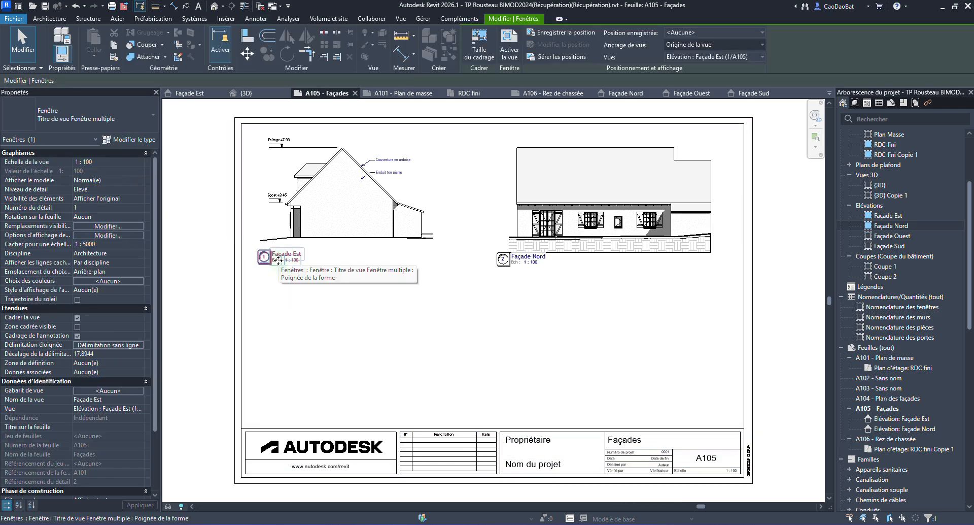
pyautogui.click(127, 138)
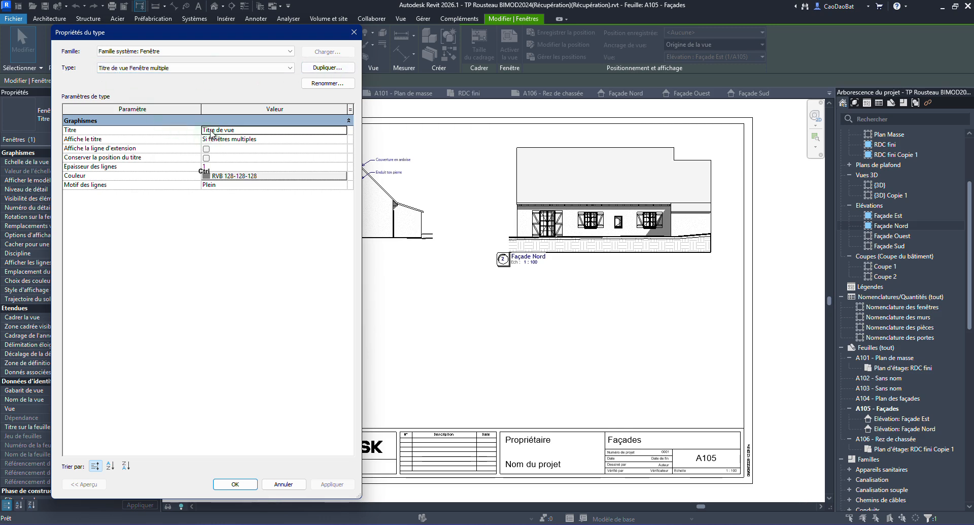
pyautogui.press('ctrl')
pyautogui.press('ctrl')
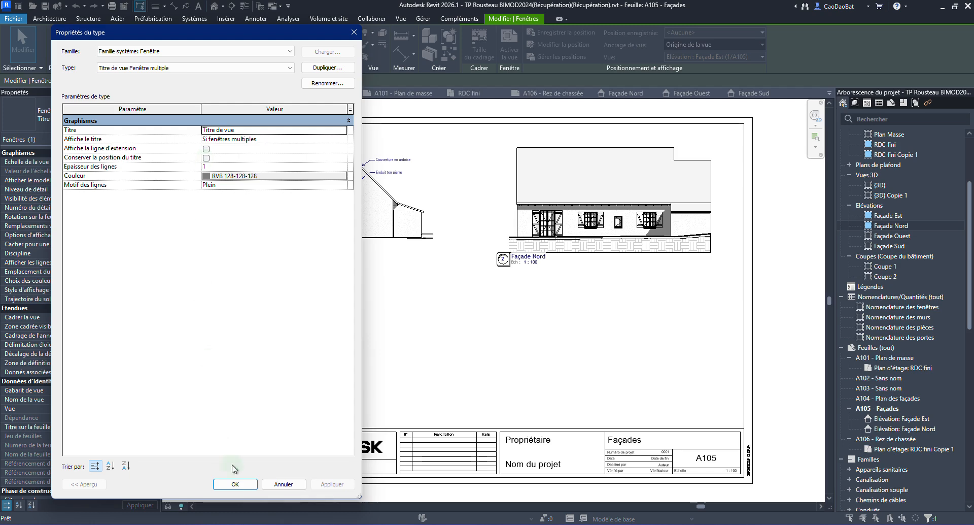
pyautogui.click(235, 483)
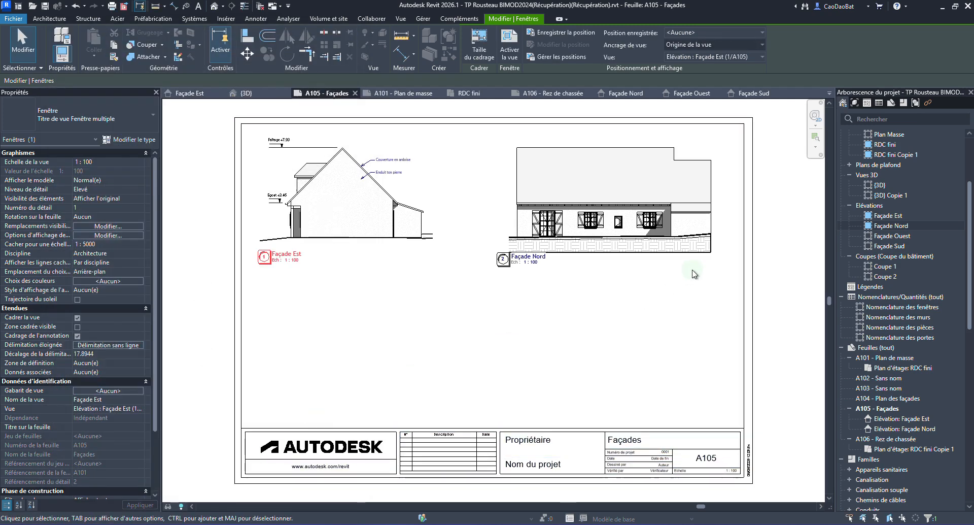
pyautogui.click(634, 299)
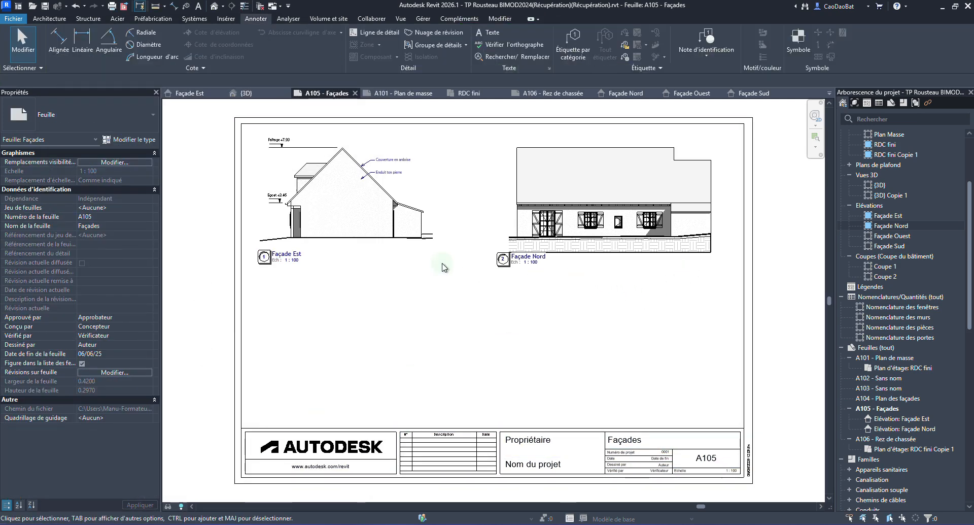